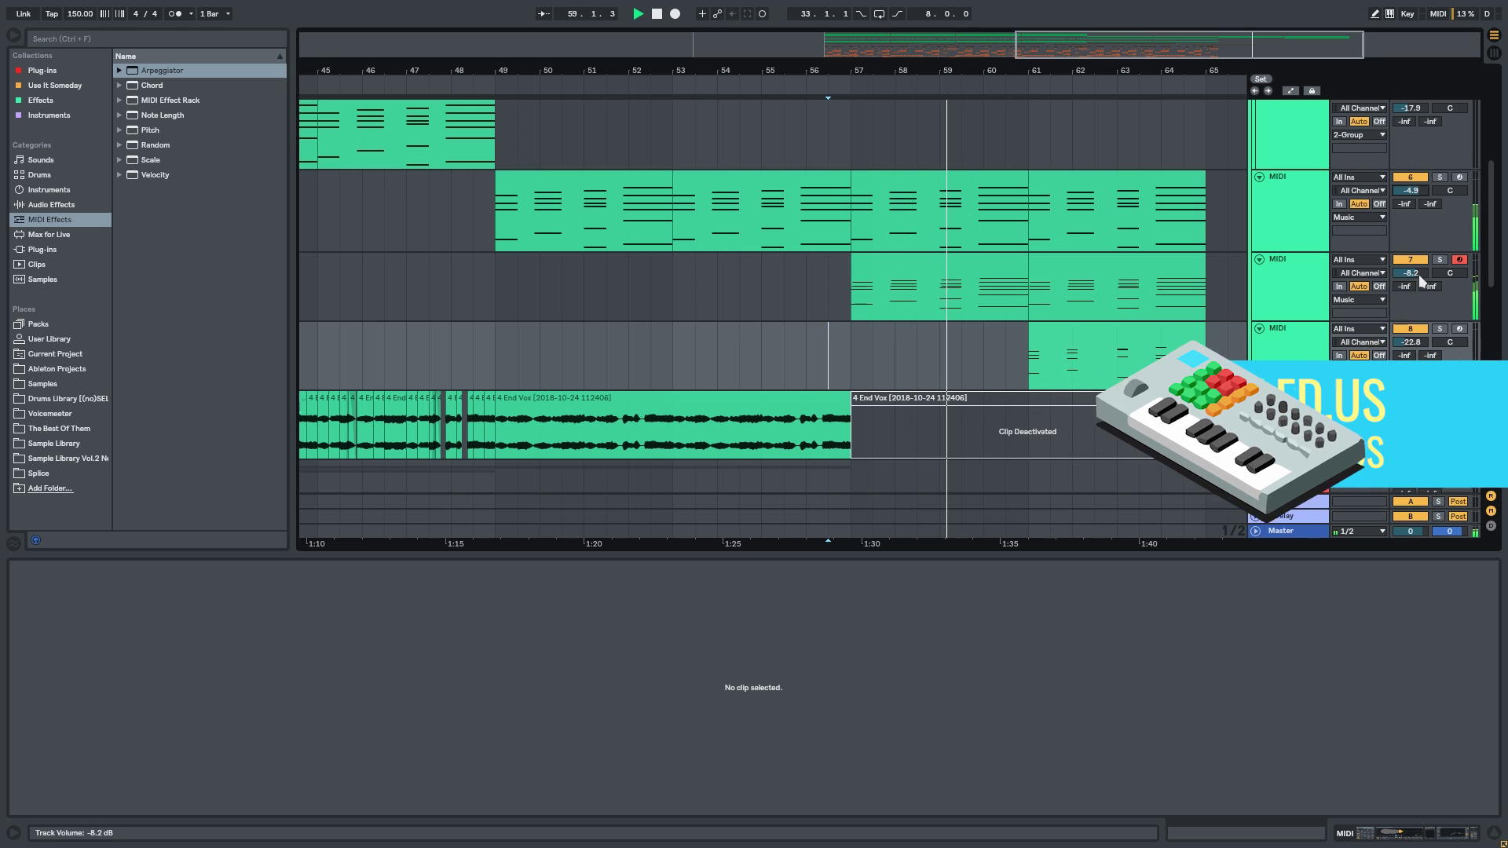
Pan track 7 to 22L and track 8 to 22R, and set track 8's volume to -17.8 dB.
drag(1446, 275, 1445, 325)
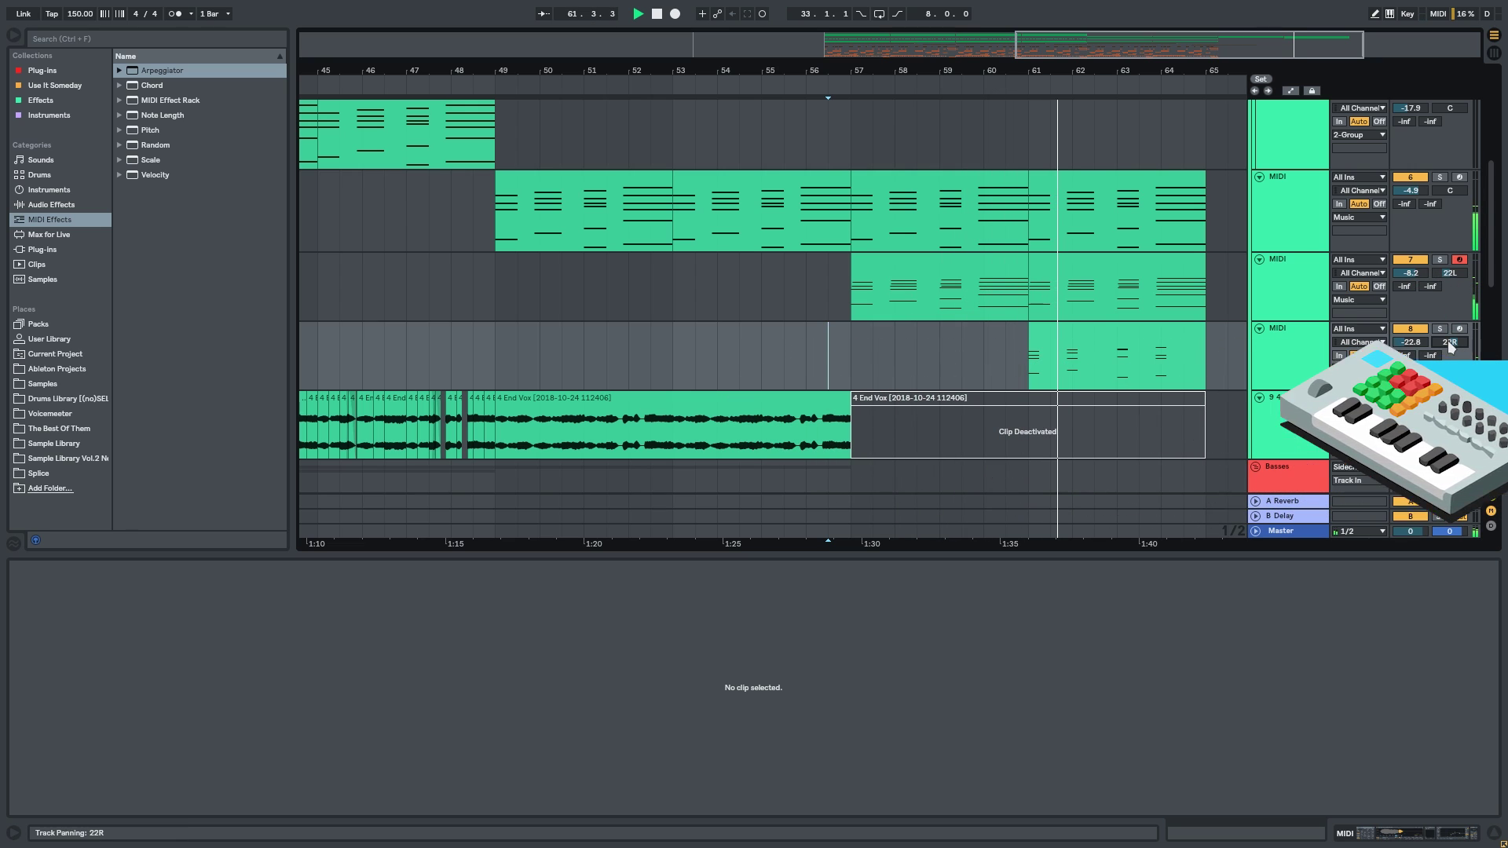
drag(1411, 341, 1433, 284)
drag(932, 343, 754, 293)
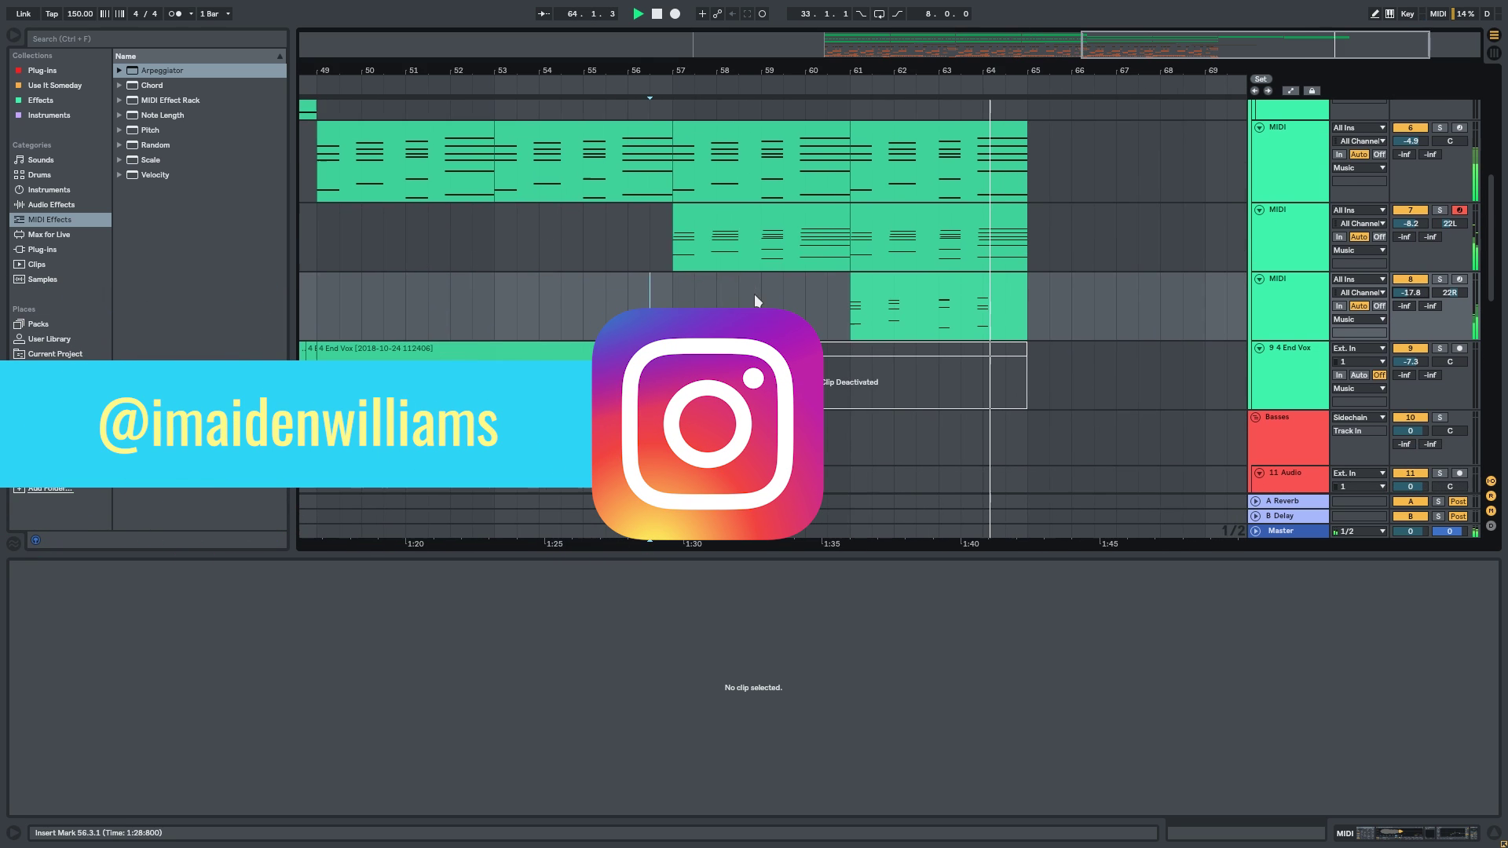
Delete the deactivated End Vox clip that starts at bar 57 on track 9.
scroll(754, 294, down, 2)
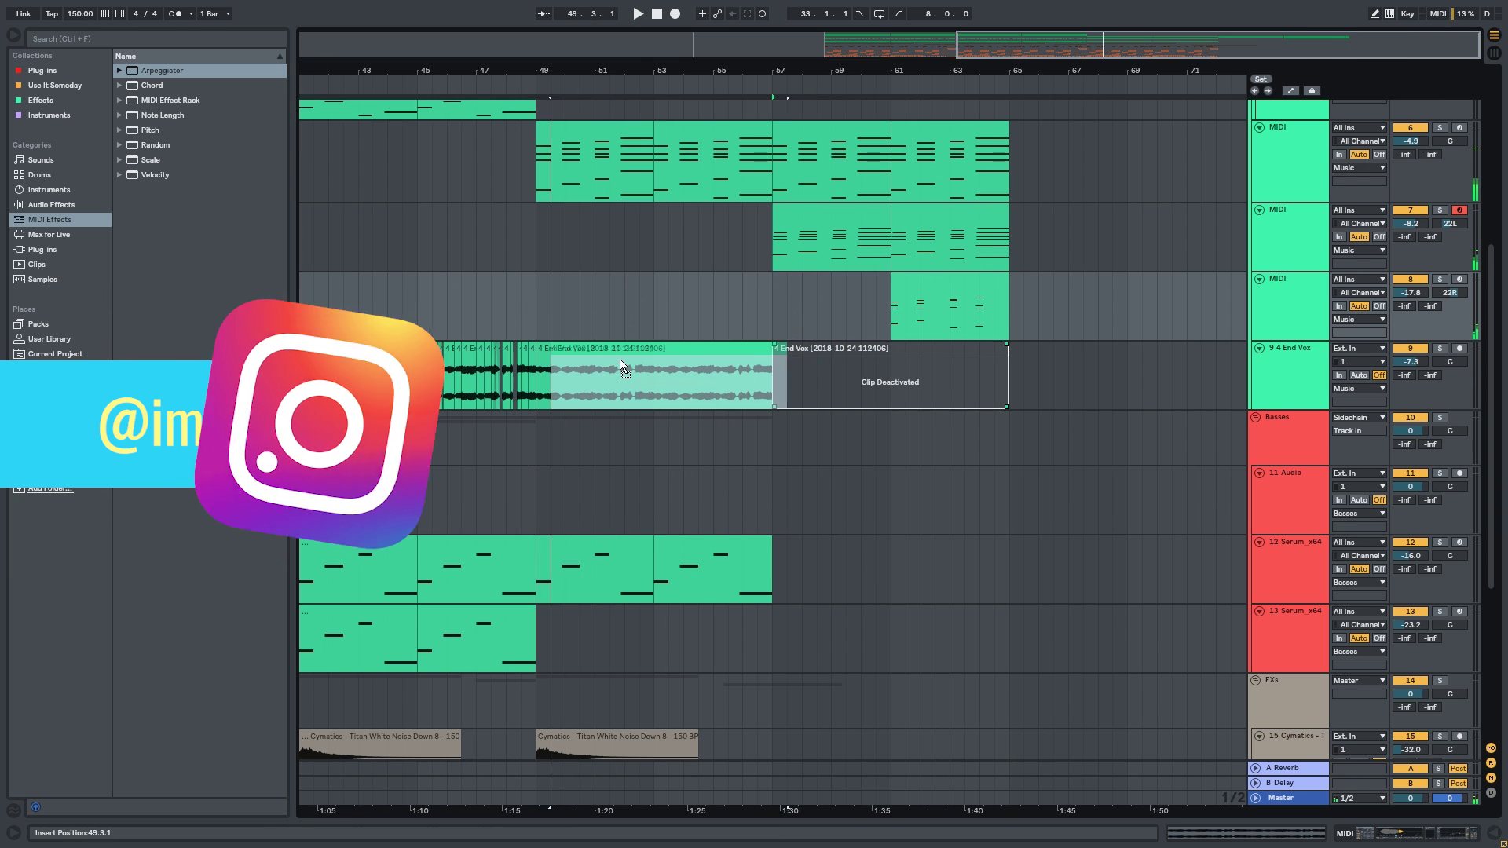
click(803, 280)
scroll(803, 280, up, 2)
scroll(792, 307, up, 1)
Select the track 8 MIDI clip at bar 61, show its device chain and play that section.
click(784, 273)
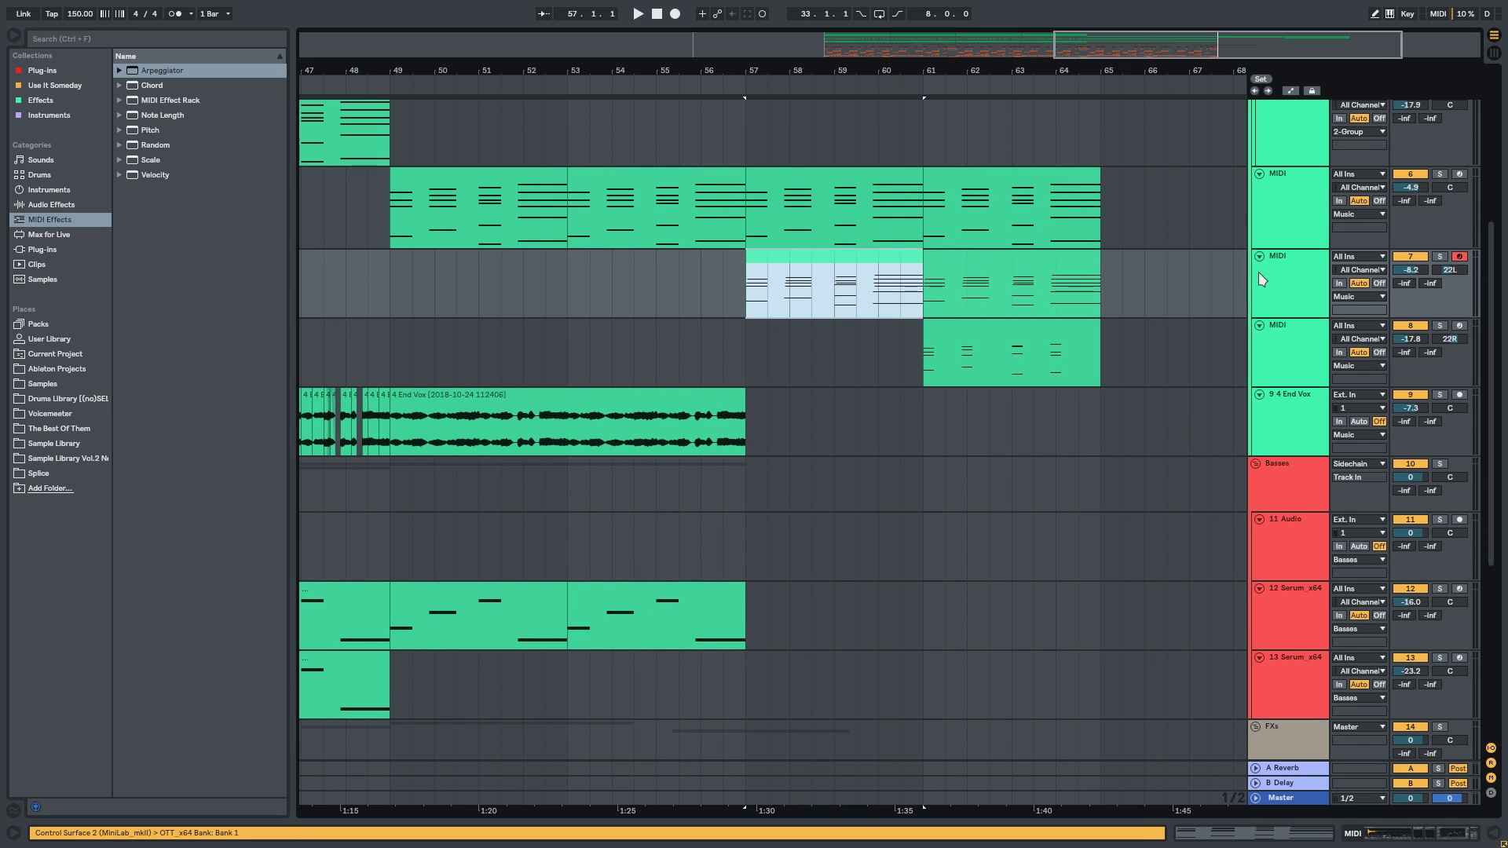
key(Right)
key(Down)
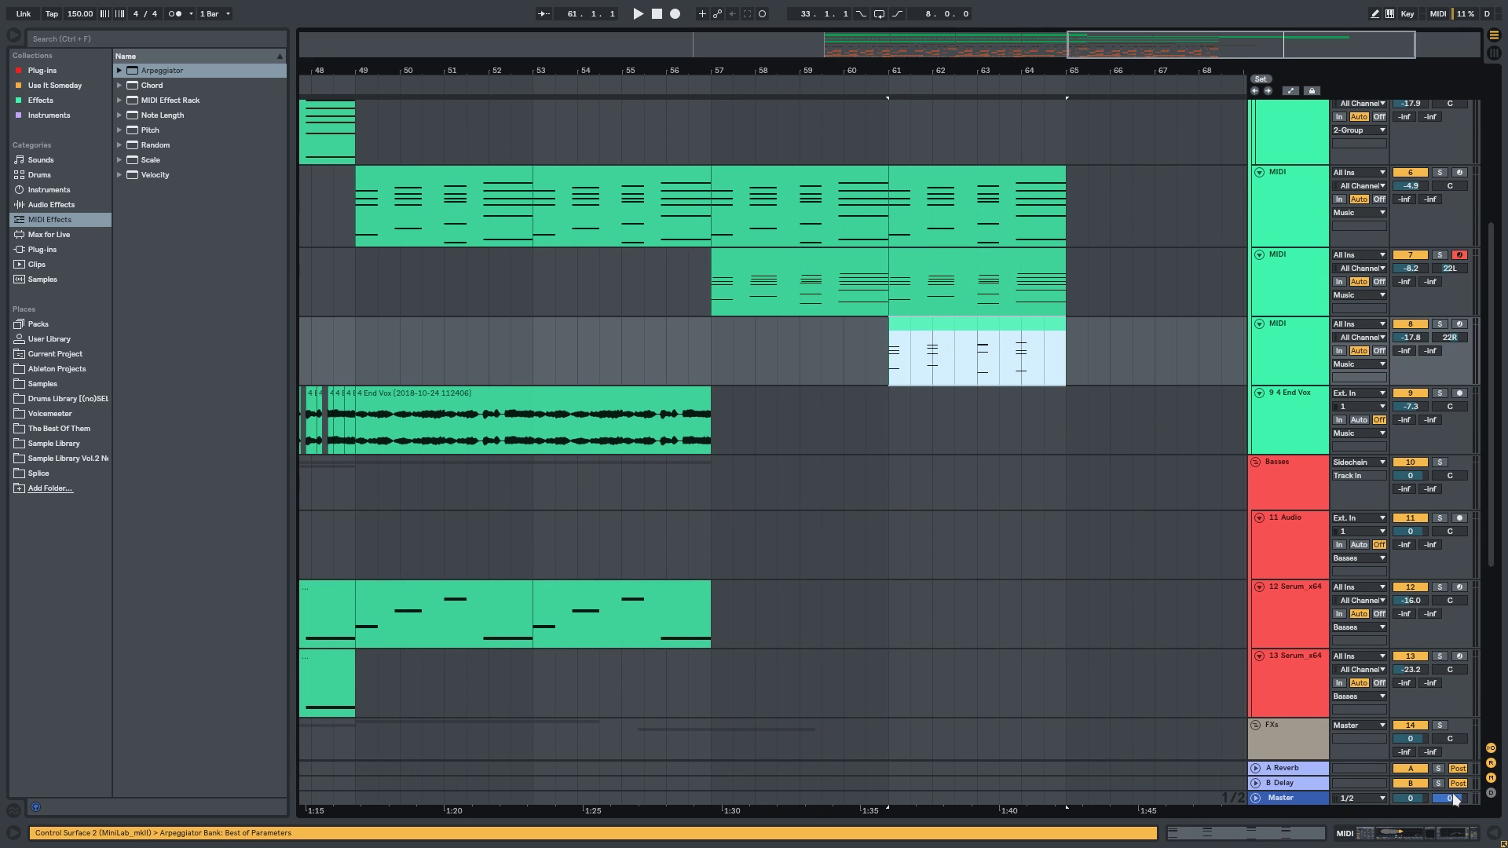
click(1428, 829)
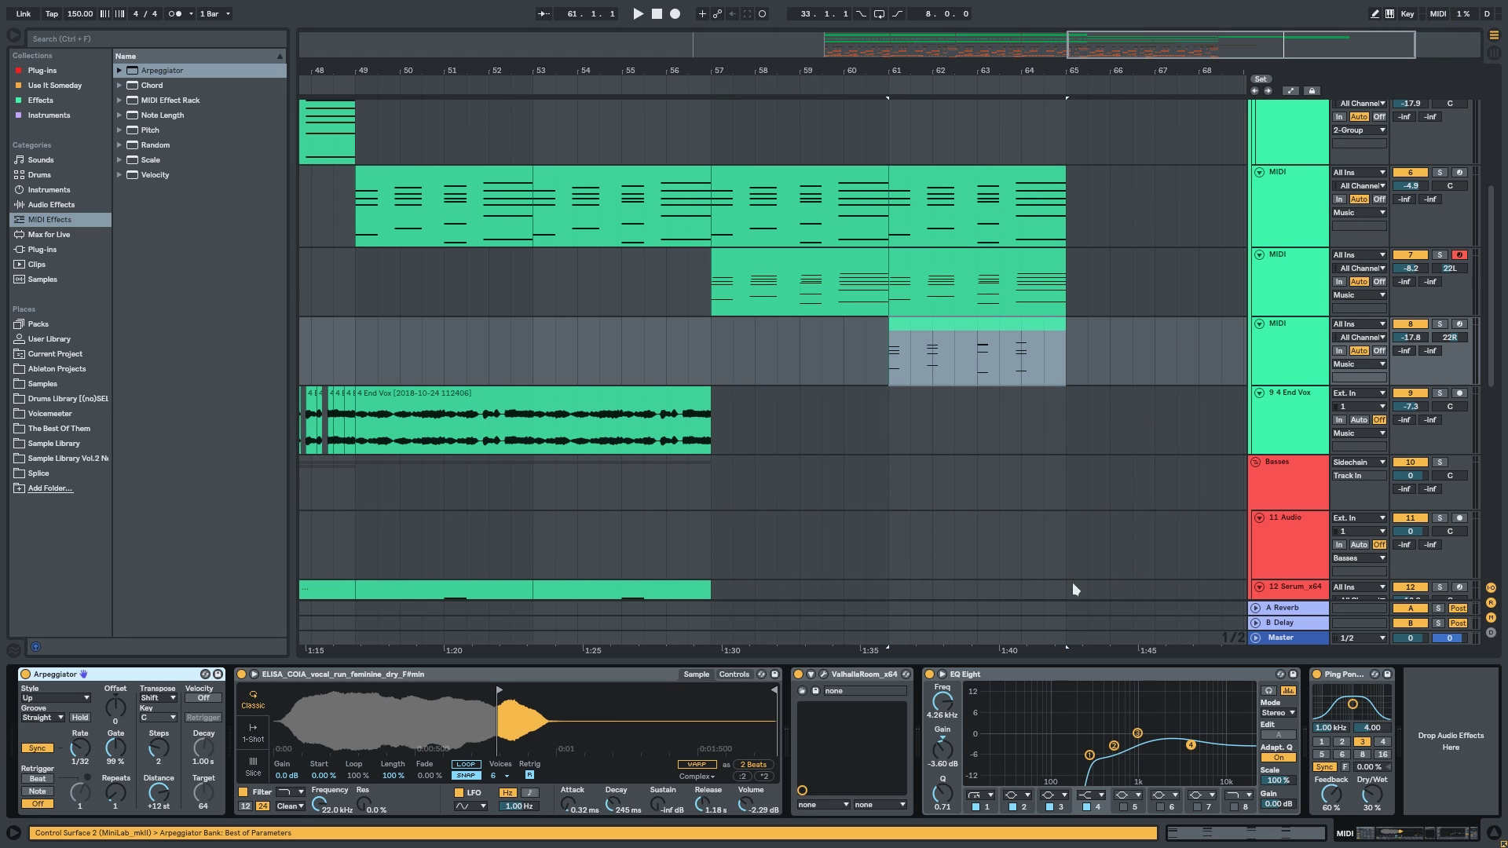
click(962, 335)
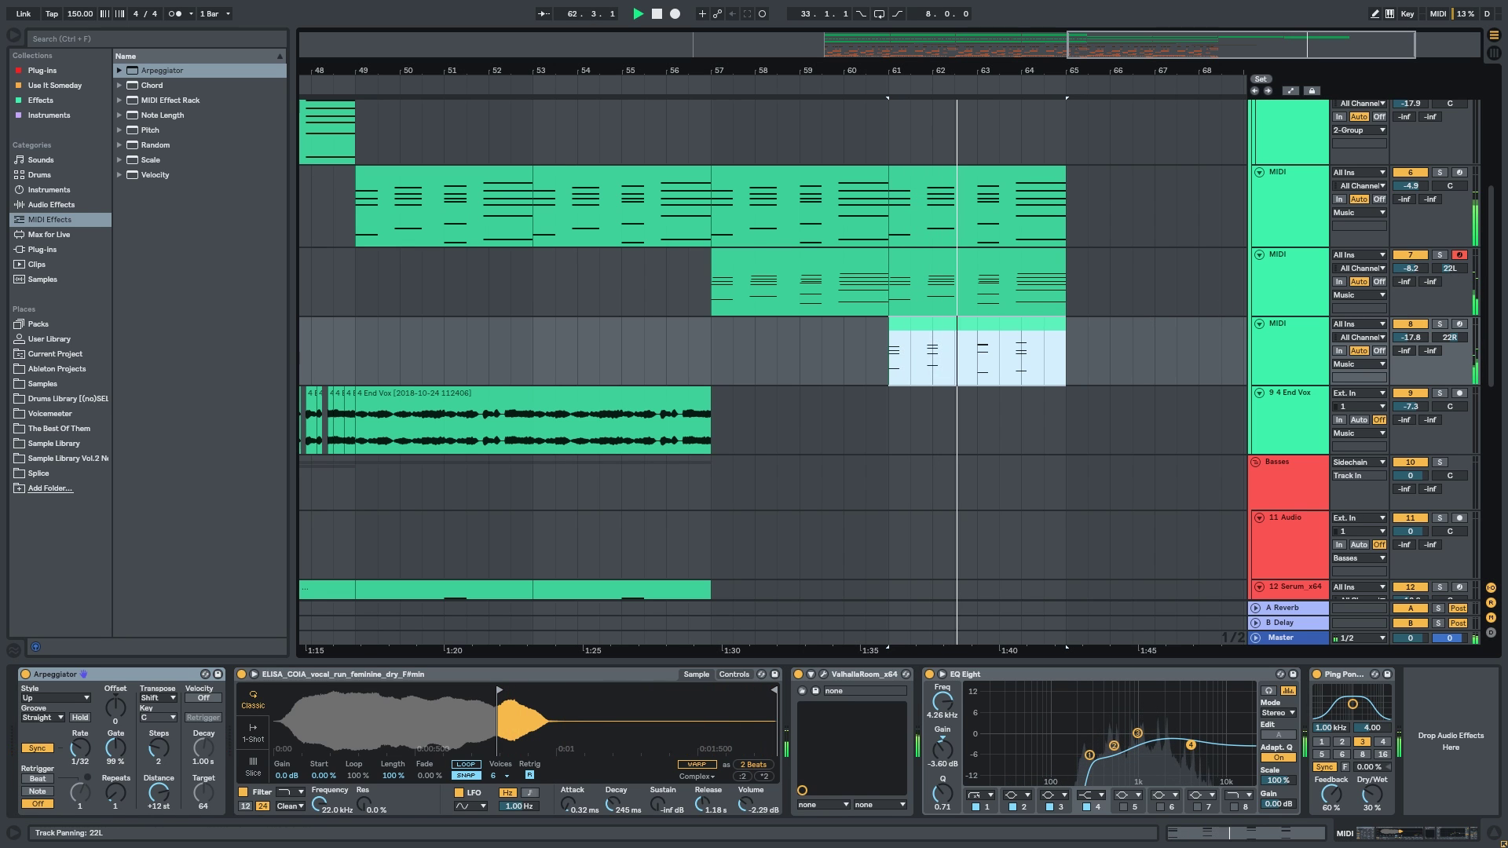
Set track 7's panning to 25L and briefly view its device chain during playback.
click(1288, 275)
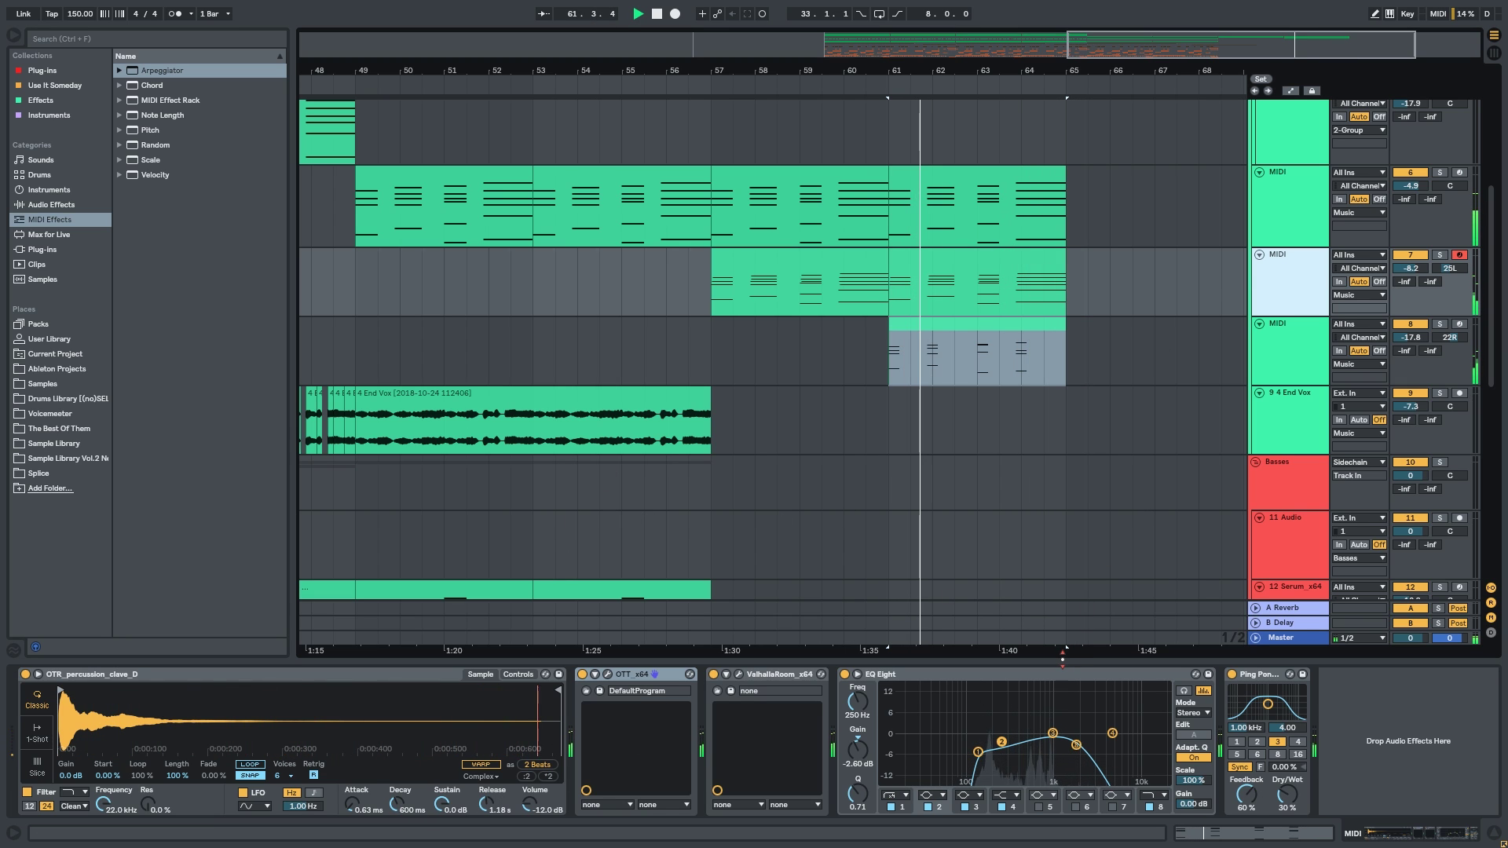
key(ctrl+alt+l)
scroll(774, 319, down, 1)
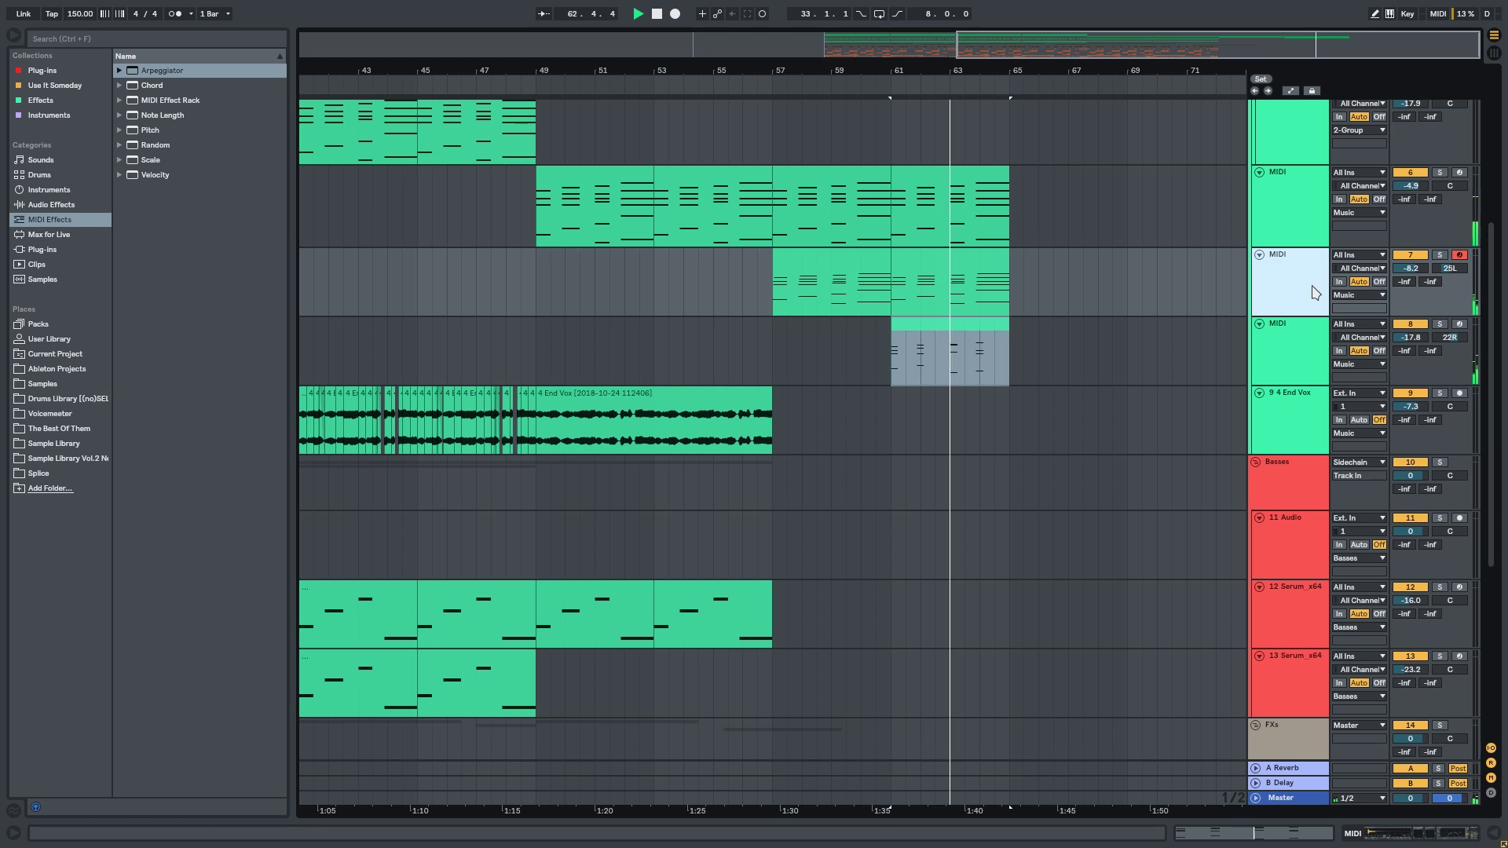
Solo track 7, play it from bar 61 and show its device chain.
click(1439, 254)
key(space)
key(space)
click(1431, 838)
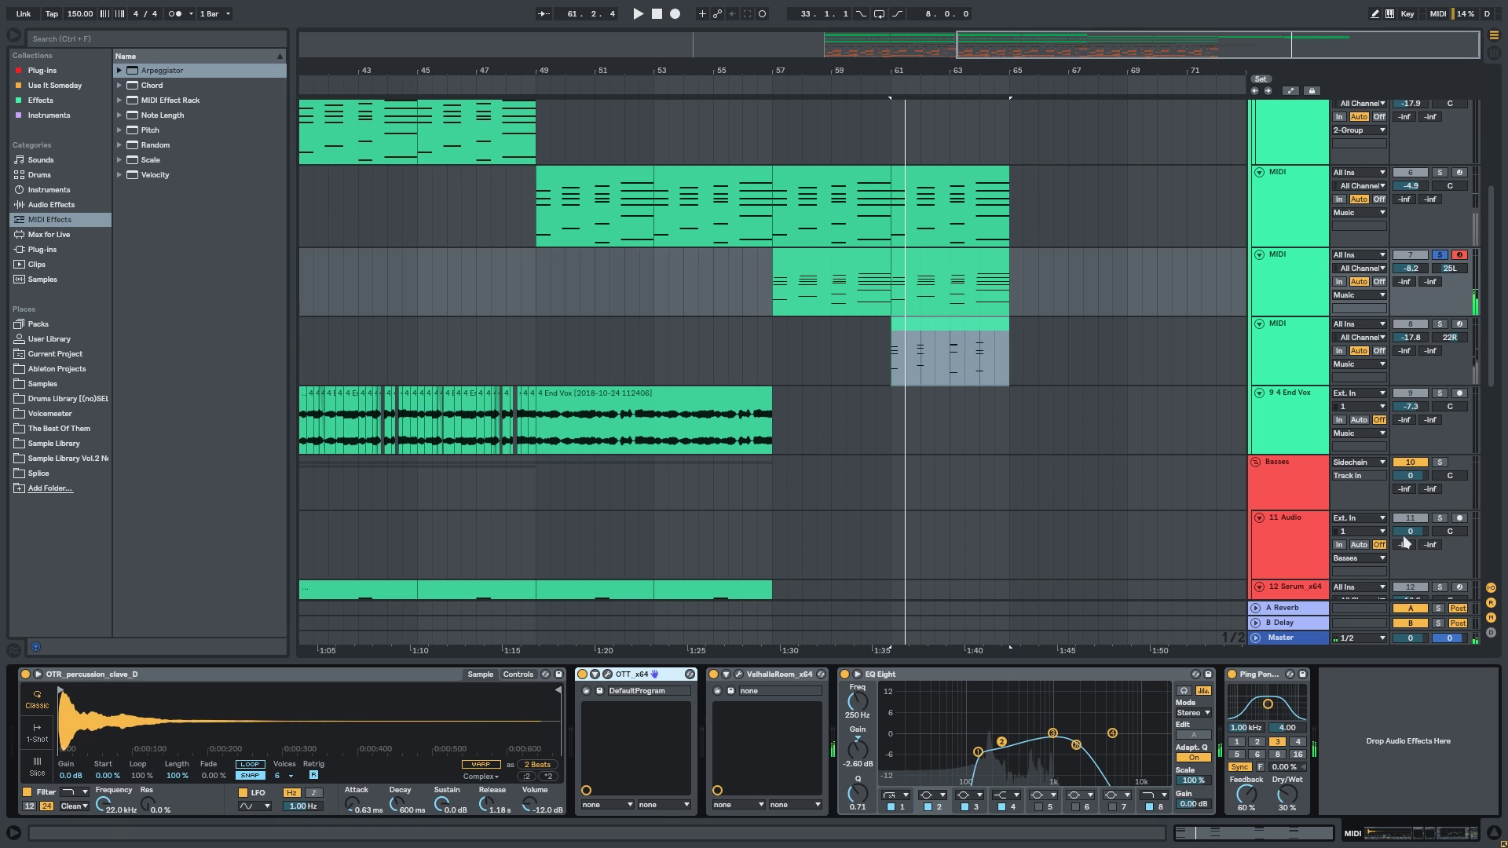
click(1302, 312)
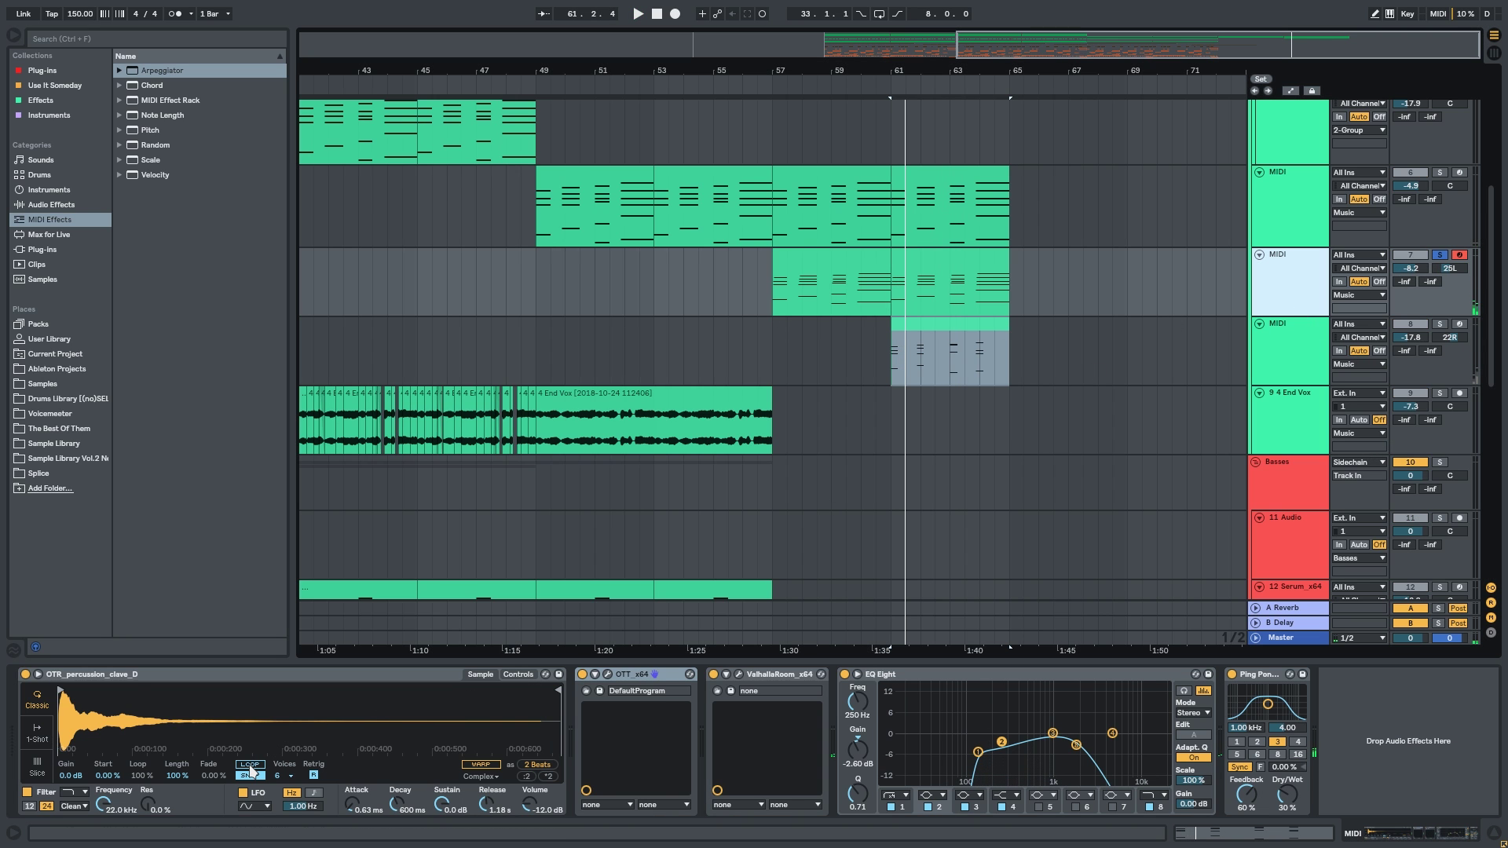
Turn on Warp for track 7's OTR_percussion_clave_D sample and apply the *2 warp option.
click(472, 766)
key(space)
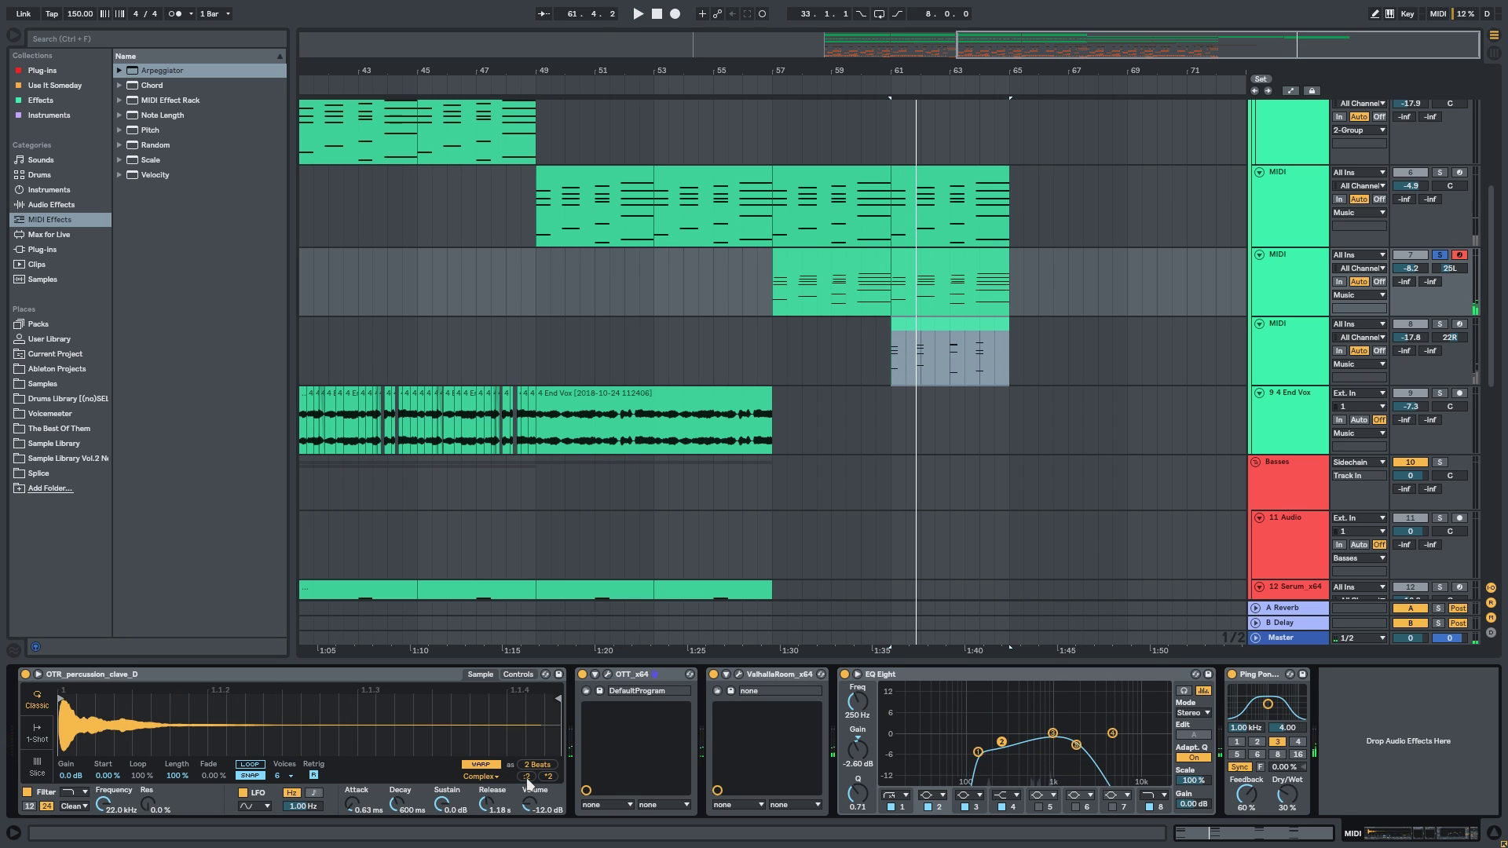
click(547, 778)
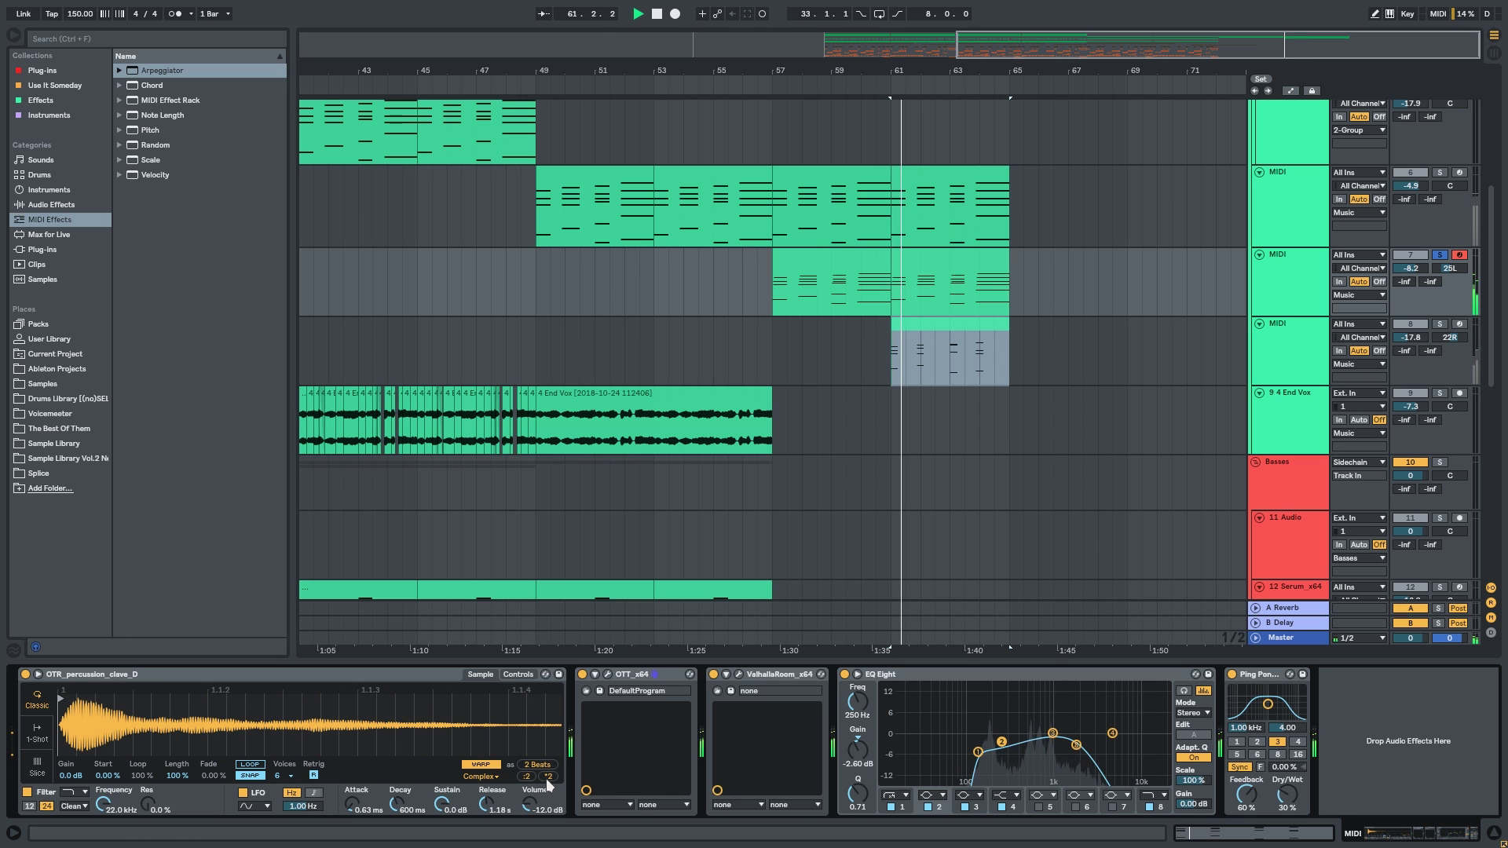
Solo track 8 together with track 7, play both from bar 61, and clear the solos.
scroll(1046, 352, up, 3)
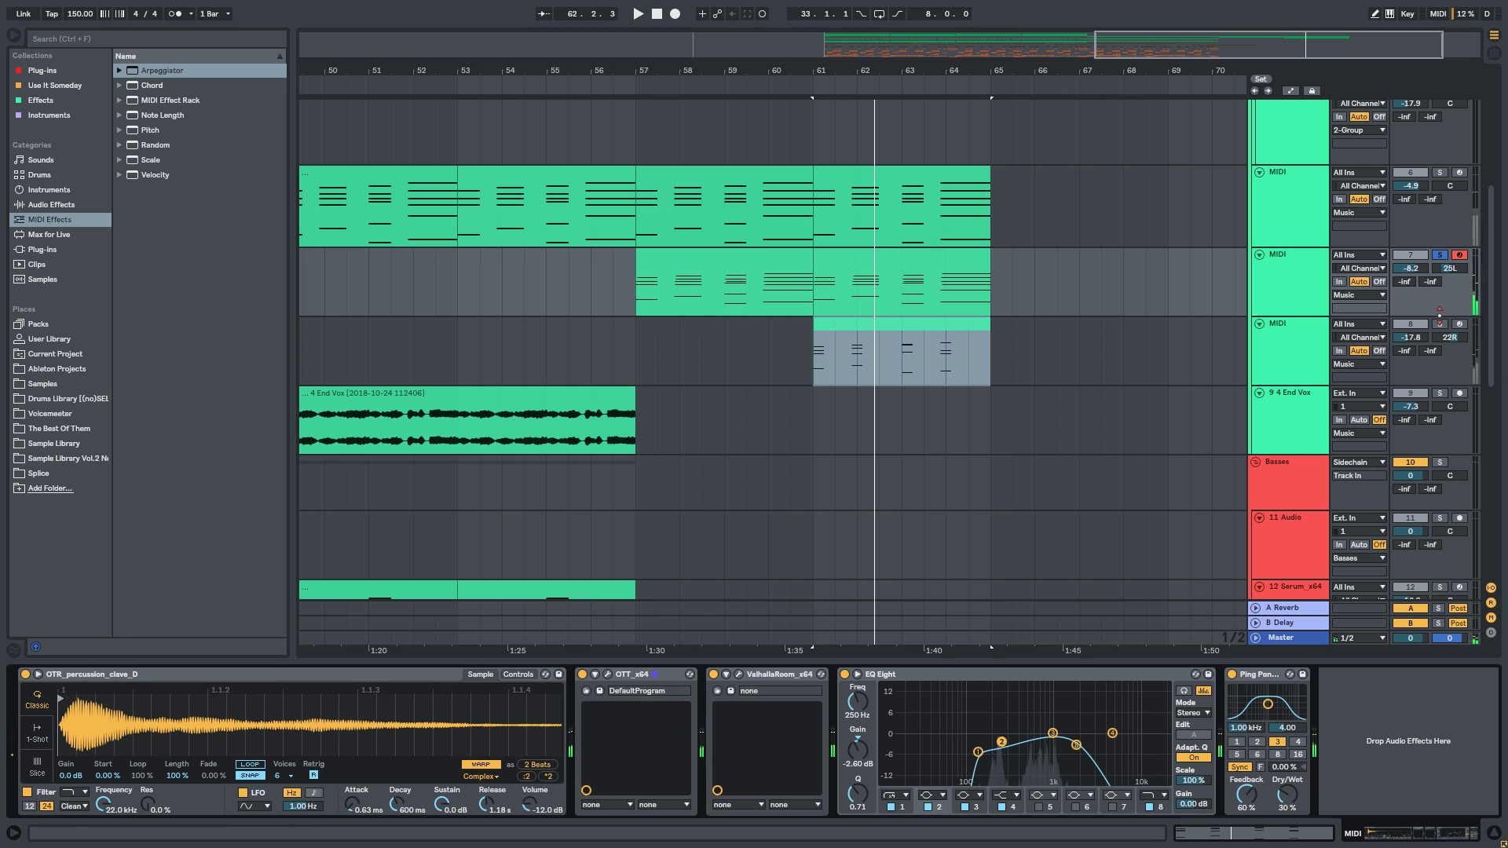
ctrl+click(1439, 324)
key(space)
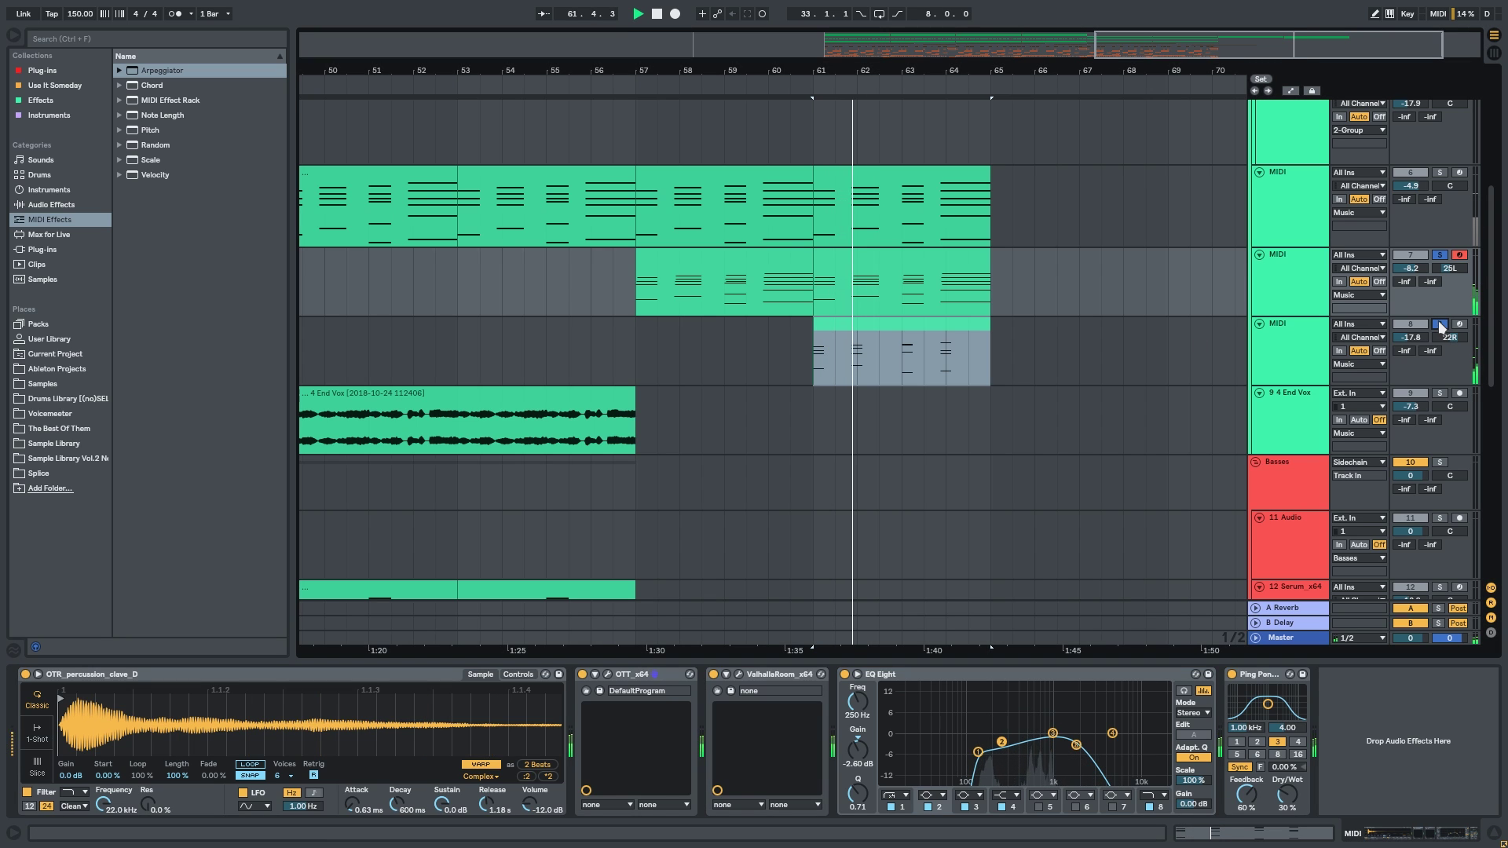
click(1441, 256)
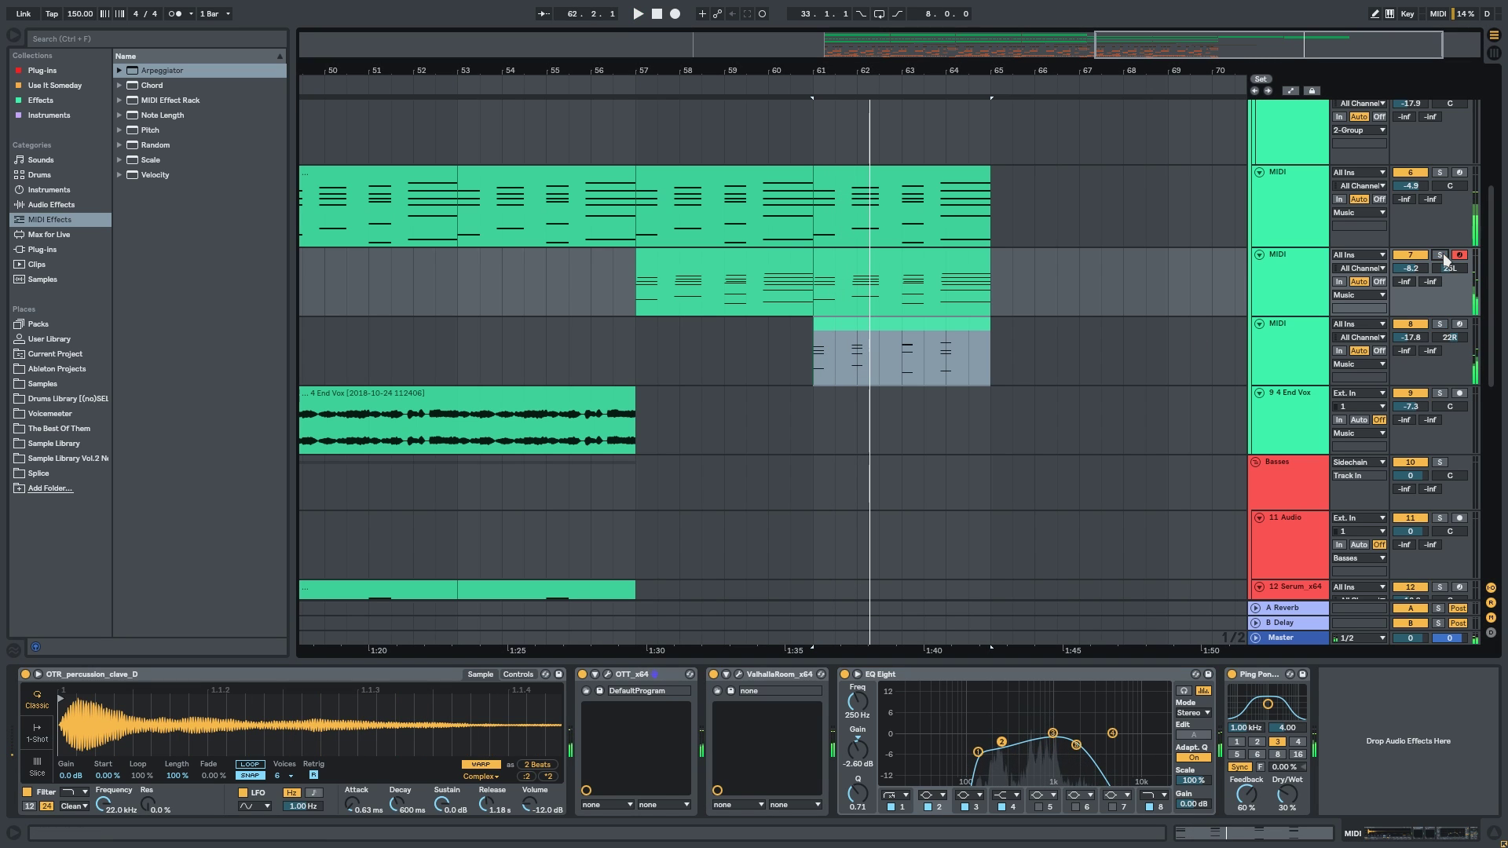
Switch Warp off for track 7's clave sample, audition the track in solo and hide the device view.
click(490, 764)
key(space)
key(space)
key(ctrl+alt+l)
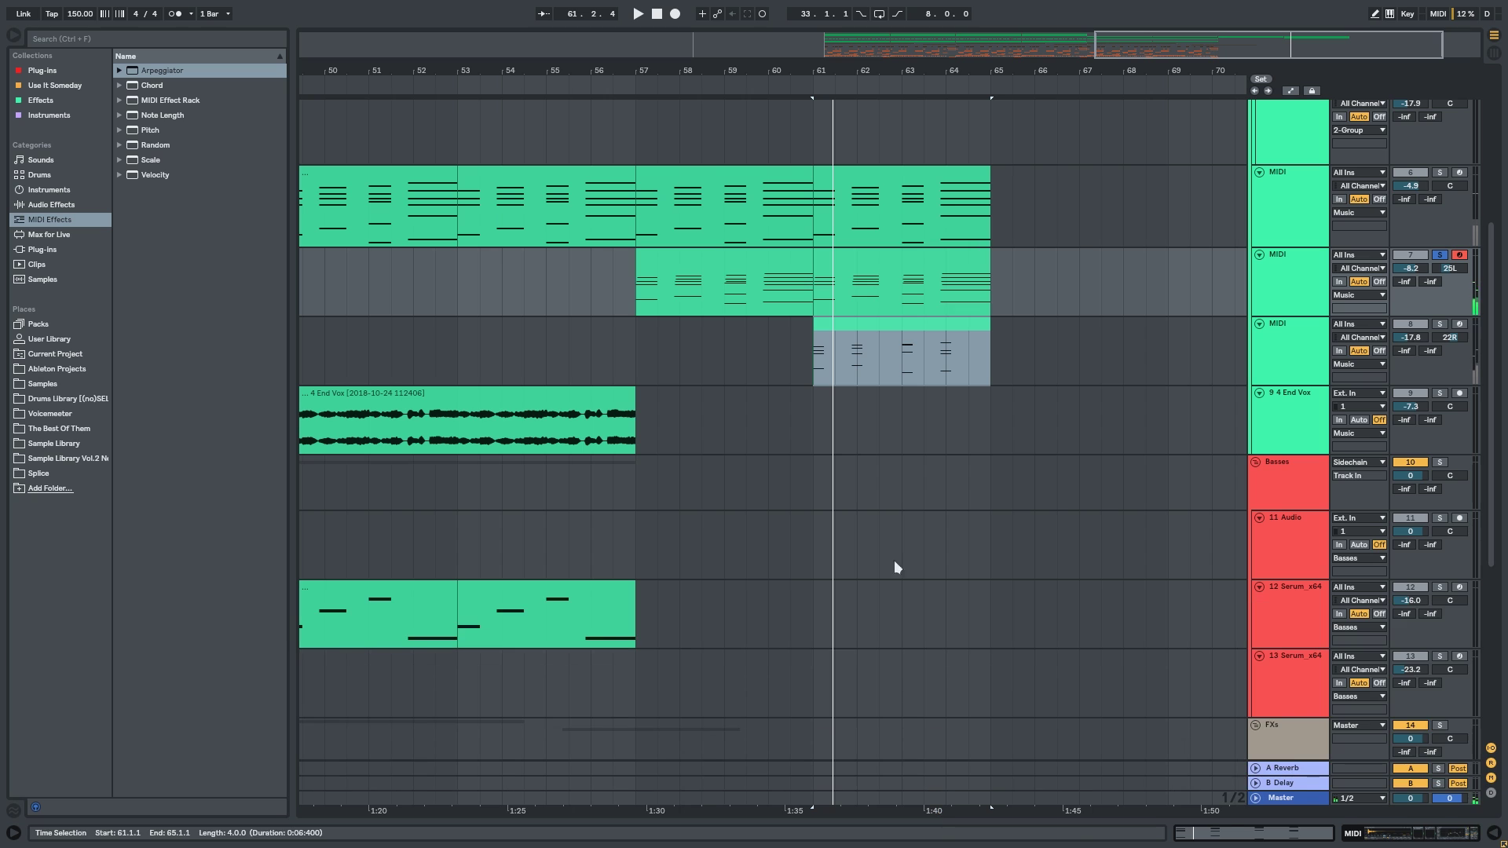
Copy the ending clips to the intro: track 6 at bars 1–9, track 7 at bars 9–17, and track 8 at bar 13.
scroll(894, 559, down, 2)
drag(912, 316, 1040, 394)
drag(880, 428, 1225, 307)
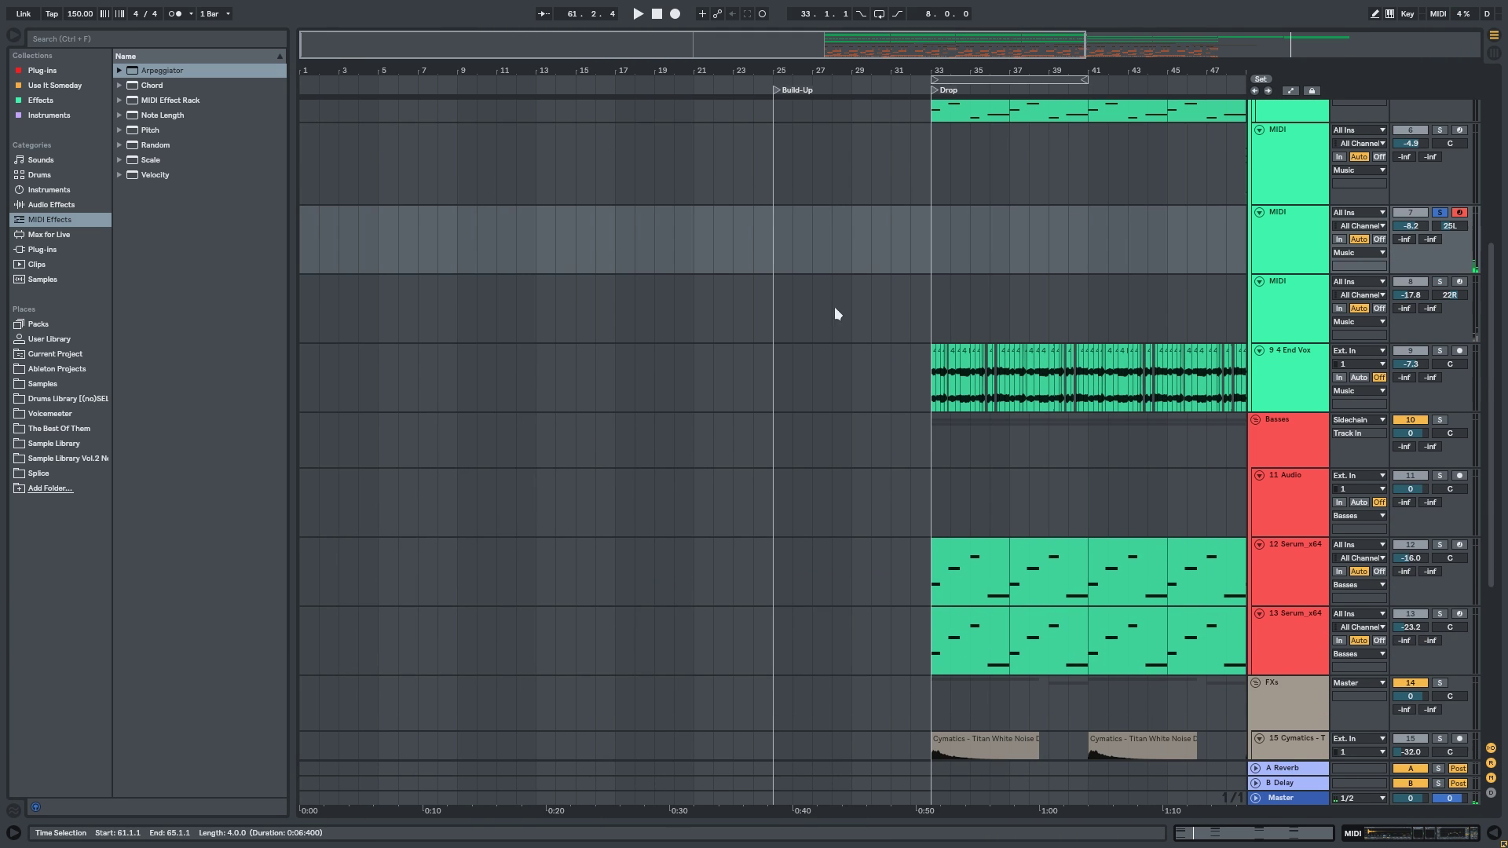
click(1048, 205)
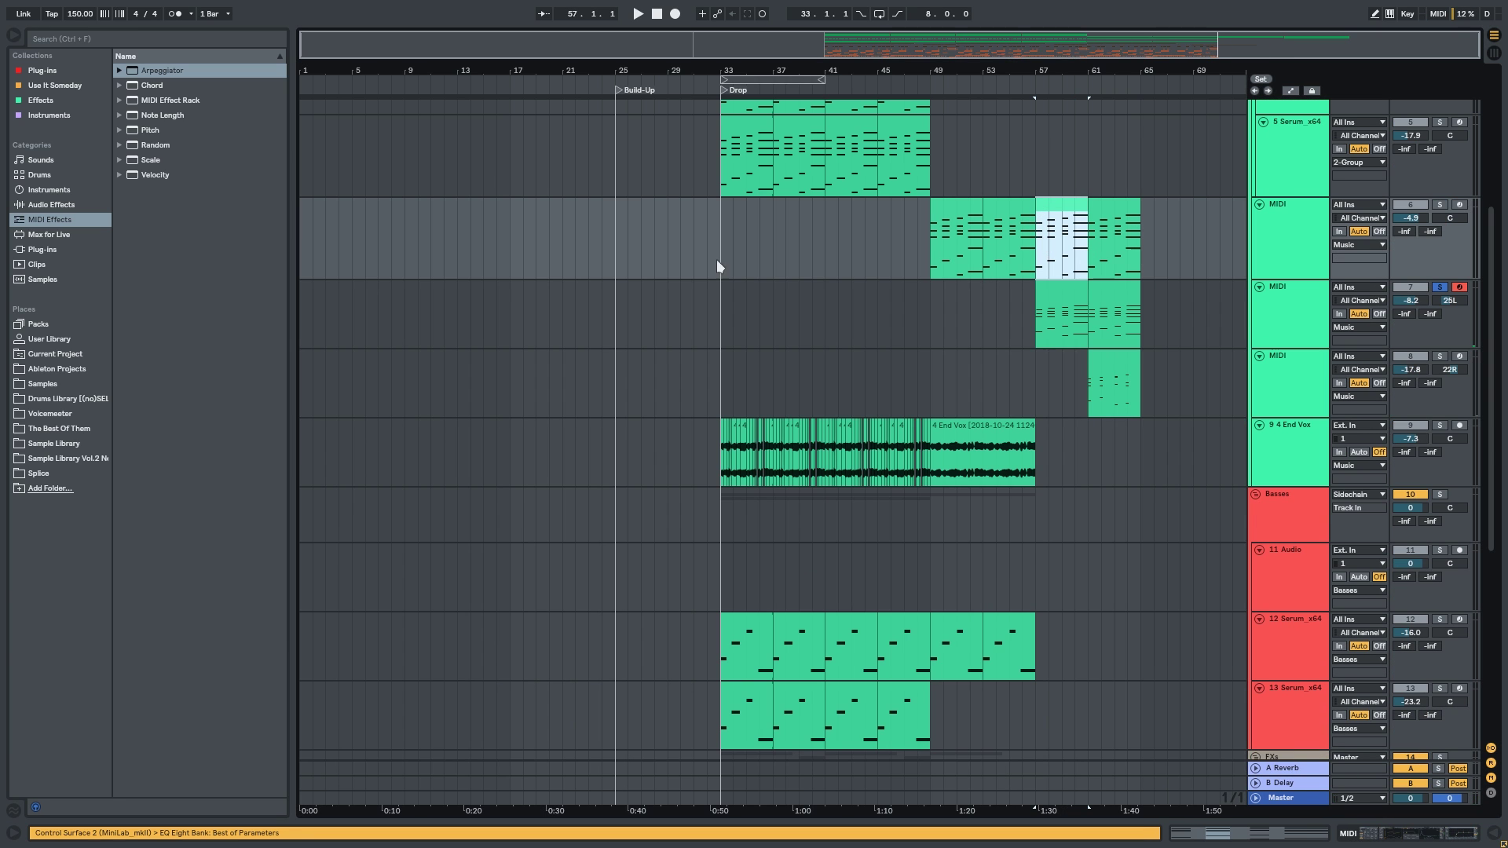
drag(717, 267, 1078, 400)
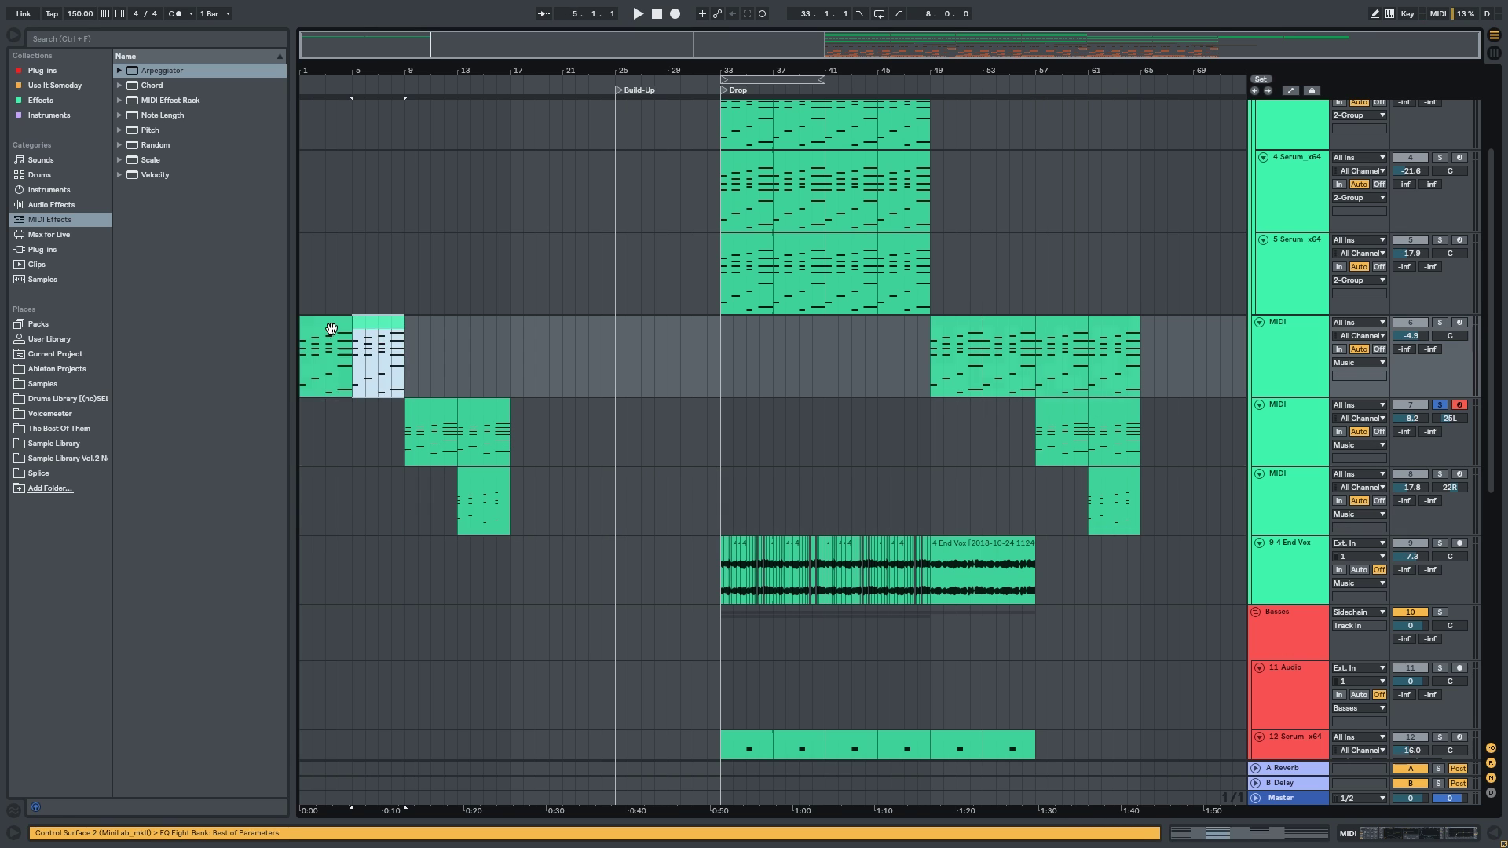
Duplicate track 6's two chord clips from bars 1–9 so they also fill bars 9–17.
shift+click(326, 322)
key(ctrl+d)
Play the new intro from bar 1 and clear the solo on track 7.
drag(403, 286, 302, 275)
key(space)
scroll(374, 262, up, 1)
middle_click(1452, 295)
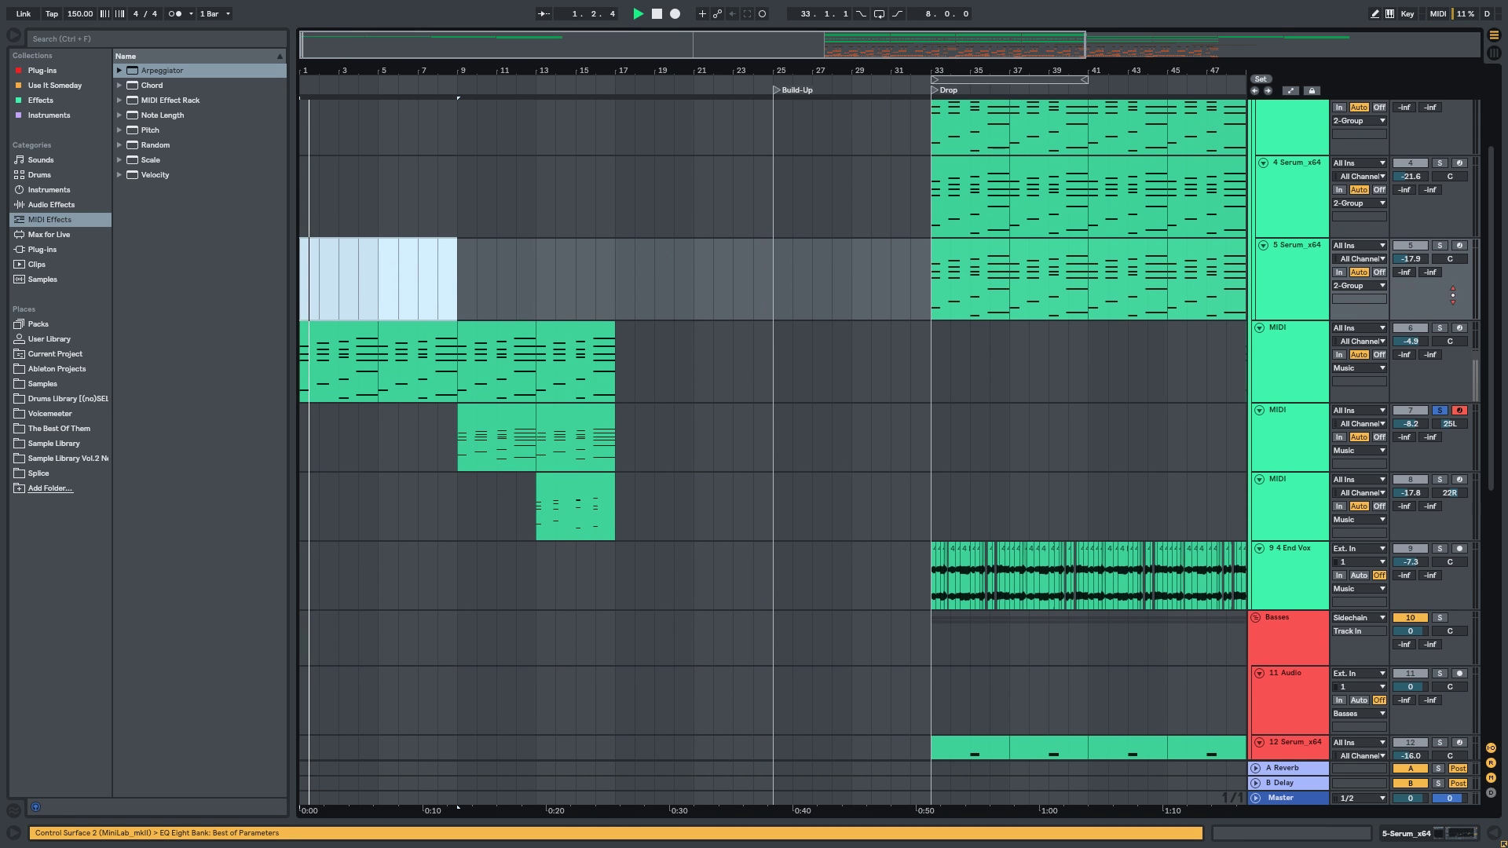
scroll(400, 255, down, 1)
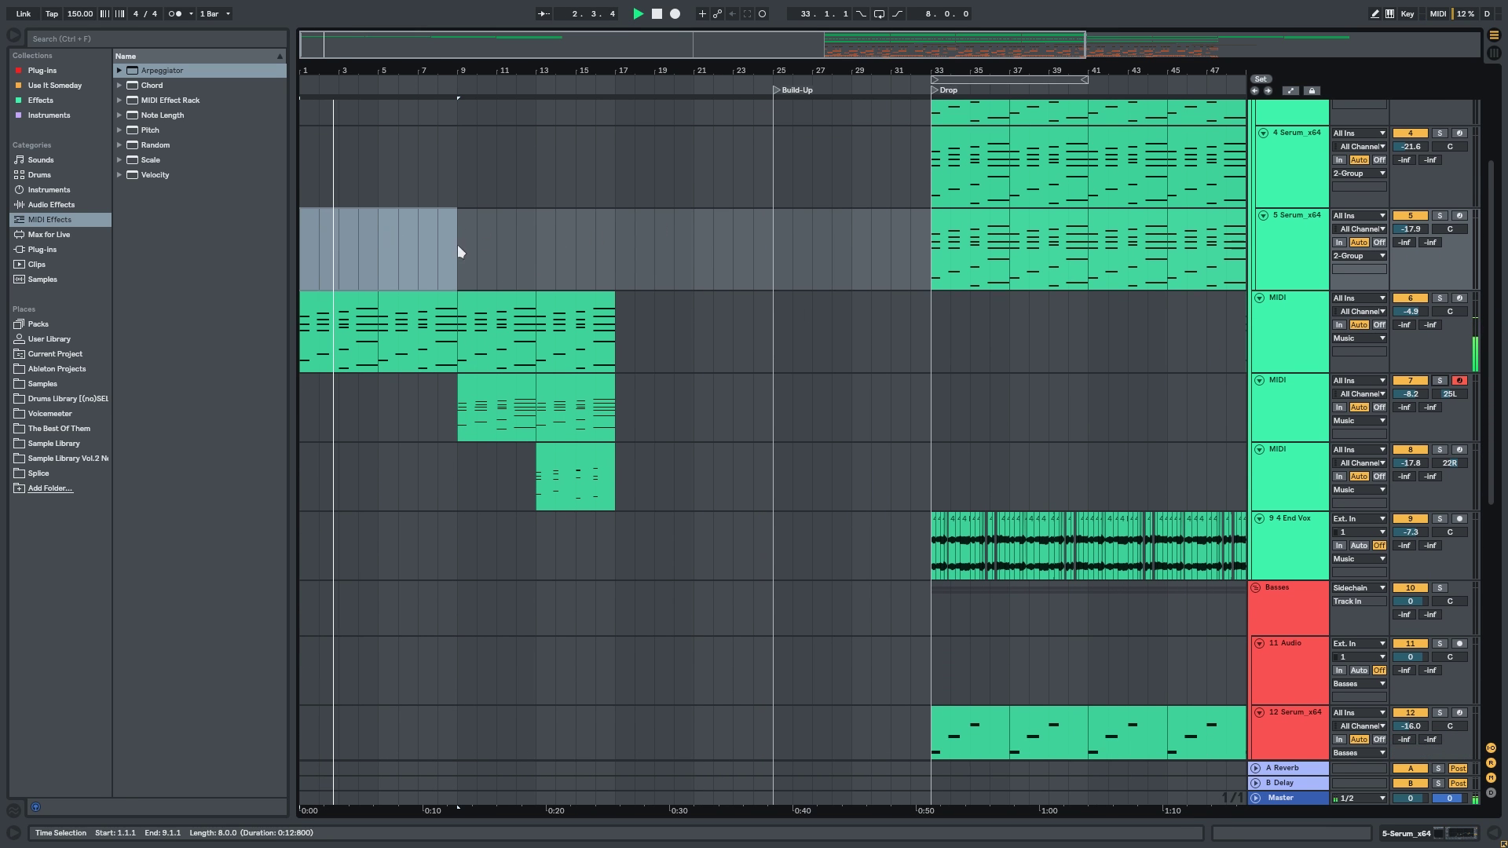
scroll(518, 239, up, 2)
scroll(461, 235, down, 1)
key(space)
Open track 6's first chord clip in the expanded MIDI note editor.
click(364, 307)
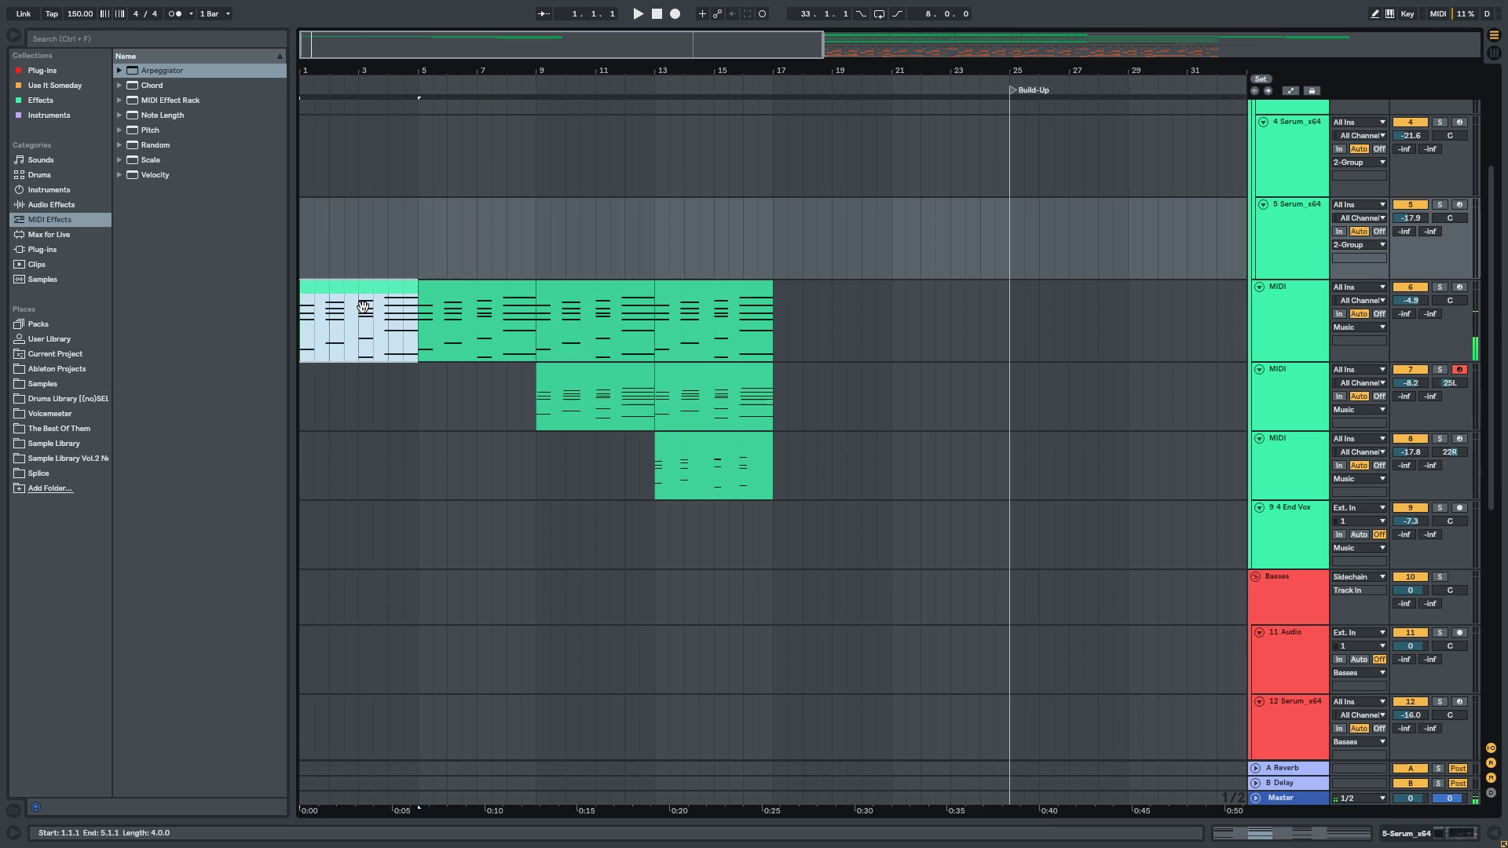
key(space)
double_click(357, 306)
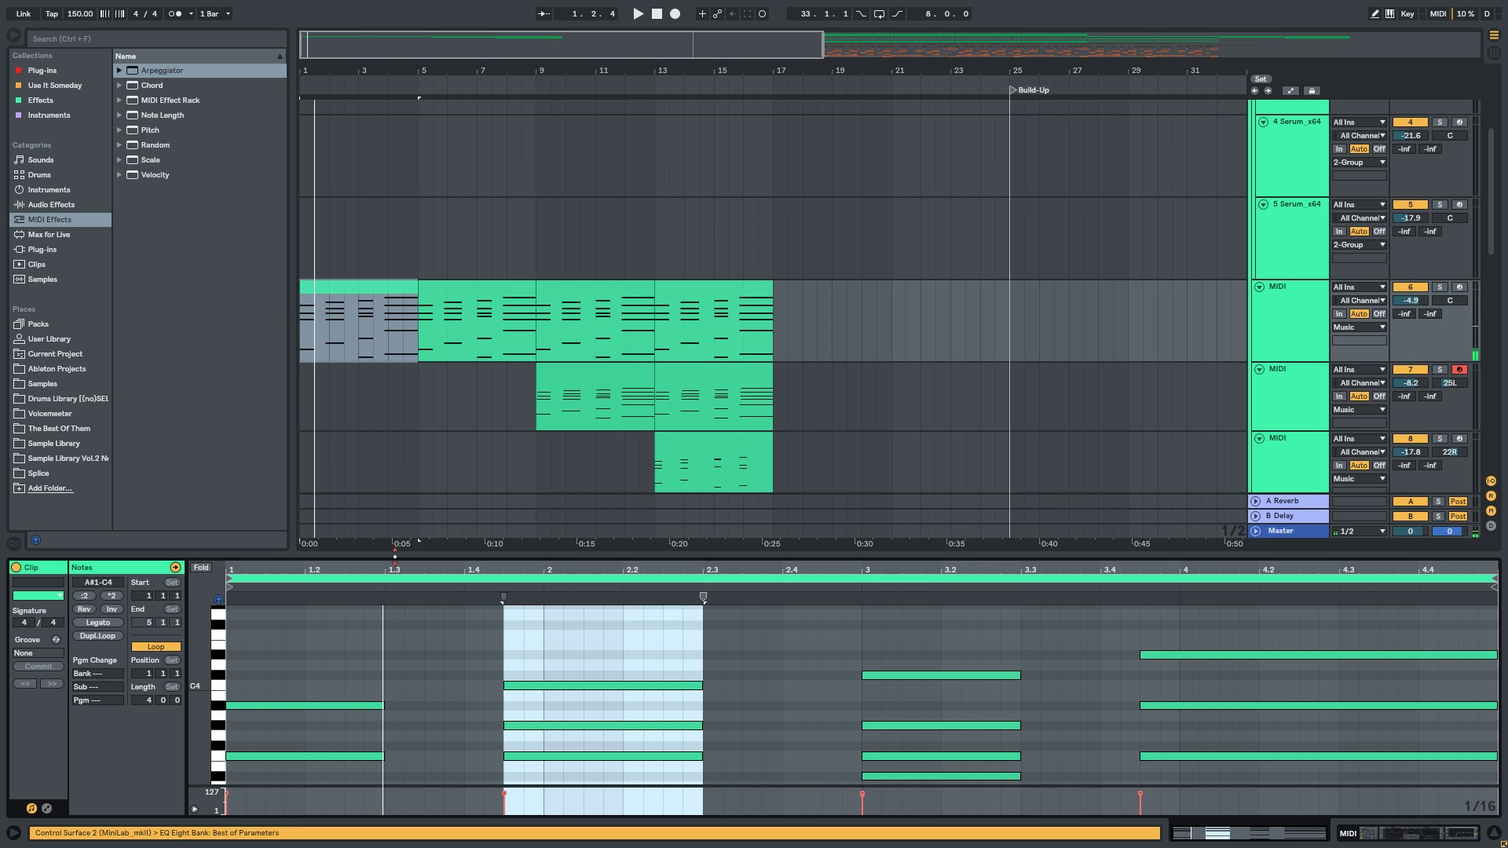
key(ctrl+alt+e)
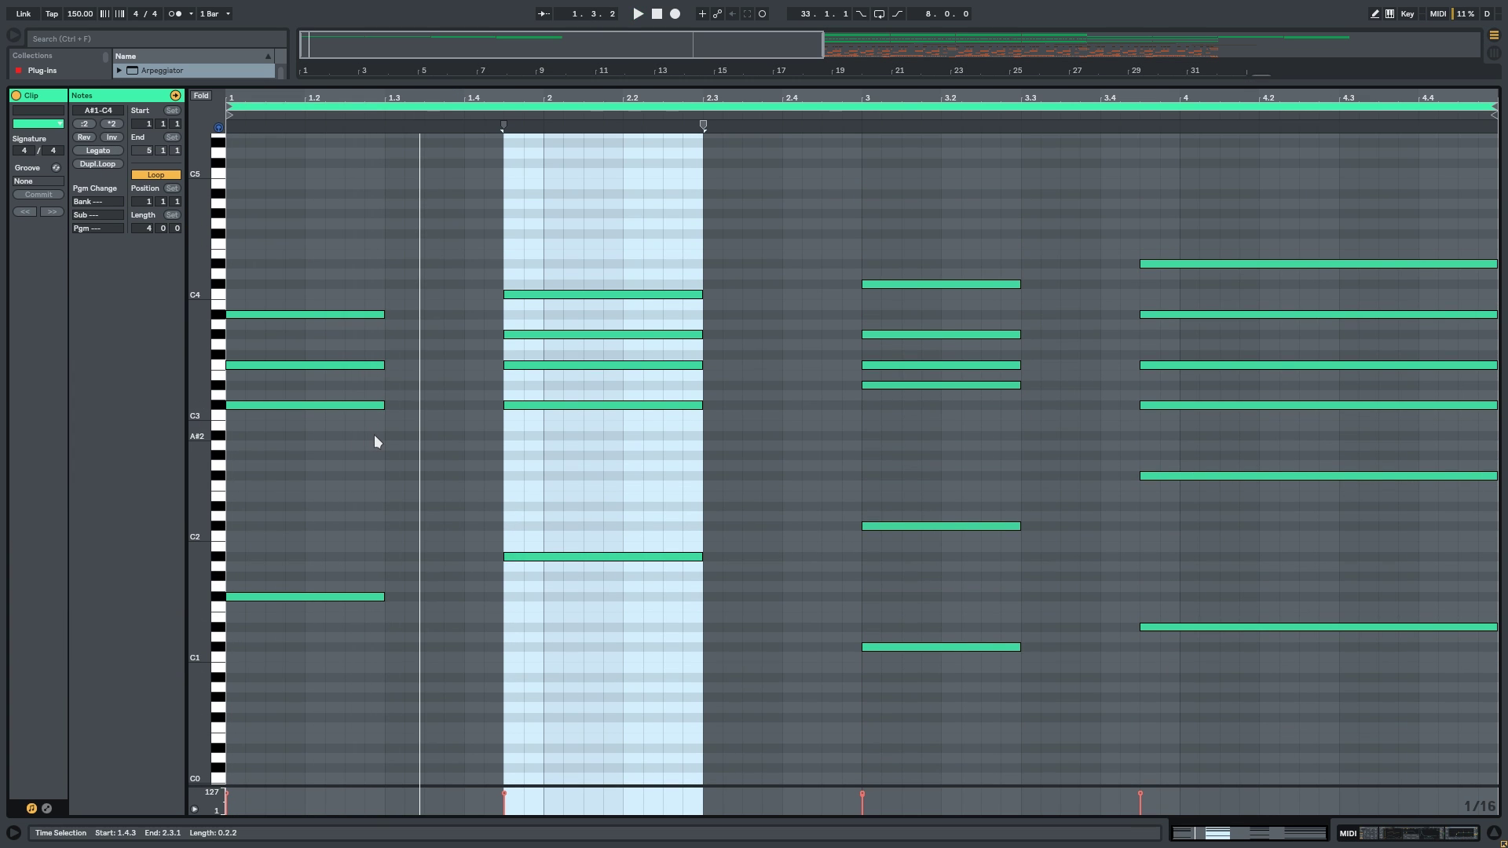
Add an F#1 bass note from 1.3.1 to 1.3.3 and play the clip.
click(378, 597)
double_click(397, 597)
drag(404, 597, 428, 595)
key(space)
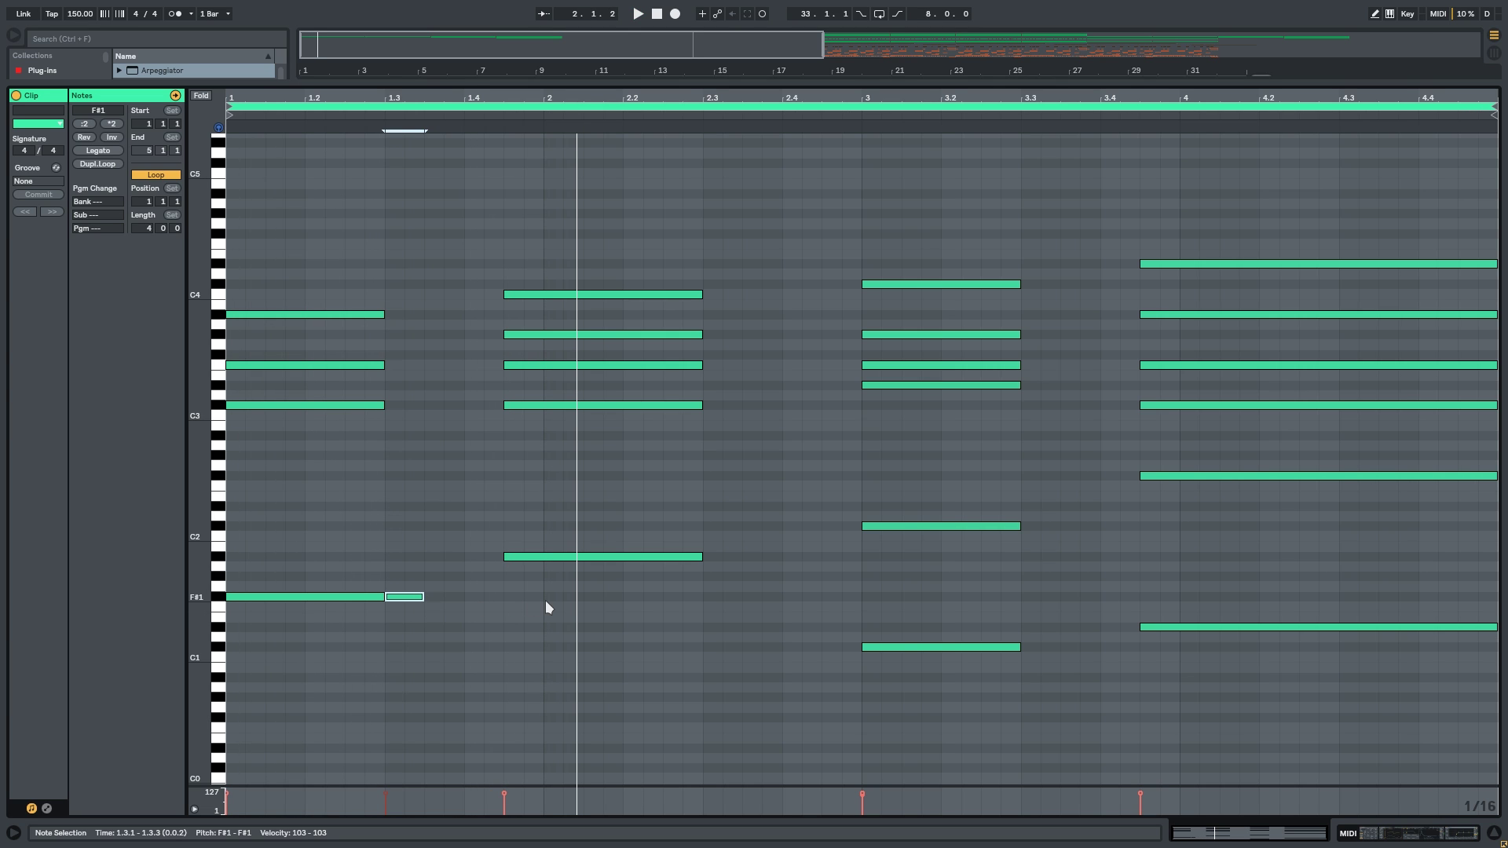
key(space)
key(space)
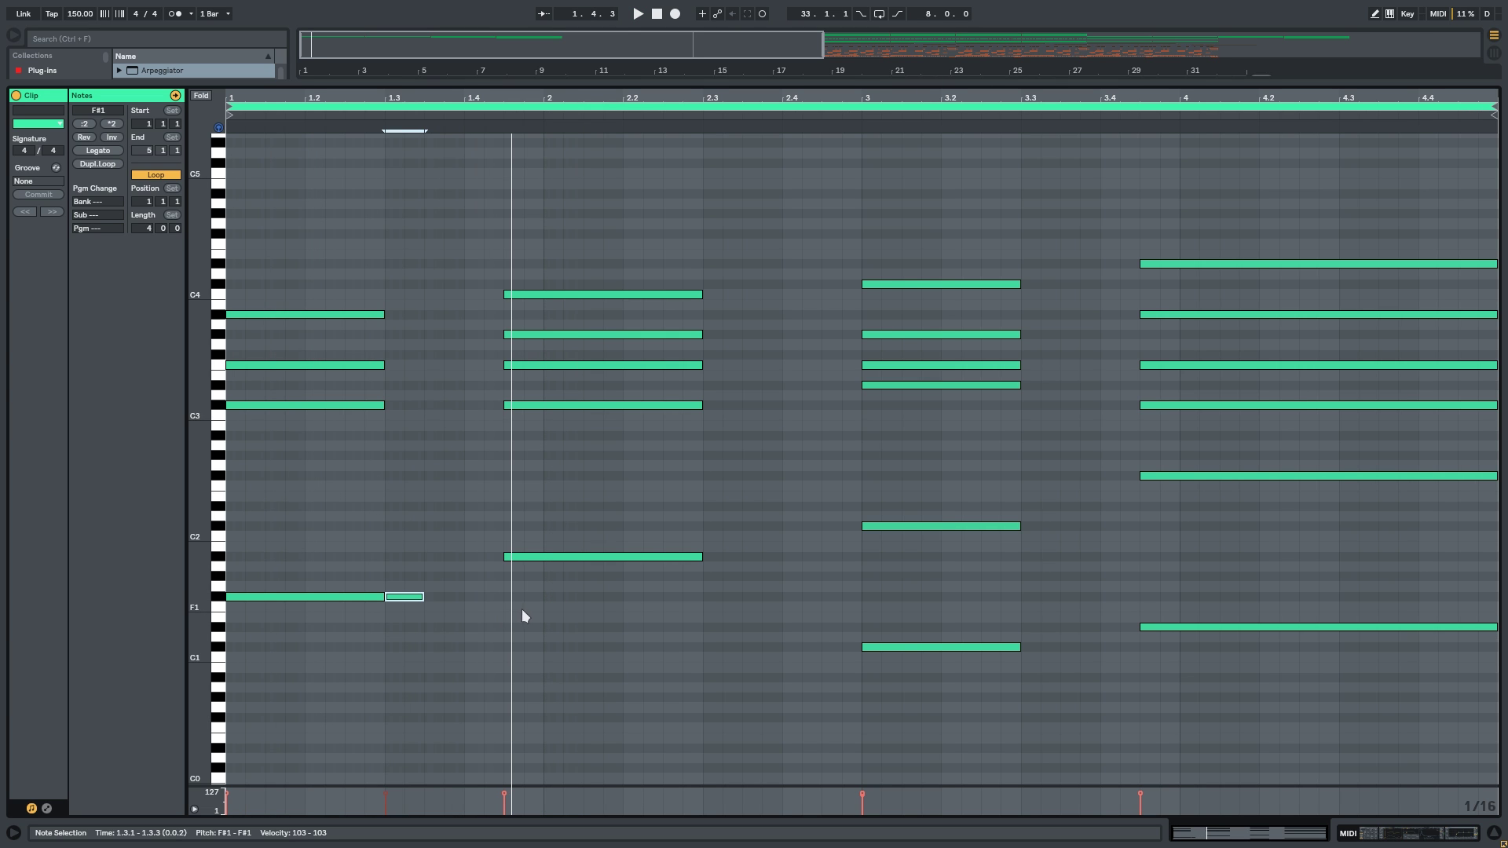
Shorten all four notes of the first chord so they end at 1.1.3, and play the result.
double_click(324, 151)
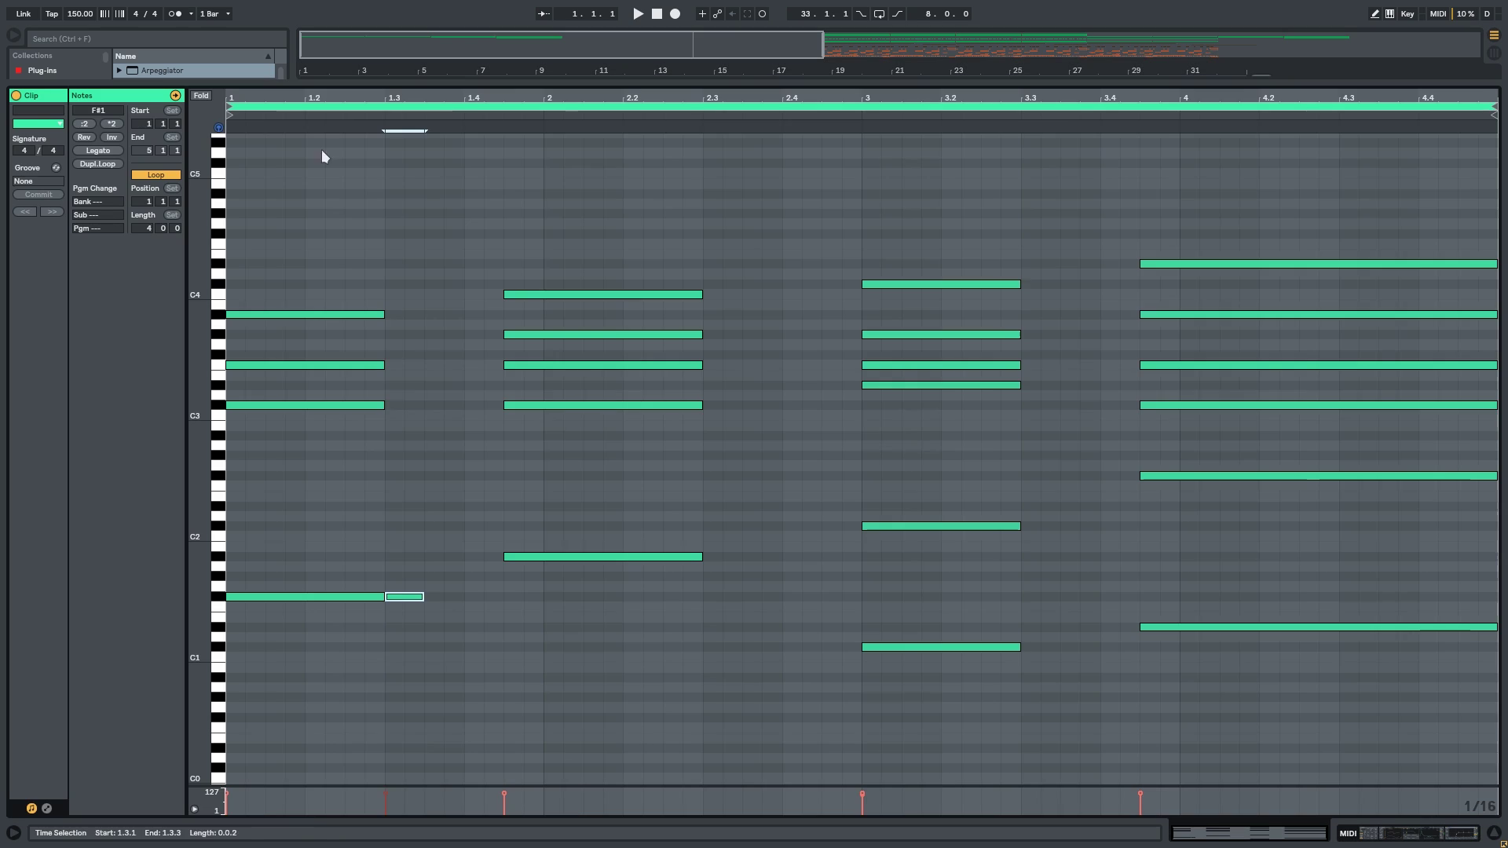
scroll(651, 385, up, 3)
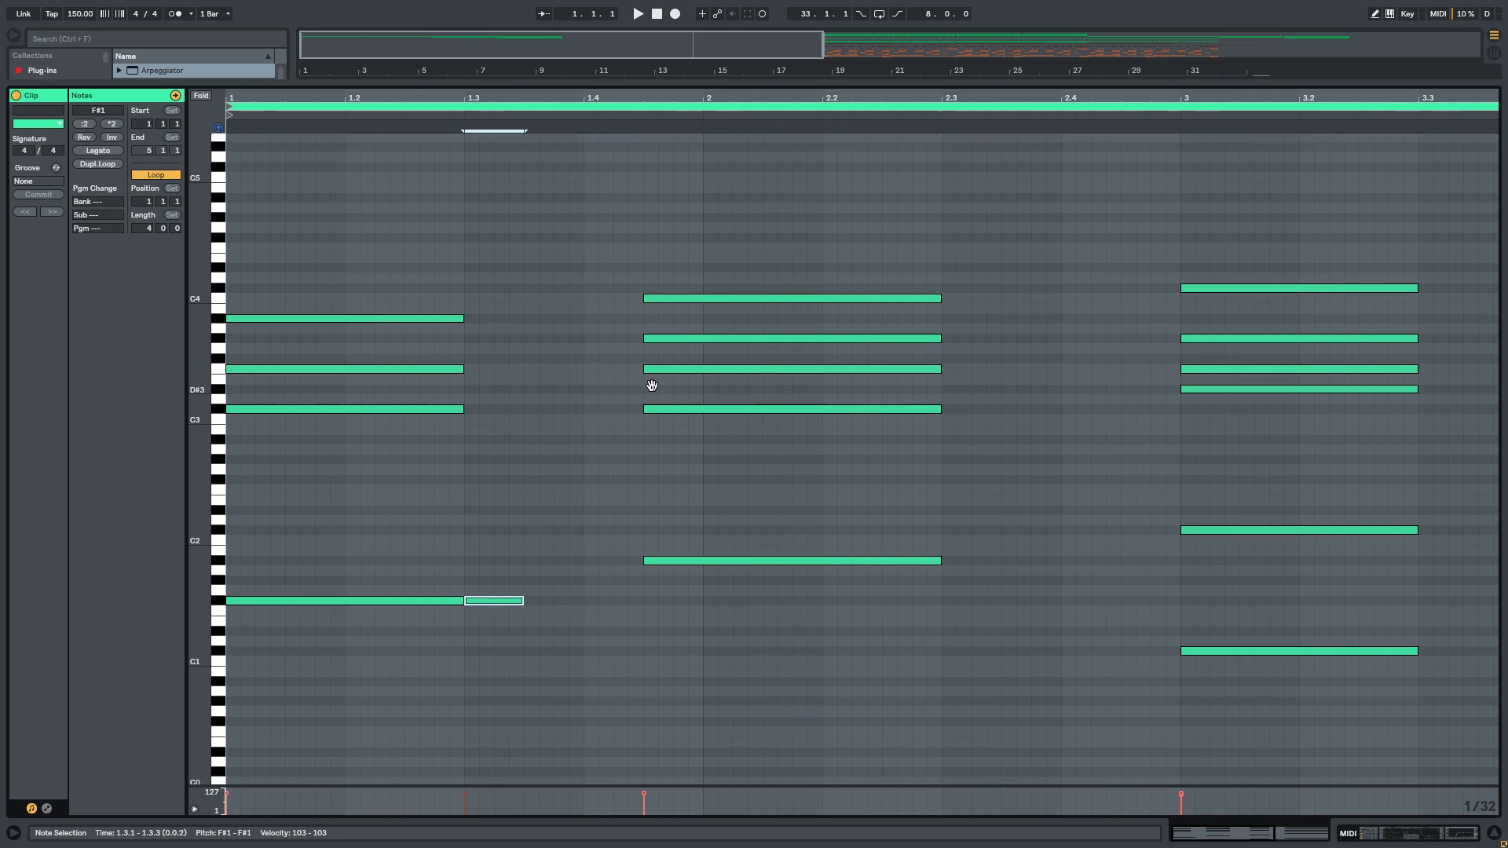
scroll(651, 385, down, 1)
drag(397, 592, 452, 225)
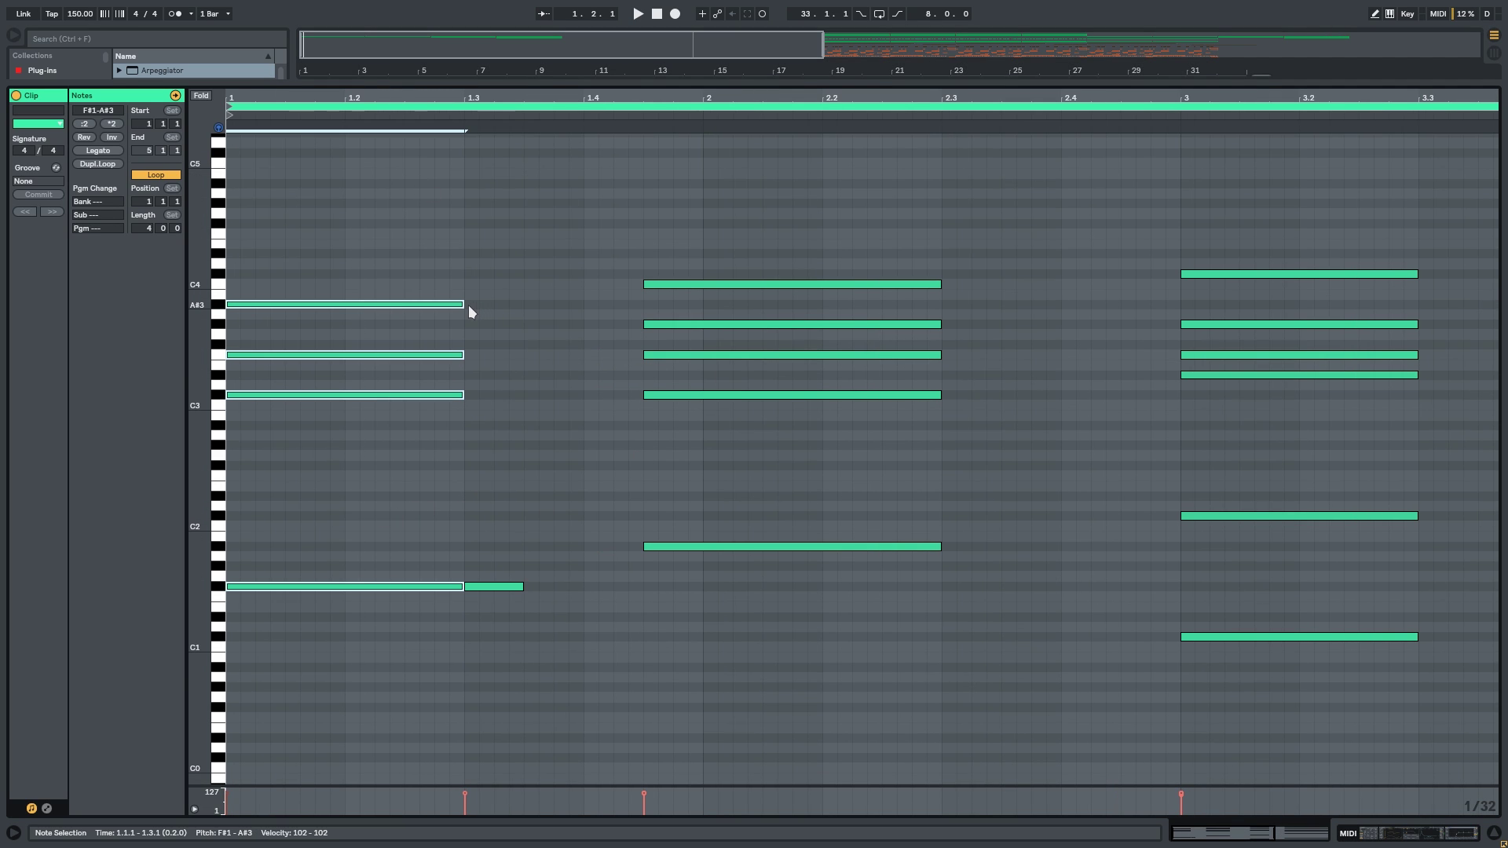
drag(468, 306, 279, 307)
key(space)
scroll(279, 267, down, 1)
click(280, 267)
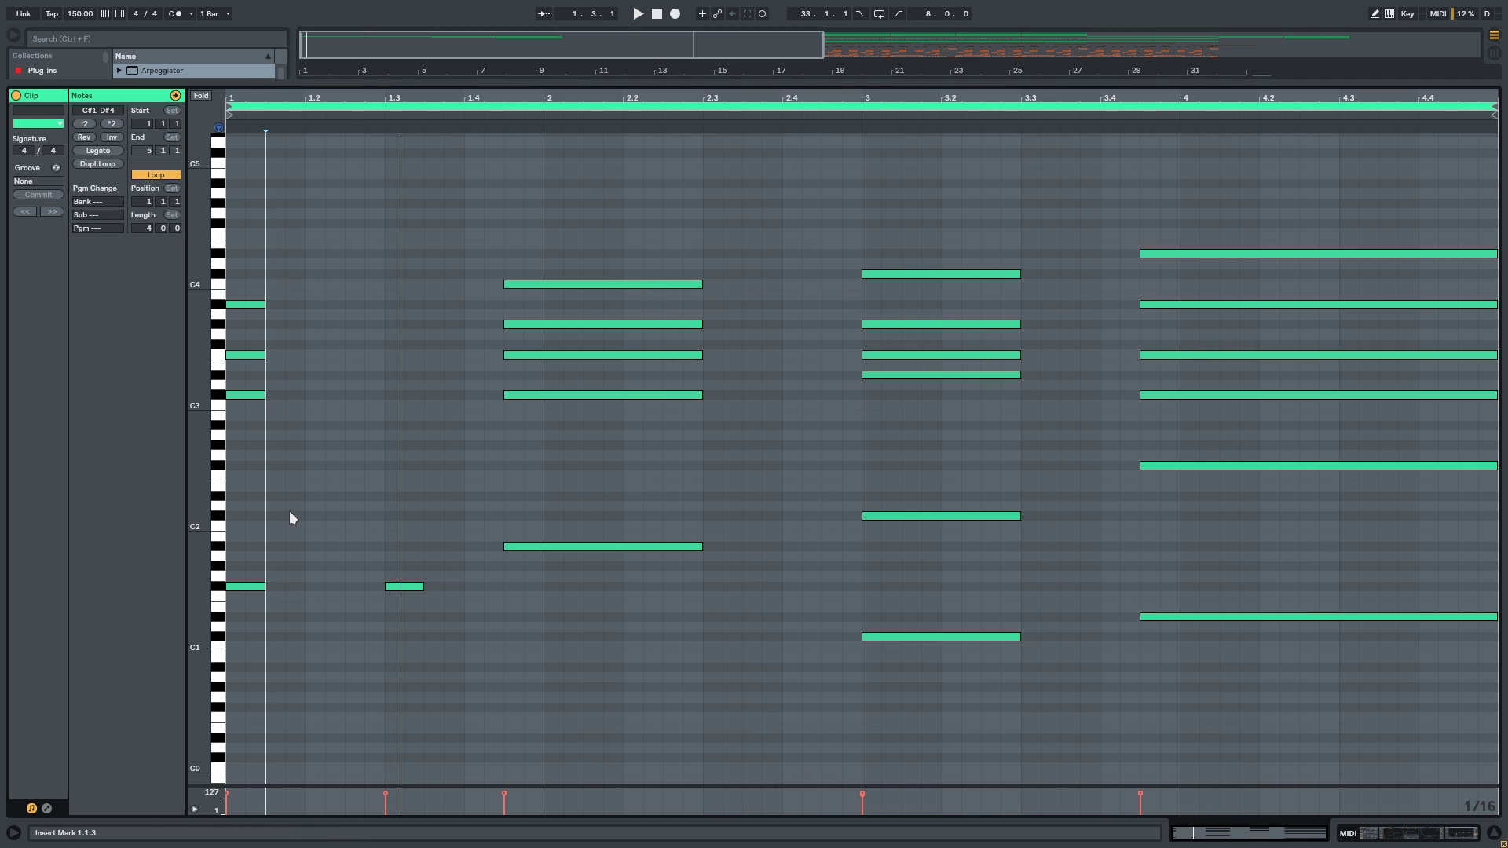
Stagger the first chord's upper notes, moving C#3 to 1.1.3, F3 to 1.2.1 and A#3 to 1.2.3, and play them.
drag(247, 394, 312, 360)
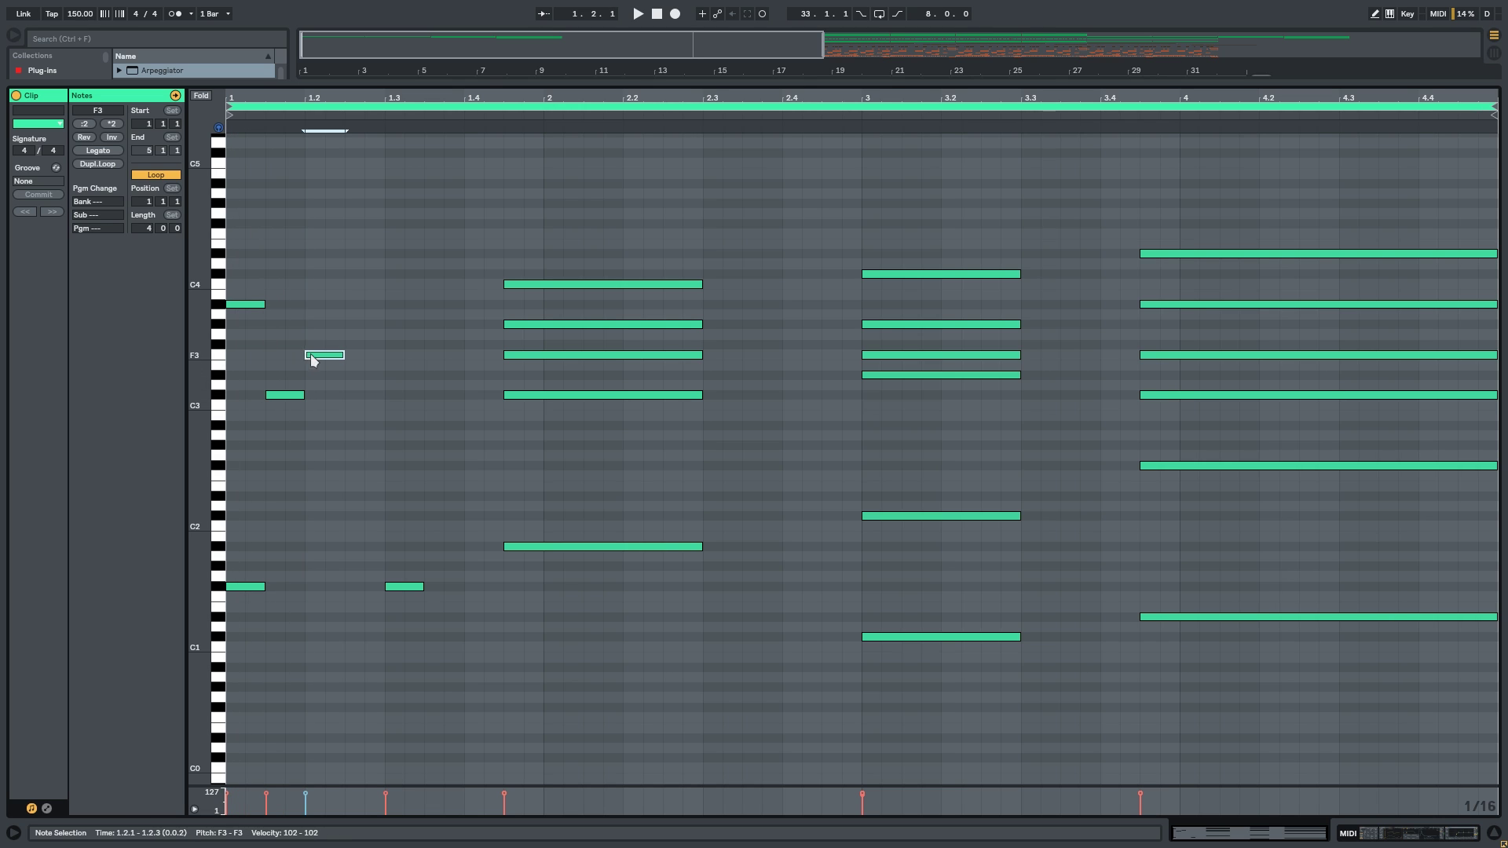
drag(245, 305, 365, 305)
key(space)
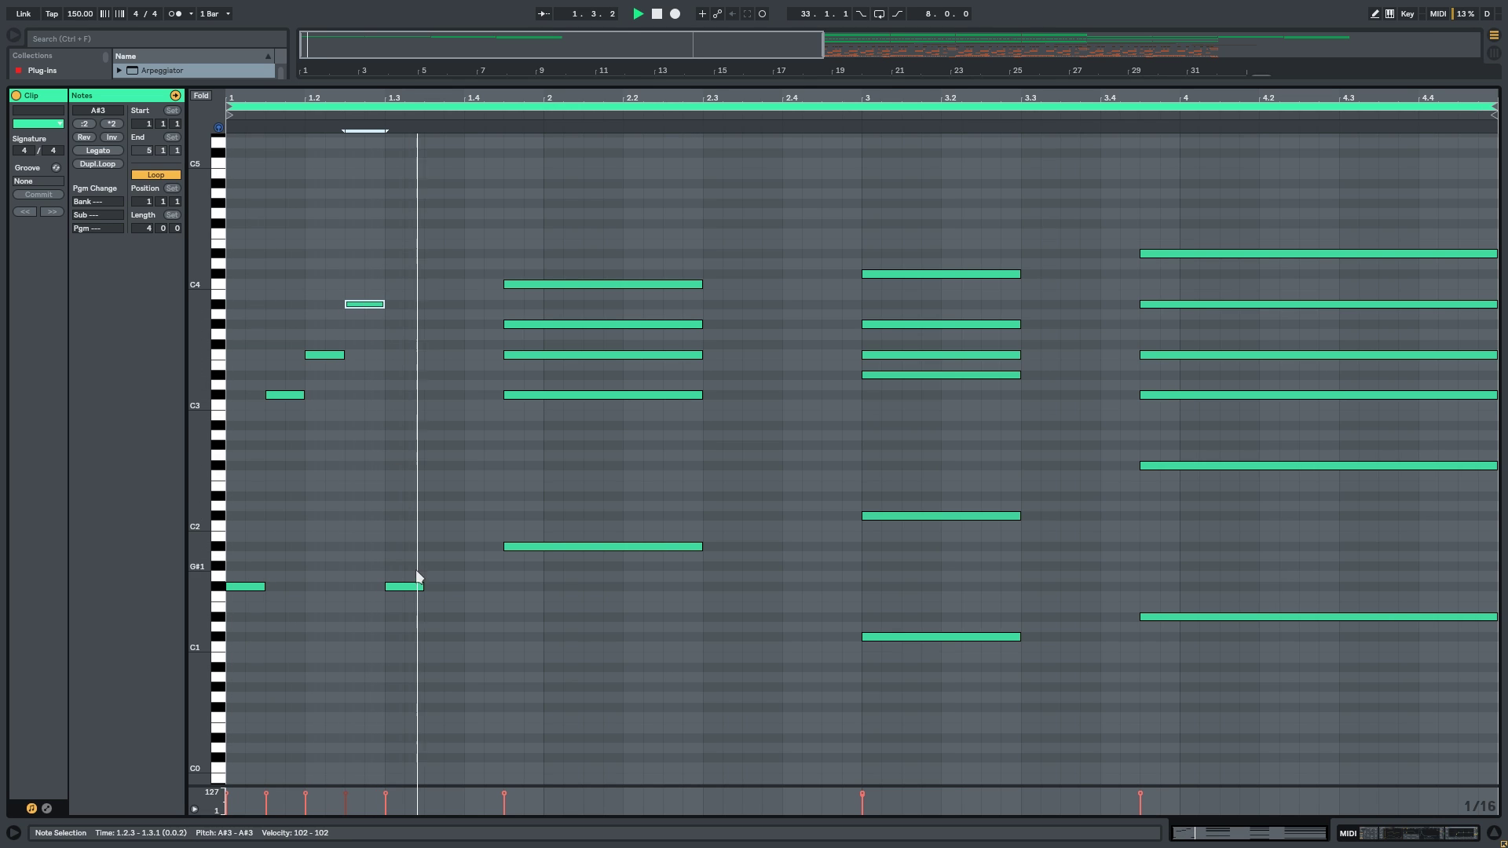
Add a C#3 note at 1.3.3 and an F3 note at 1.4.1, and play the arpeggio.
double_click(460, 395)
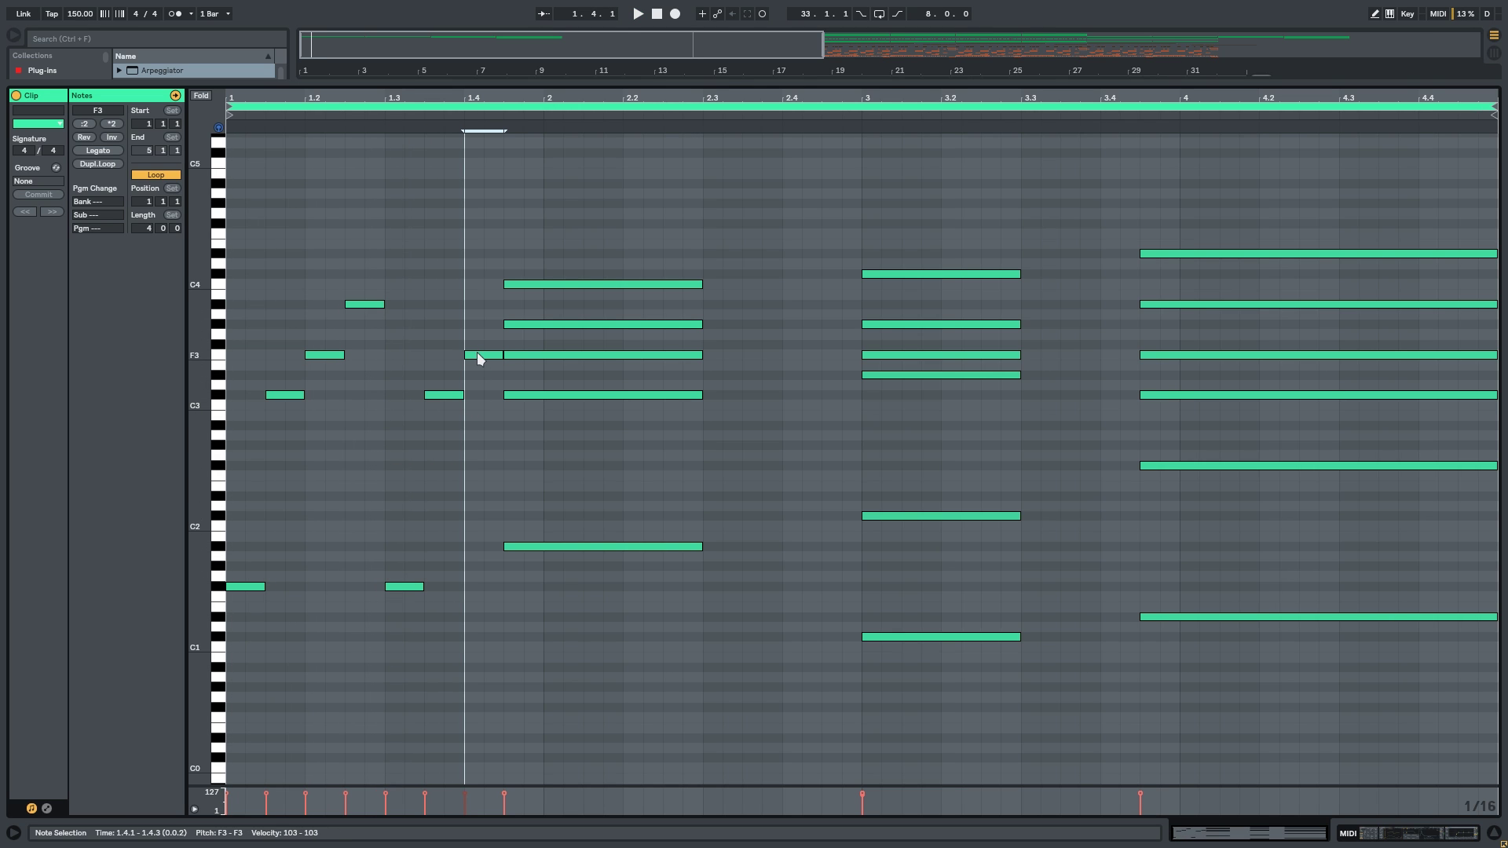
click(441, 319)
key(space)
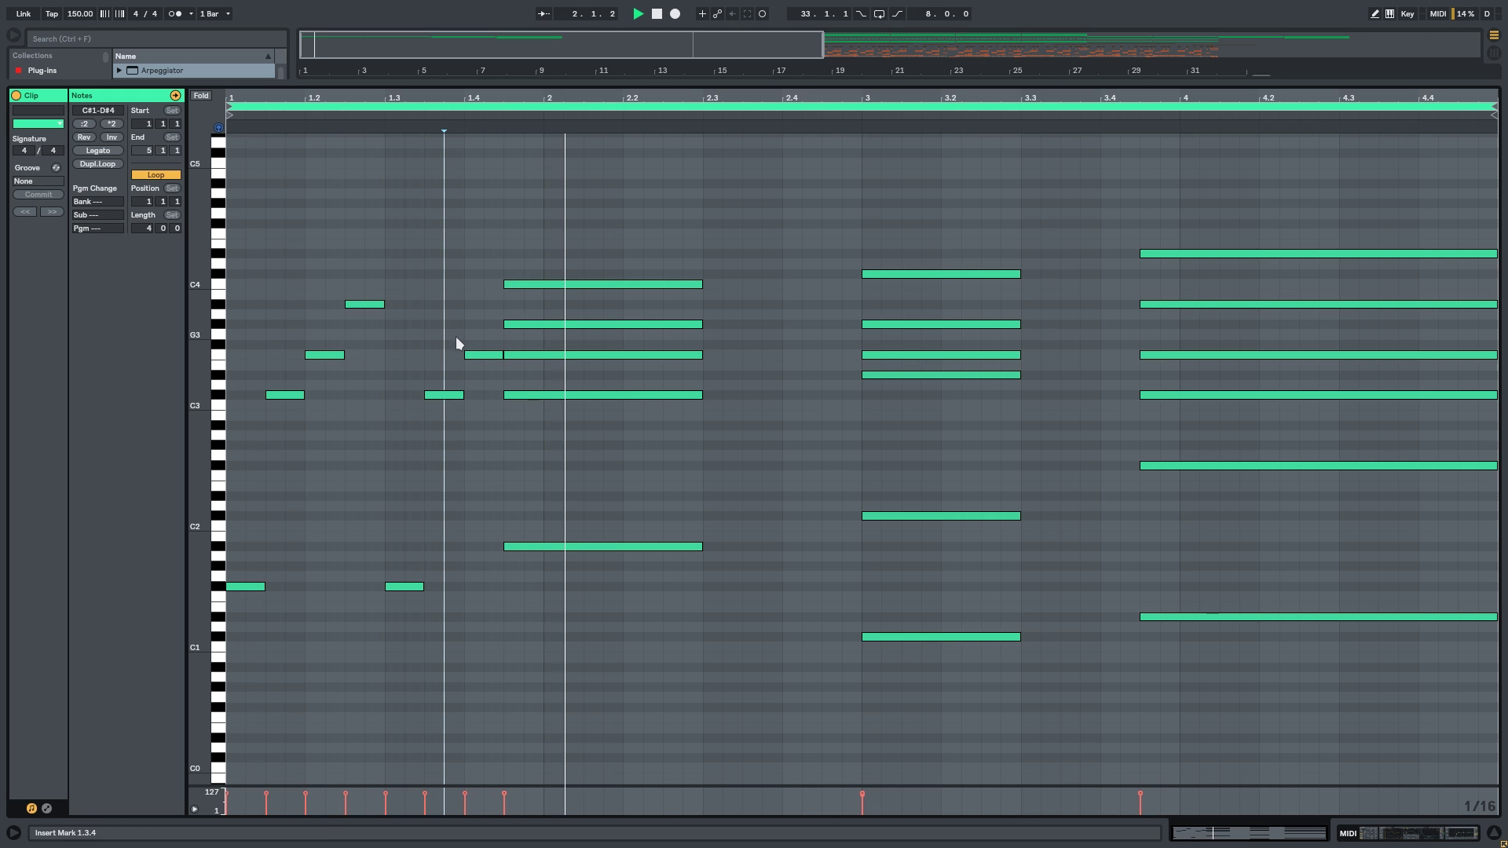
Shorten the second chord to end at 2.1.1 and stagger its upper notes: C#3 at 2.1.1, F3 at 2.1.3, G#3 at 2.2.1, C4 at 2.2.3.
key(space)
drag(654, 598, 534, 375)
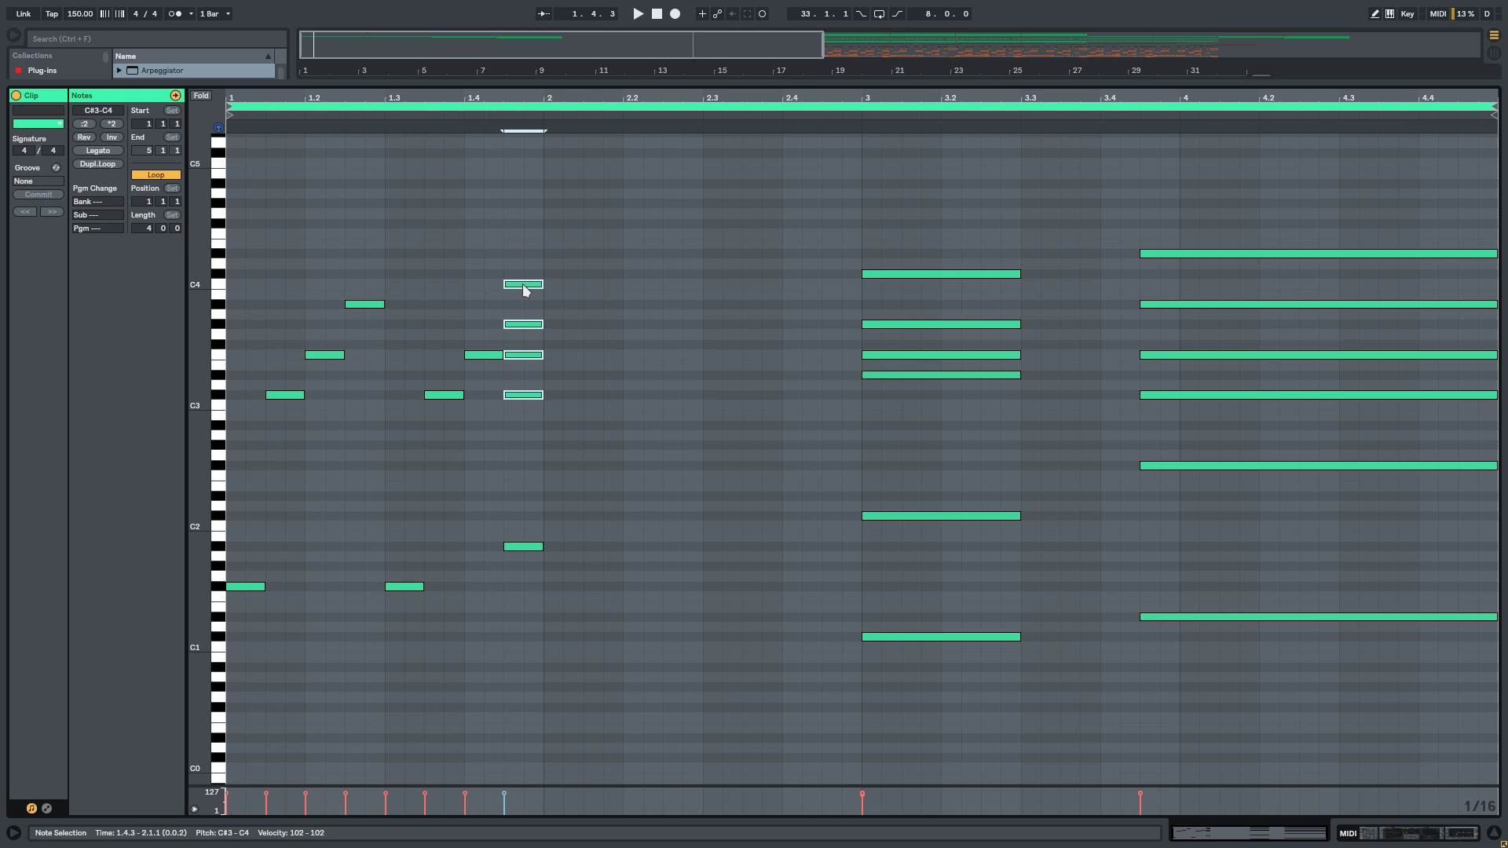
drag(524, 289, 564, 279)
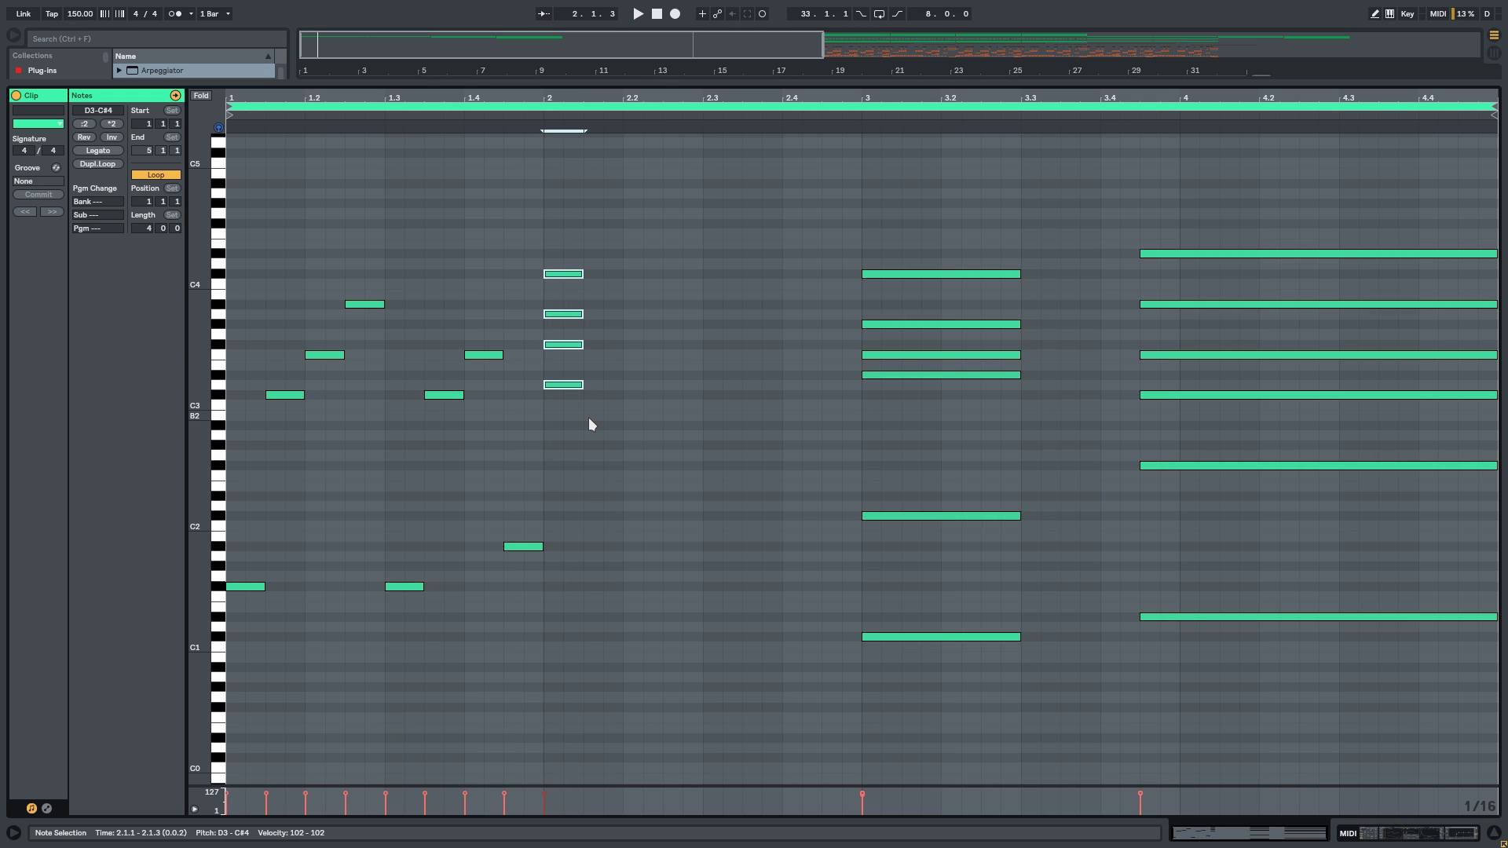
key(Down)
click(563, 379)
drag(588, 355, 652, 324)
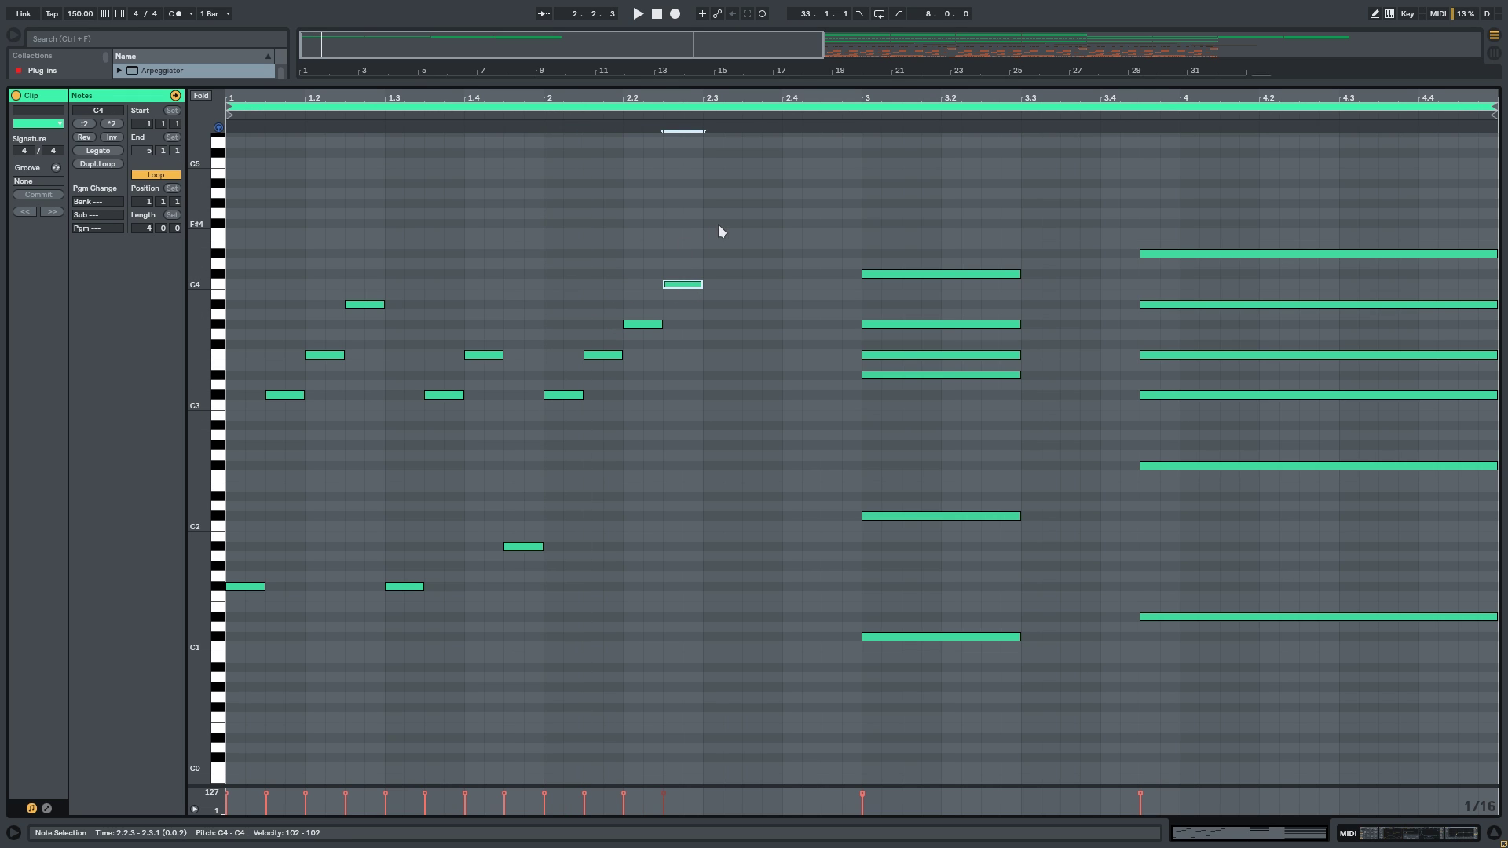
Play the arpeggio from the start of the clip and again from the A#1 note at 1.4.3.
drag(717, 223, 548, 584)
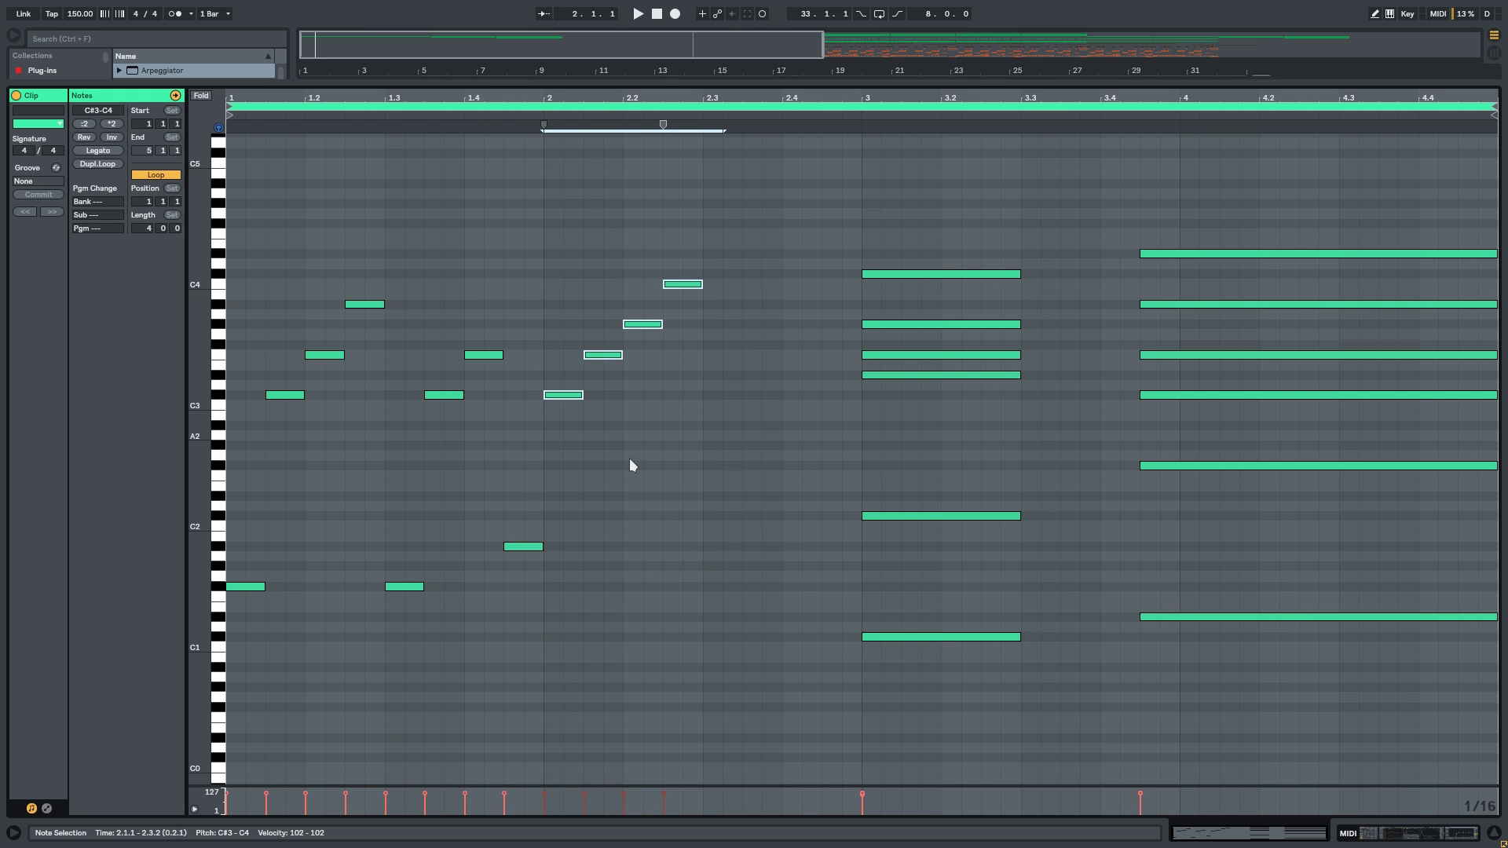
click(561, 497)
key(space)
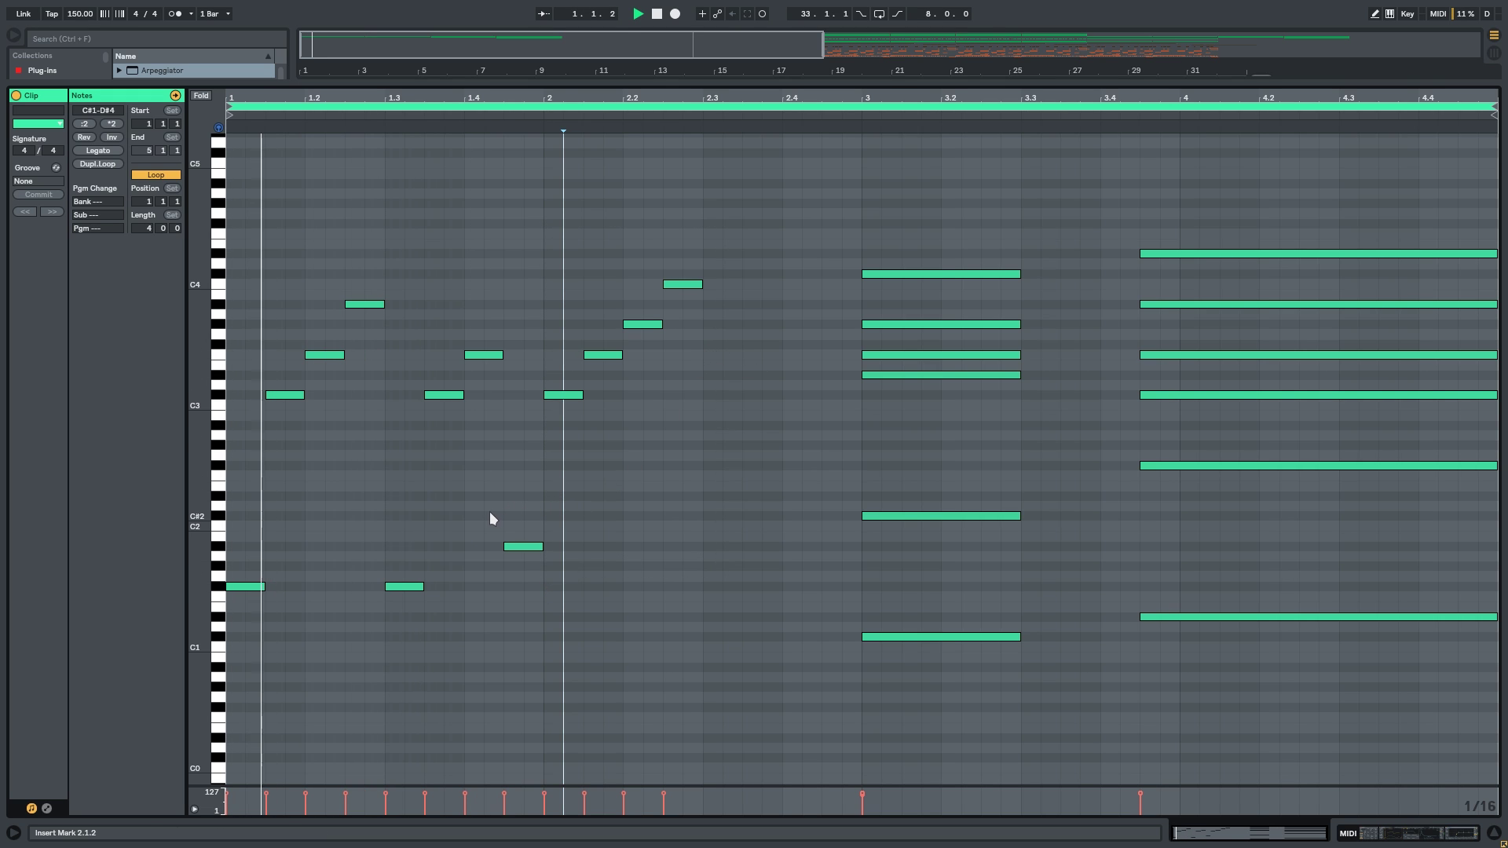
click(402, 587)
key(space)
click(522, 547)
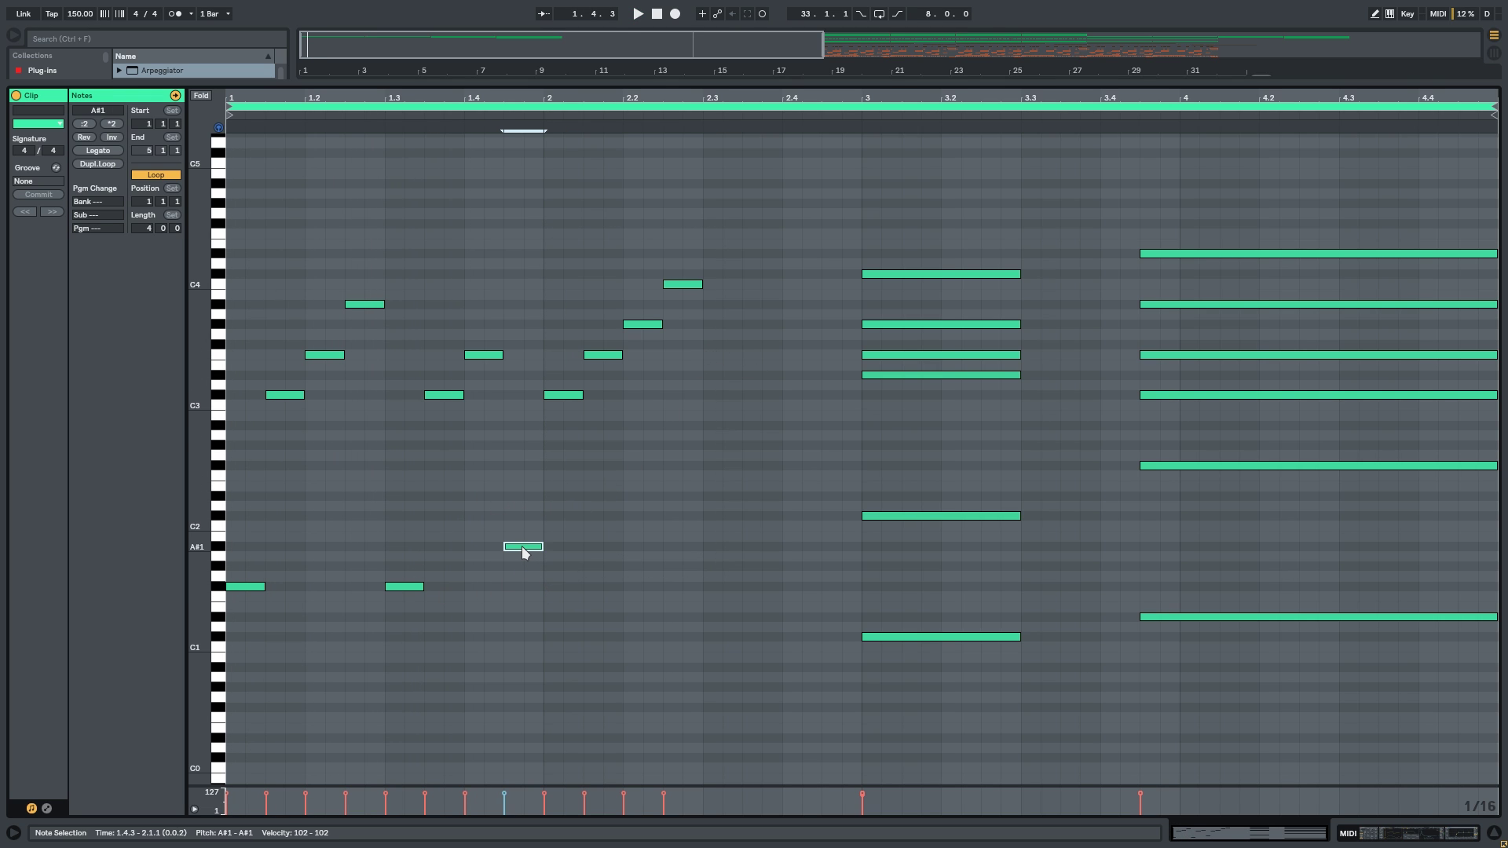
key(space)
click(613, 429)
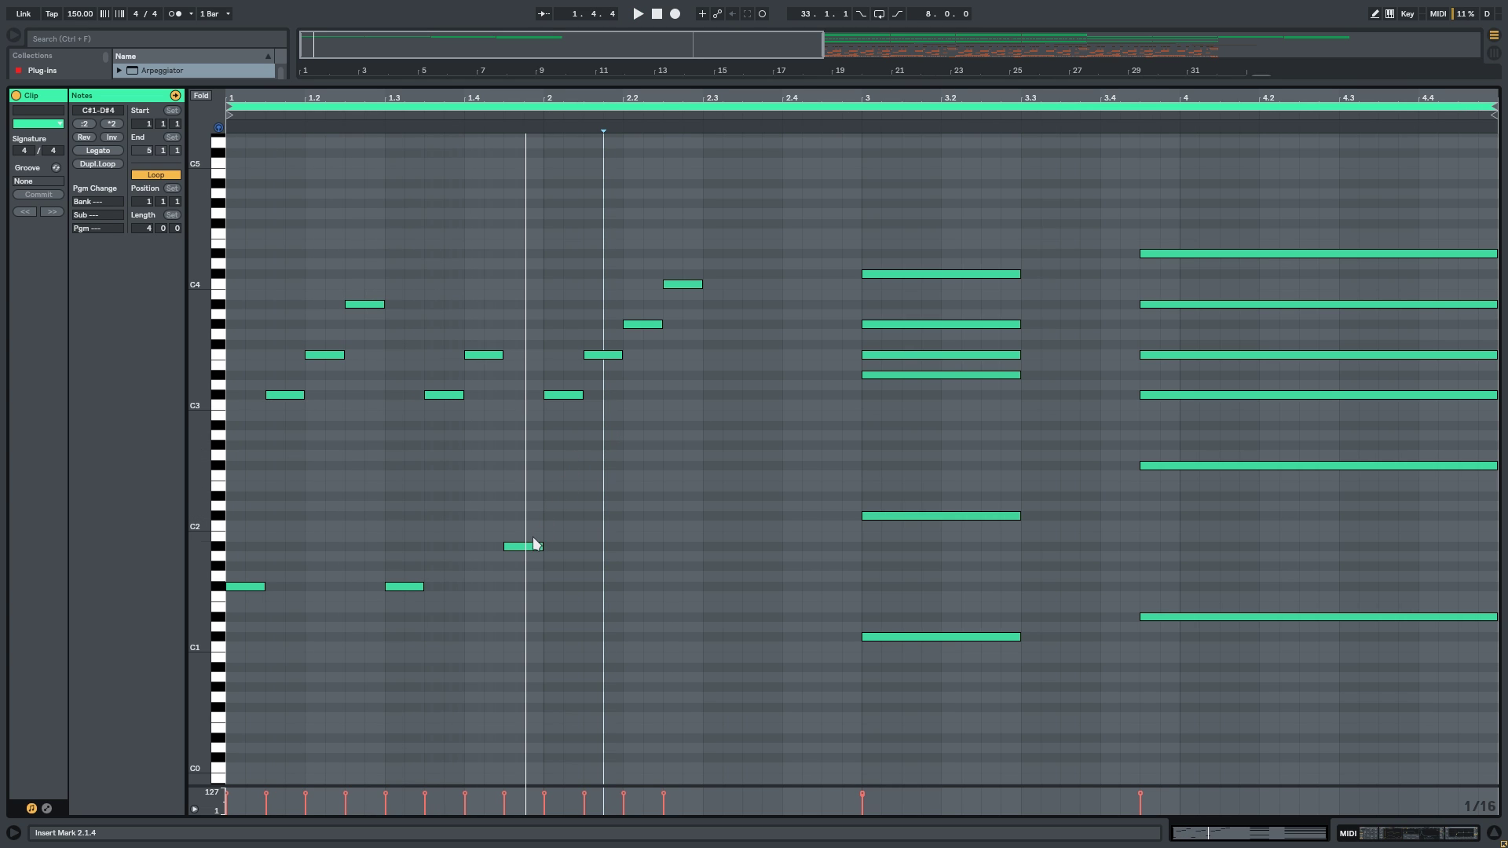
key(space)
key(space)
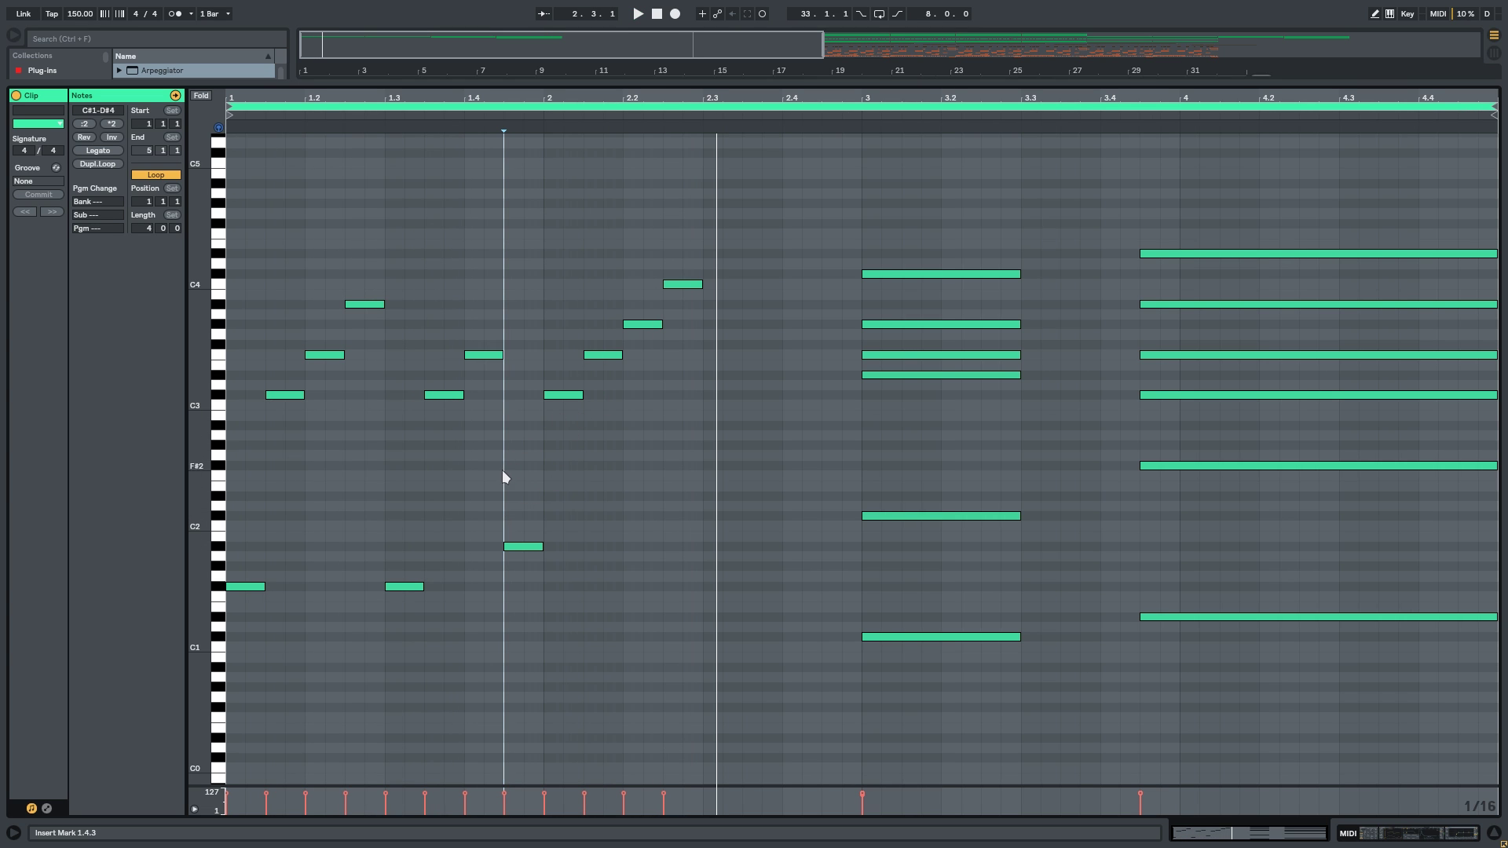
key(space)
Remove G#3 from the second arpeggio, move C4 to 2.2.1 in its place, and play the result.
click(615, 356)
drag(680, 337, 640, 284)
key(Delete)
key(space)
click(610, 427)
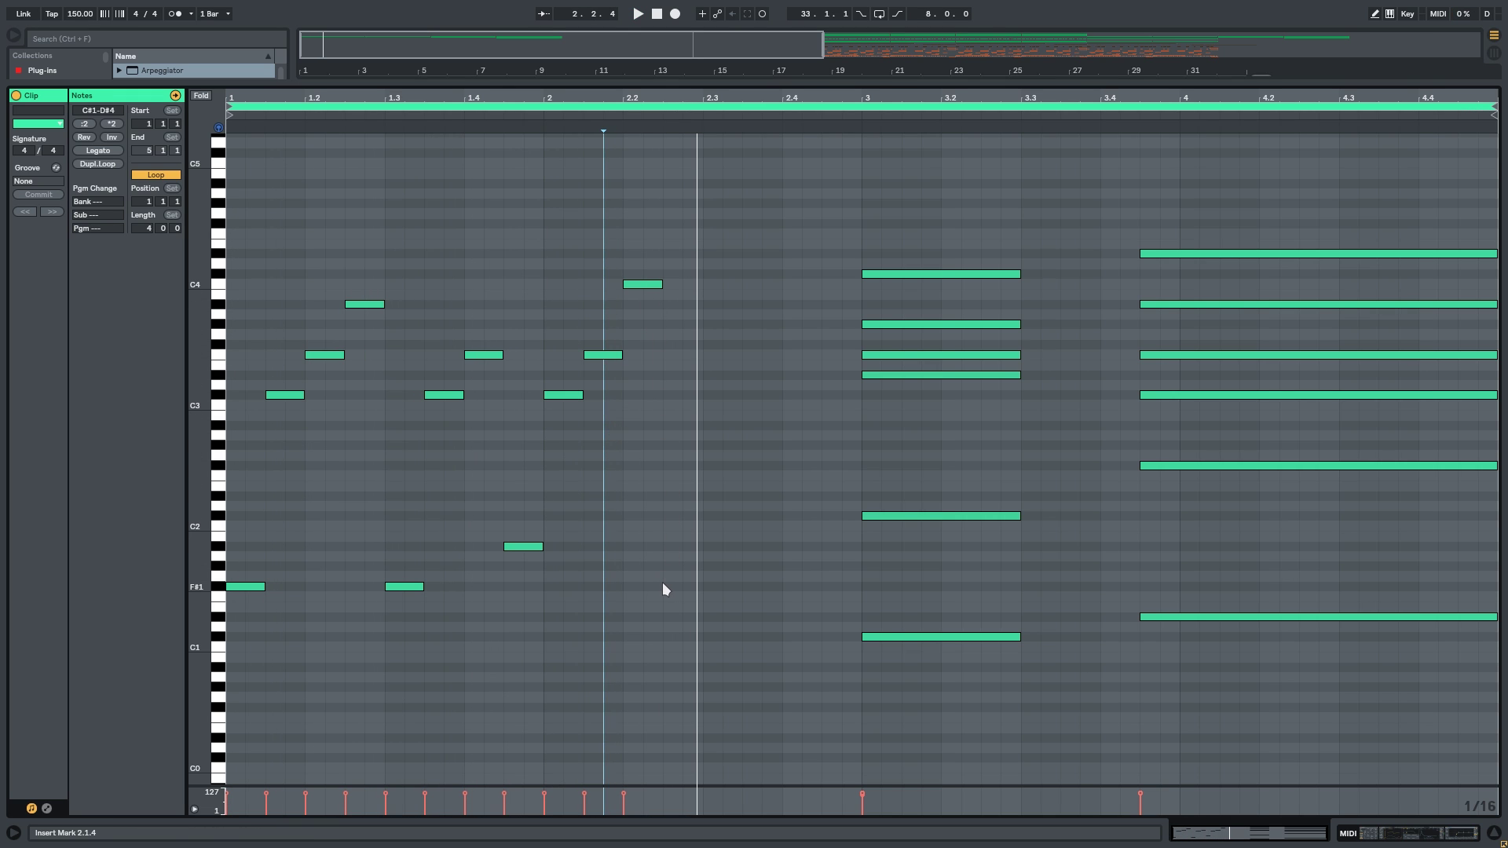
Duplicate the four-note pattern between 1.4.3 and 2.2.3 to 2.2.3, and add an A#1 note at 2.4.3.
drag(662, 582, 510, 219)
key(ctrl+d)
click(824, 393)
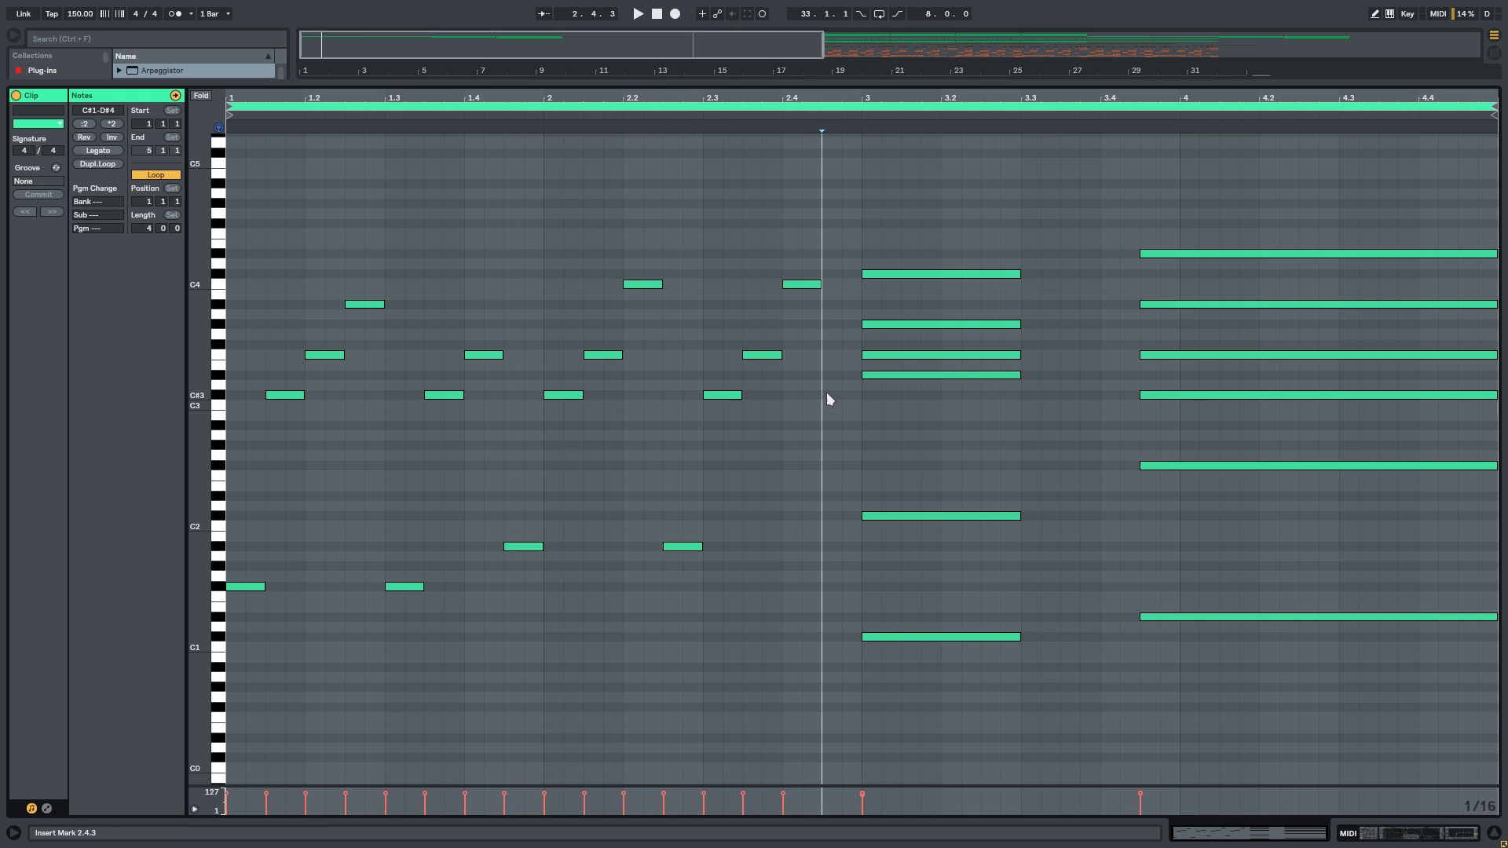
double_click(840, 536)
drag(840, 556, 839, 548)
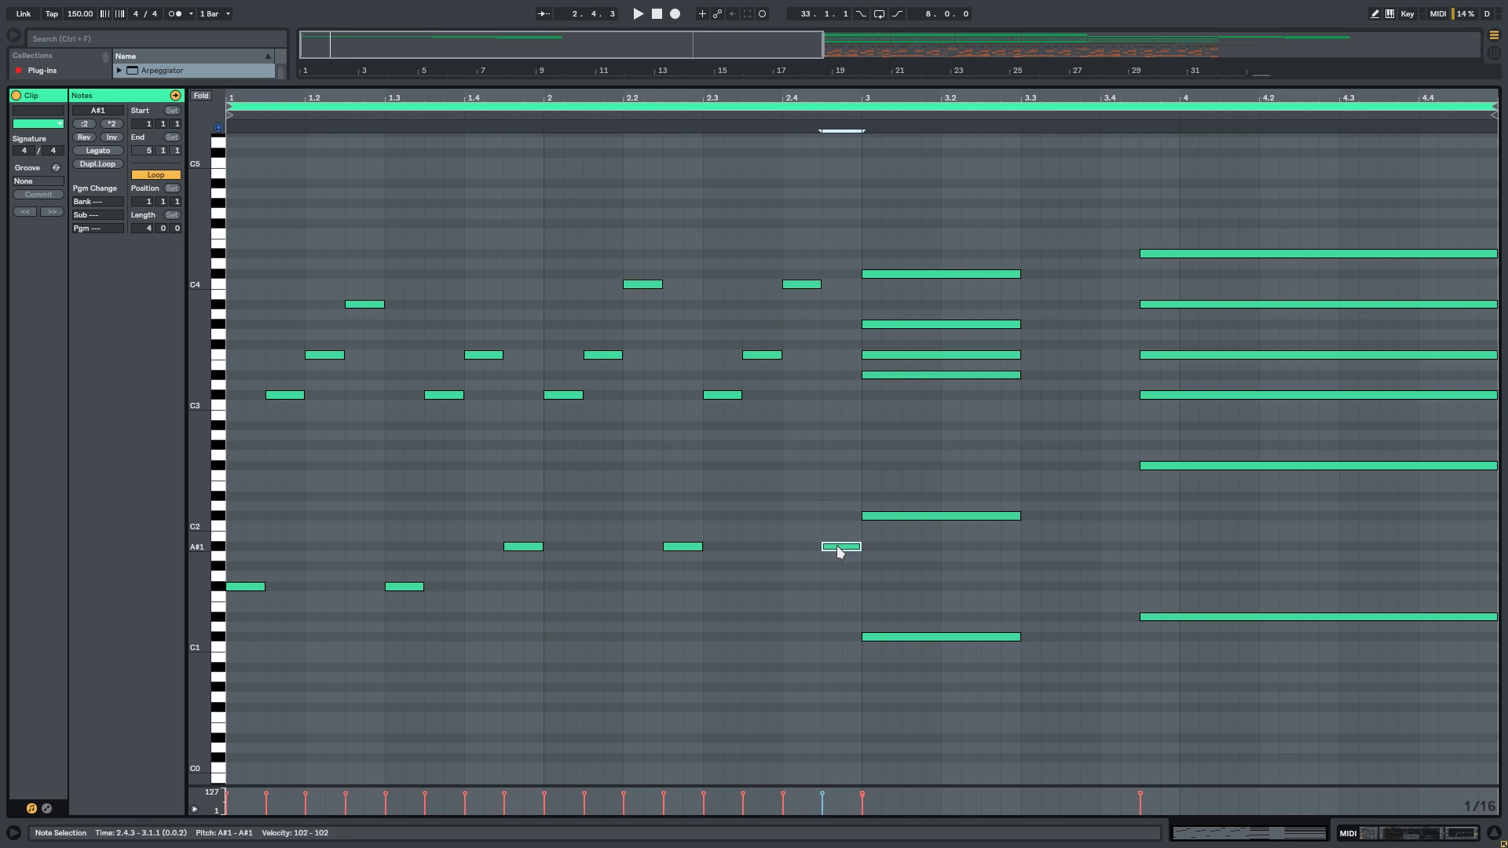
Extend all notes of the third chord to 3.4.3 and play the clip.
drag(909, 667, 914, 142)
drag(1021, 273, 1139, 273)
key(space)
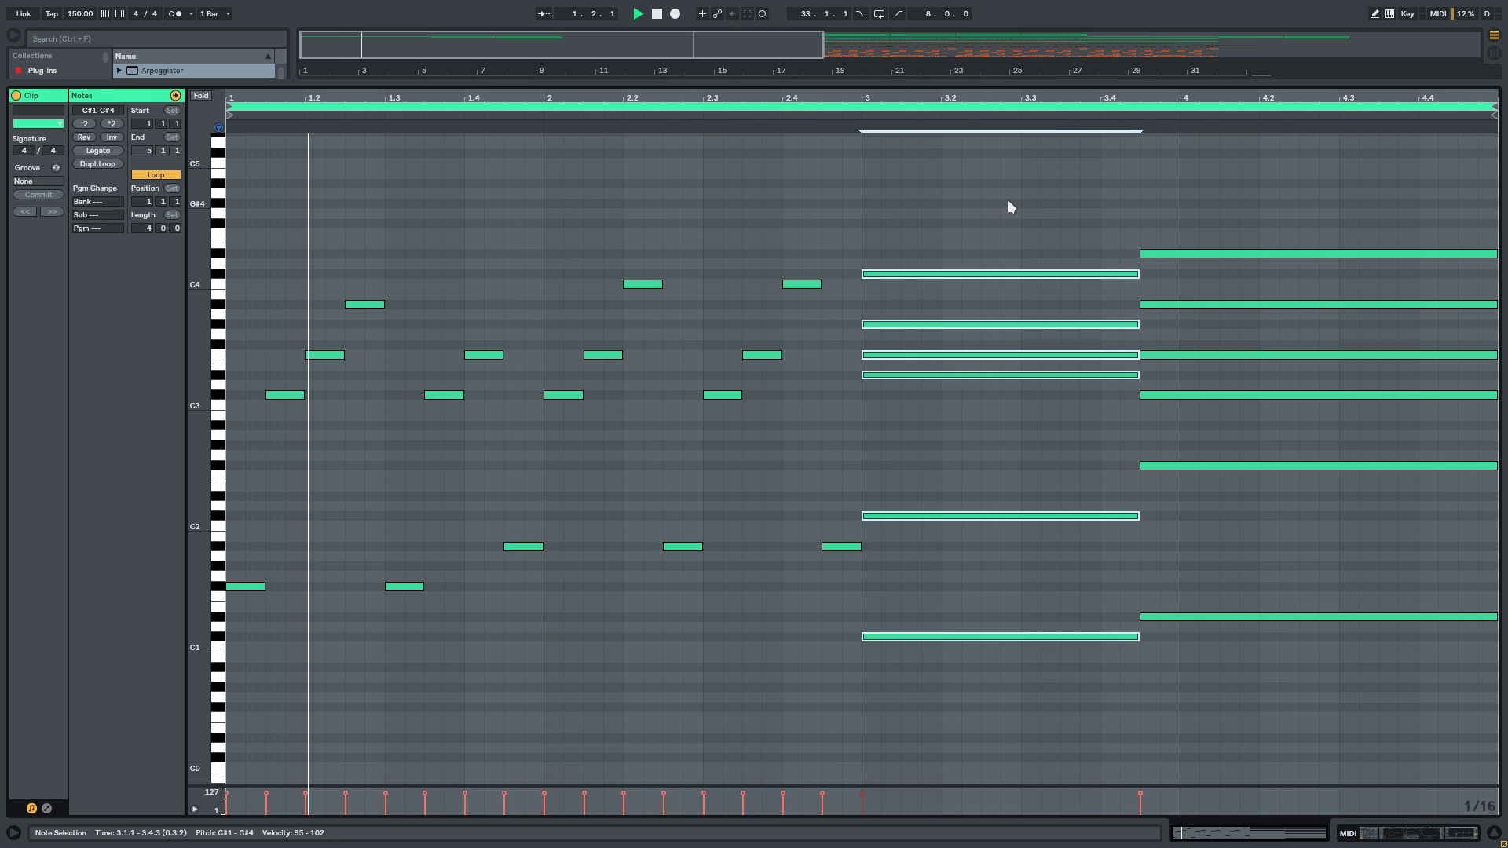
click(1007, 199)
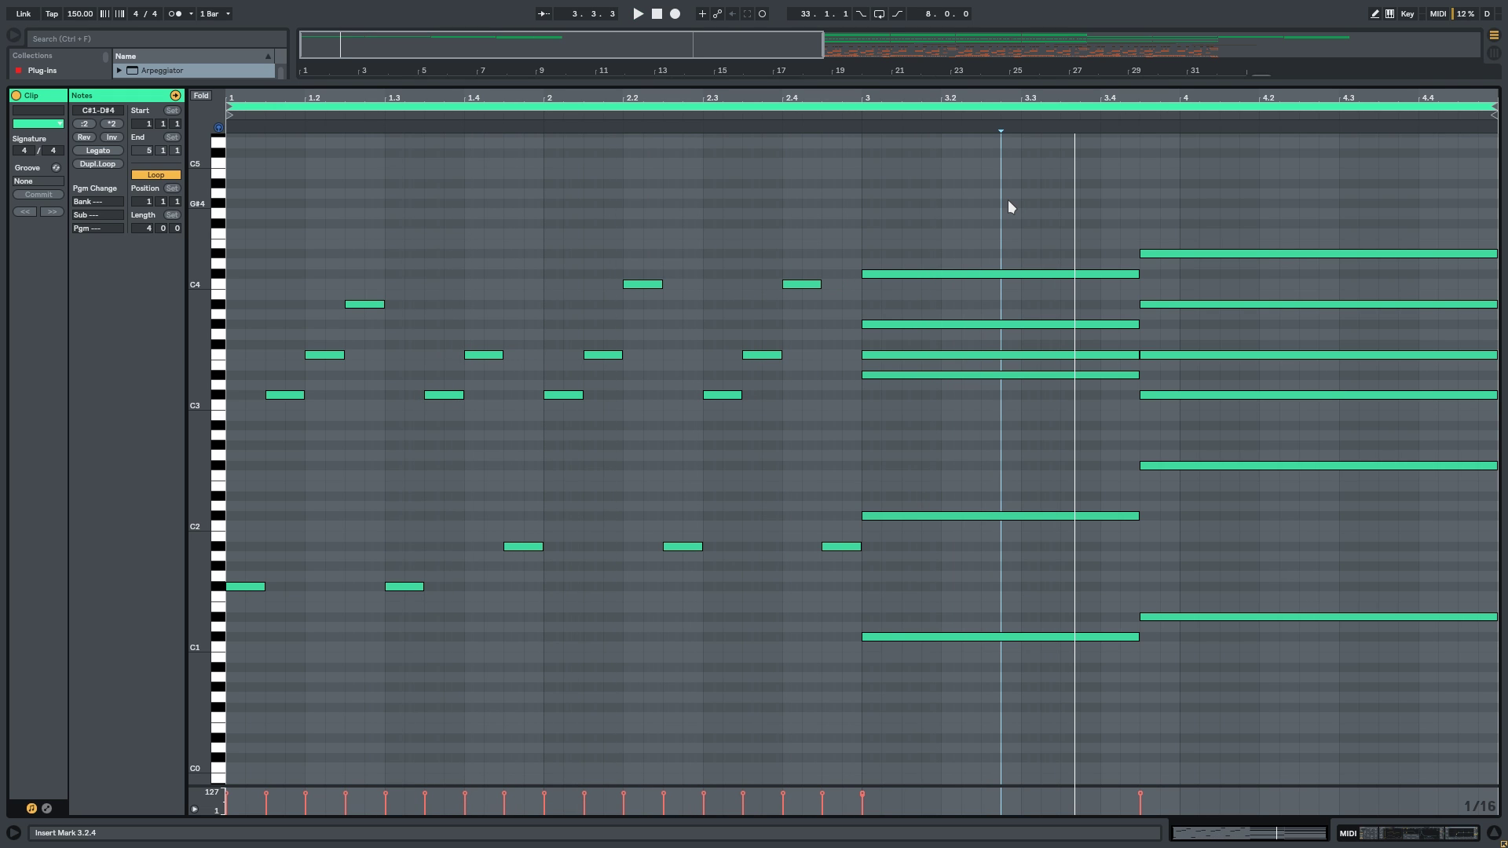
Shorten the third chord's notes to end at 3.1.3, move C#2 to 3.1.3, and copy C#1 to 3.3.1.
drag(1008, 203, 1023, 653)
key(space)
drag(1140, 517, 902, 516)
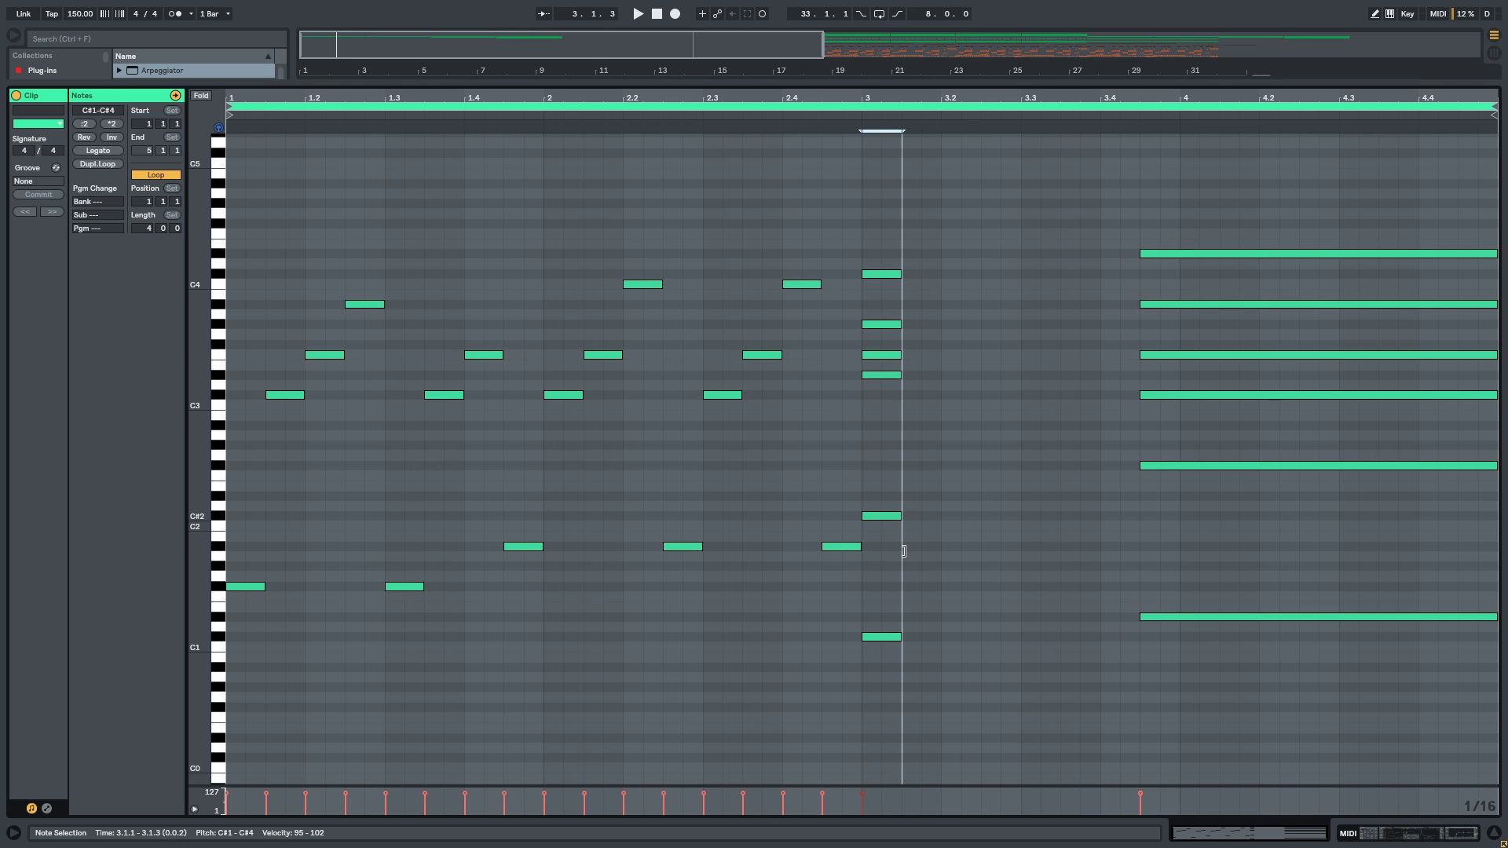
click(895, 517)
key(Right)
Move D#3 to 3.2.1 and C#4 to 3.2.3, delete the third chord's F3 and G#3, and play from 3.1.1.
click(888, 375)
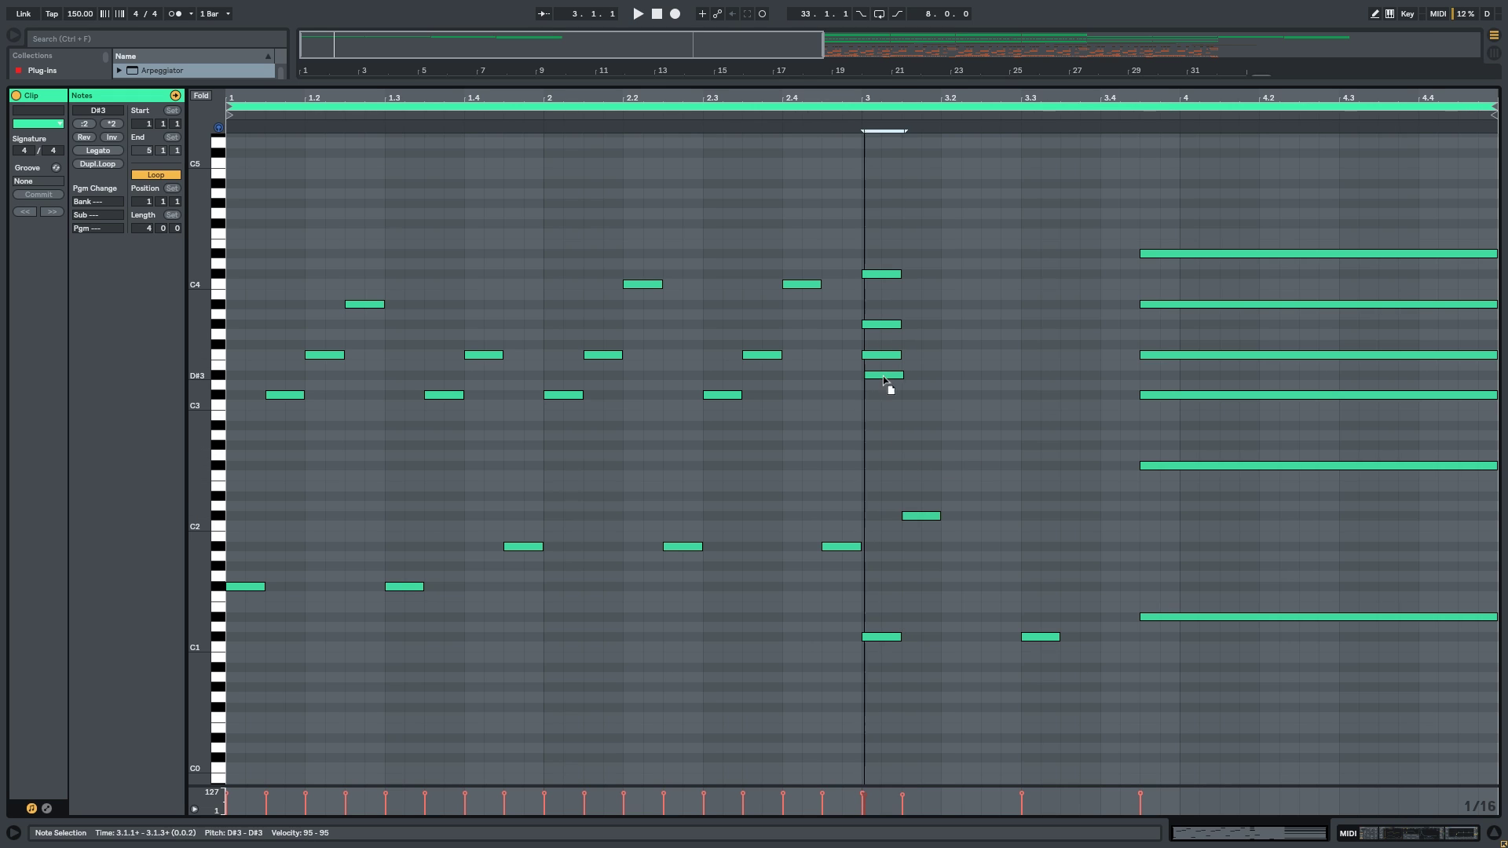
key(Right)
drag(882, 291, 870, 391)
key(Delete)
click(857, 449)
key(space)
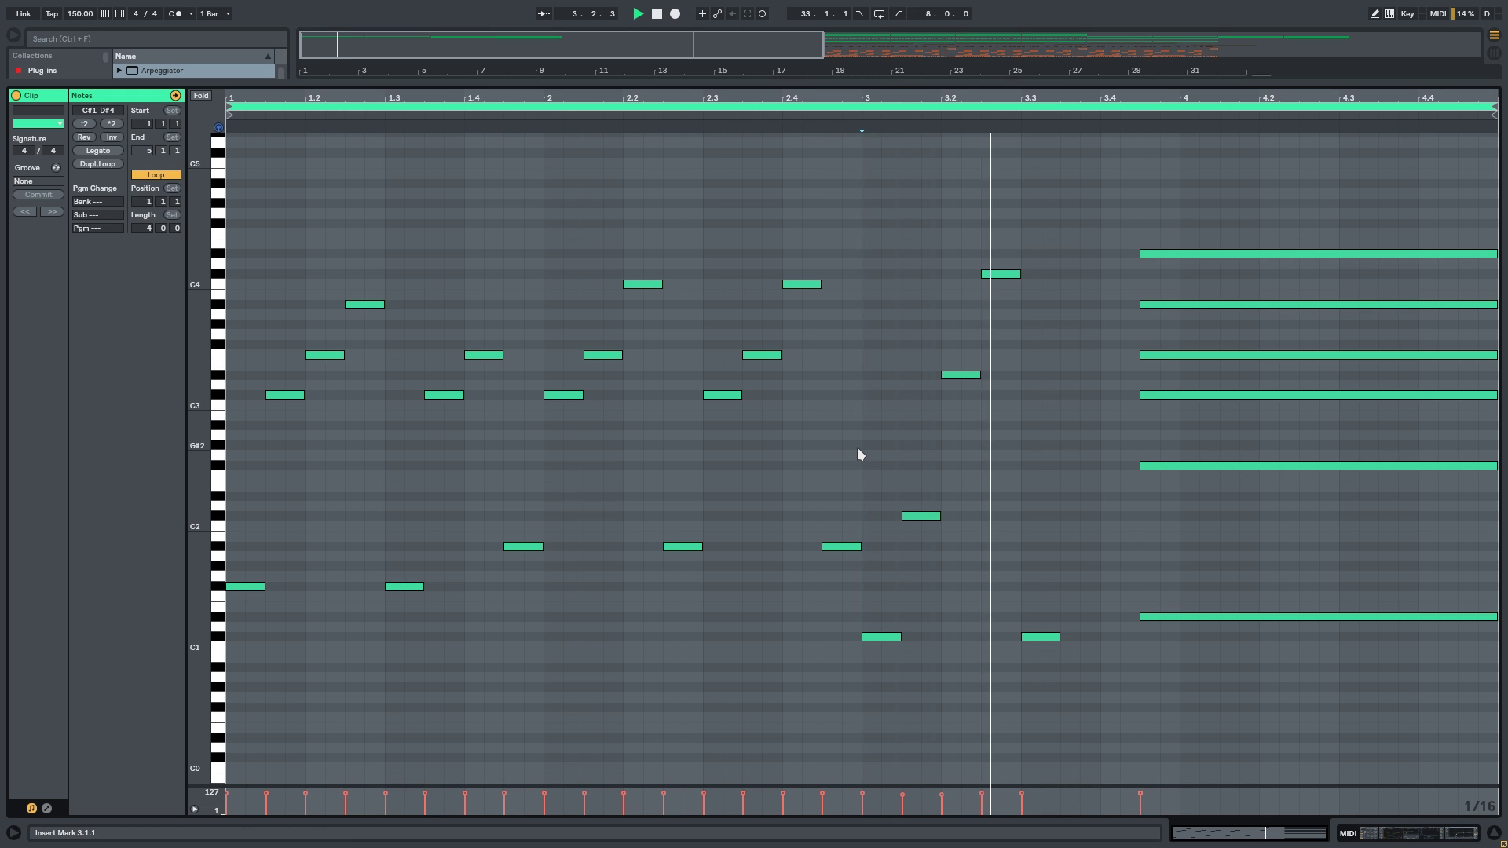
Undo the deletion, use F3 as the only note at 3.2.1, and play from 3.1.1.
key(space)
key(ctrl+z)
click(878, 355)
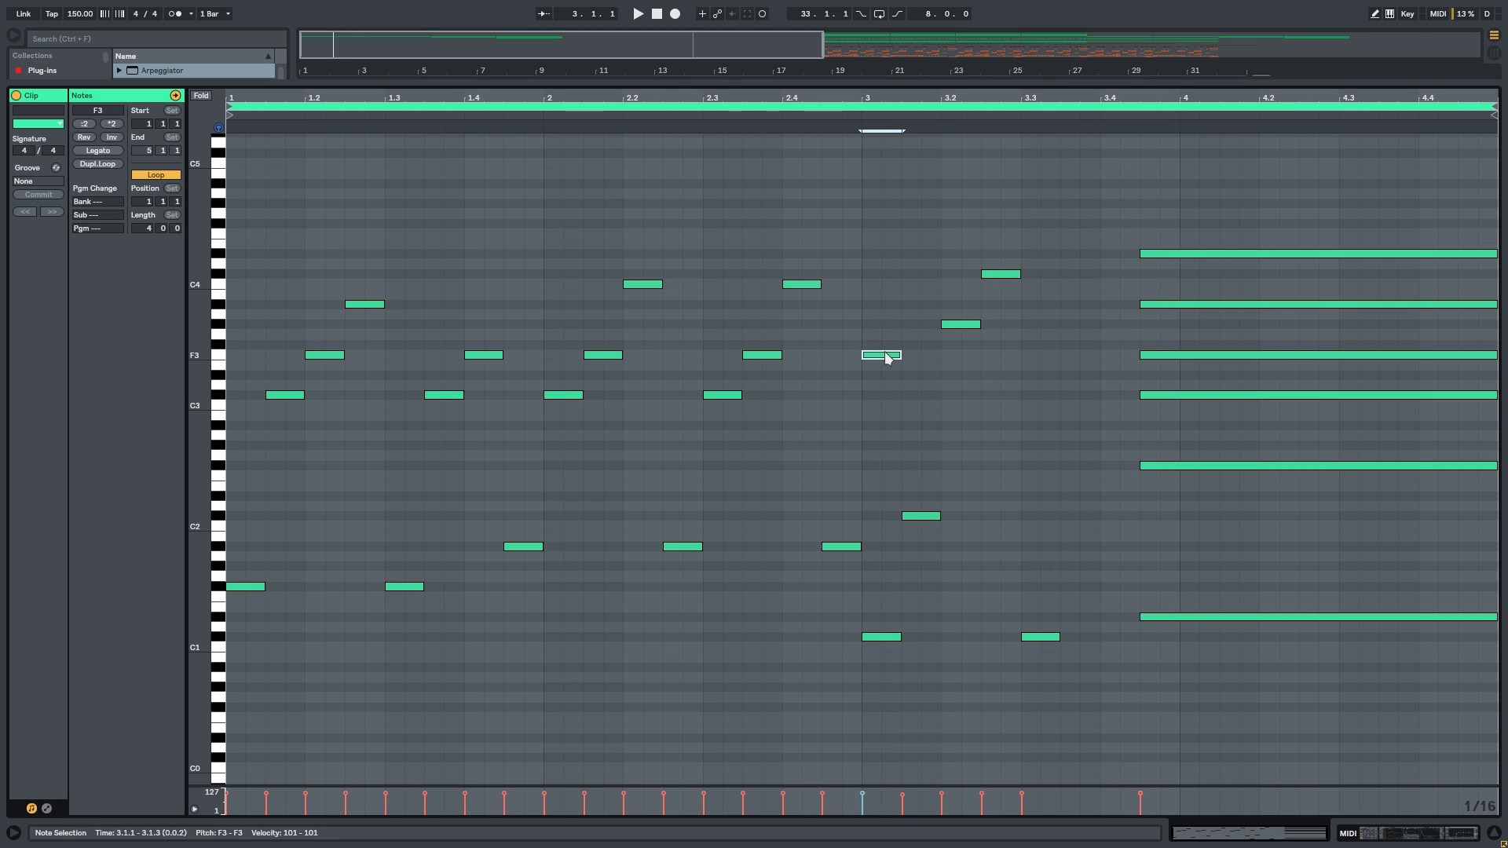
drag(887, 357, 966, 358)
click(859, 338)
key(space)
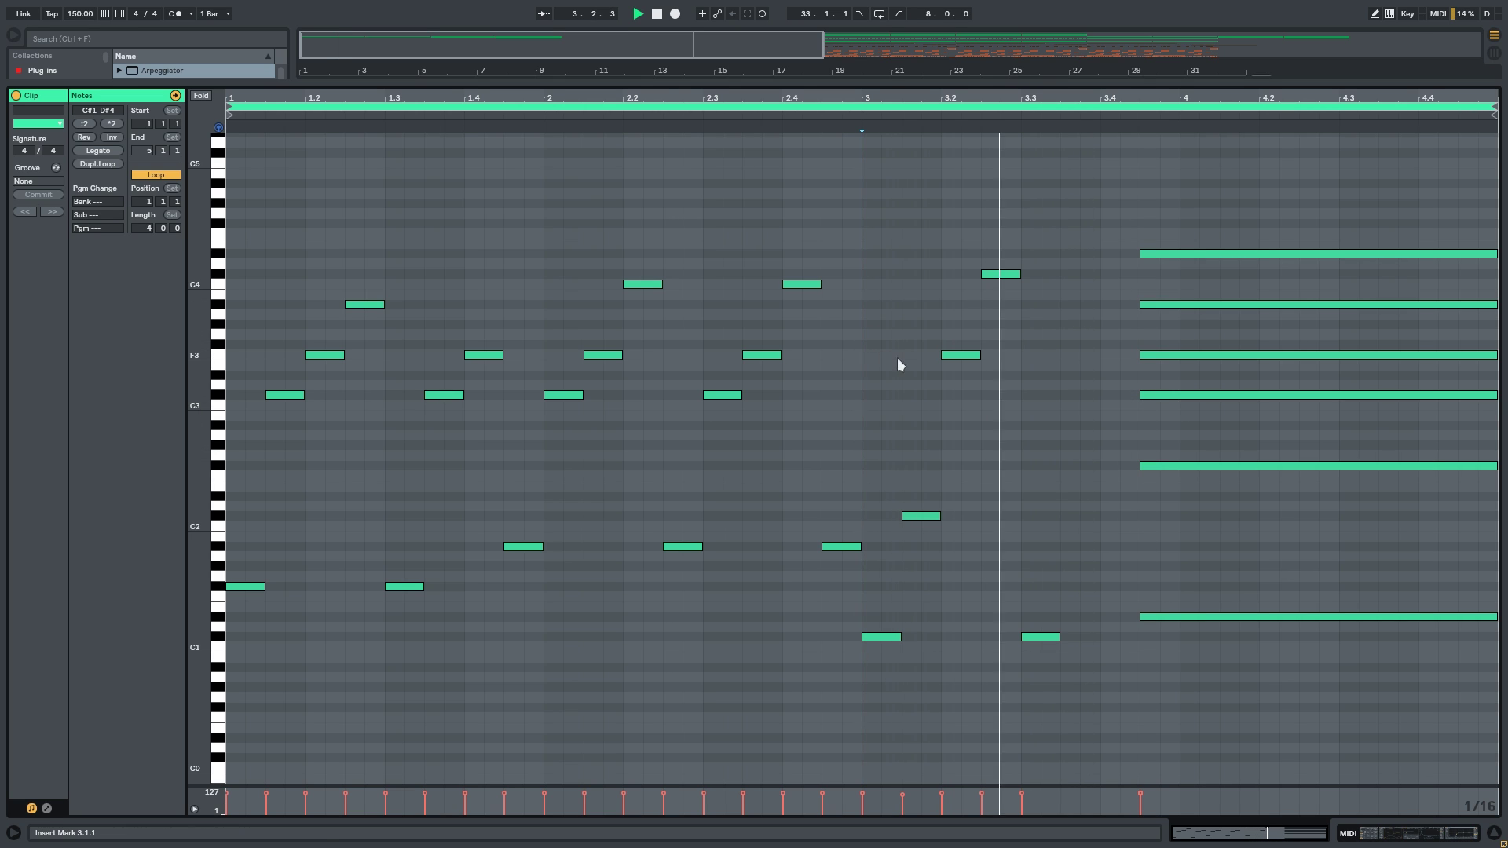
key(space)
Add a C#2 note at 3.3.3 and an F3 note at 3.4.1.
double_click(1070, 525)
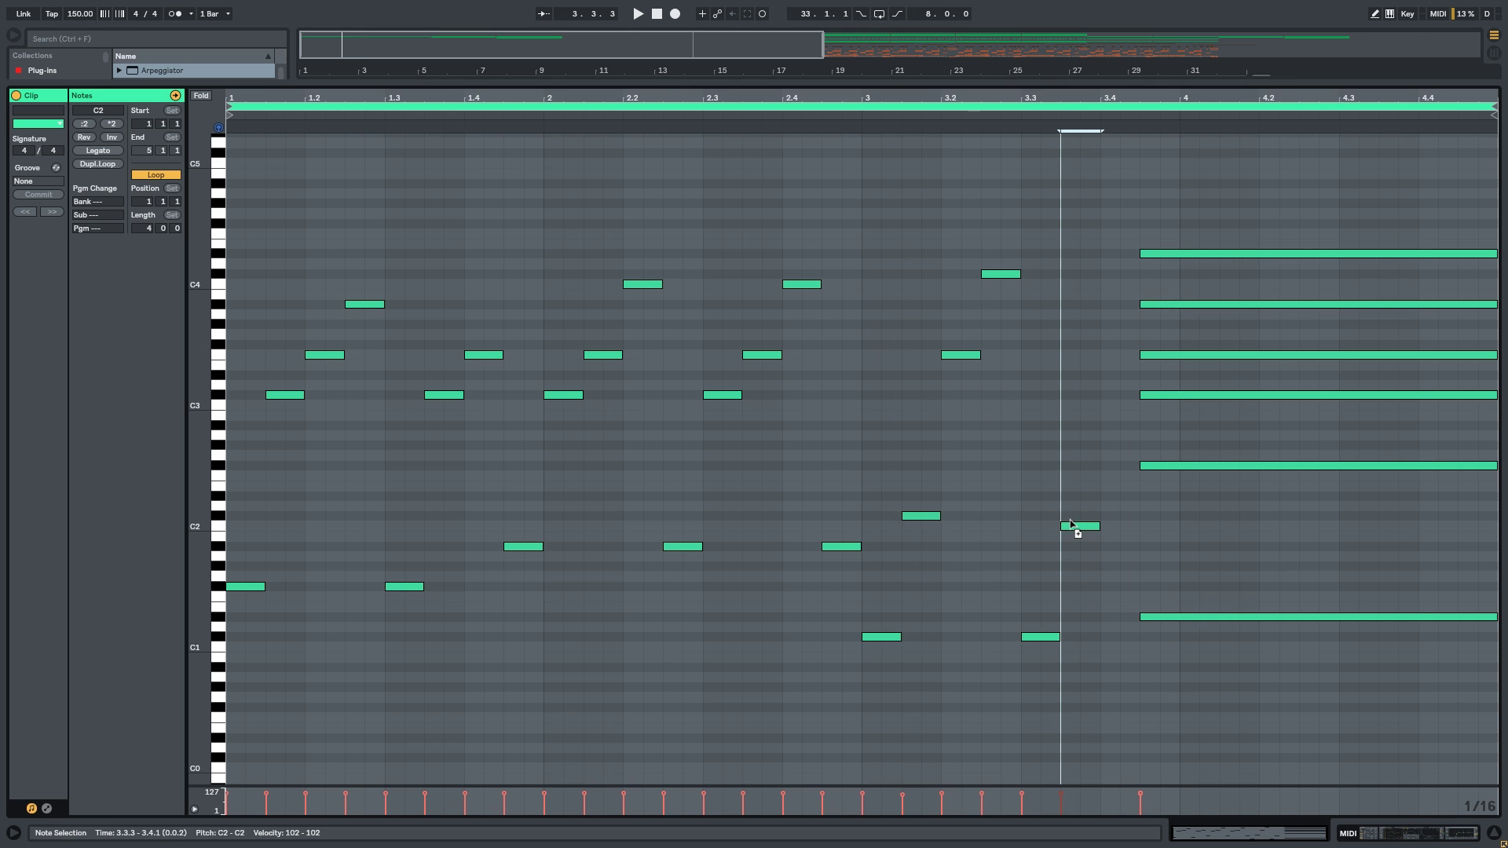
drag(1070, 520, 1069, 515)
drag(1099, 359, 1104, 361)
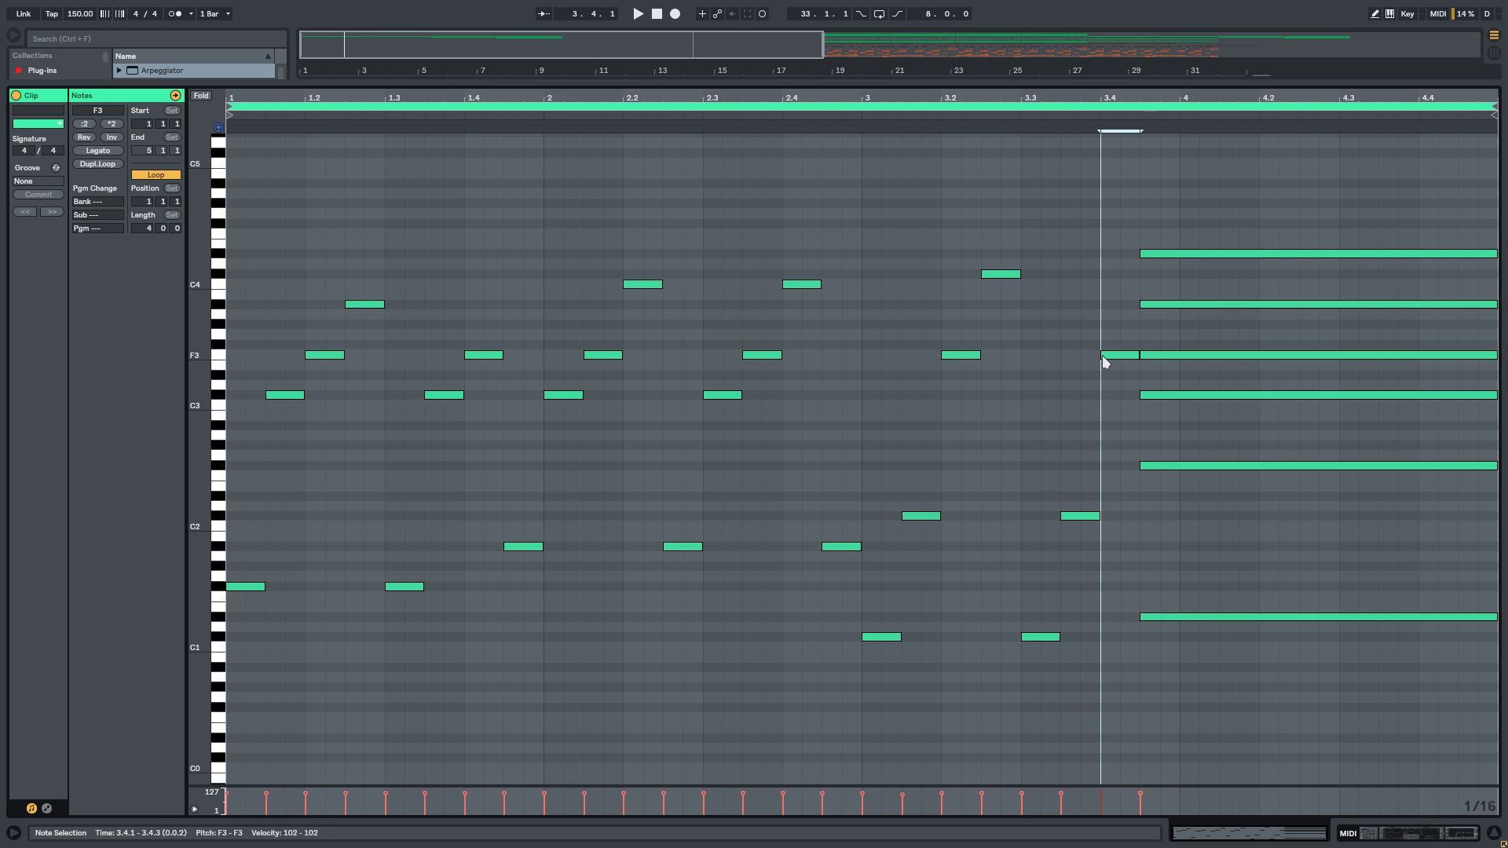
Shorten all notes of the last chord to end at 4.1.1, and move its F#2 to 4.1.1.
drag(1338, 216, 1243, 709)
drag(1495, 256, 1180, 259)
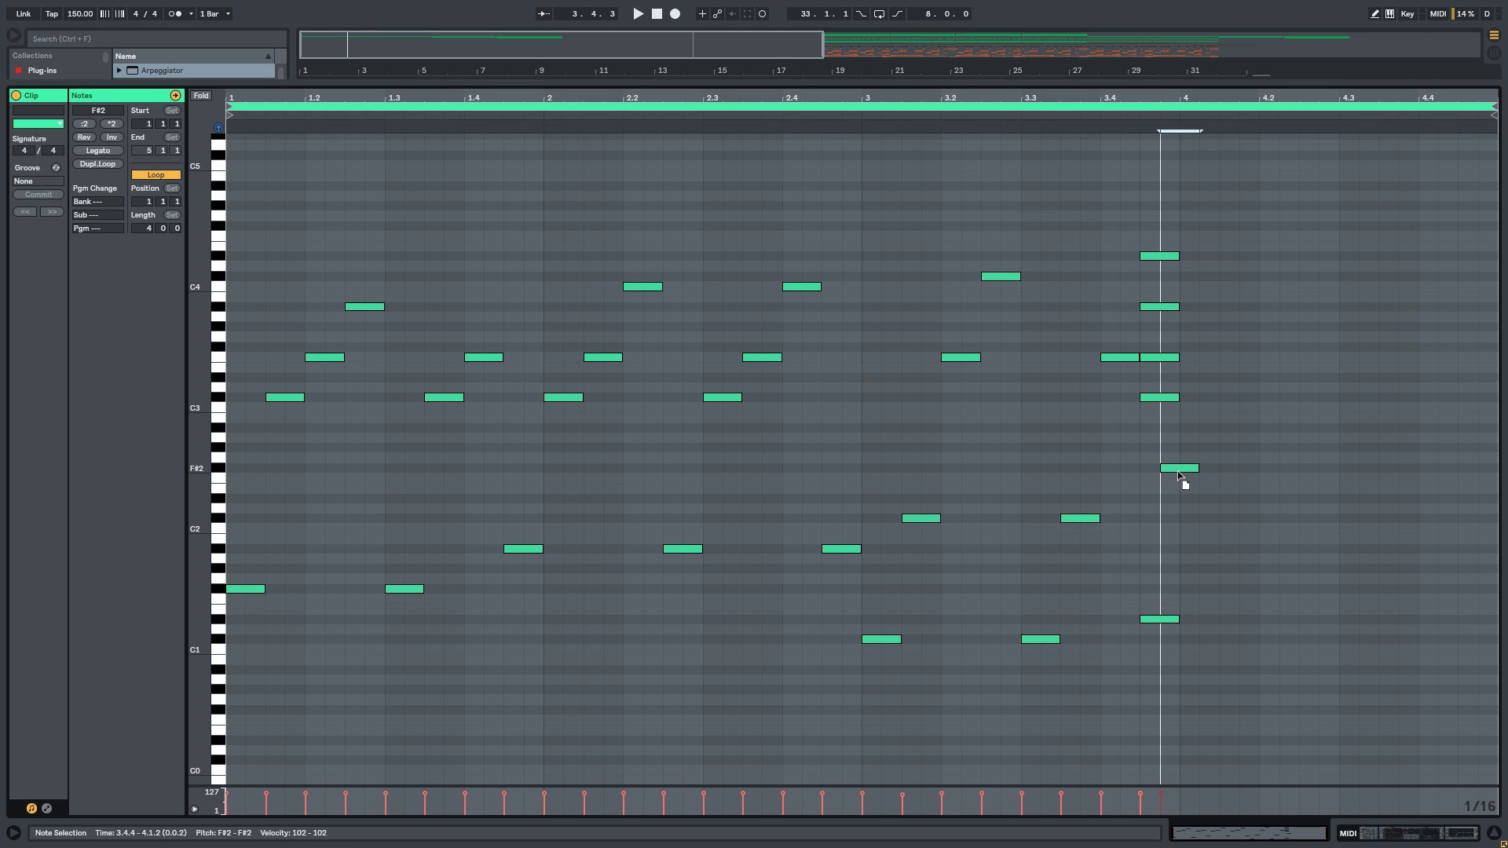
drag(1176, 469, 1197, 470)
Try the last chord's C#3 as A#2 at 4.1.1 in place of F#2, restore F#2, and delete the A#2 note.
click(1167, 397)
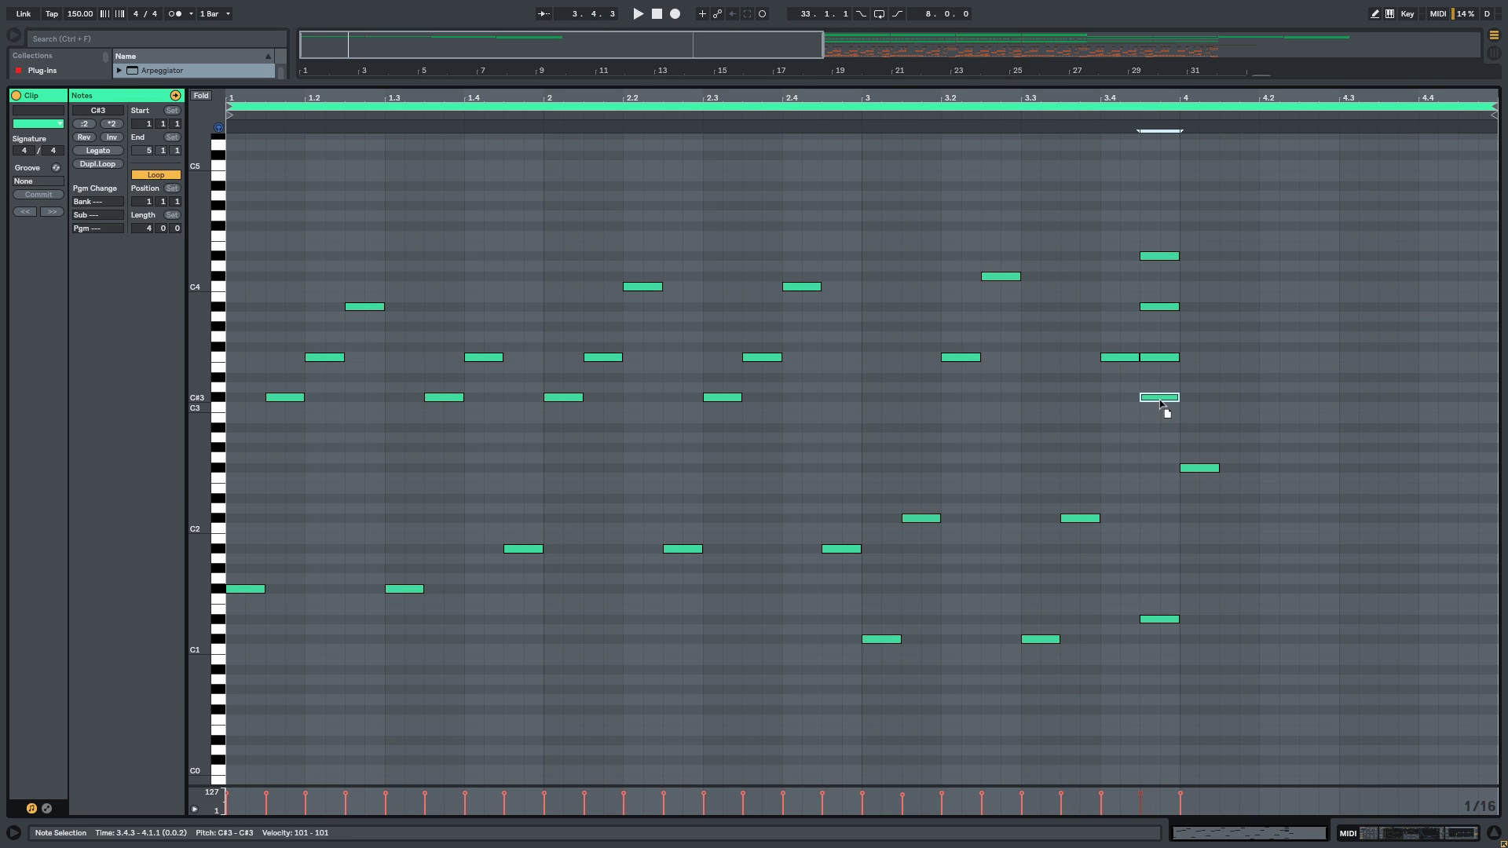
drag(1198, 422, 1190, 430)
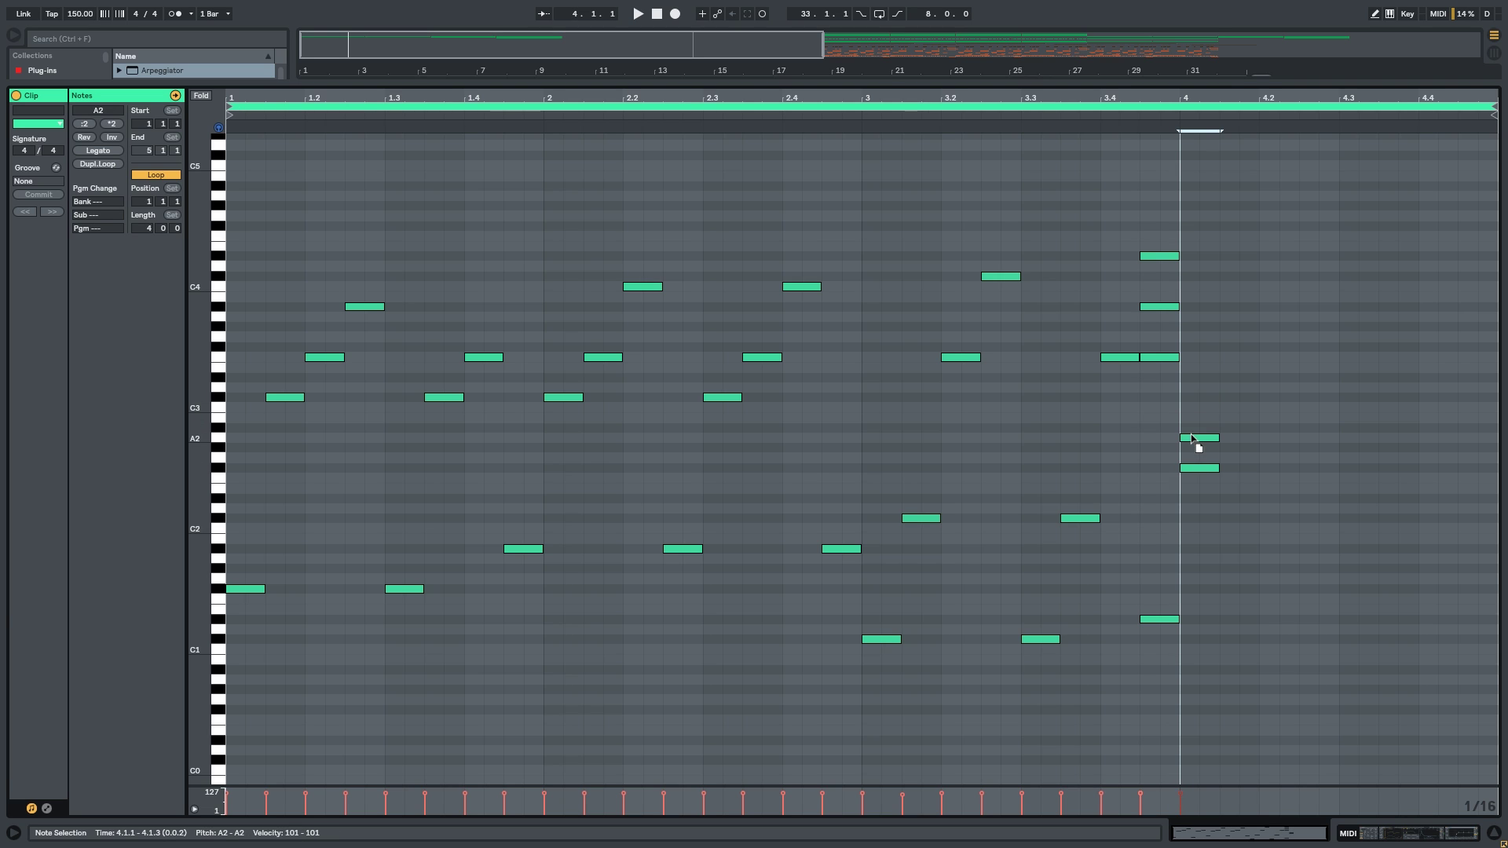
double_click(1201, 468)
click(1217, 461)
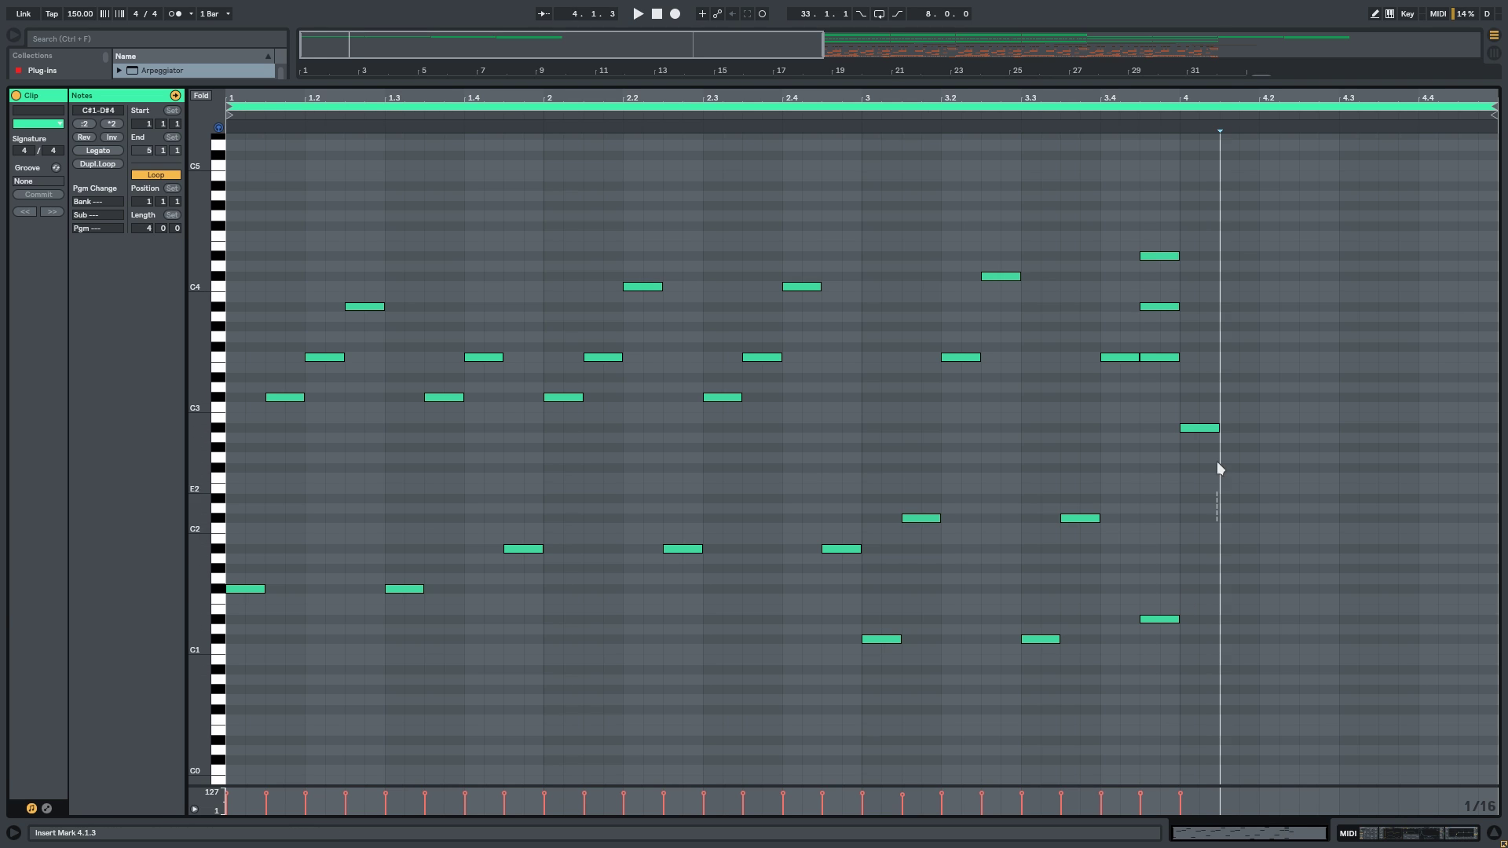
key(ctrl+z)
double_click(1195, 429)
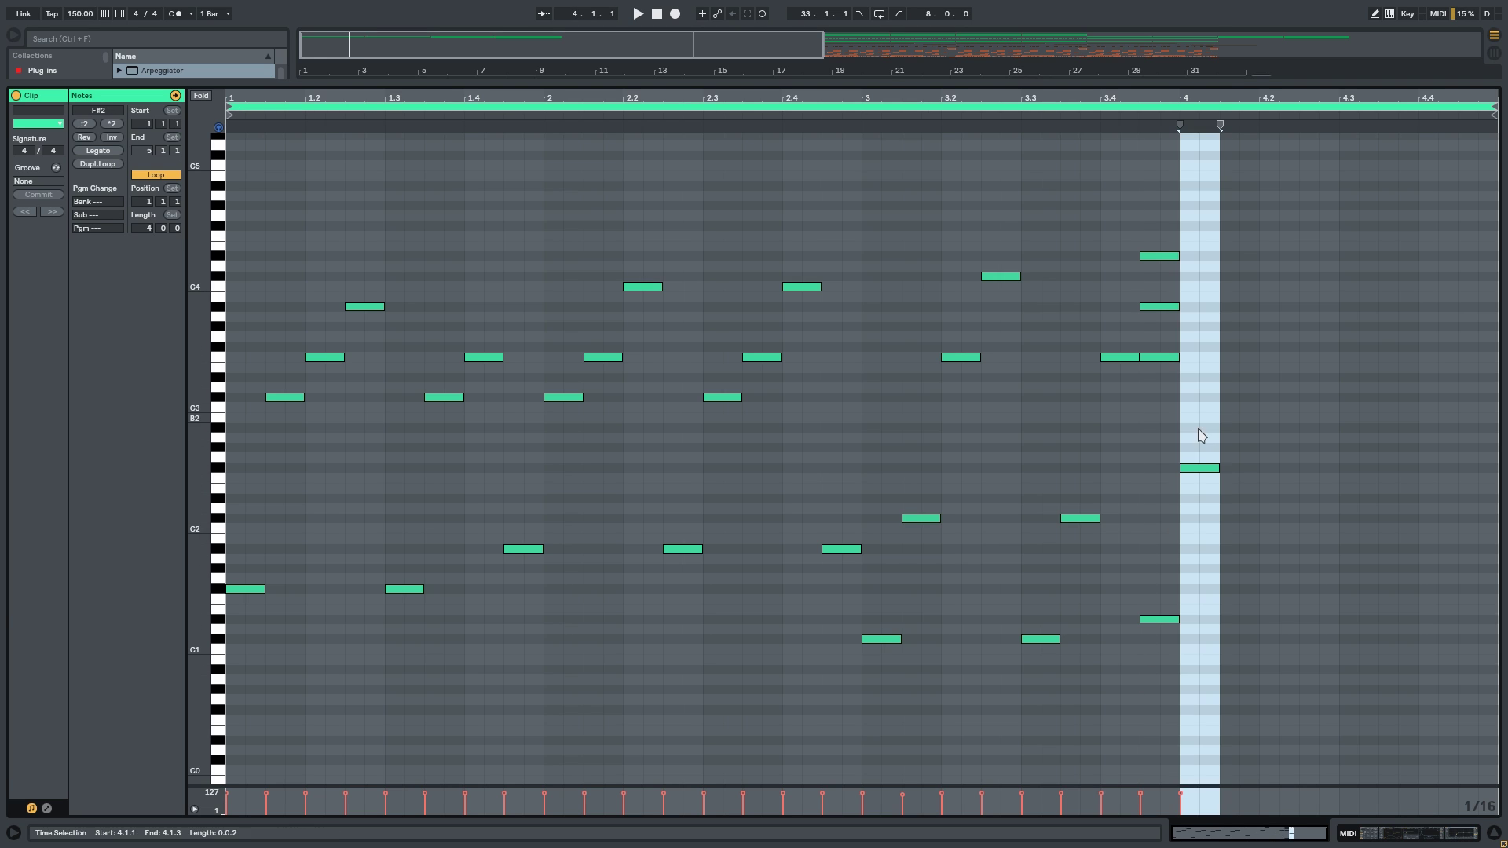
click(1192, 468)
Move the last chord's D#4 to 4.2.1 and A#3 to 4.1.3, and remove its F3 note.
drag(1160, 363, 1239, 359)
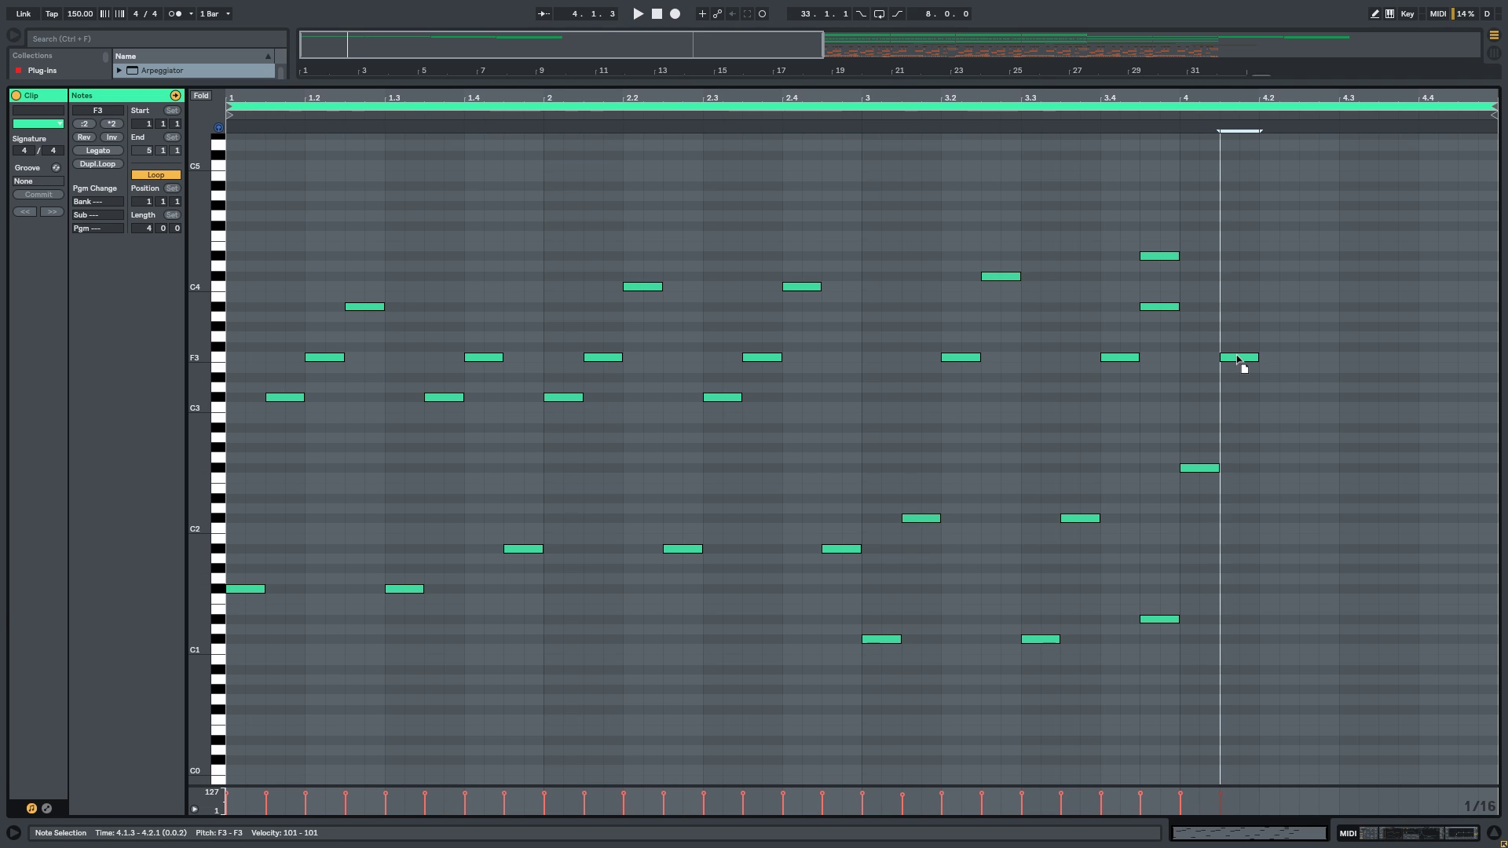
drag(1165, 264, 1278, 262)
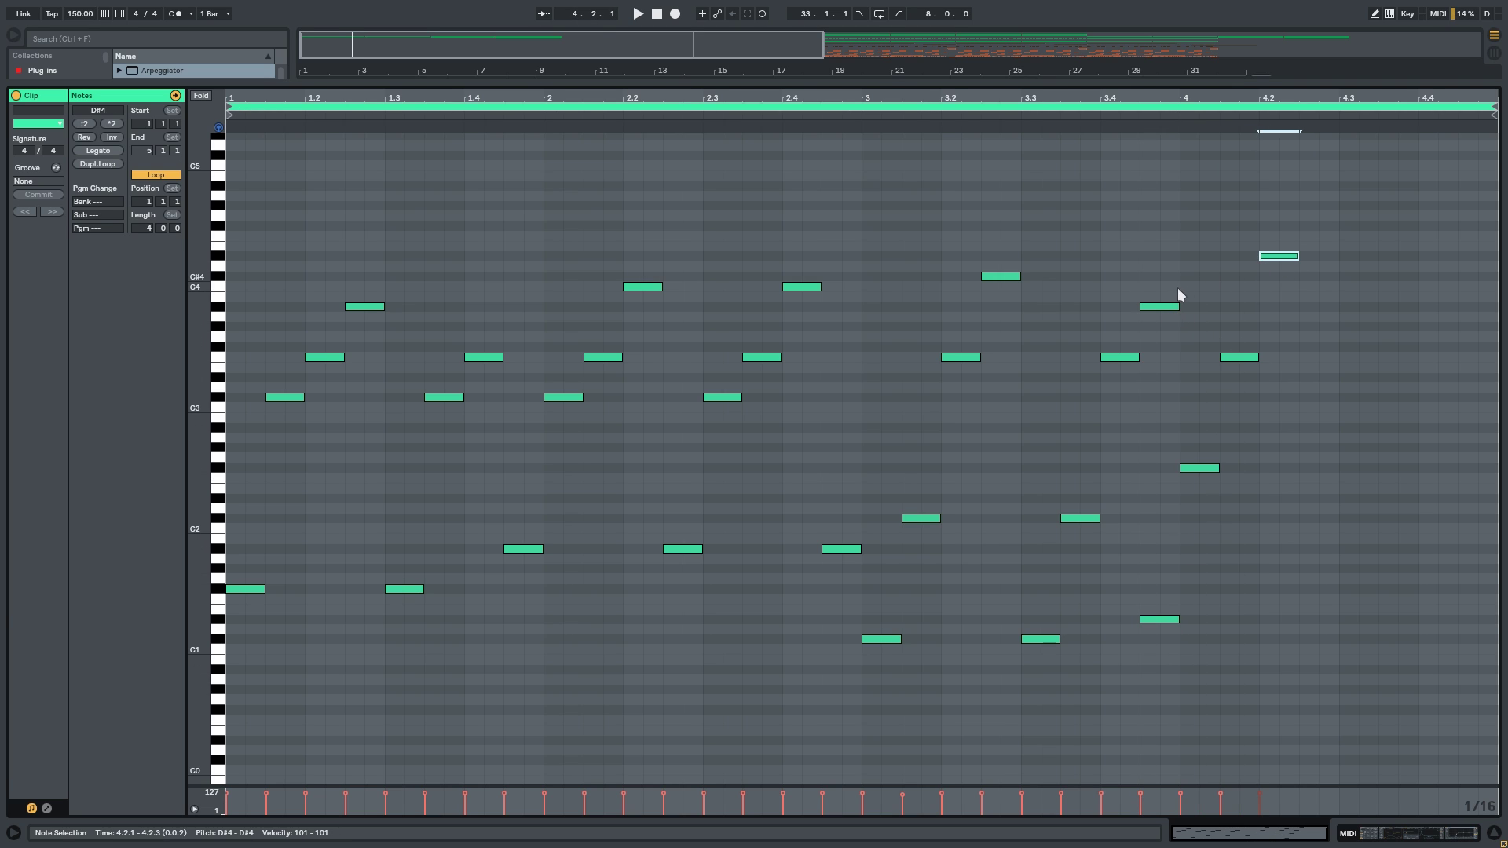
drag(1161, 306, 1239, 311)
click(1240, 337)
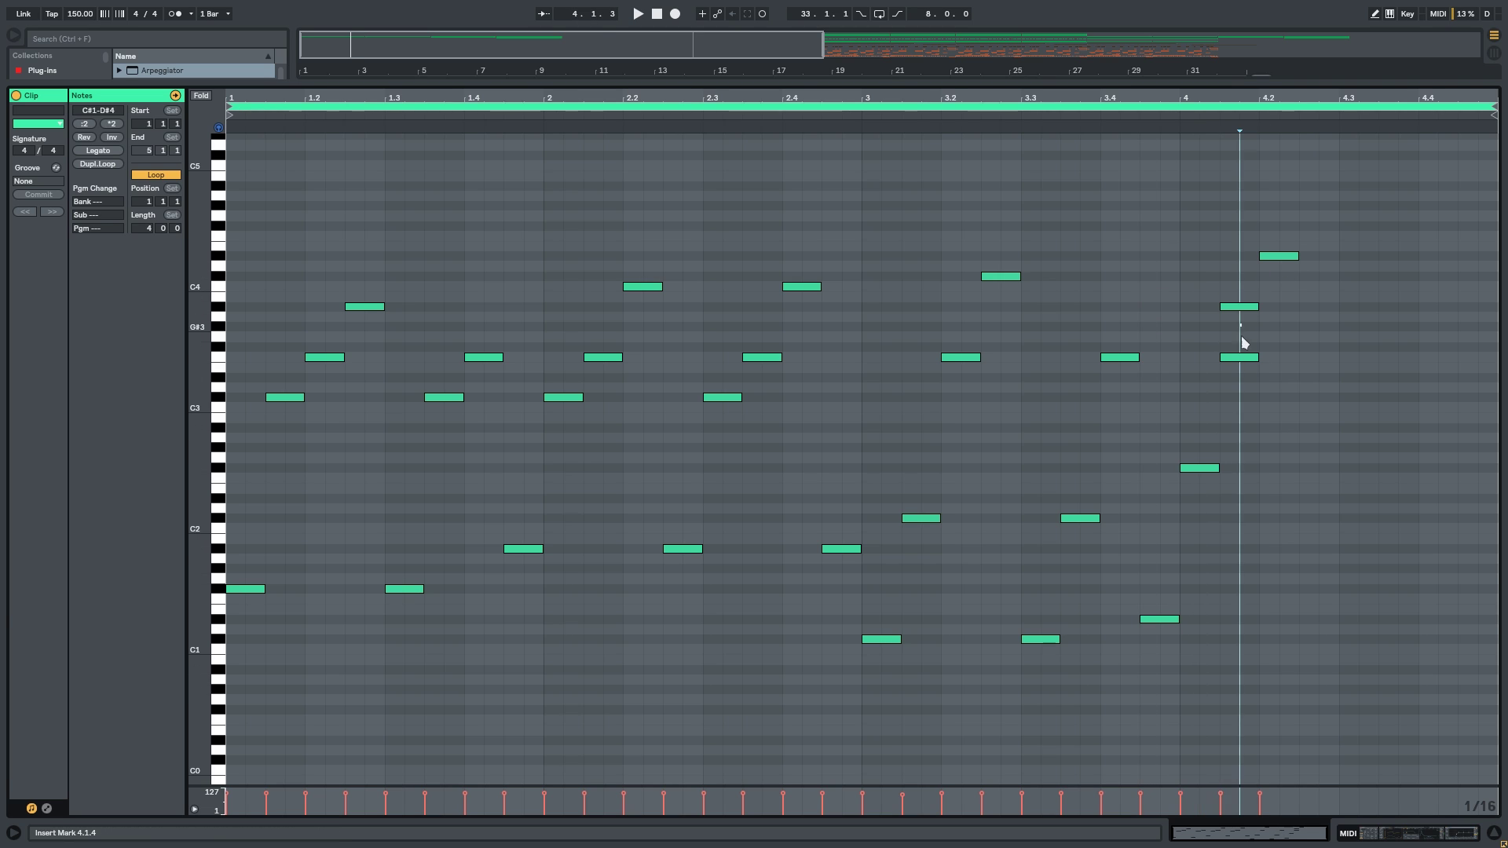
double_click(1240, 357)
Duplicate the four-note pattern starting at 3.4.3 to 4.2.3, copy its D#1 note to 4.4.3, and play the clip.
click(1154, 417)
drag(1144, 659, 1292, 220)
key(ctrl+d)
click(1438, 496)
drag(1319, 622, 1479, 622)
key(space)
Duplicate the arpeggio clip at bar 1 three times in the arrangement, replacing the chord clips through bar 17.
double_click(1085, 84)
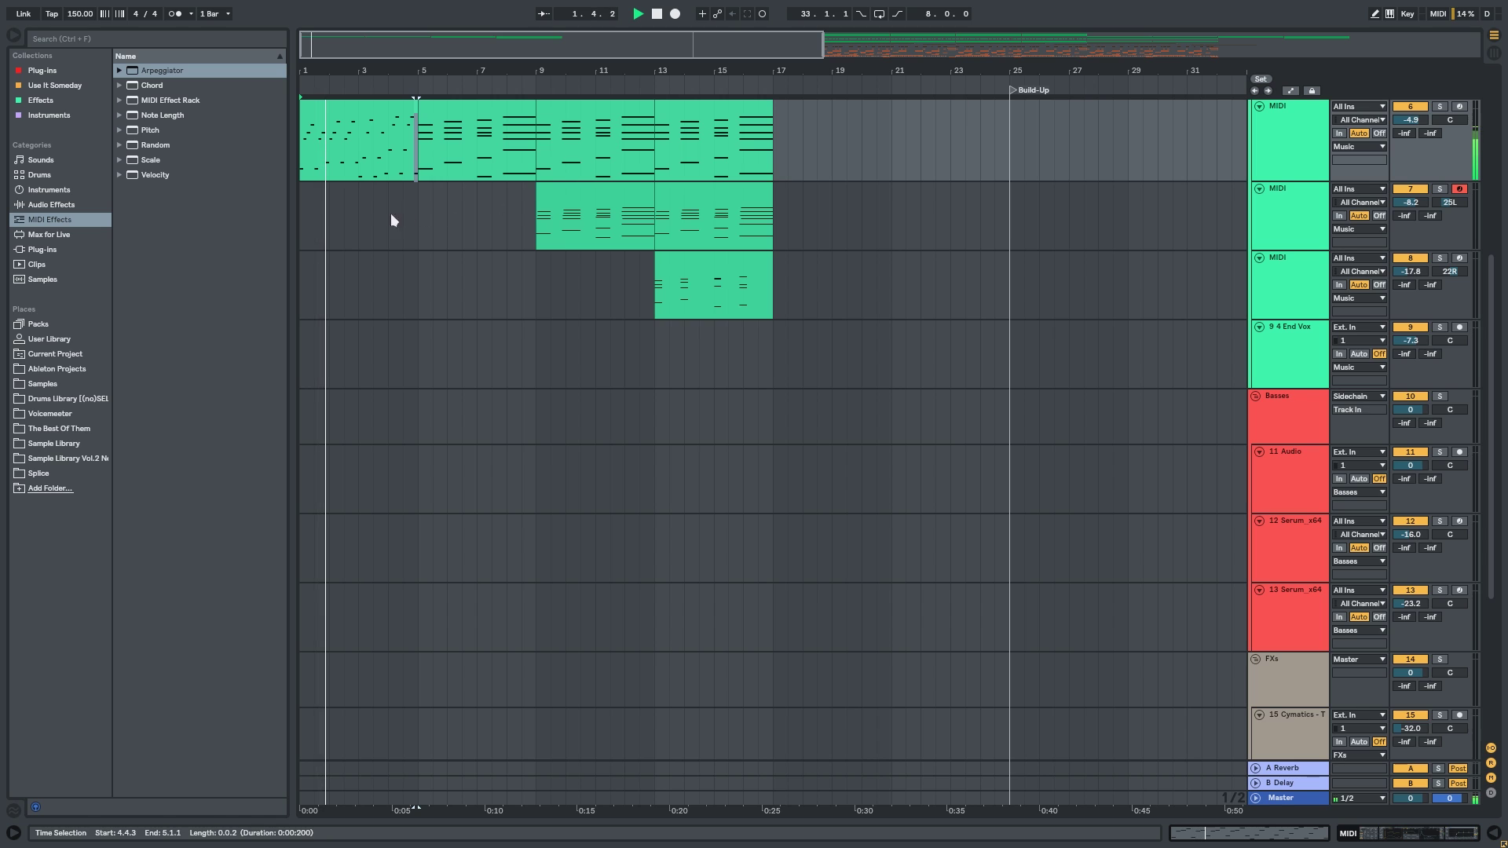
click(374, 227)
scroll(374, 226, up, 1)
click(392, 143)
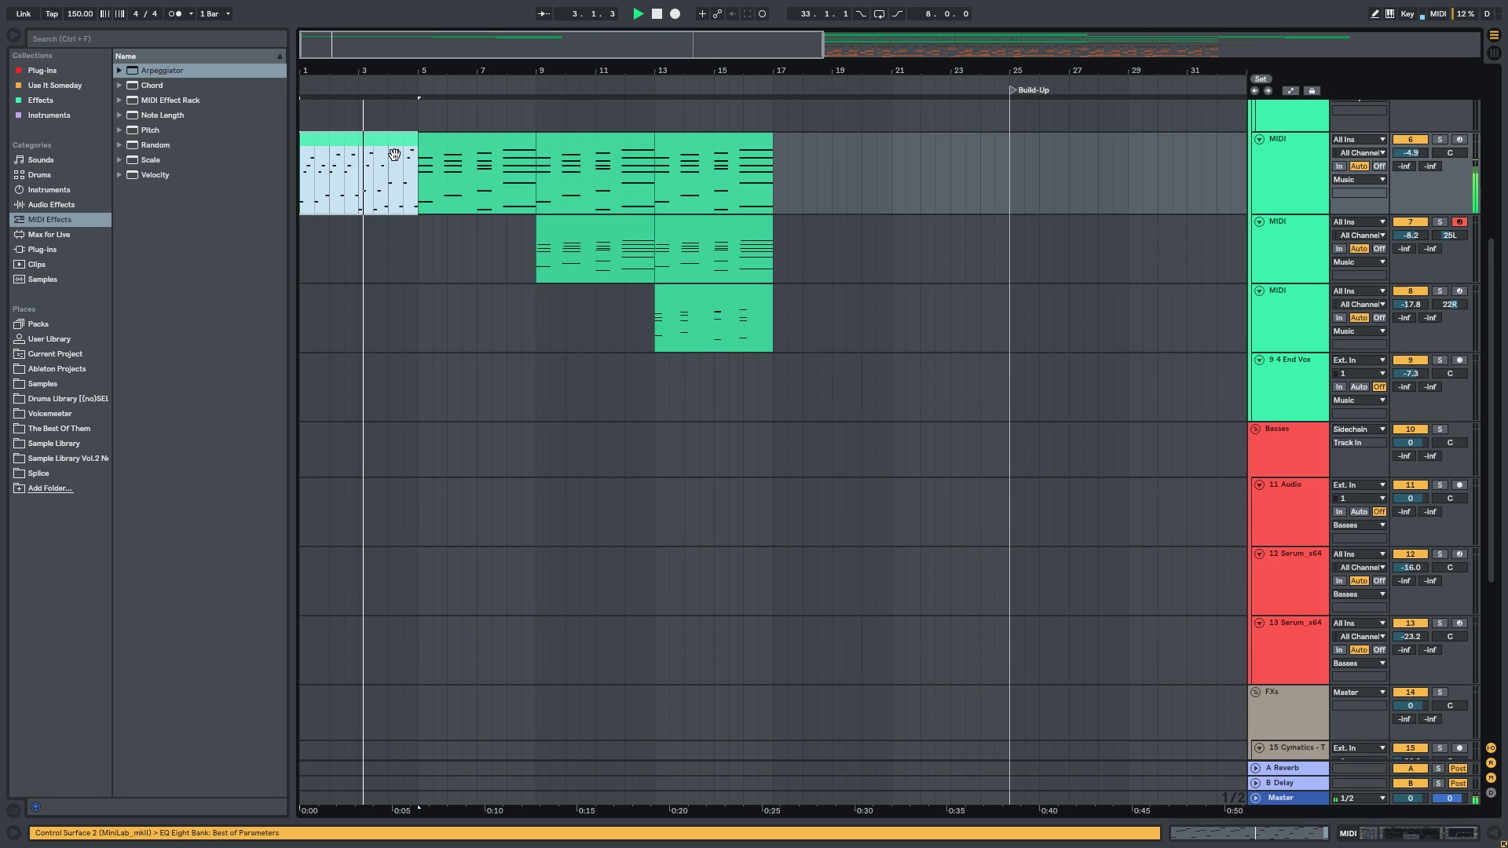
scroll(393, 150, up, 2)
drag(440, 228, 707, 265)
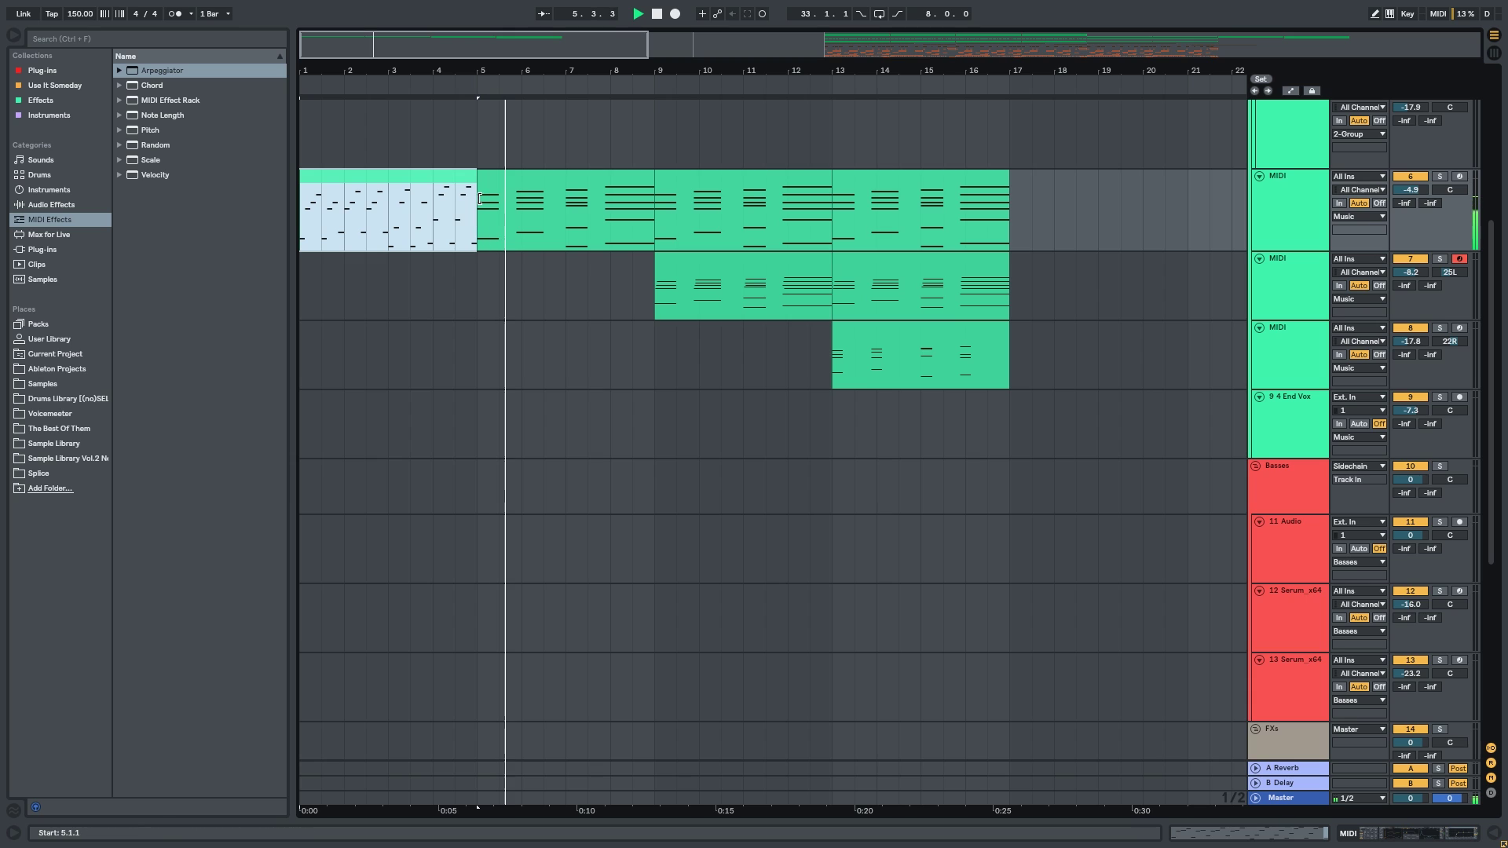
key(ctrl+d)
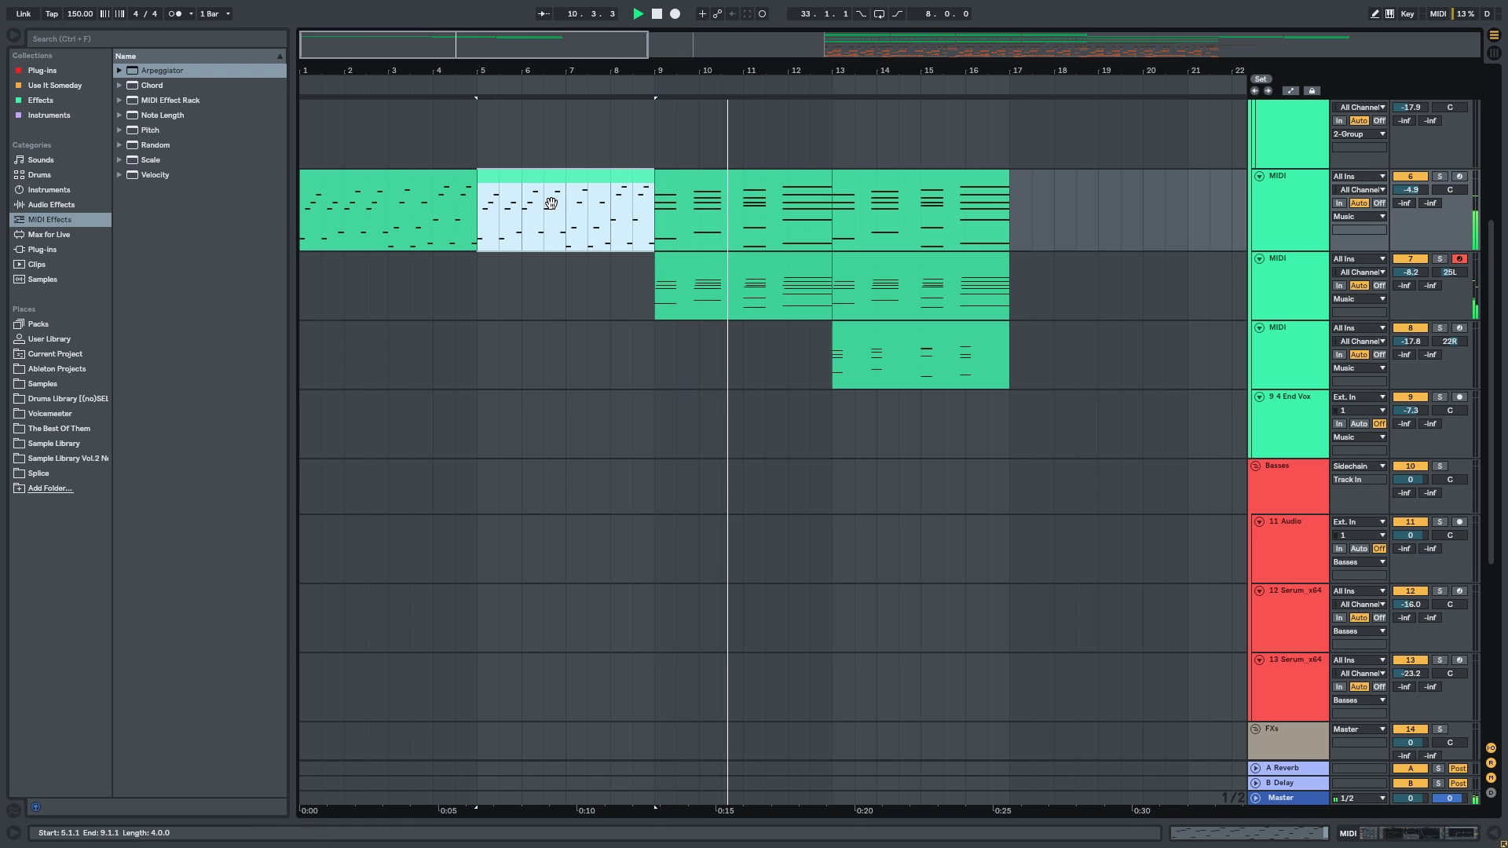
key(ctrl+d)
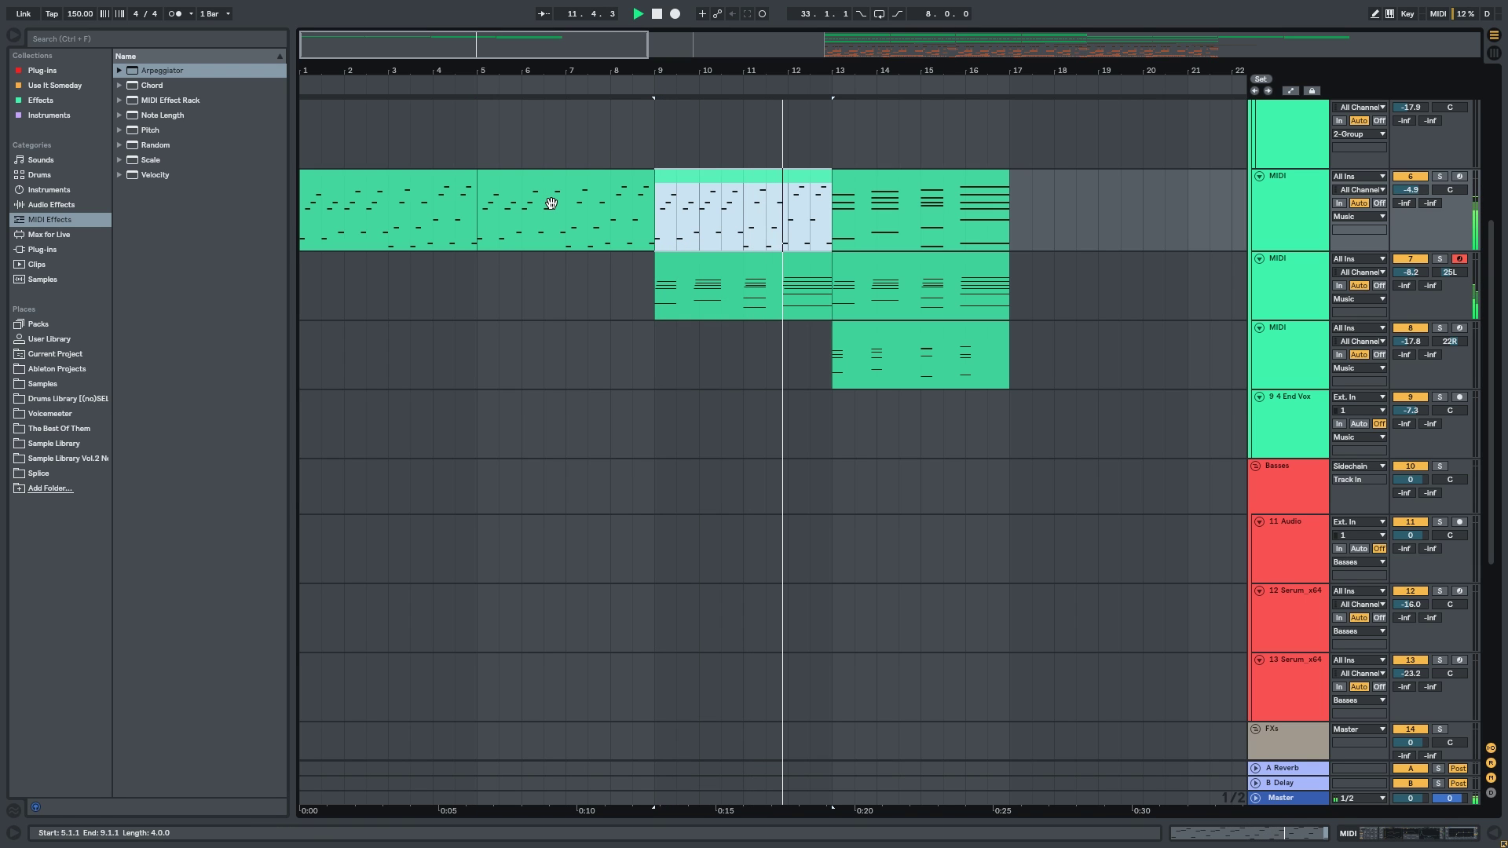
key(ctrl+d)
key(minus)
drag(546, 241, 548, 252)
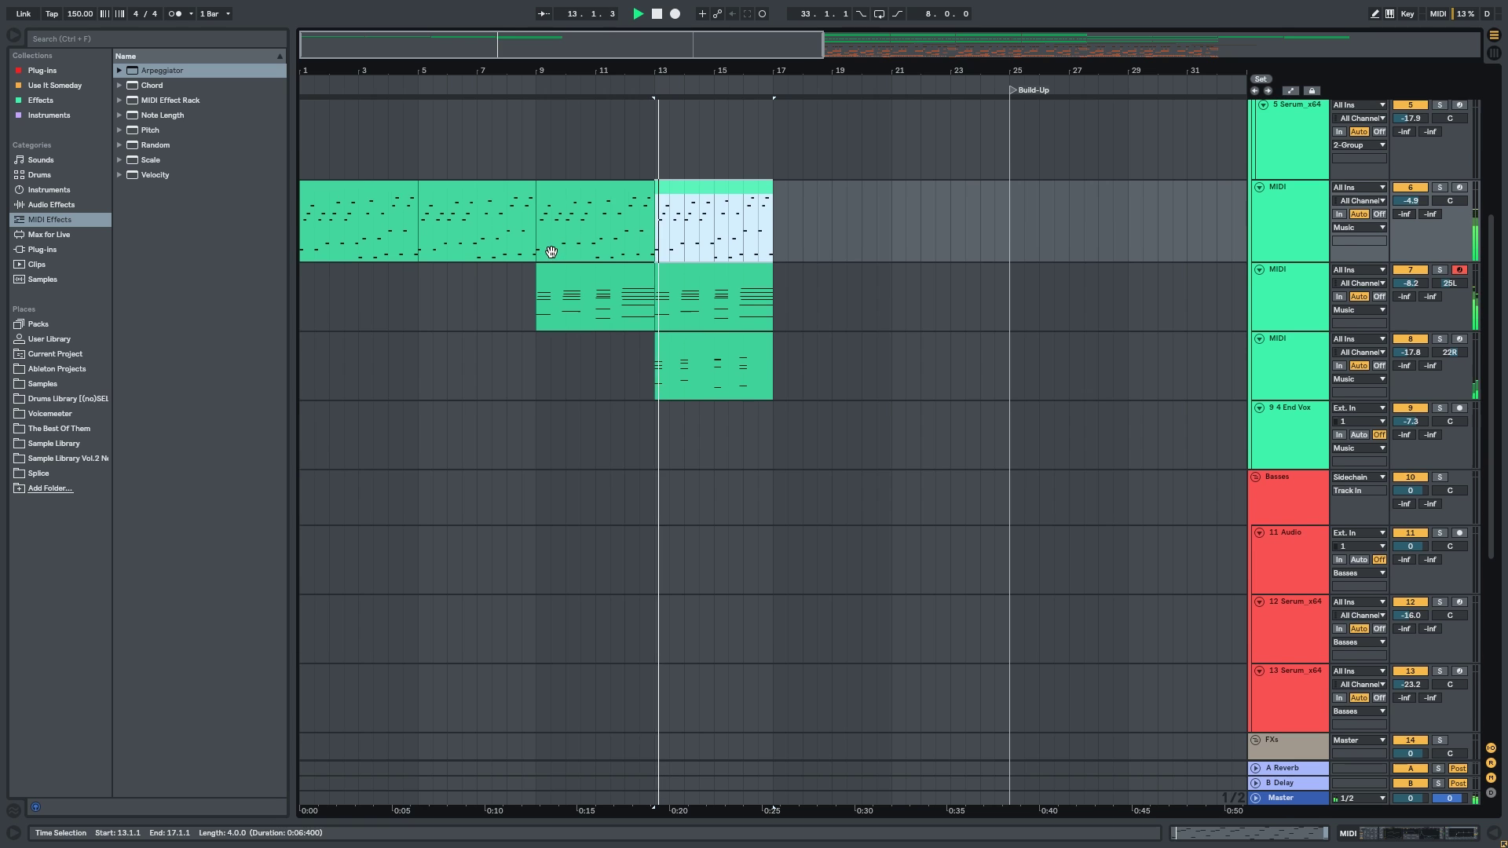
scroll(511, 265, up, 1)
scroll(541, 267, down, 1)
scroll(540, 267, down, 2)
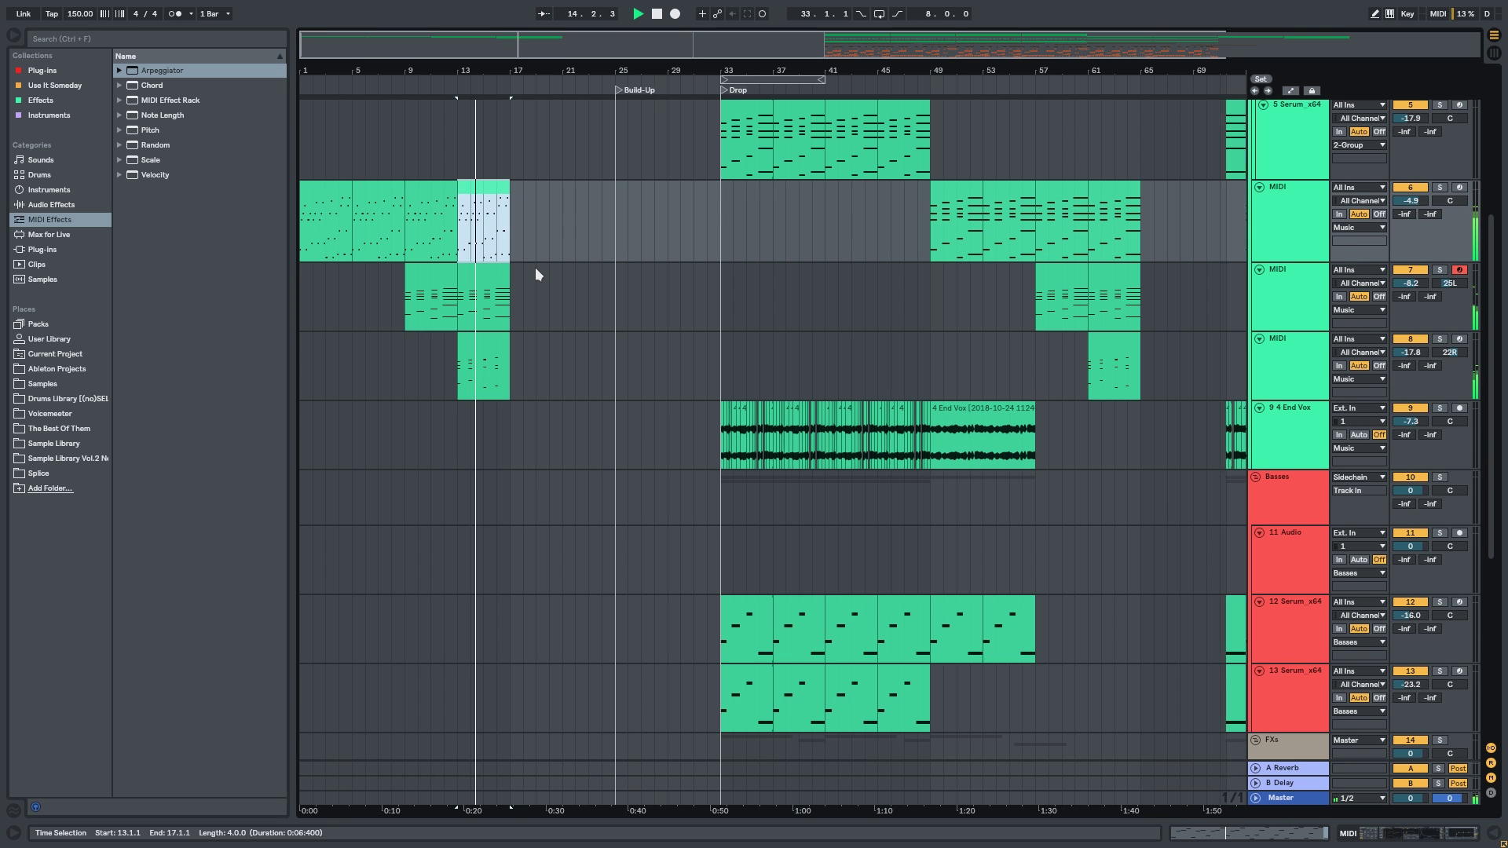
Duplicate the clips in bars 9 to 17 on the three MIDI tracks so they fill the arrangement up to bar 25, and stop playback.
scroll(465, 280, up, 1)
drag(551, 300, 558, 299)
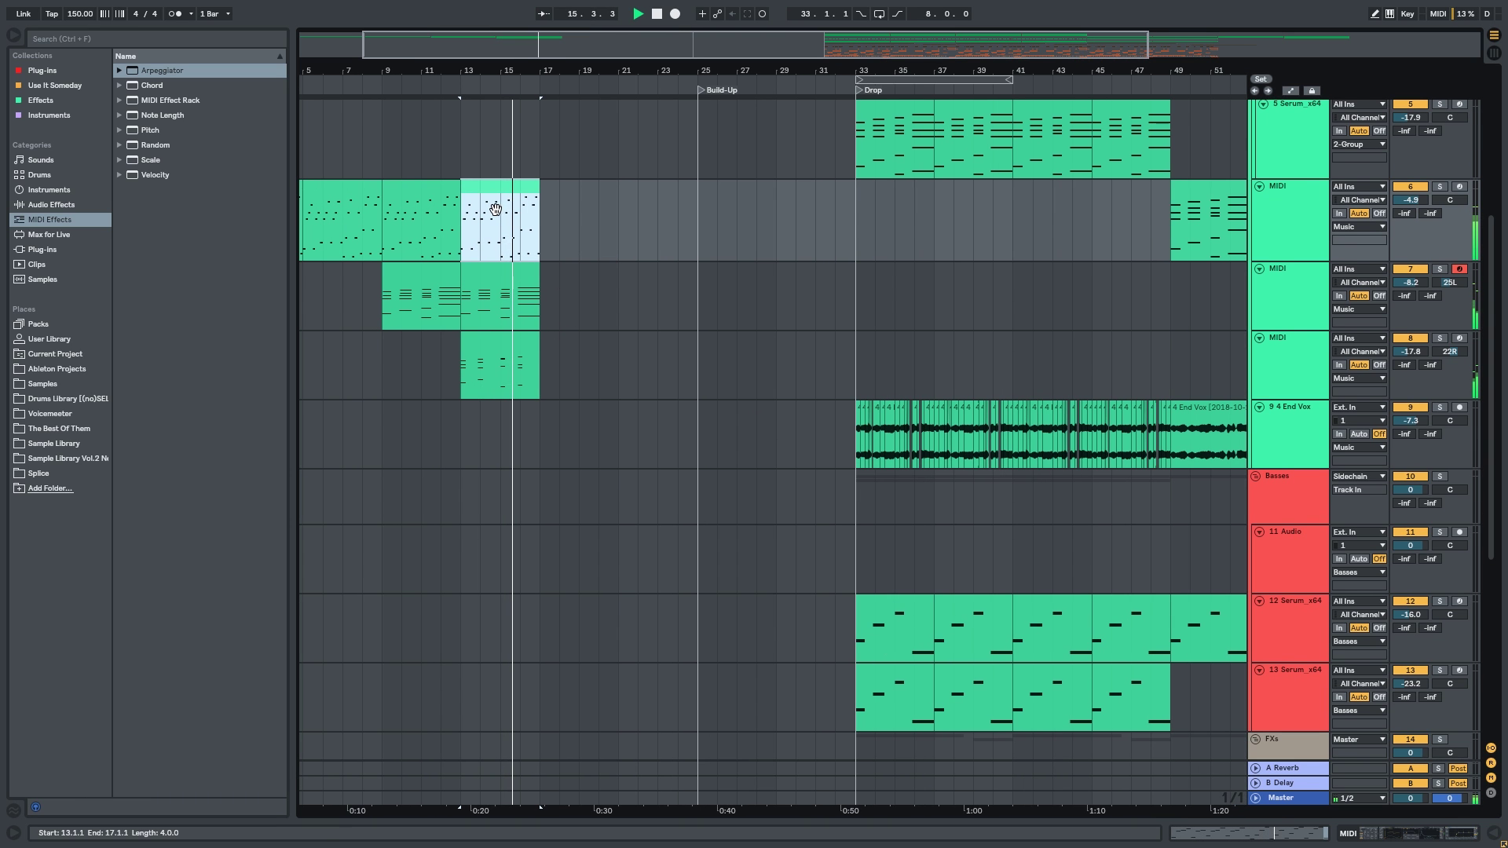
shift+click(417, 293)
shift+click(499, 348)
key(ctrl+d)
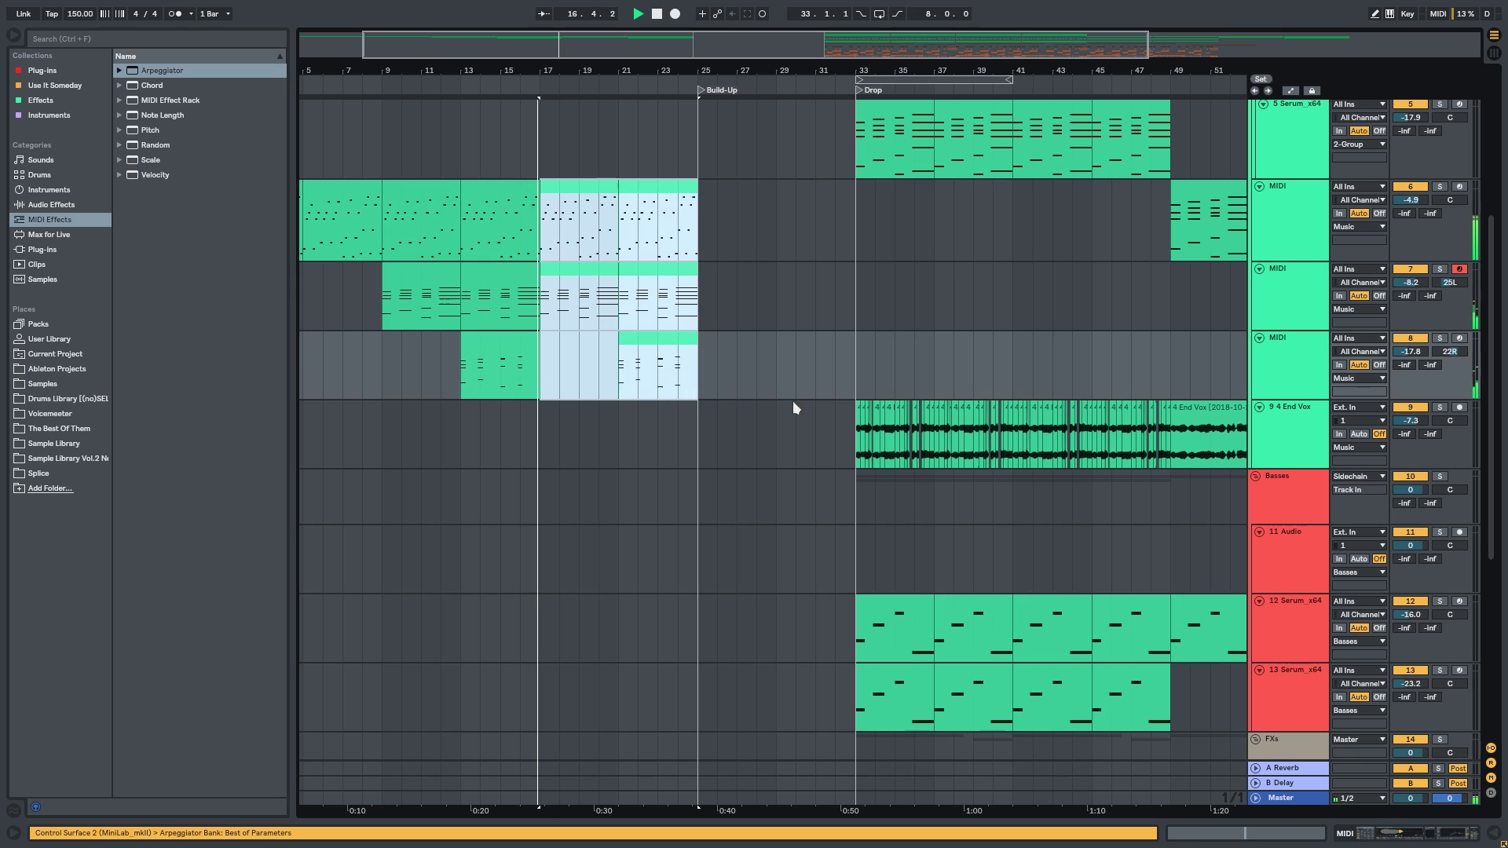
click(740, 436)
key(space)
Copy the eight-bar 4 End Vox clip at bar 49 to bar 17 on the same track.
mouse_move(811, 376)
mouse_down()
mouse_move(888, 441)
mouse_move(699, 369)
mouse_up()
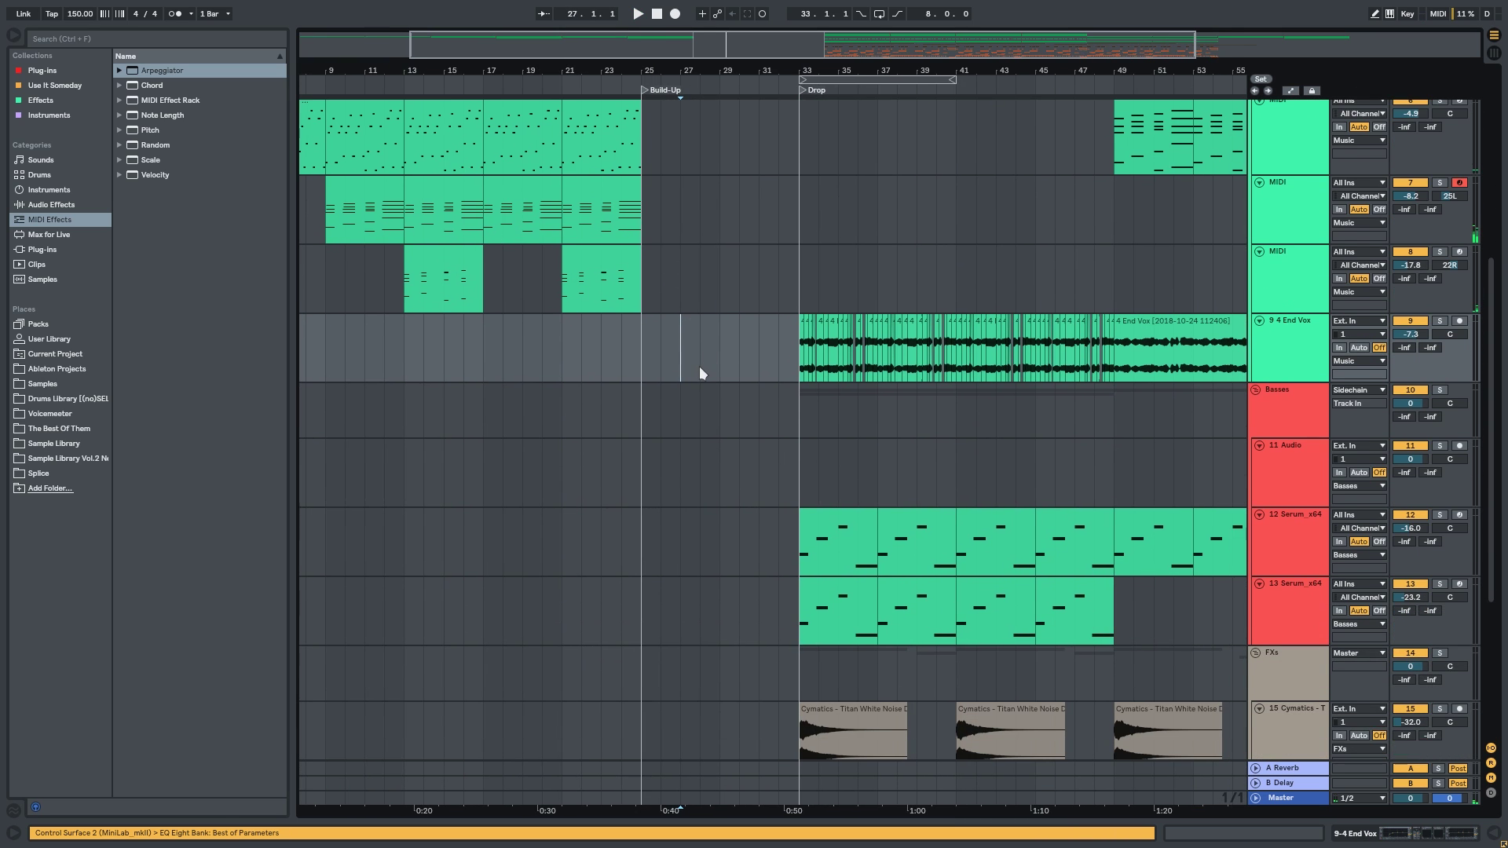
click(1156, 362)
key(ctrl+c)
click(491, 346)
key(ctrl+v)
scroll(514, 345, up, 2)
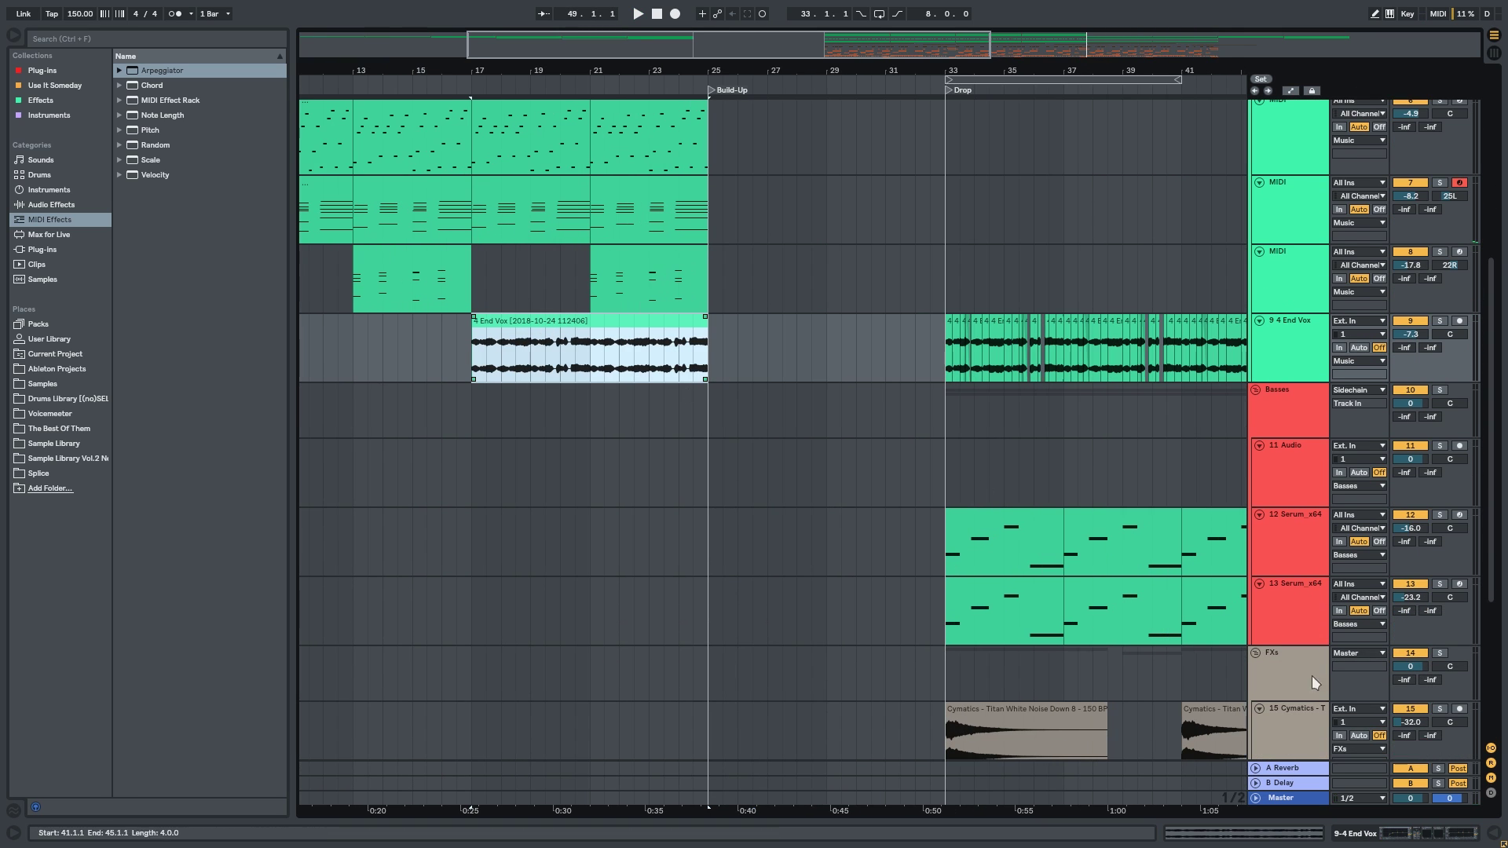
Play the pasted vocal clip from bar 17 and solo the 4 End Vox track.
click(1445, 837)
key(space)
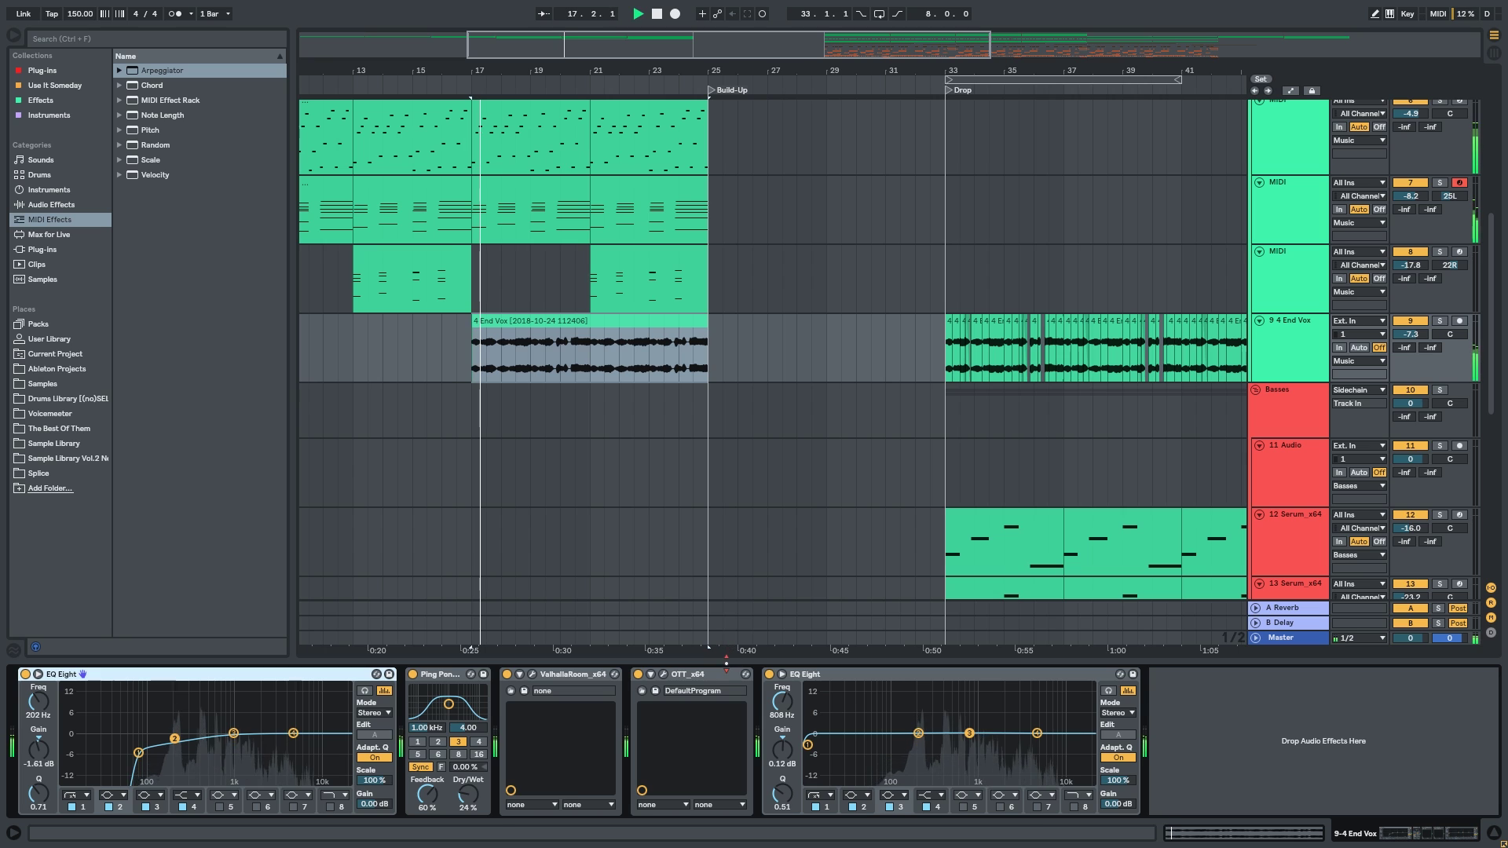
key(ctrl+alt+l)
scroll(632, 520, up, 1)
drag(619, 473, 760, 522)
scroll(795, 601, down, 2)
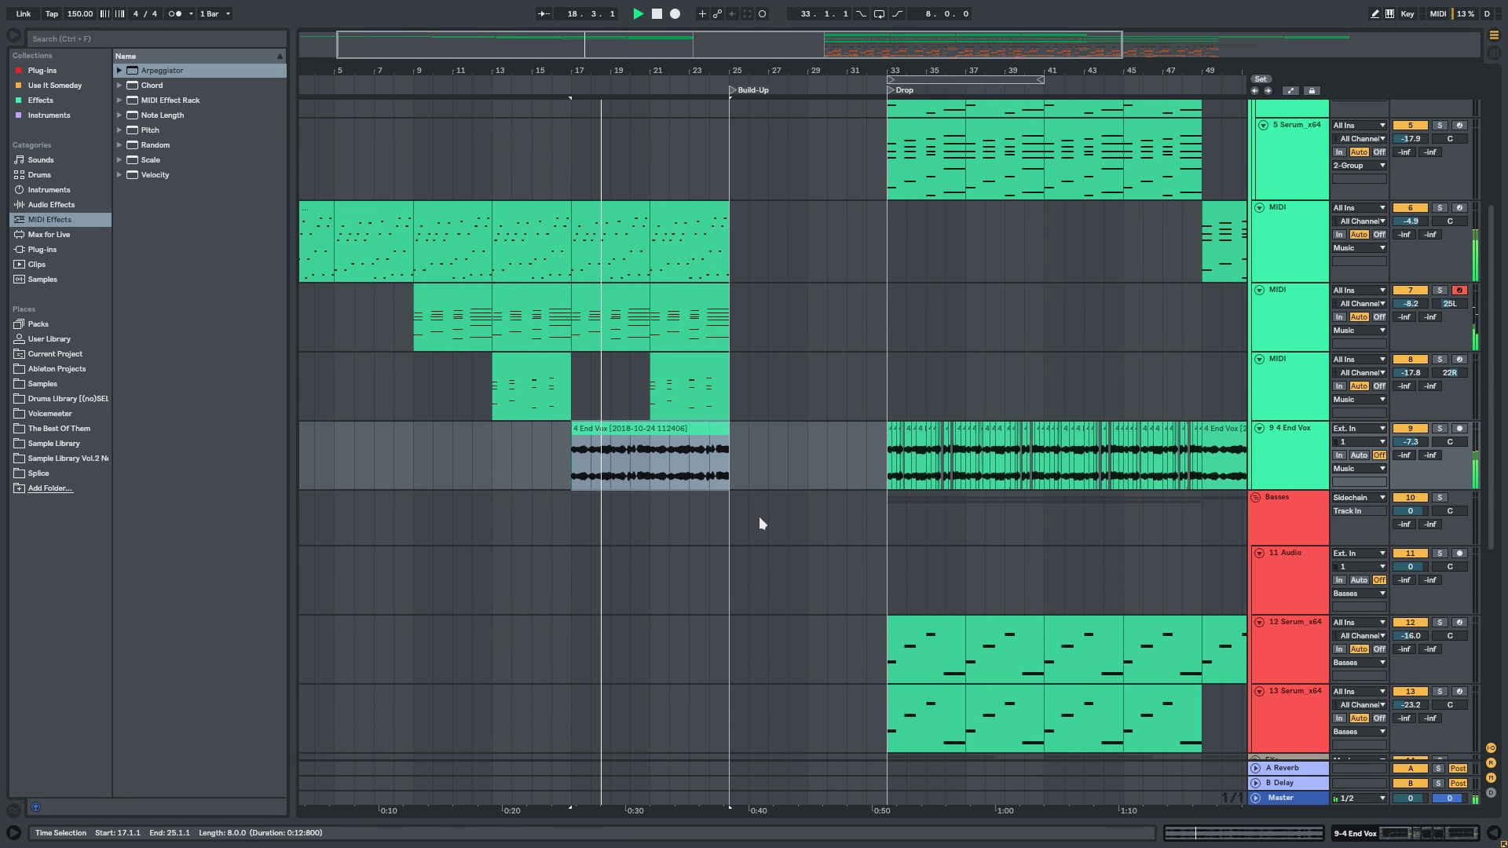
click(1447, 431)
click(1462, 430)
click(1465, 430)
click(1274, 447)
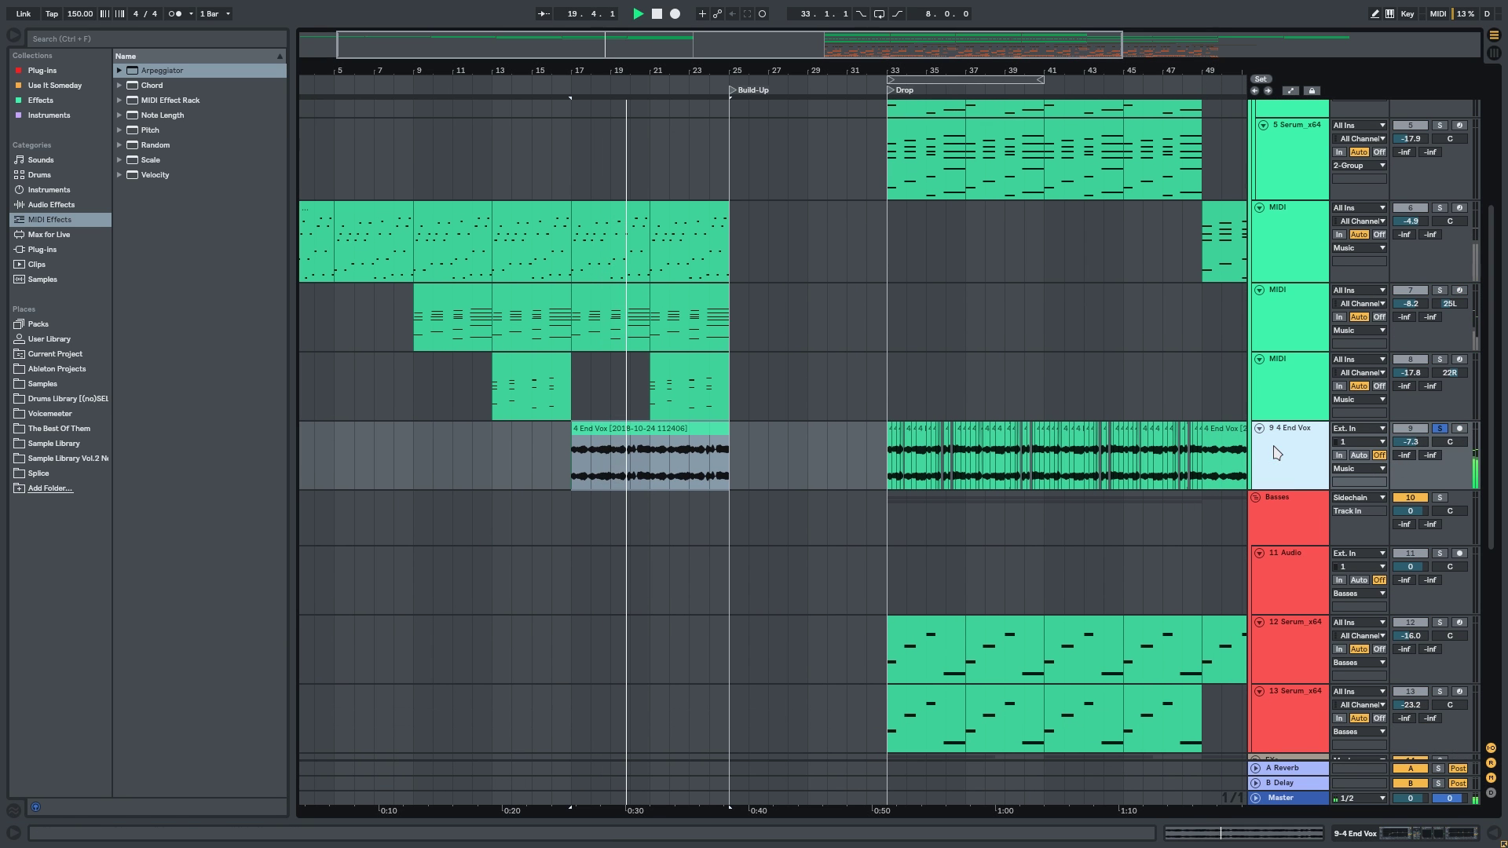
Set the pasted vocal clip's warp mode to Complex Pro, play it, and adjust its Formants value.
key(space)
double_click(662, 456)
click(170, 182)
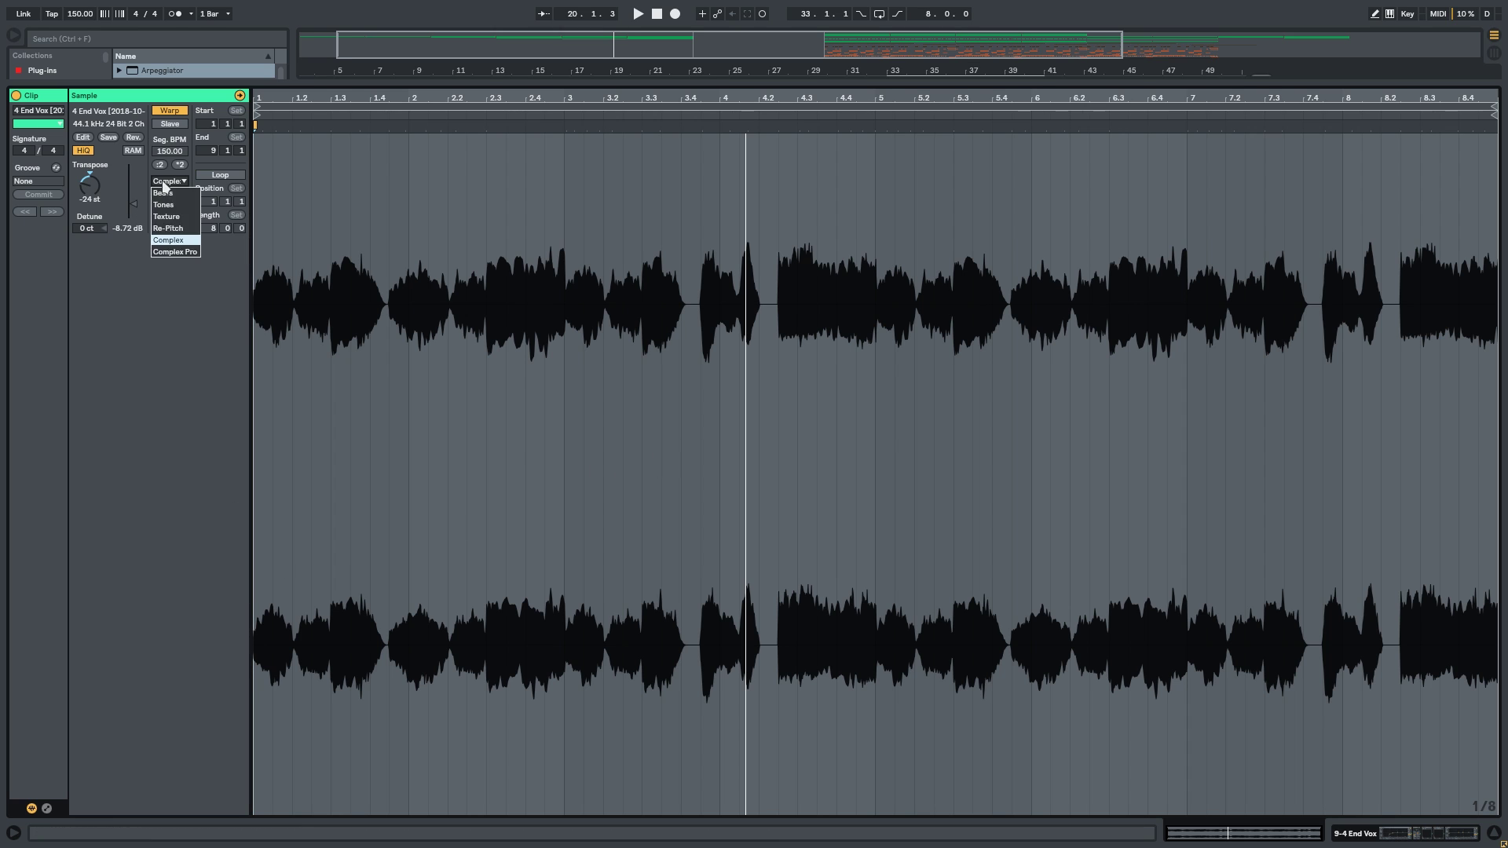
click(170, 252)
key(space)
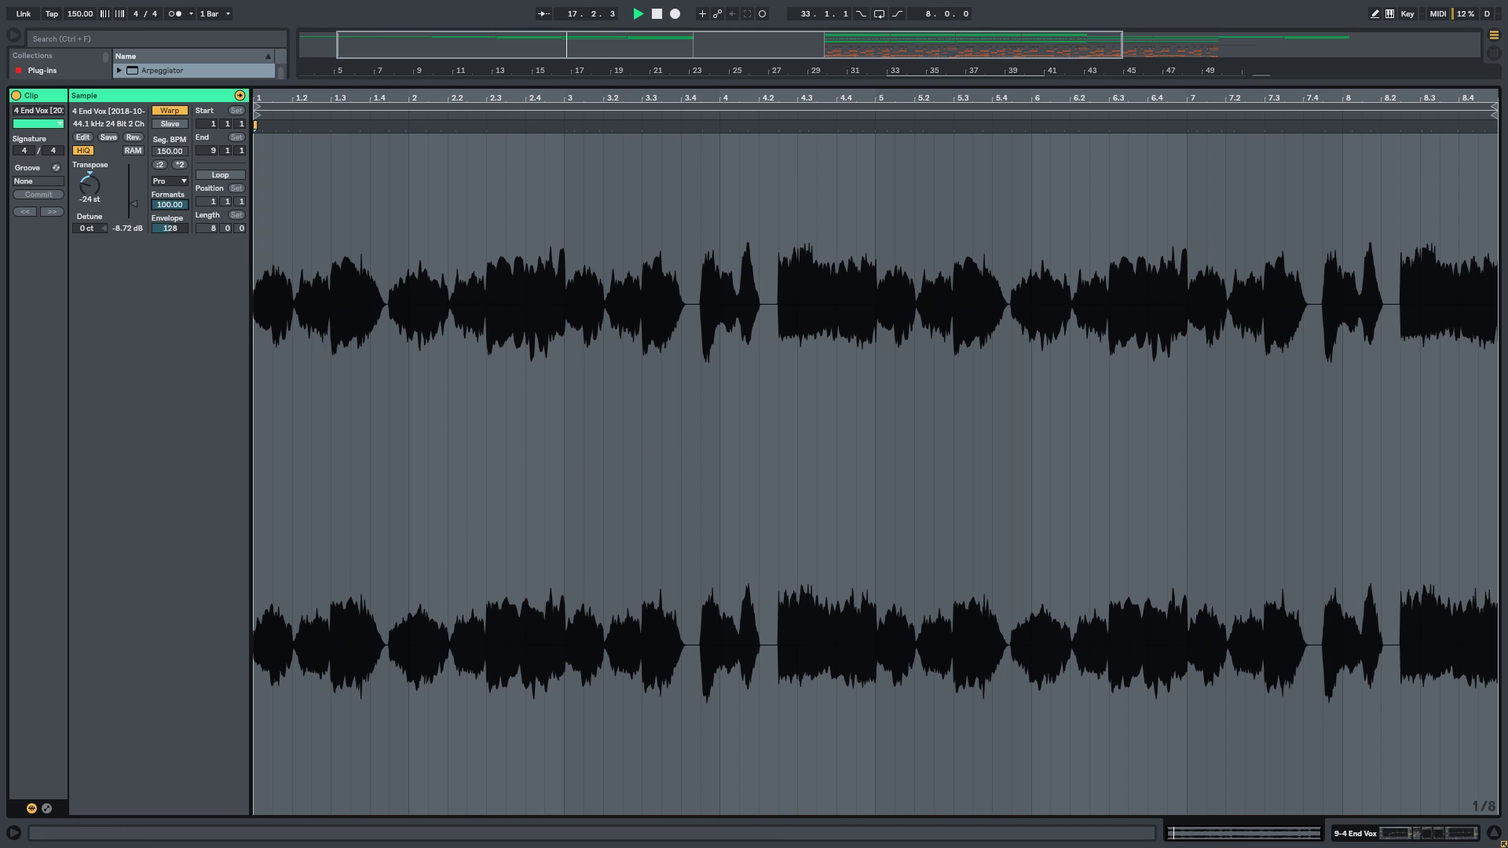
drag(169, 205, 170, 284)
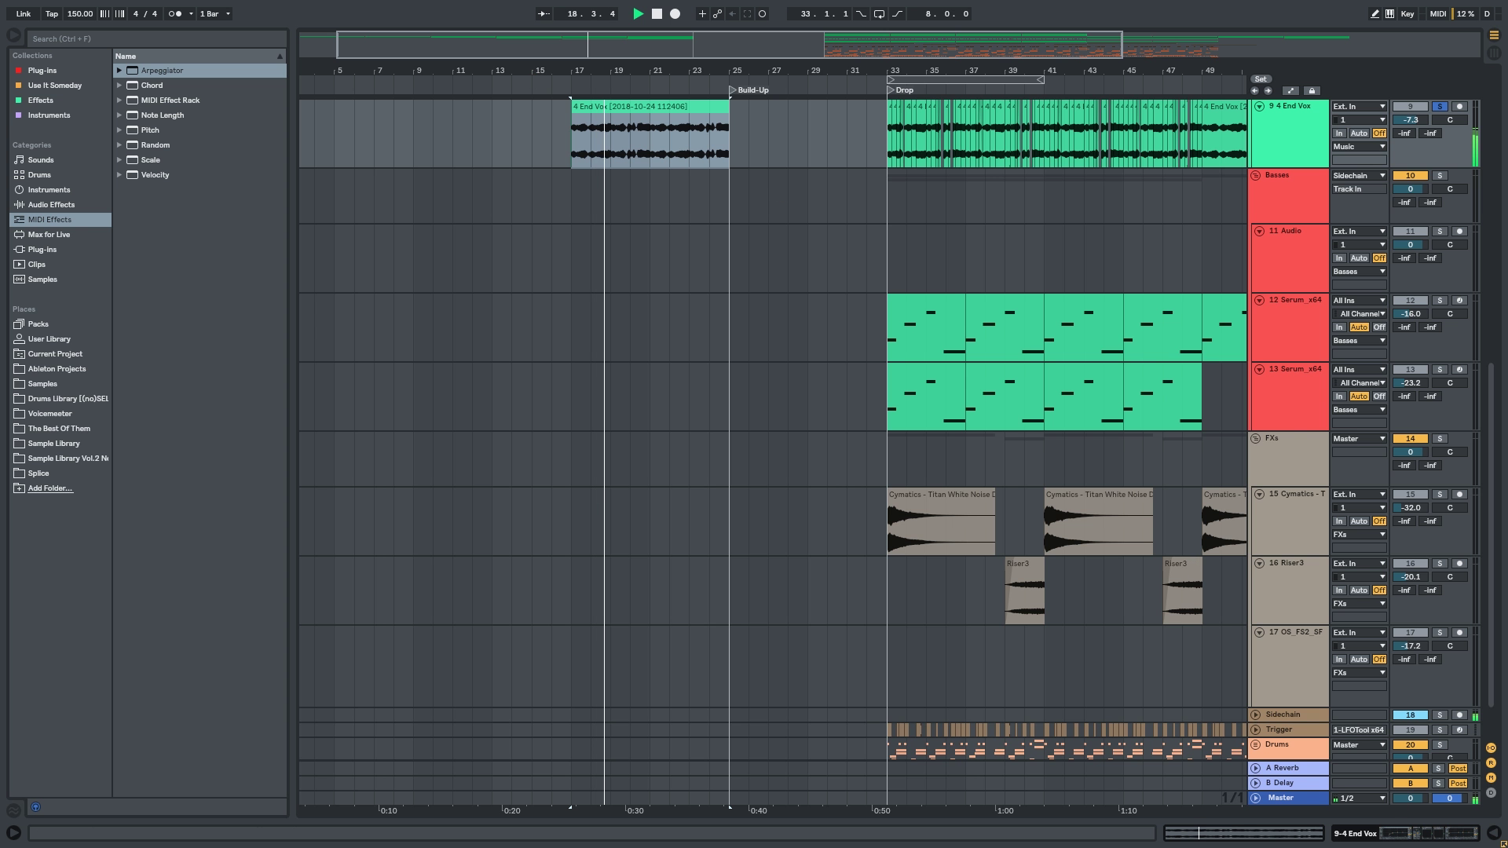
Enable band 8 of the vocal track's second EQ Eight as a high cut and set its frequency to 774 Hz.
click(1418, 833)
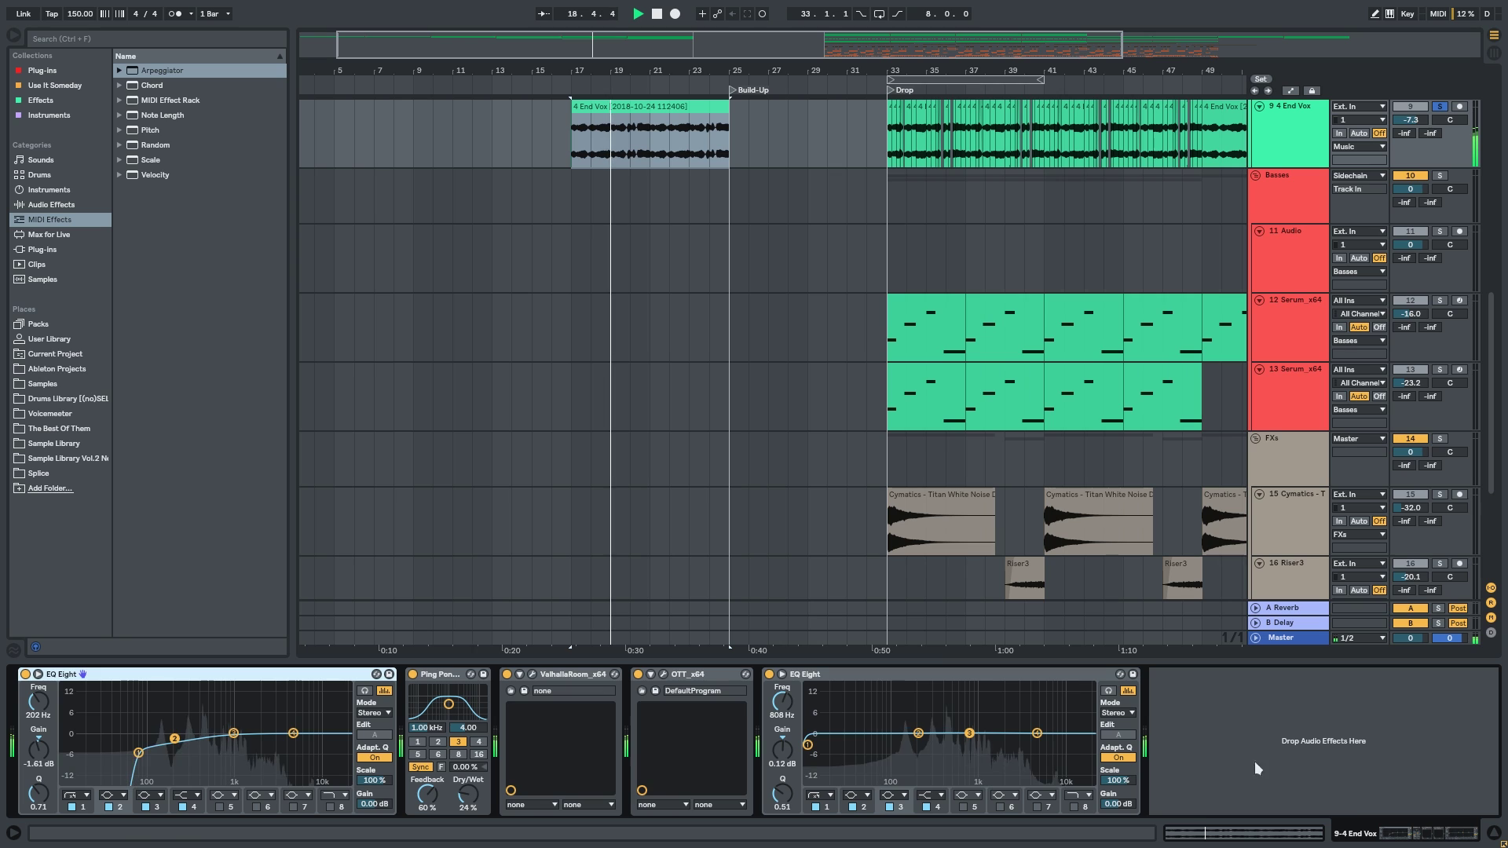
click(1072, 807)
mouse_move(977, 749)
mouse_down()
mouse_move(949, 745)
mouse_move(967, 746)
mouse_up()
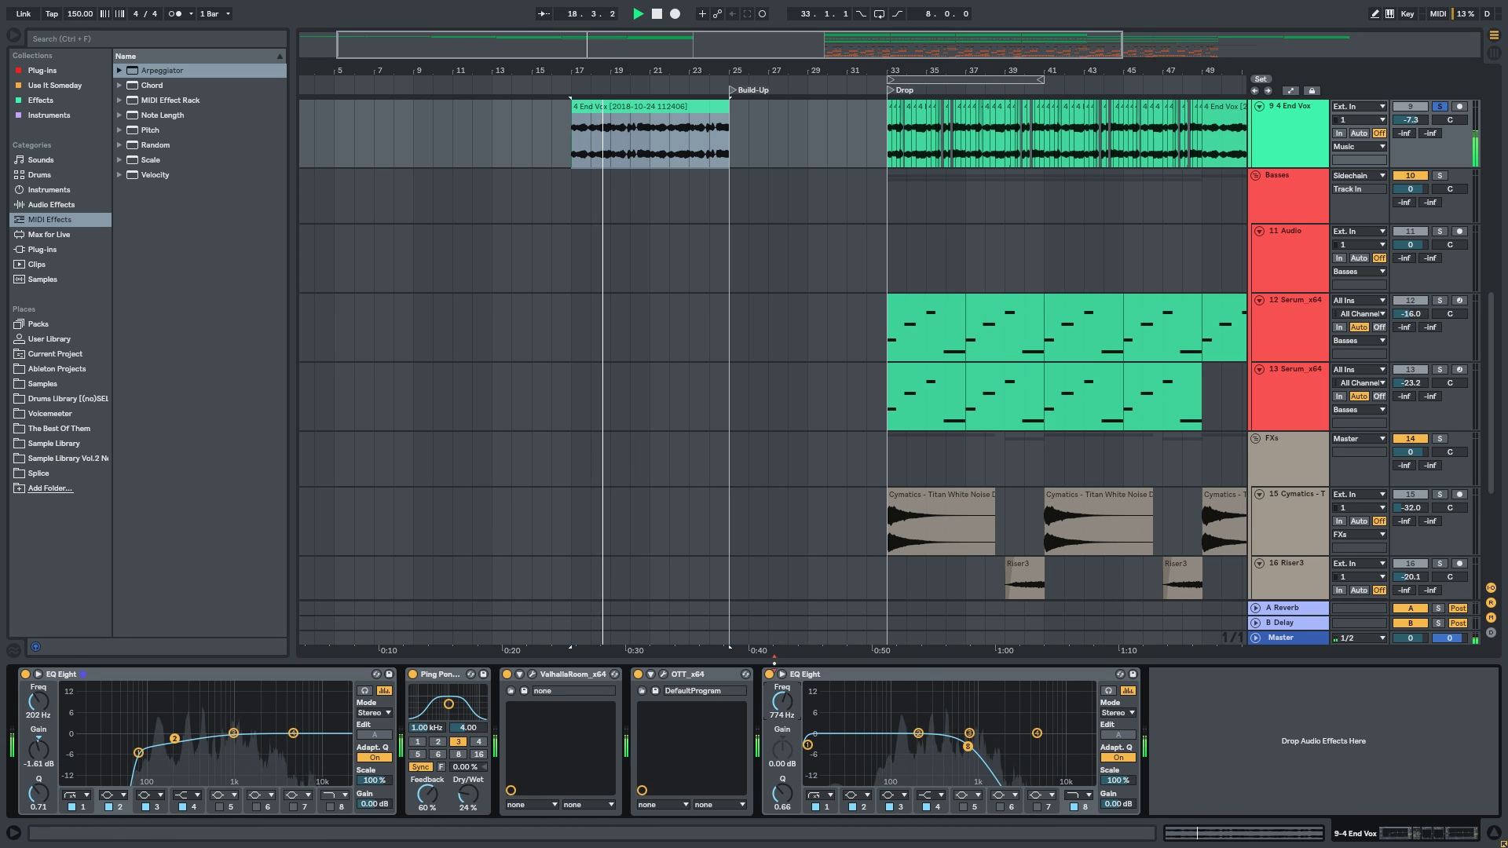
Automate the EQ Eight's band 8 frequency from 774 Hz at bar 17 up to 22.0 kHz at bar 25, and show it in its own lane.
scroll(606, 372, up, 4)
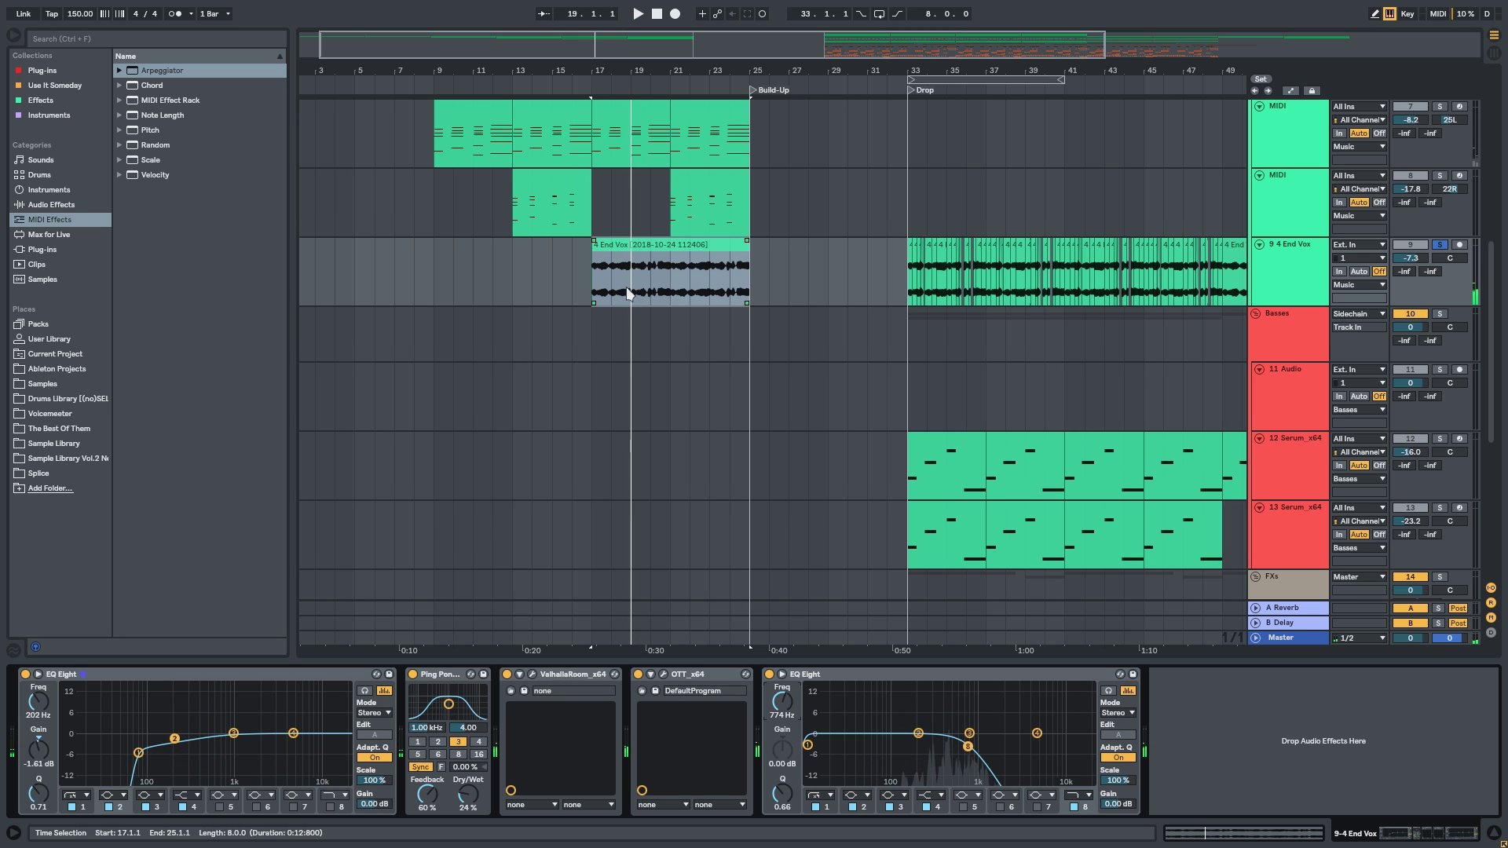
key(a)
click(589, 274)
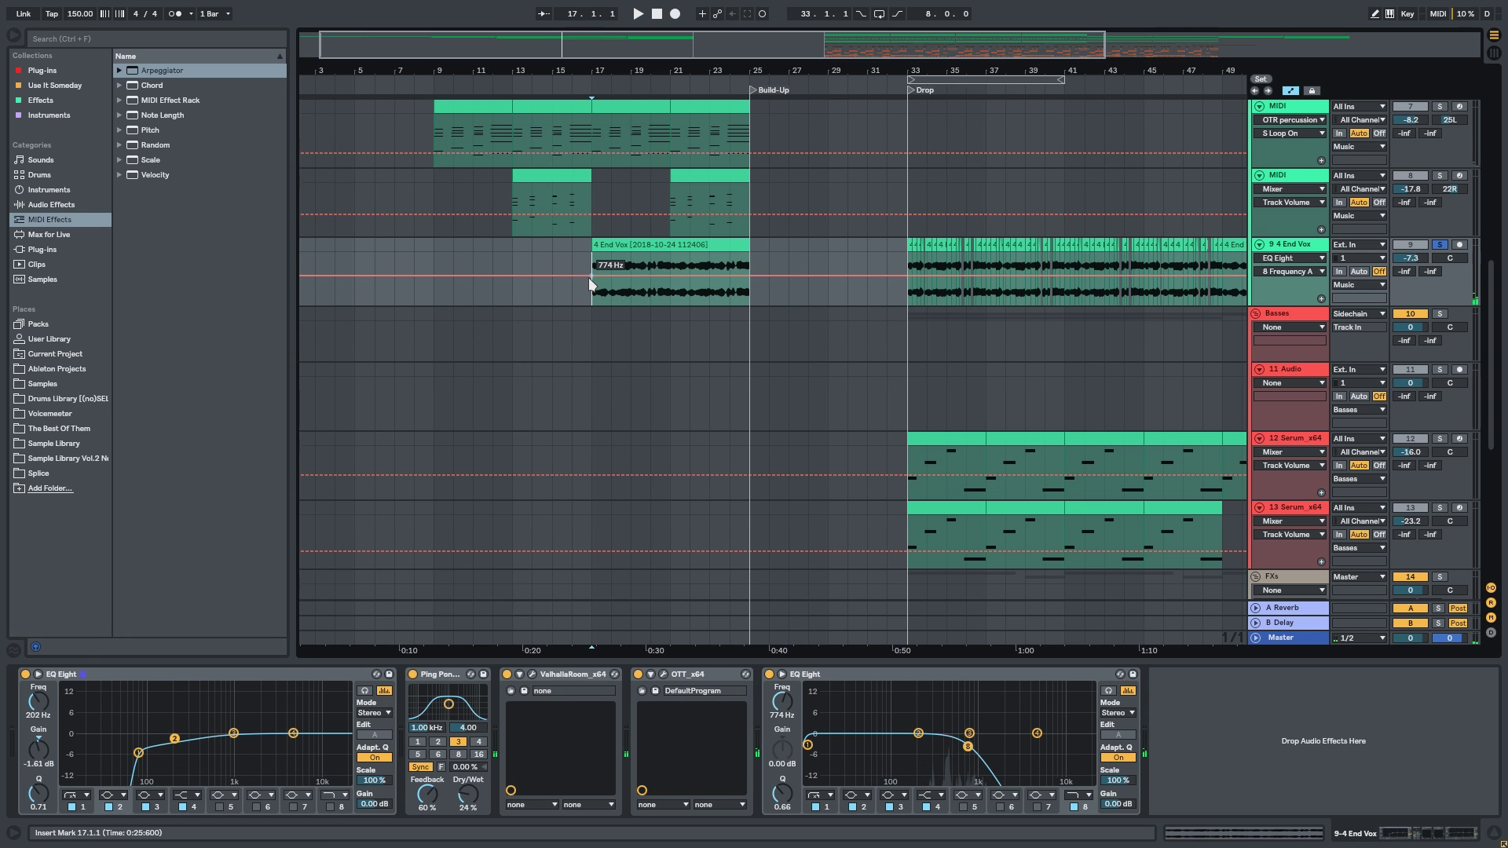
drag(758, 276, 759, 253)
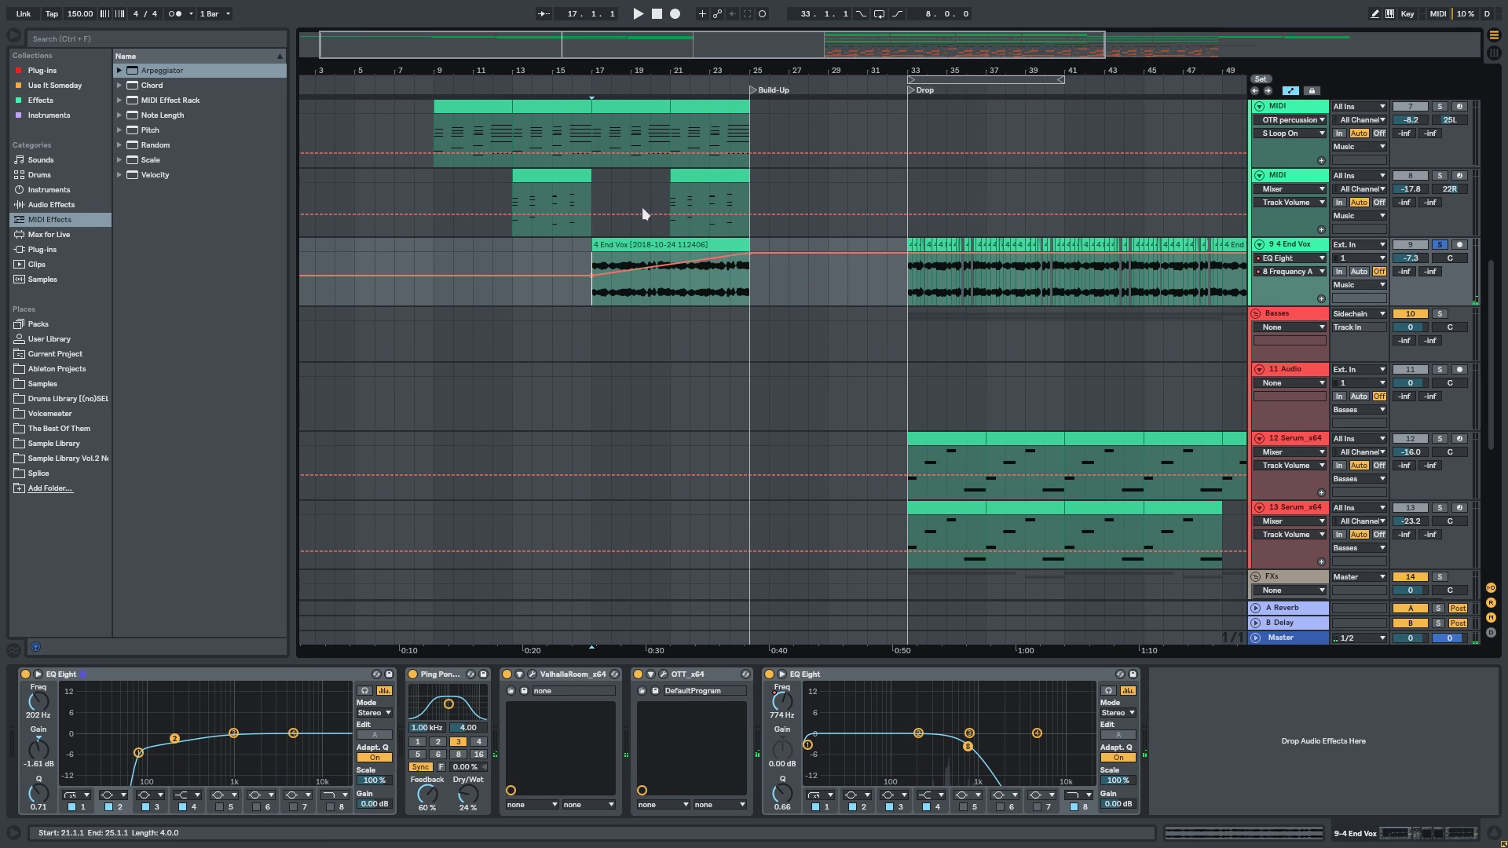
click(1320, 298)
scroll(691, 283, up, 2)
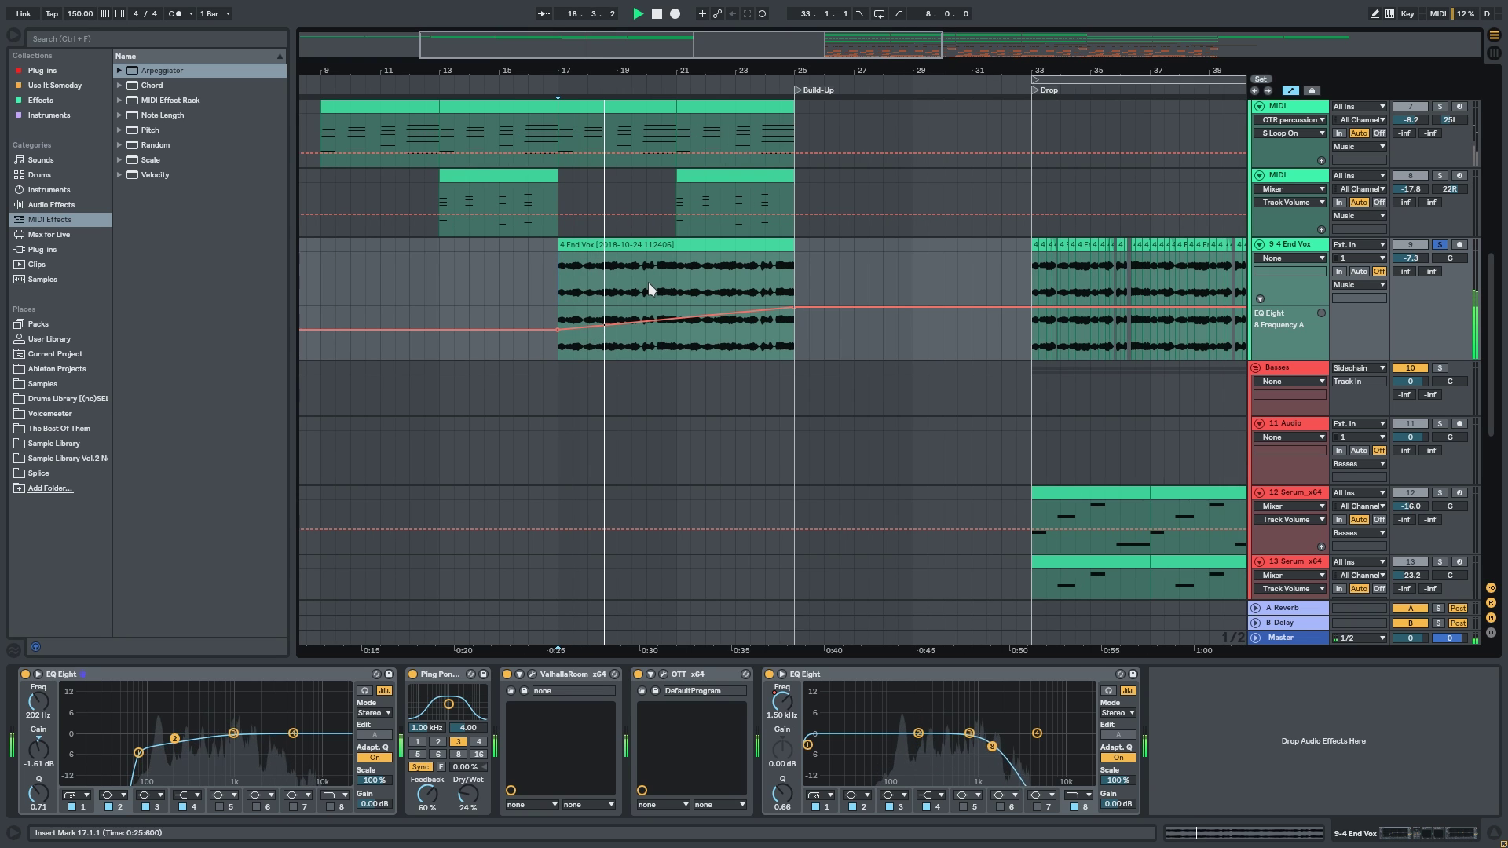
Unsolo the vocal track, listen to the filter sweep with the other tracks from bar 17 to the Build-Up, and hide the automation.
key(space)
key(s)
key(space)
drag(649, 340, 739, 424)
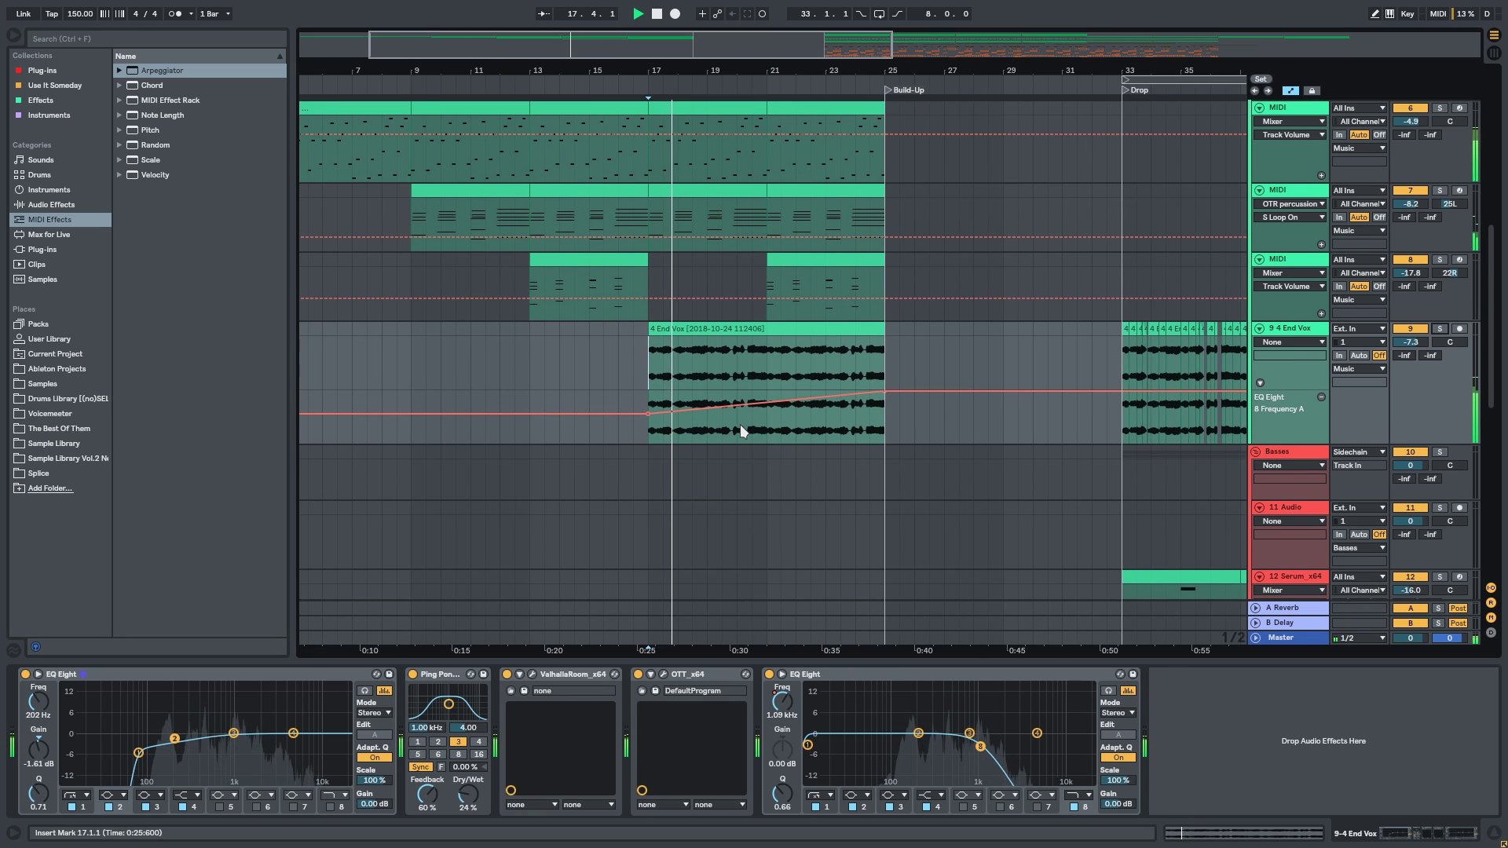
scroll(727, 416, down, 2)
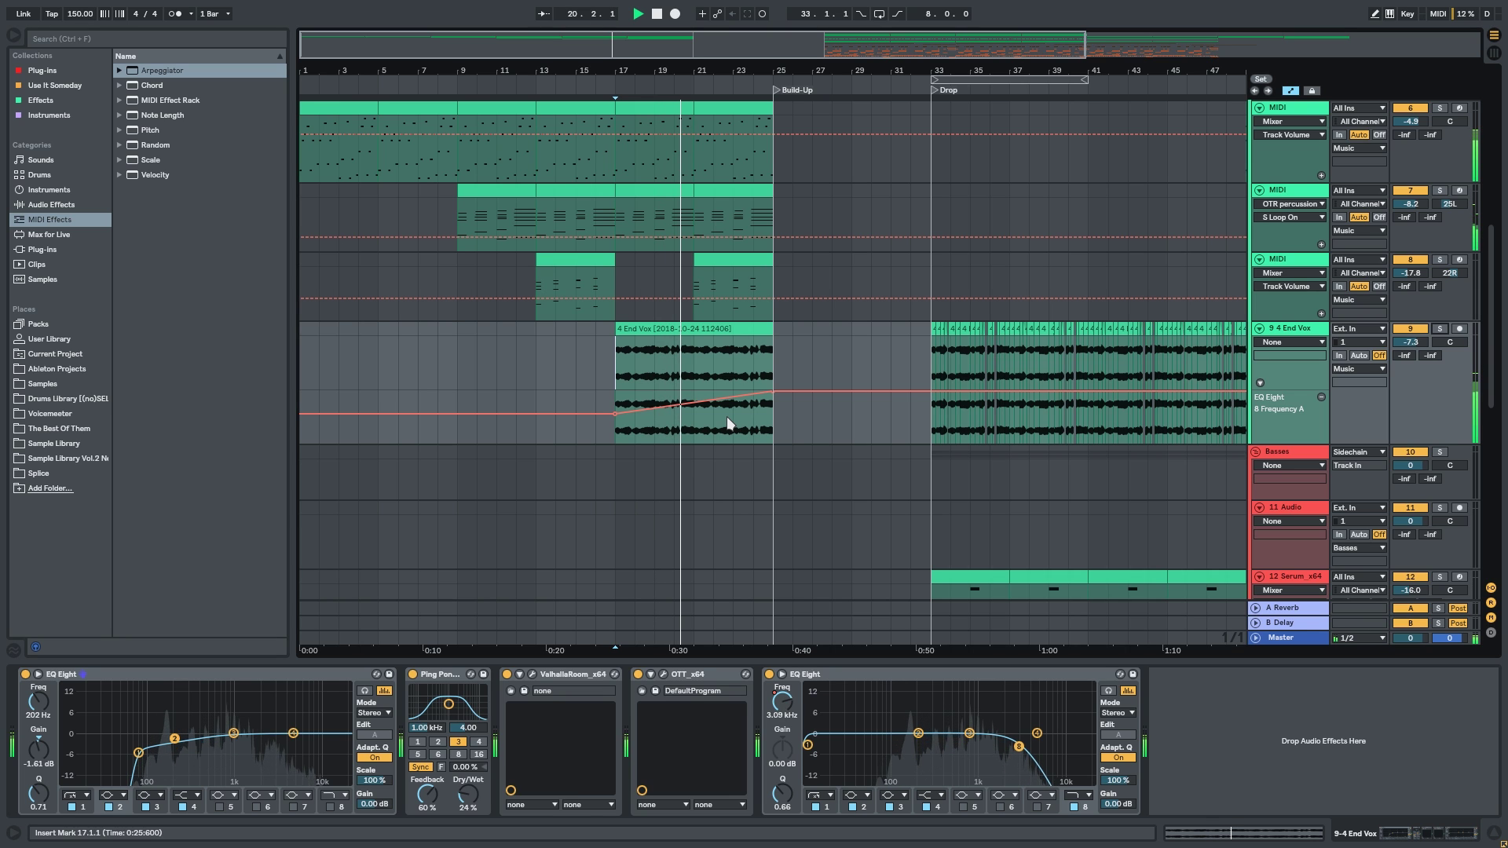
scroll(727, 416, up, 2)
drag(705, 366, 917, 391)
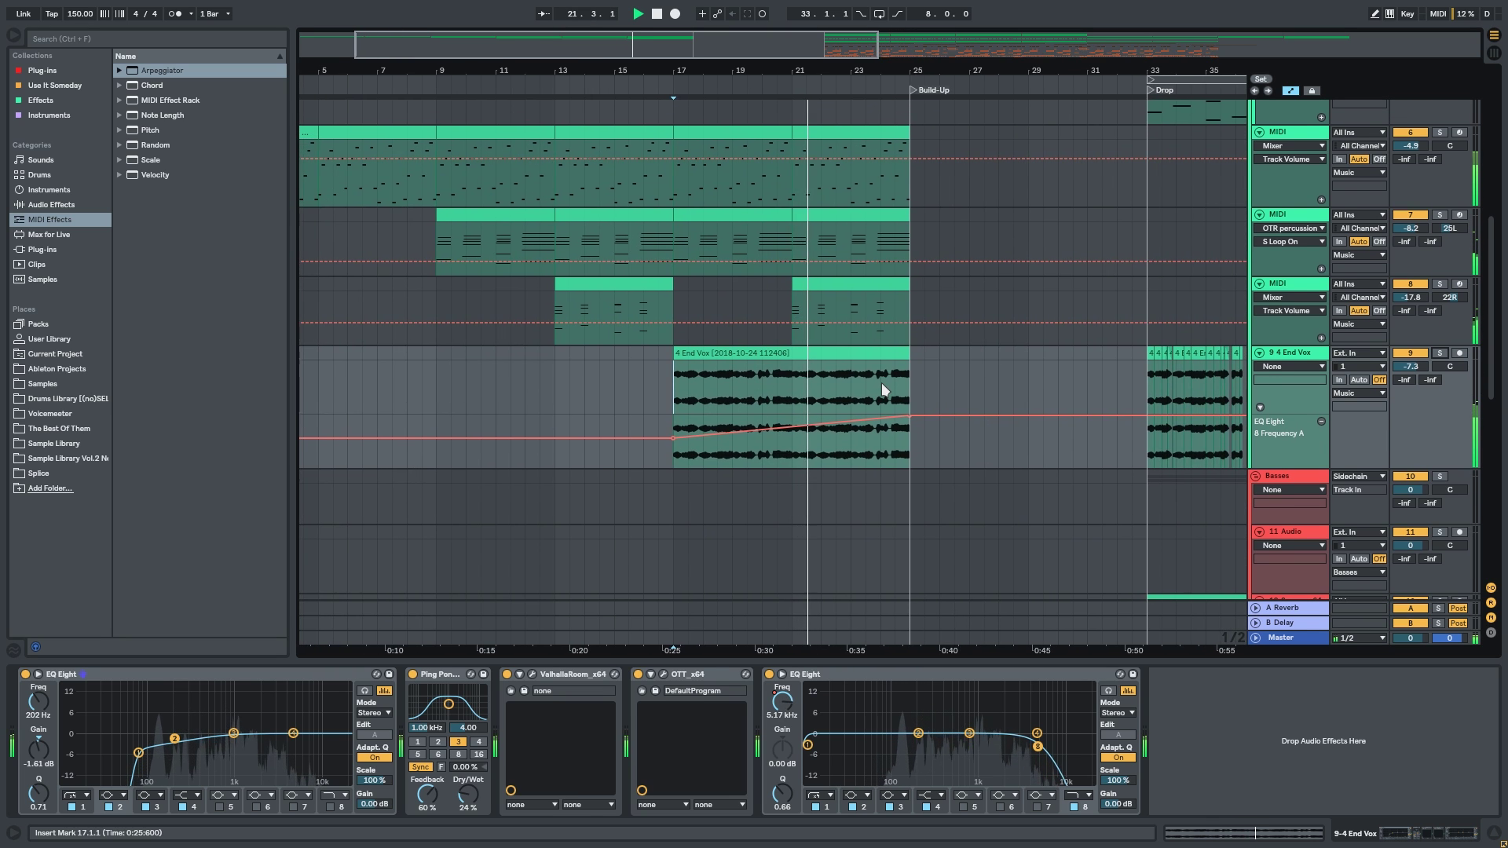
scroll(690, 364, down, 2)
scroll(476, 370, up, 1)
drag(476, 371, 759, 433)
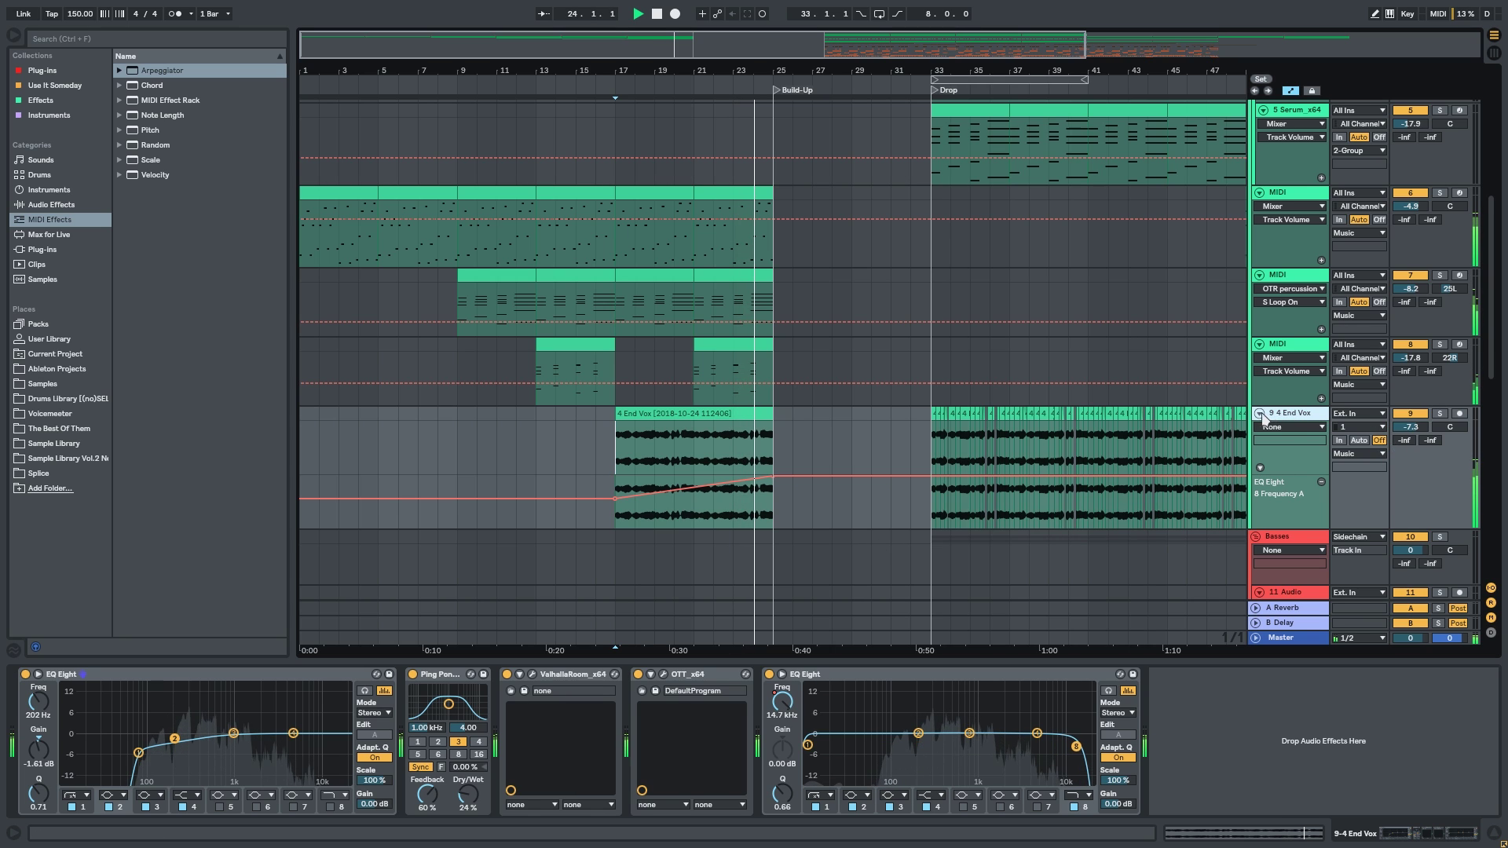
key(a)
key(space)
Copy the OS_FS2_SFX_Transition clip from after the drop so that its peak falls on the Build-Up at bar 25.
drag(833, 585, 875, 252)
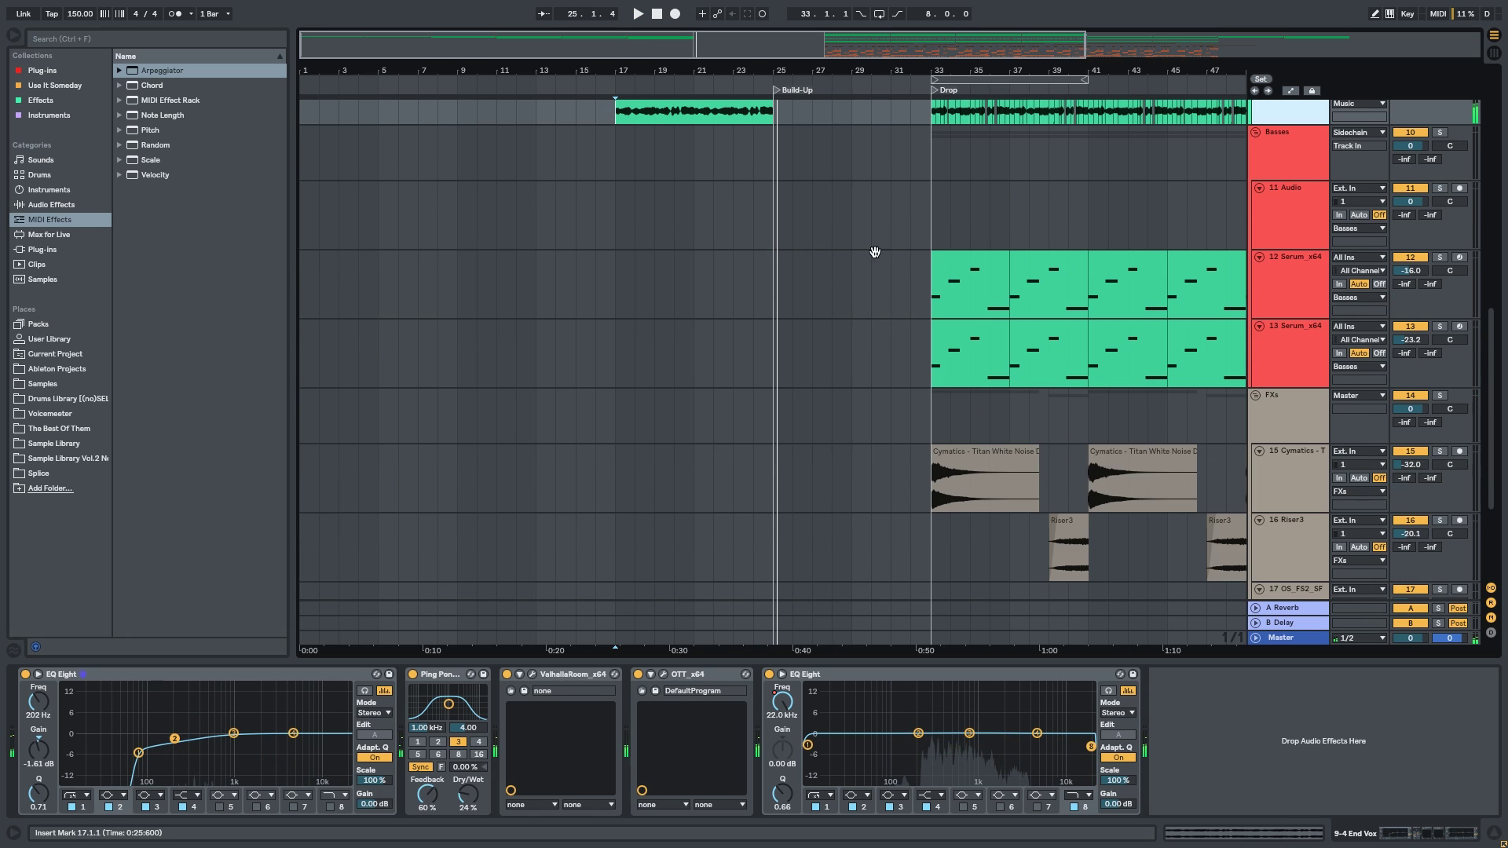
drag(852, 424, 846, 253)
scroll(852, 260, down, 2)
drag(1044, 434, 623, 462)
Listen to the transition from bar 24 into the Build-Up, and check the start of the drop at bar 33.
scroll(645, 363, up, 3)
click(652, 362)
key(space)
scroll(651, 362, down, 2)
drag(747, 358, 950, 353)
scroll(613, 333, down, 3)
drag(649, 398, 652, 473)
scroll(652, 474, up, 3)
scroll(653, 471, down, 4)
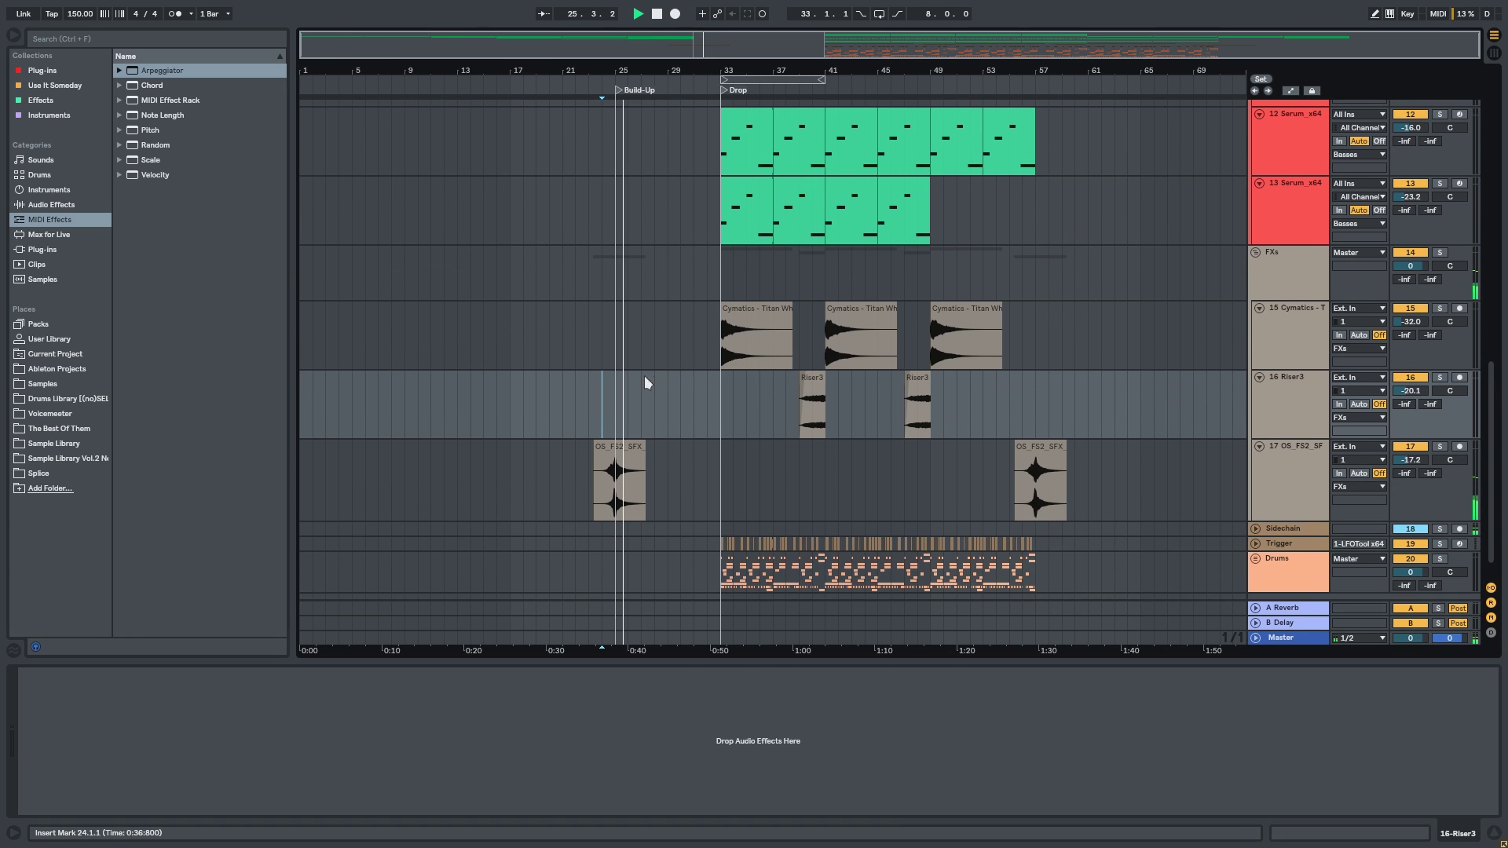
scroll(722, 445, up, 6)
click(723, 445)
scroll(722, 446, up, 5)
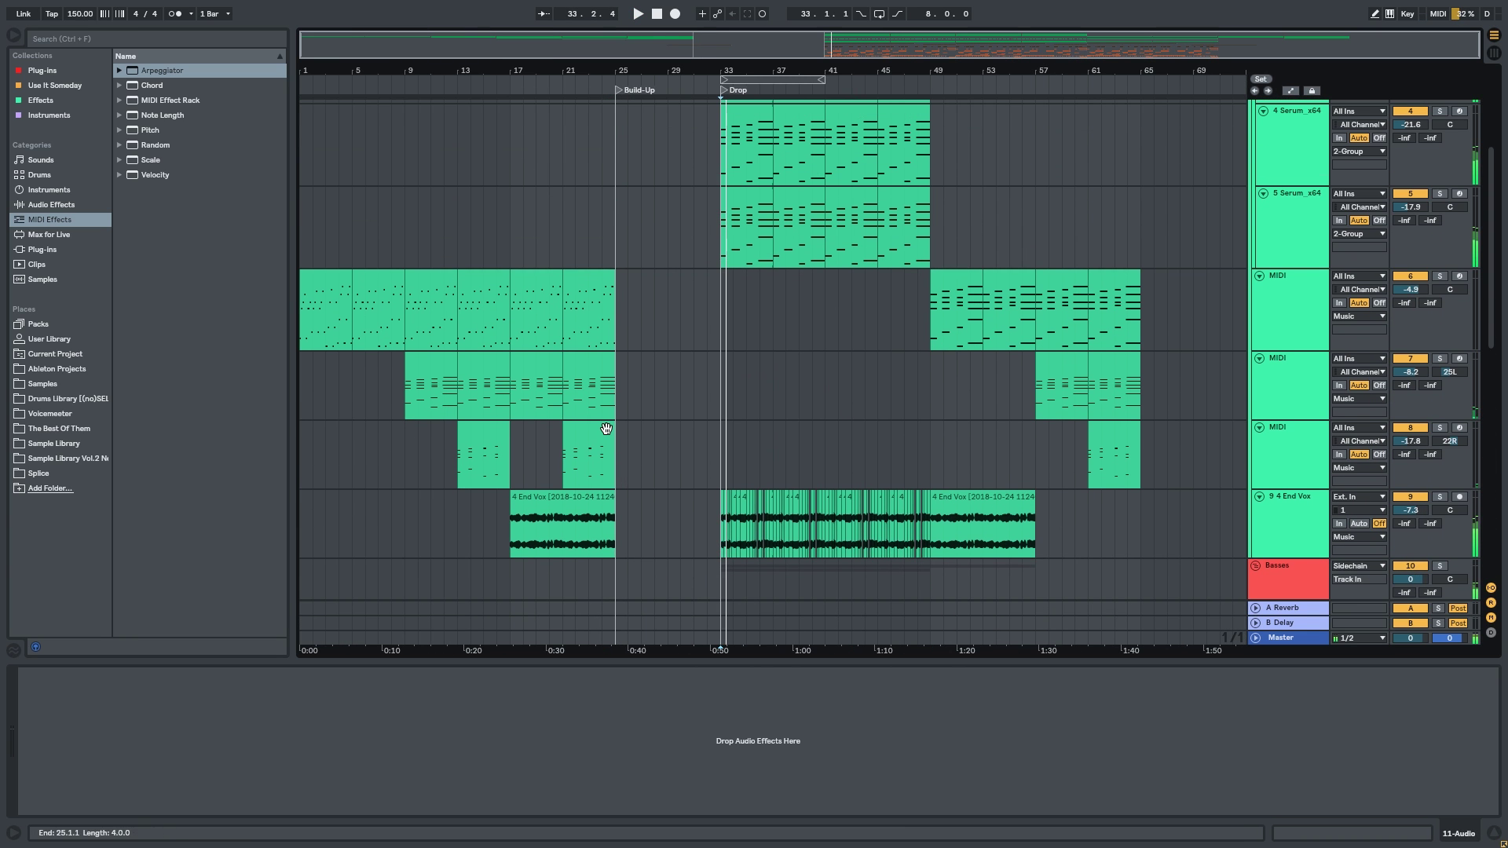
Duplicate the transition effect clip so that copies peak at bars 9 and 17, and listen from bar 7.
scroll(476, 271, up, 2)
drag(478, 274, 885, 245)
scroll(749, 390, down, 7)
drag(779, 419, 626, 446)
click(427, 351)
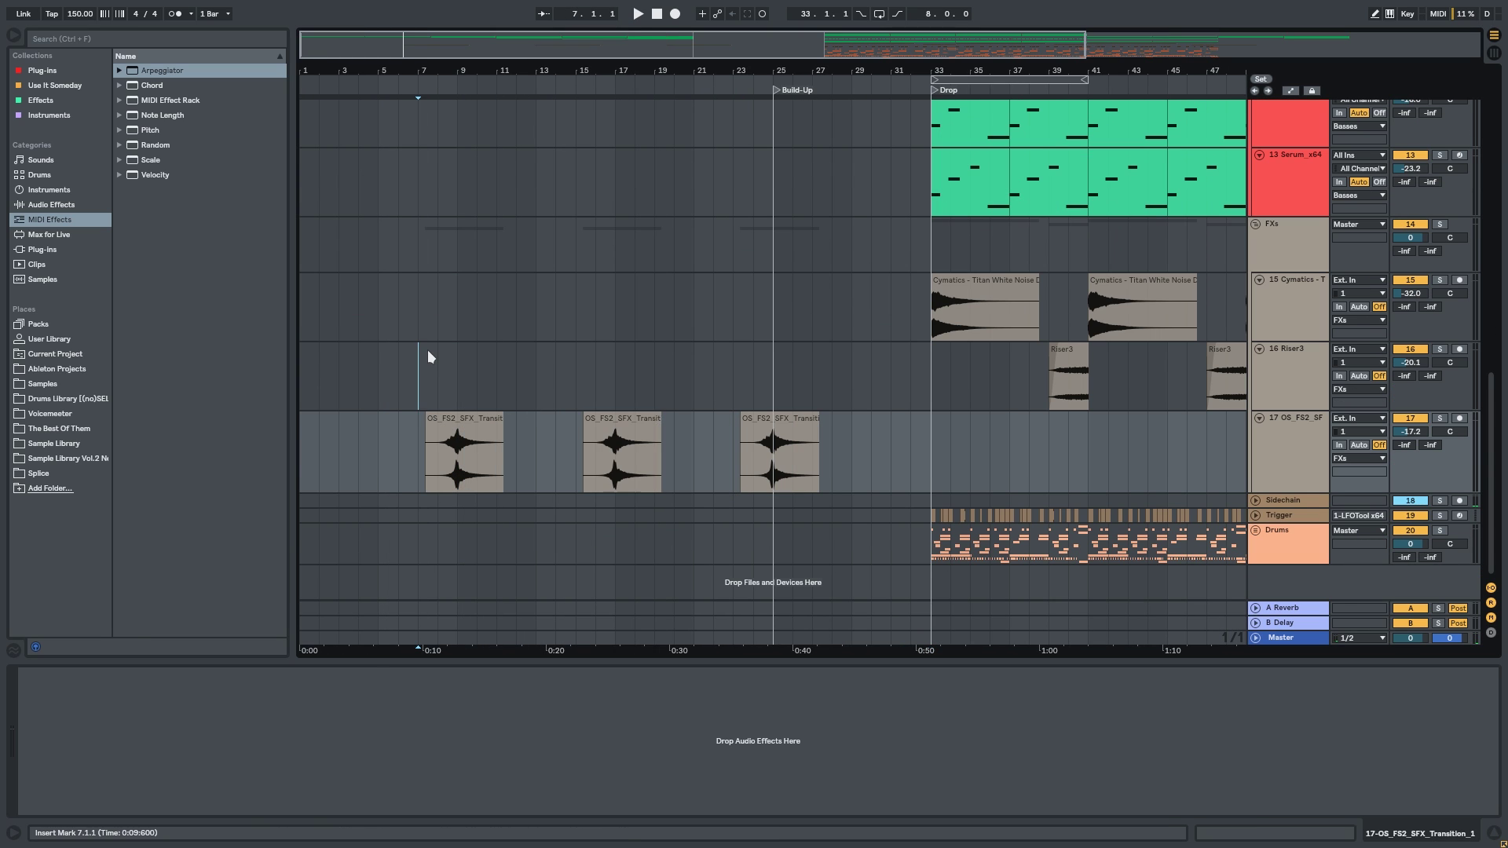
key(space)
drag(503, 328, 662, 116)
scroll(440, 244, up, 2)
ctrl+alt+drag(699, 402, 730, 153)
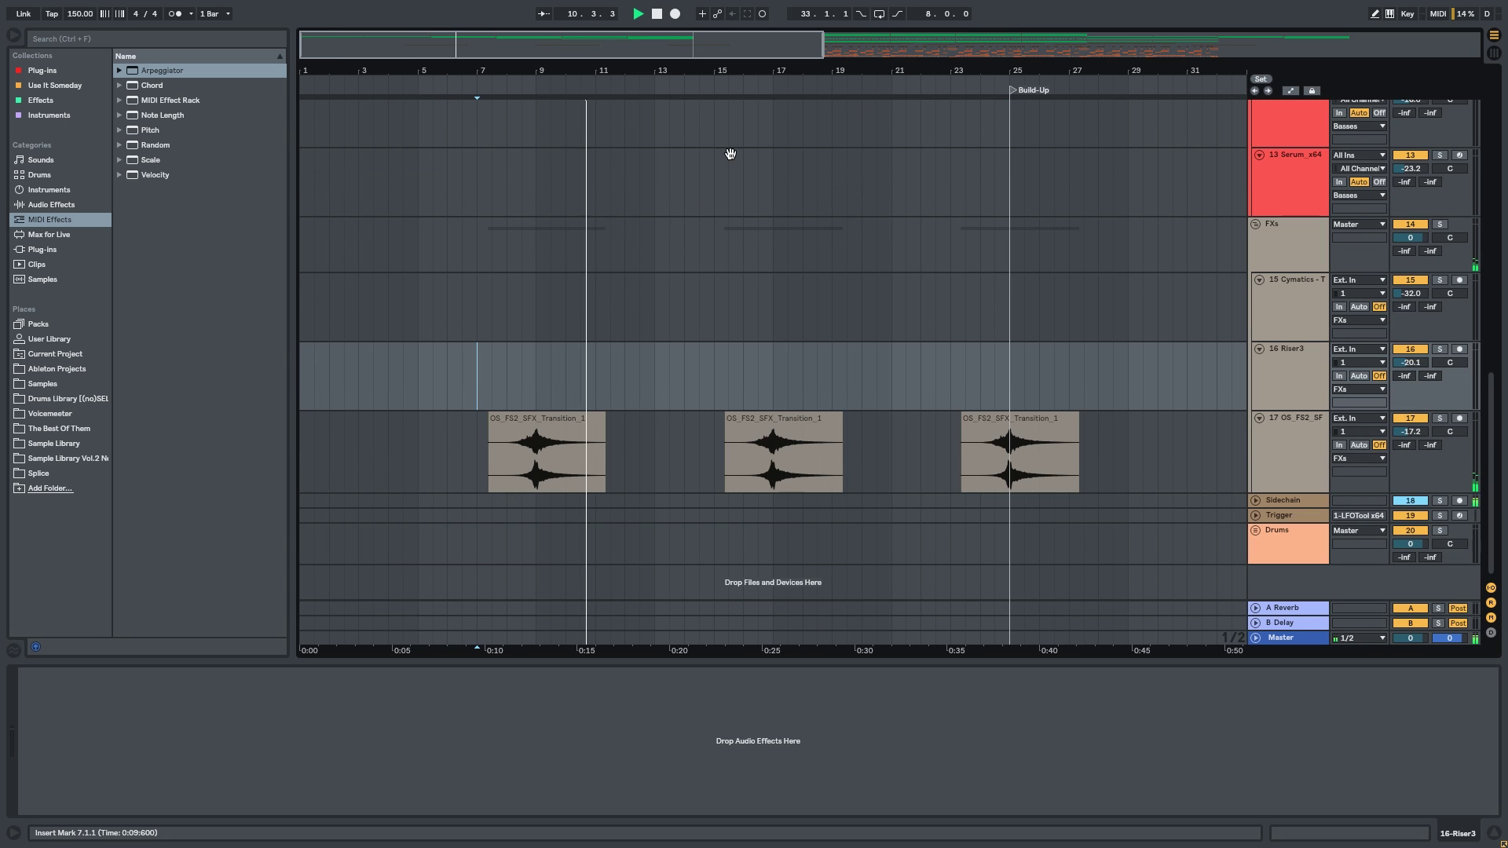
Add a MIDI track to the Basses group with a copy of the four-bar bass clip at bar 9, and duplicate it up to bar 17.
scroll(697, 358, down, 3)
ctrl+alt+drag(774, 283, 518, 135)
scroll(418, 219, up, 2)
ctrl+alt+drag(422, 219, 1079, 432)
scroll(613, 262, down, 2)
click(1301, 417)
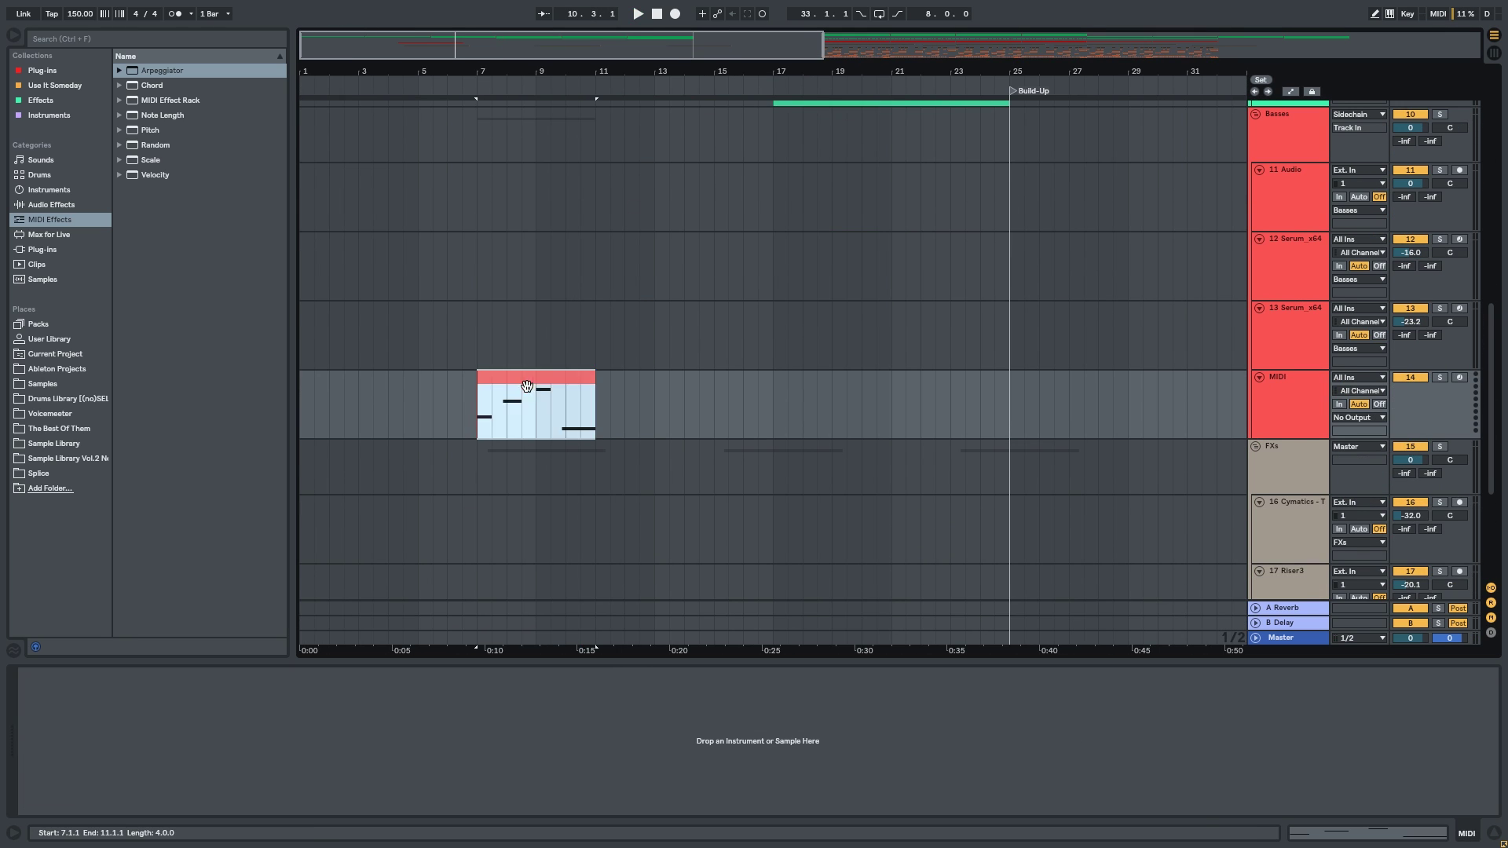
drag(585, 403, 645, 404)
key(ctrl+d)
Load the Serum_x64 plug-in on the new bass MIDI track.
click(68, 249)
click(152, 397)
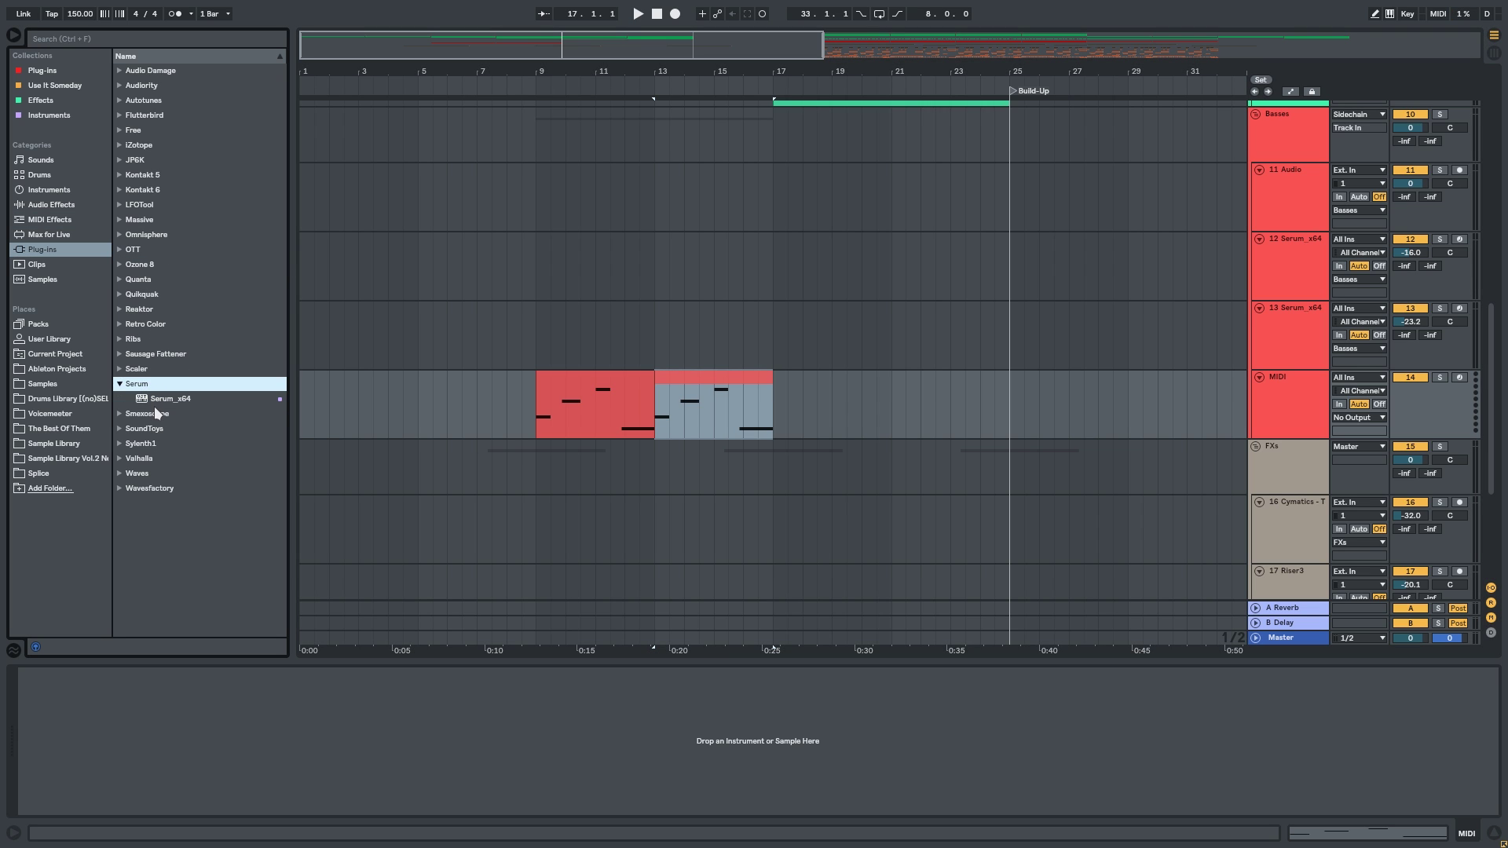
drag(153, 397, 739, 437)
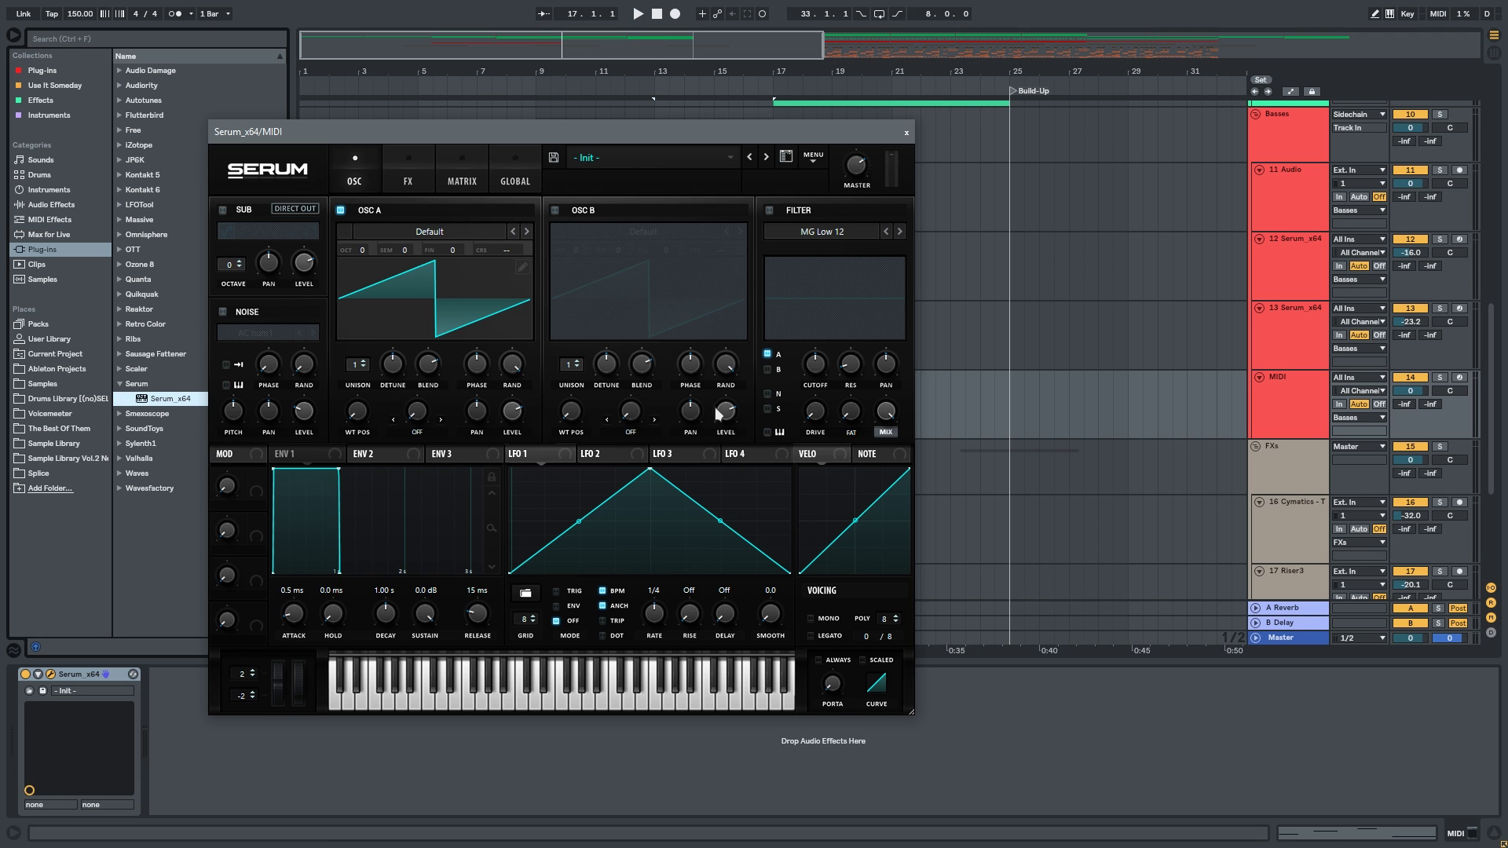
Set oscillator A to 7 unison voices, and enable oscillator B at +1 octave with 9 unison voices.
click(356, 366)
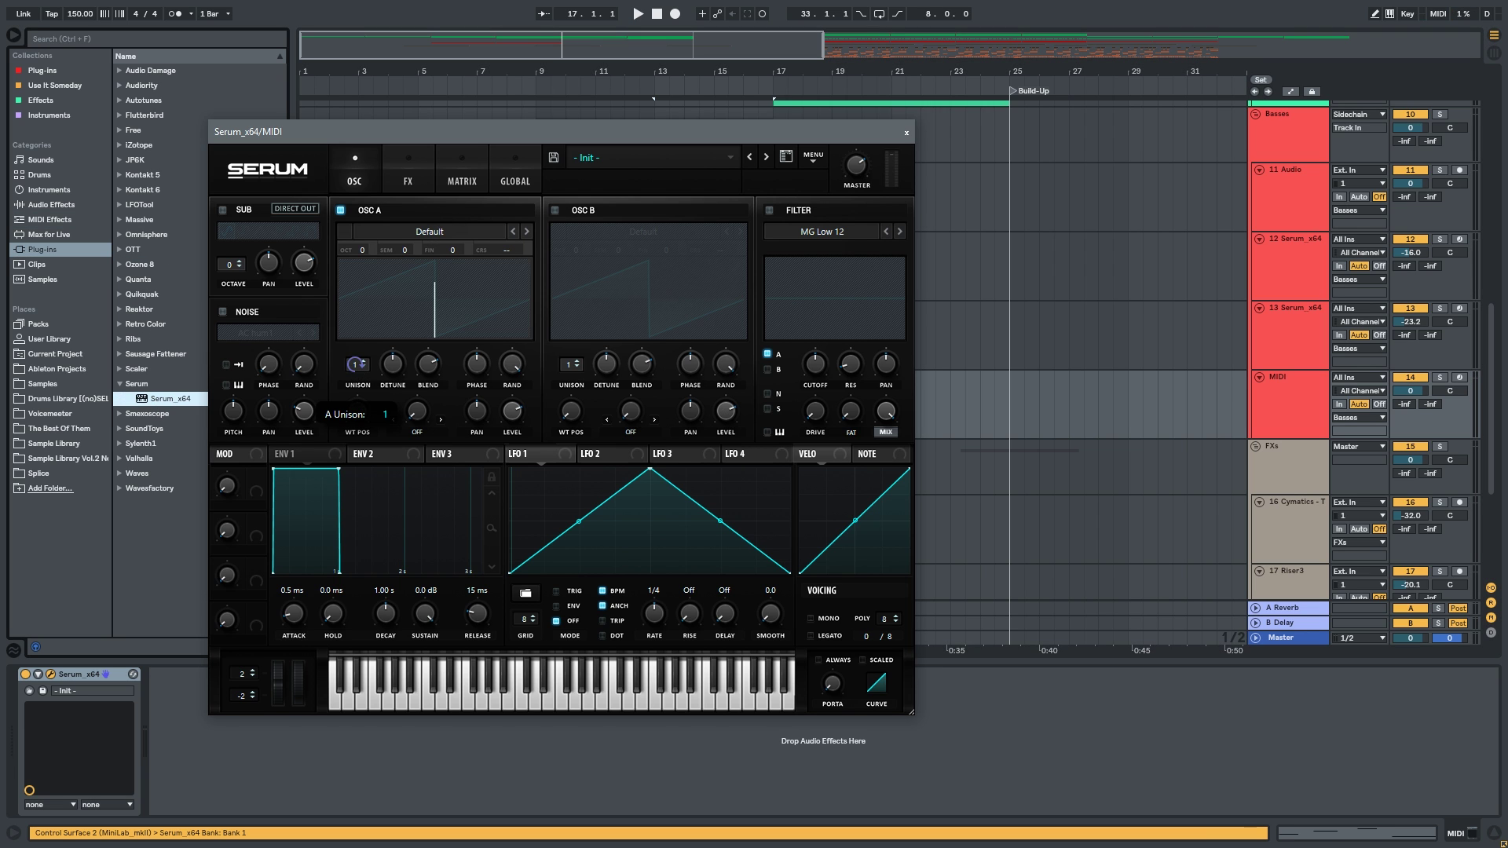
click(559, 211)
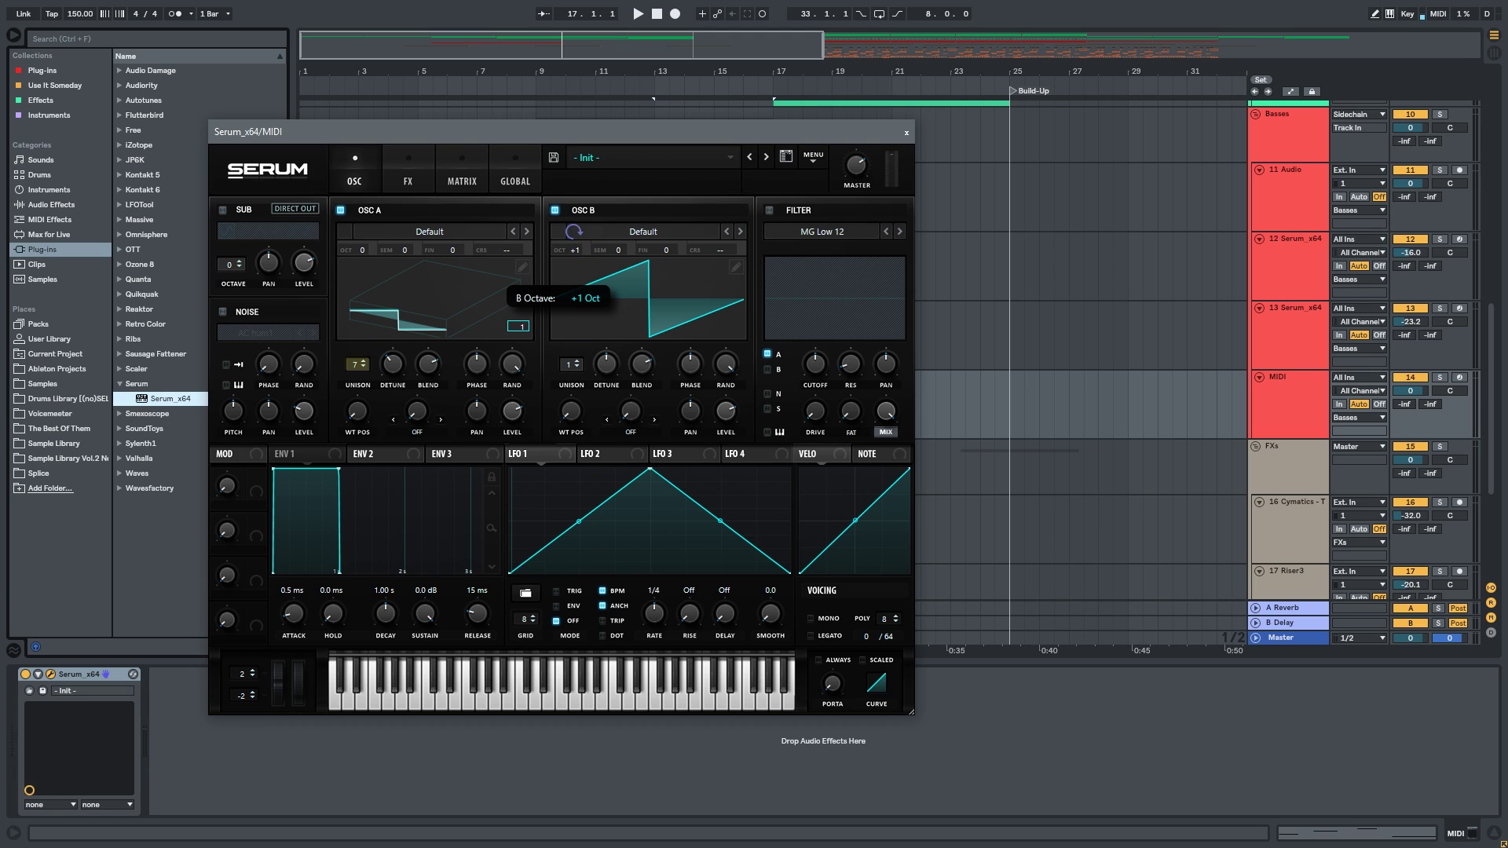
mouse_move(572, 364)
mouse_down()
mouse_move(567, 274)
mouse_move(571, 346)
mouse_up()
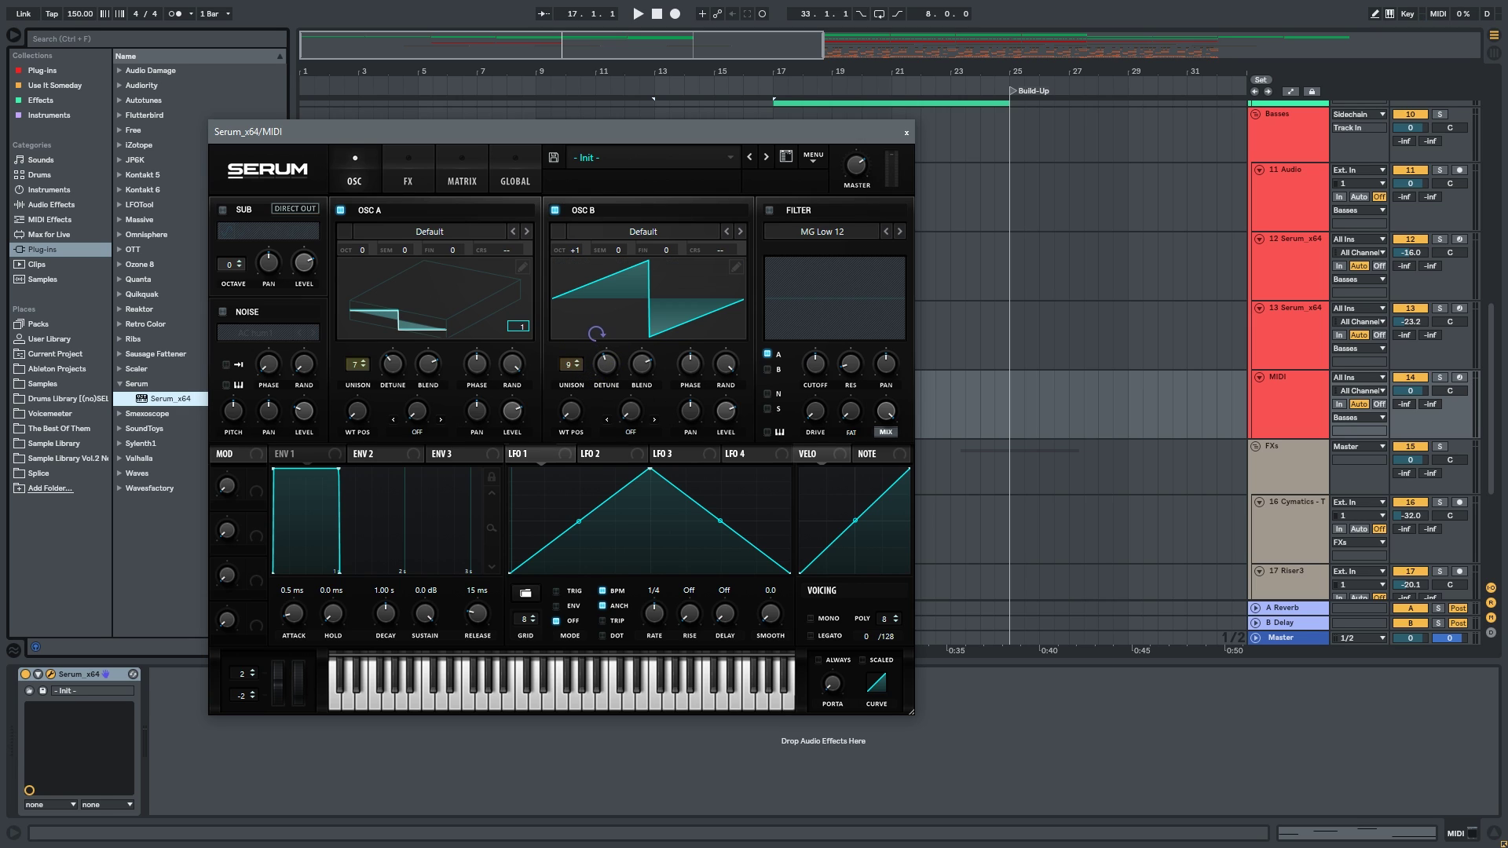
Enable the filter for oscillators A and B, set its type to MG Low 18, and audition the bass.
click(771, 210)
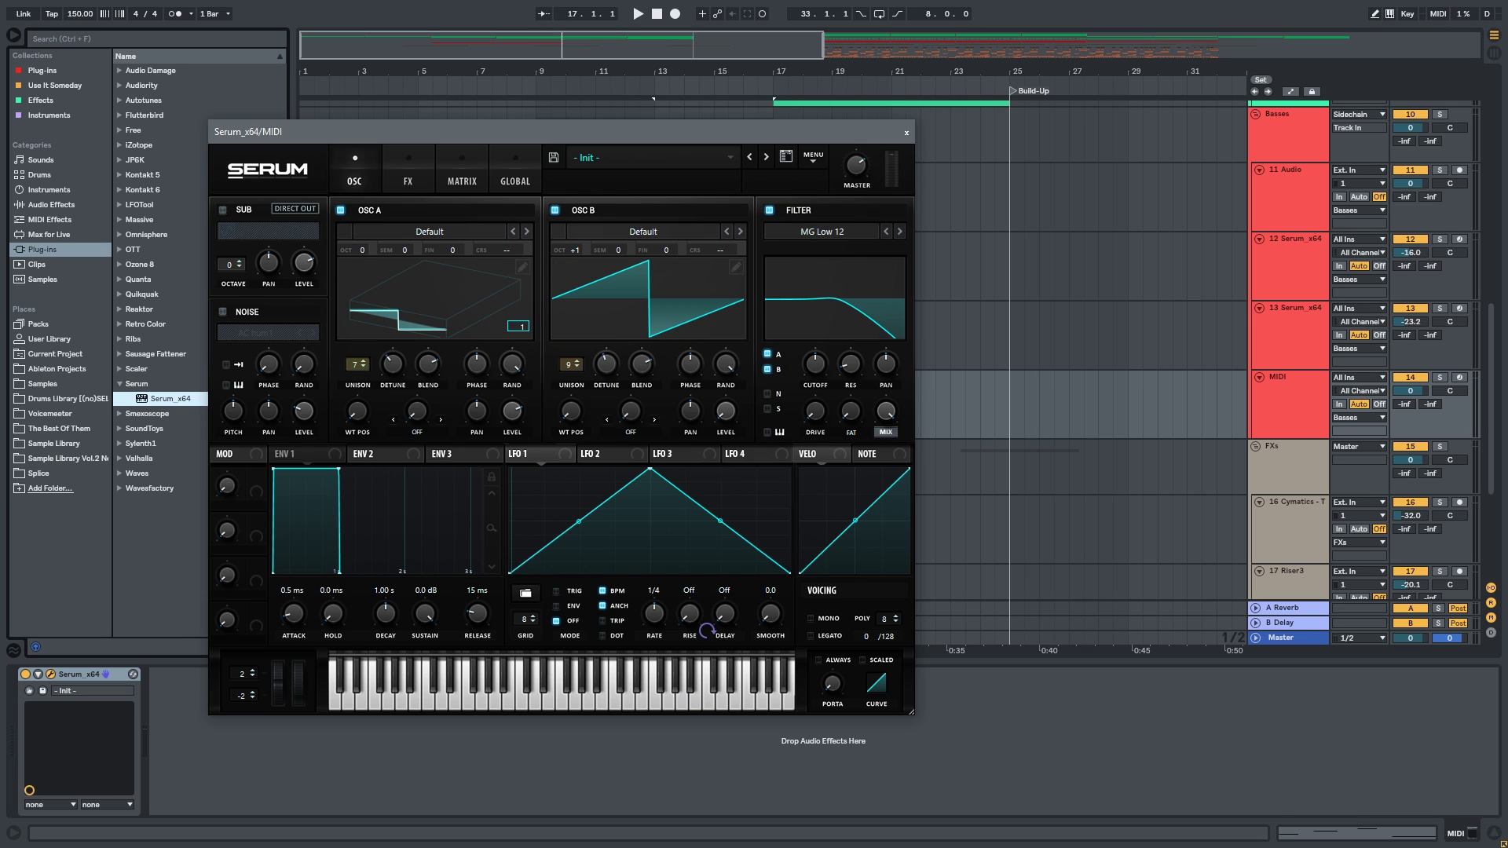
click(900, 231)
key(space)
key(space)
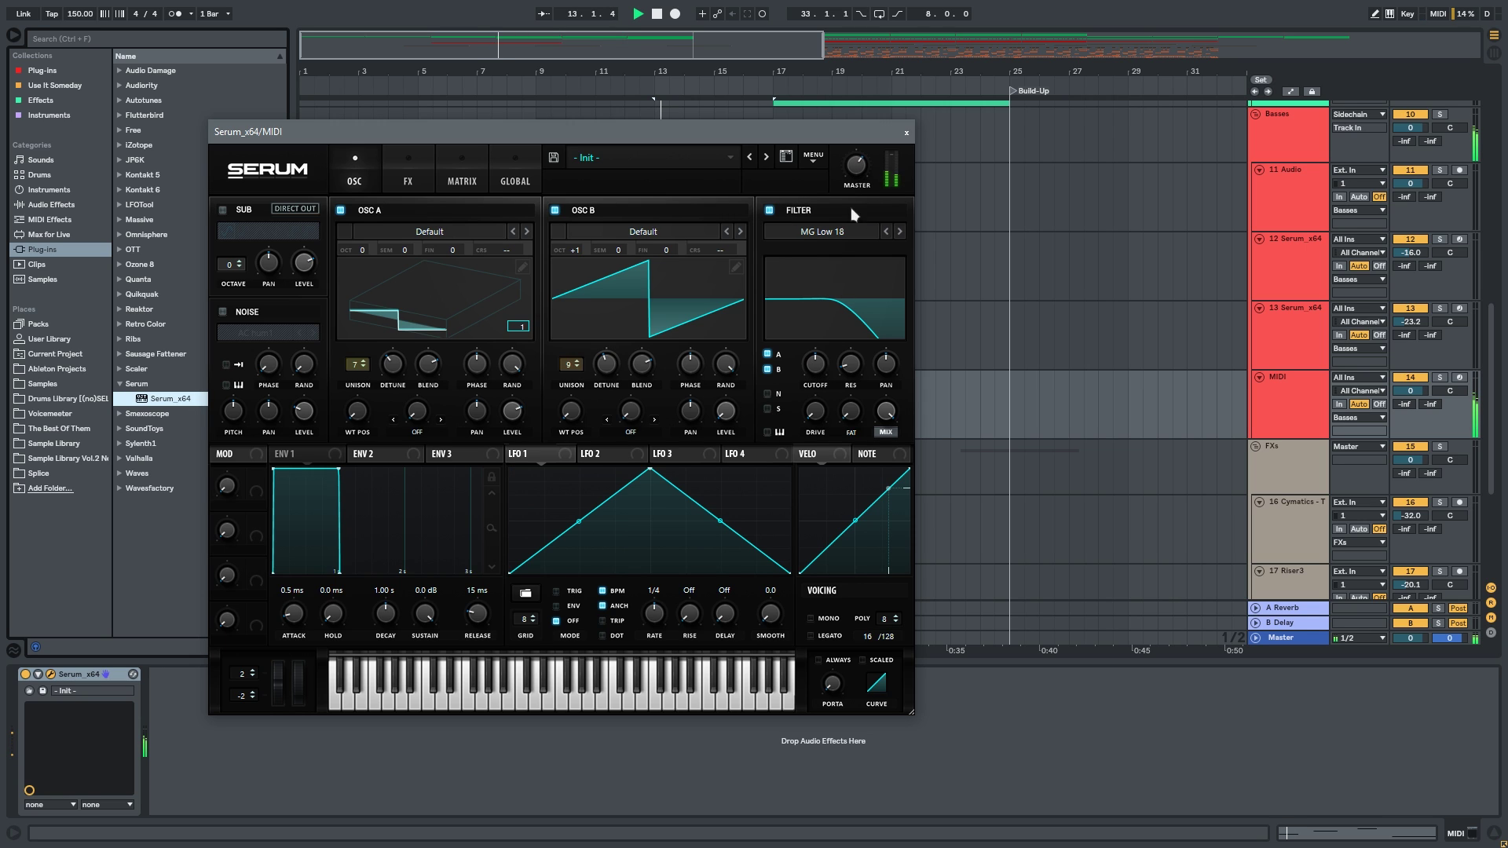
key(space)
Move the Serum window aside, apply Legato to all notes in the bass clip at bar 9, and play the result in the arrangement.
mouse_move(773, 132)
mouse_down()
mouse_move(22, 7)
mouse_move(9, 265)
mouse_up()
double_click(604, 379)
click(577, 492)
key(ctrl+a)
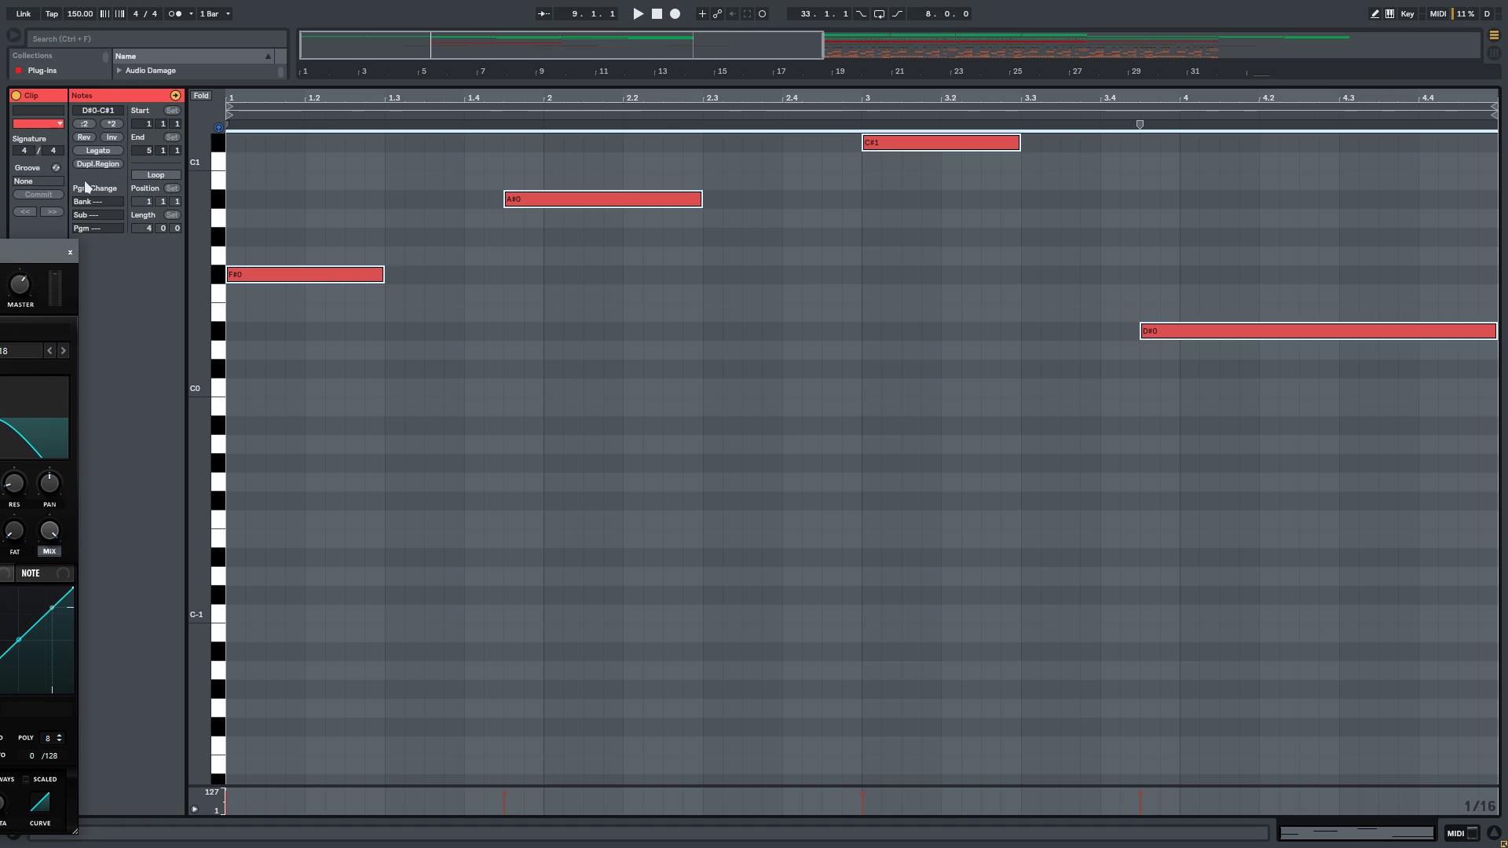
click(105, 153)
key(space)
key(ctrl+alt+l)
scroll(561, 180, up, 1)
click(606, 367)
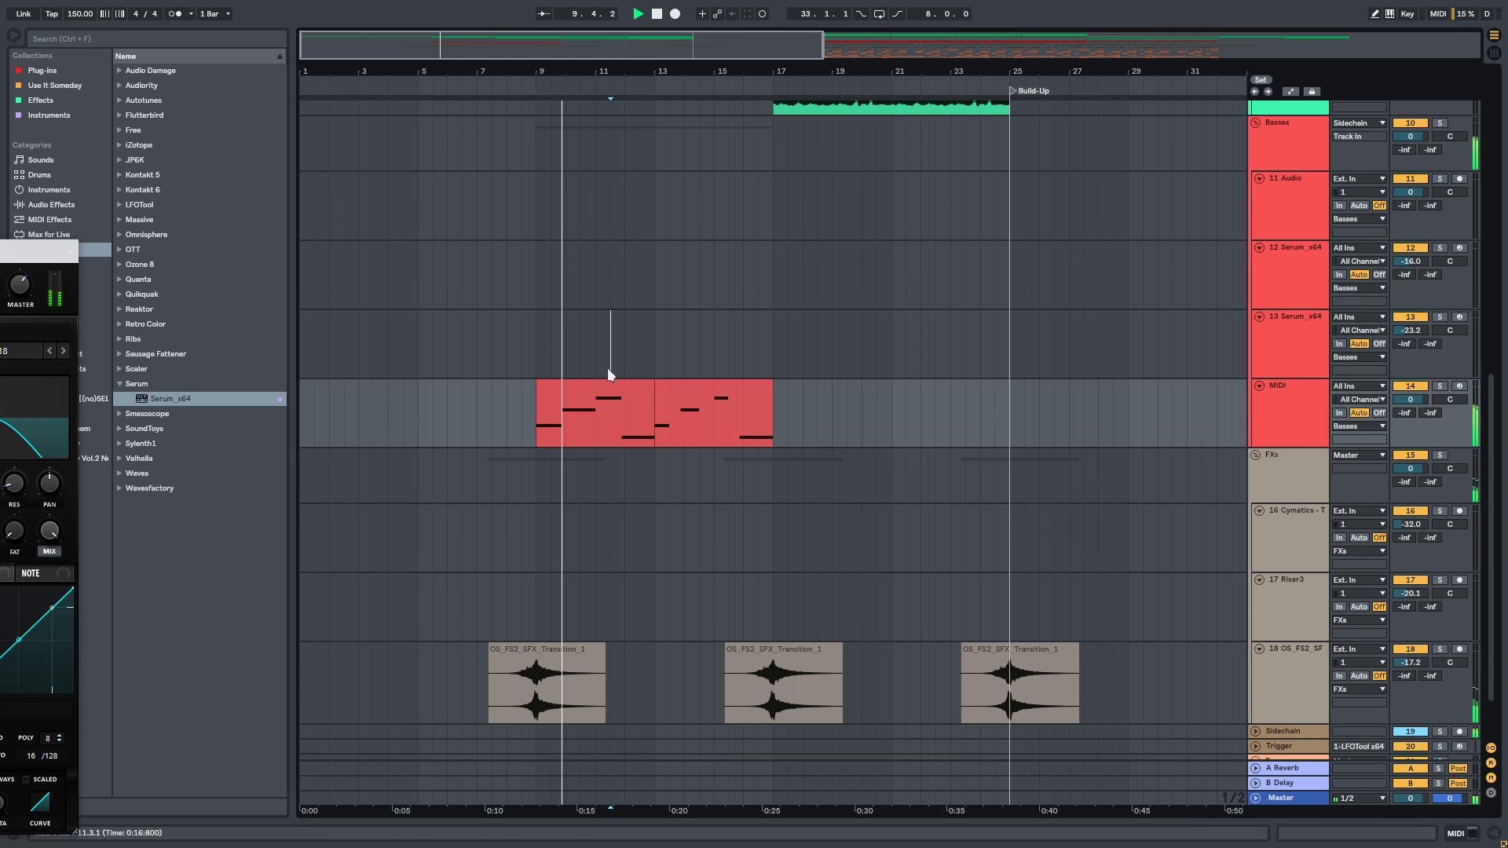
Duplicate the legato bass clip from bar 9 over the clip at bar 13, and solo the bass track.
click(575, 390)
key(ctrl+d)
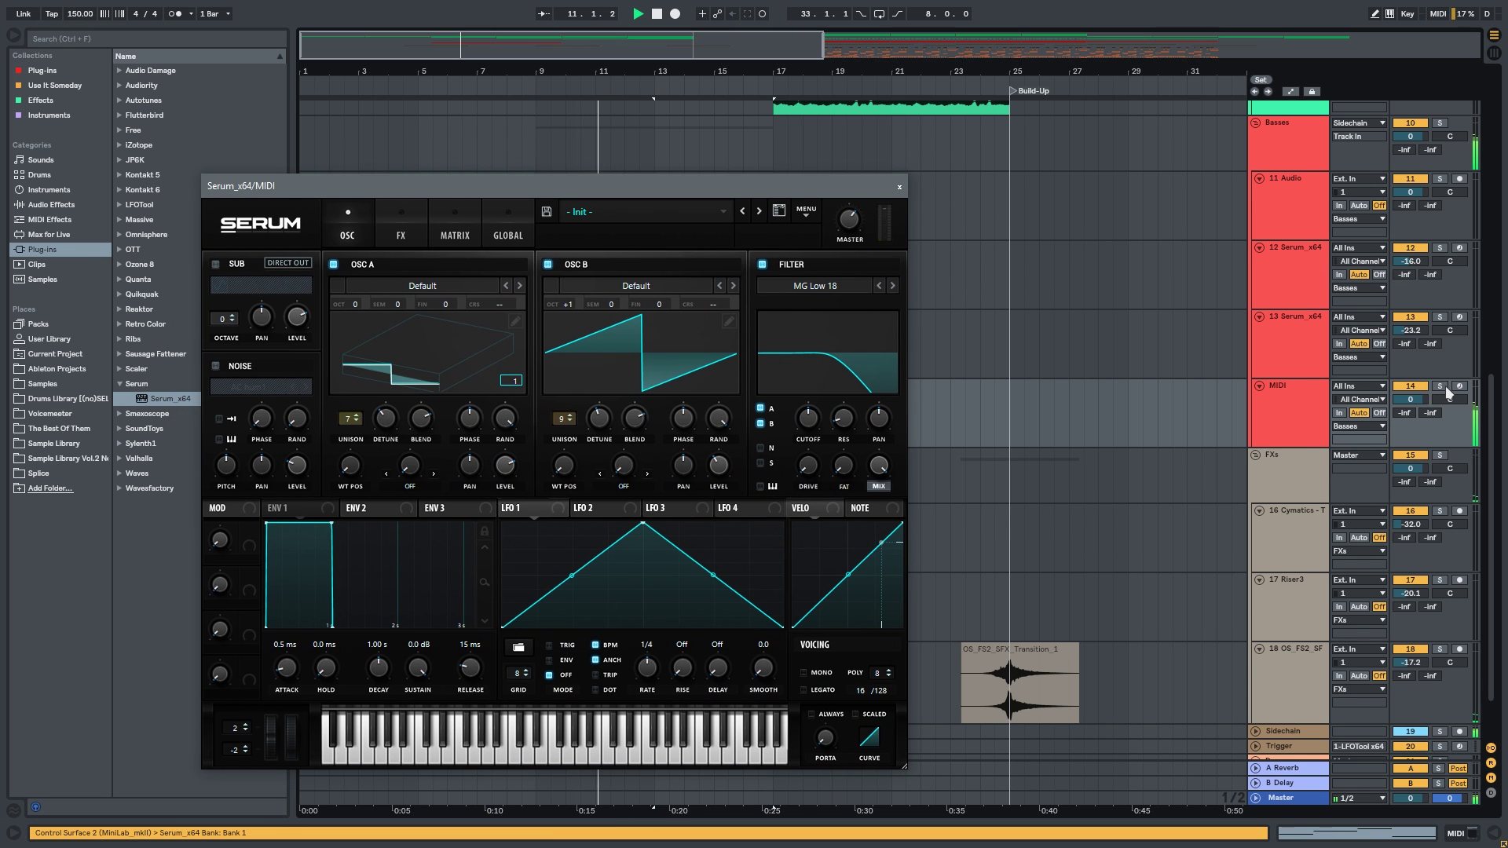
click(1443, 386)
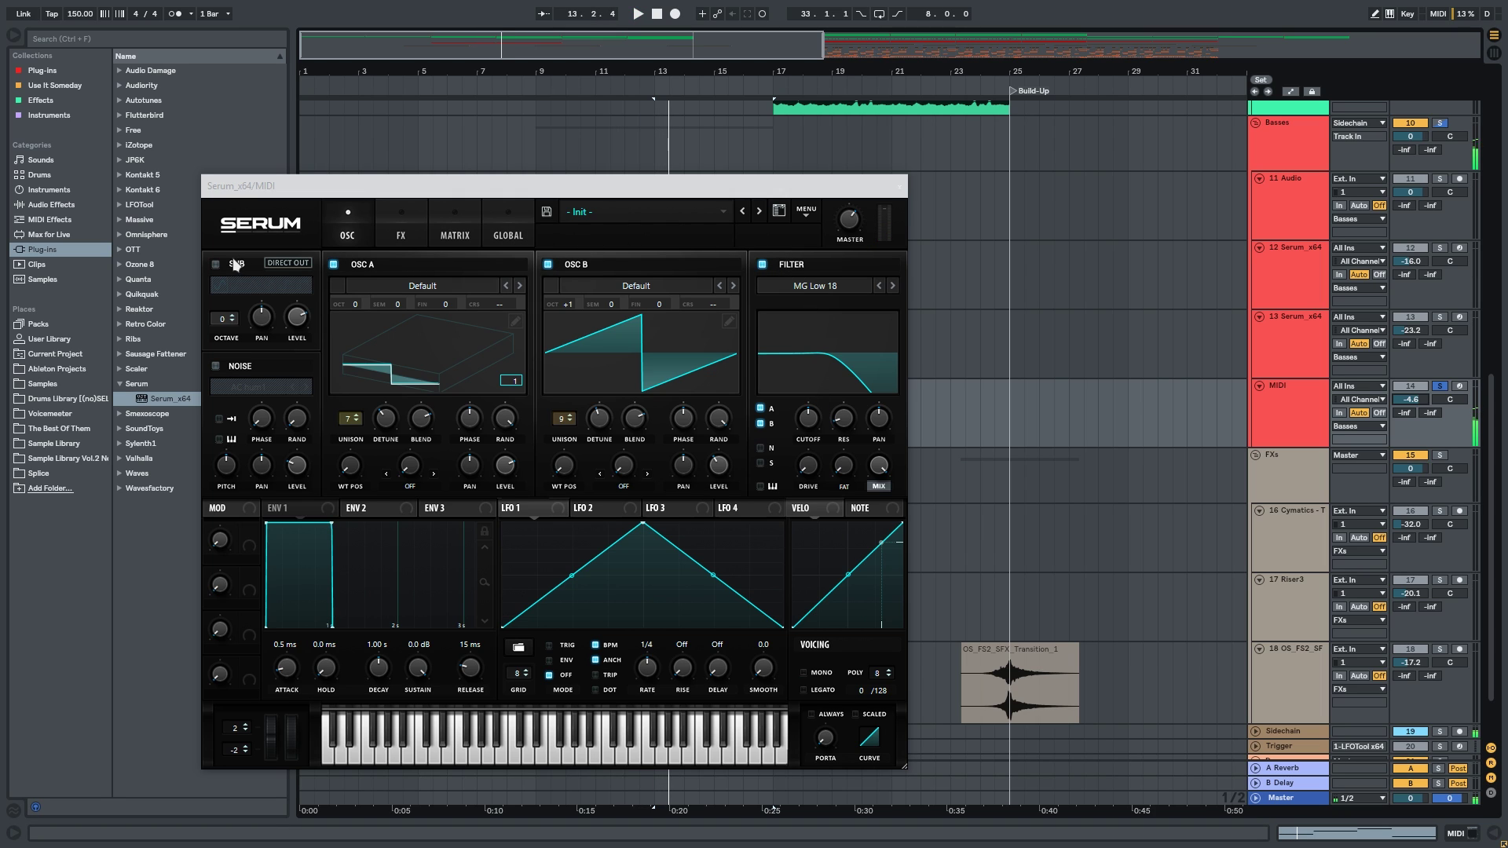
Enable Serum's sub oscillator with Direct Out, set the filter to MG Low 24, and adjust its cutoff.
click(276, 265)
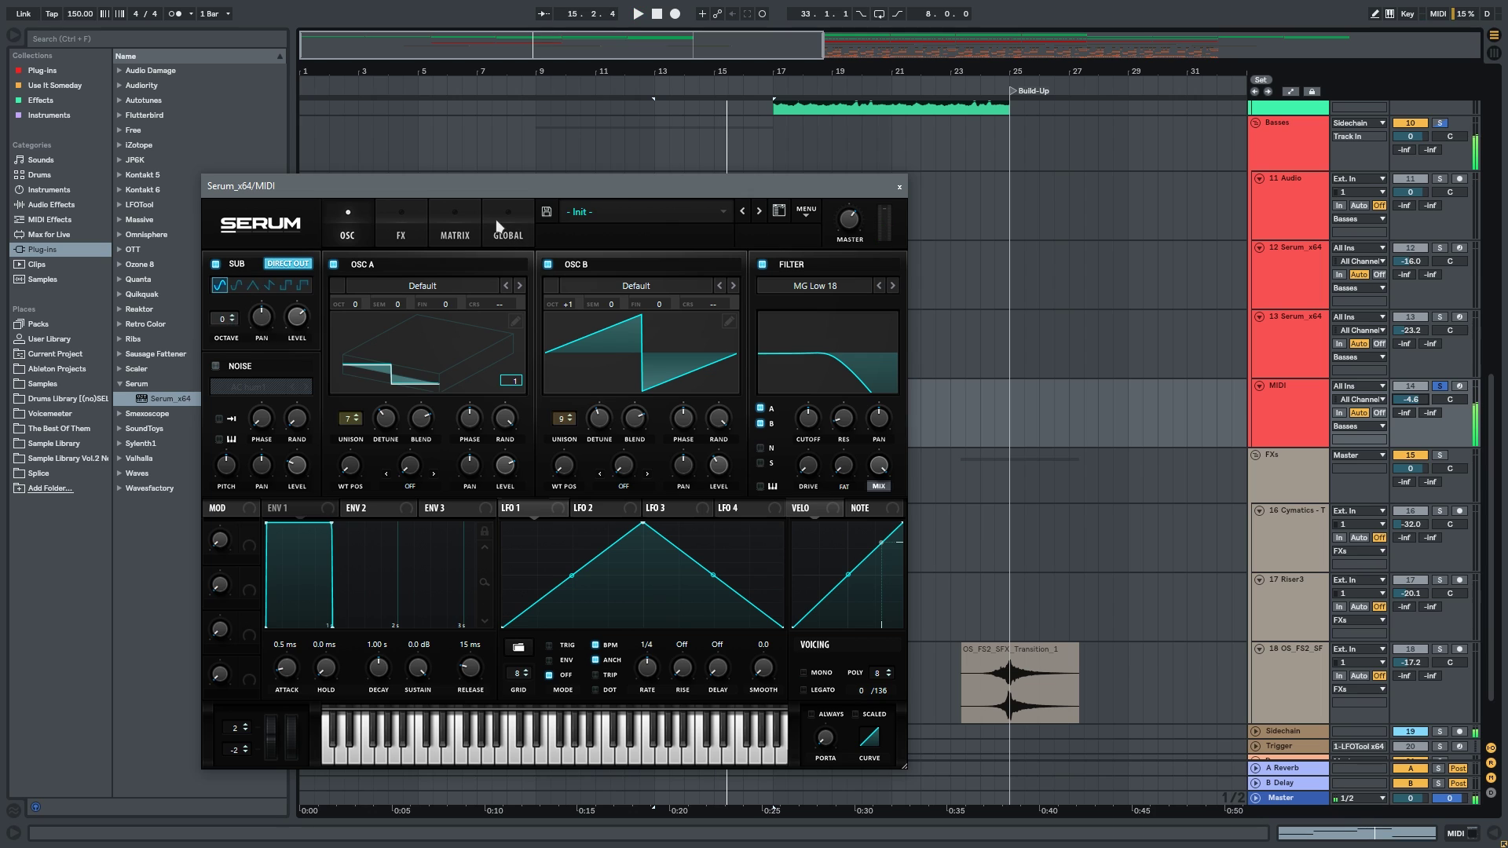
drag(826, 190, 835, 182)
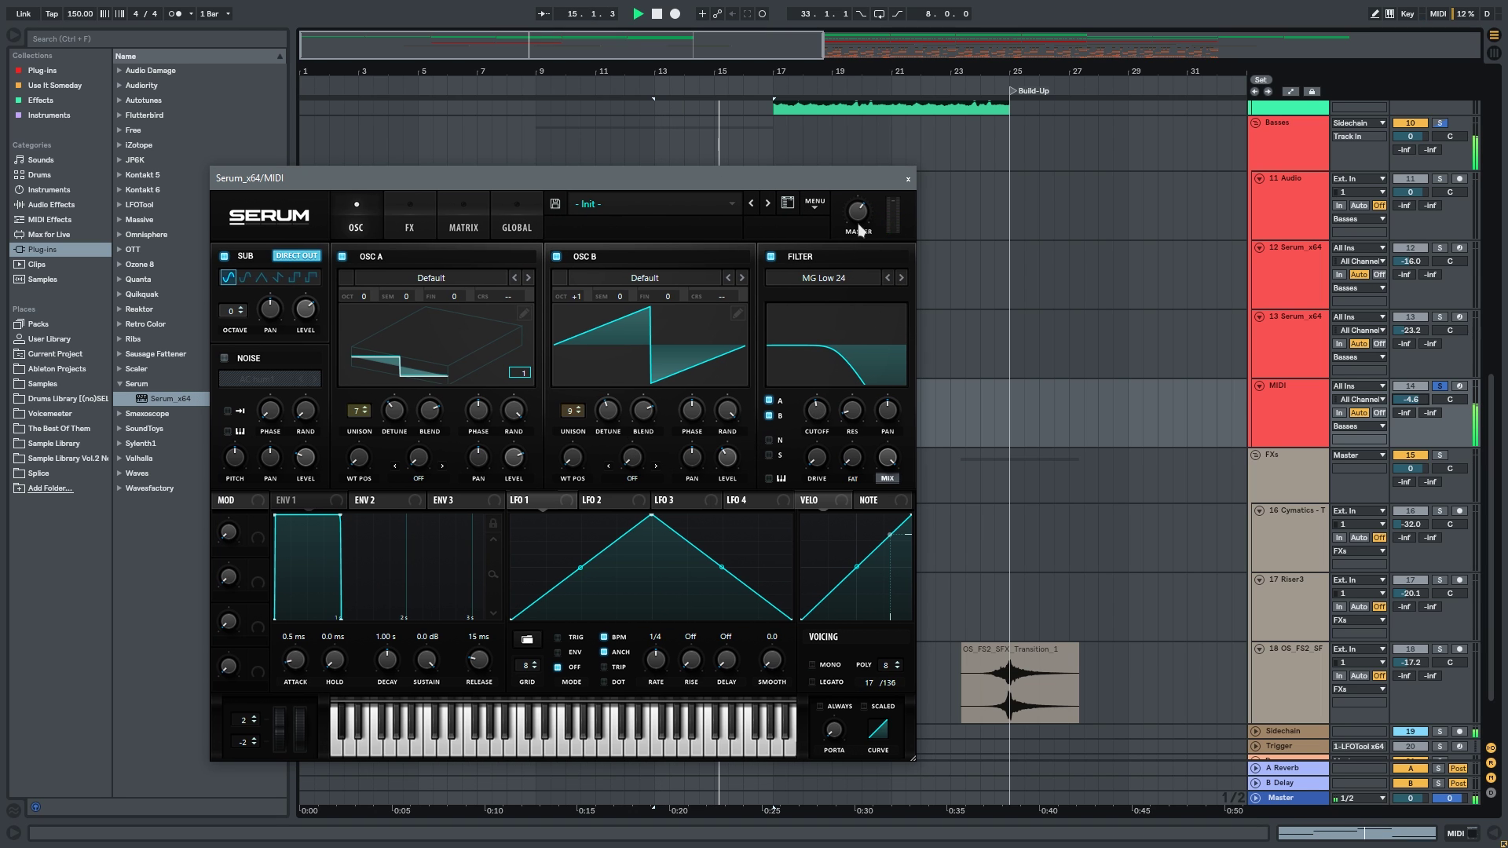
drag(810, 417, 809, 413)
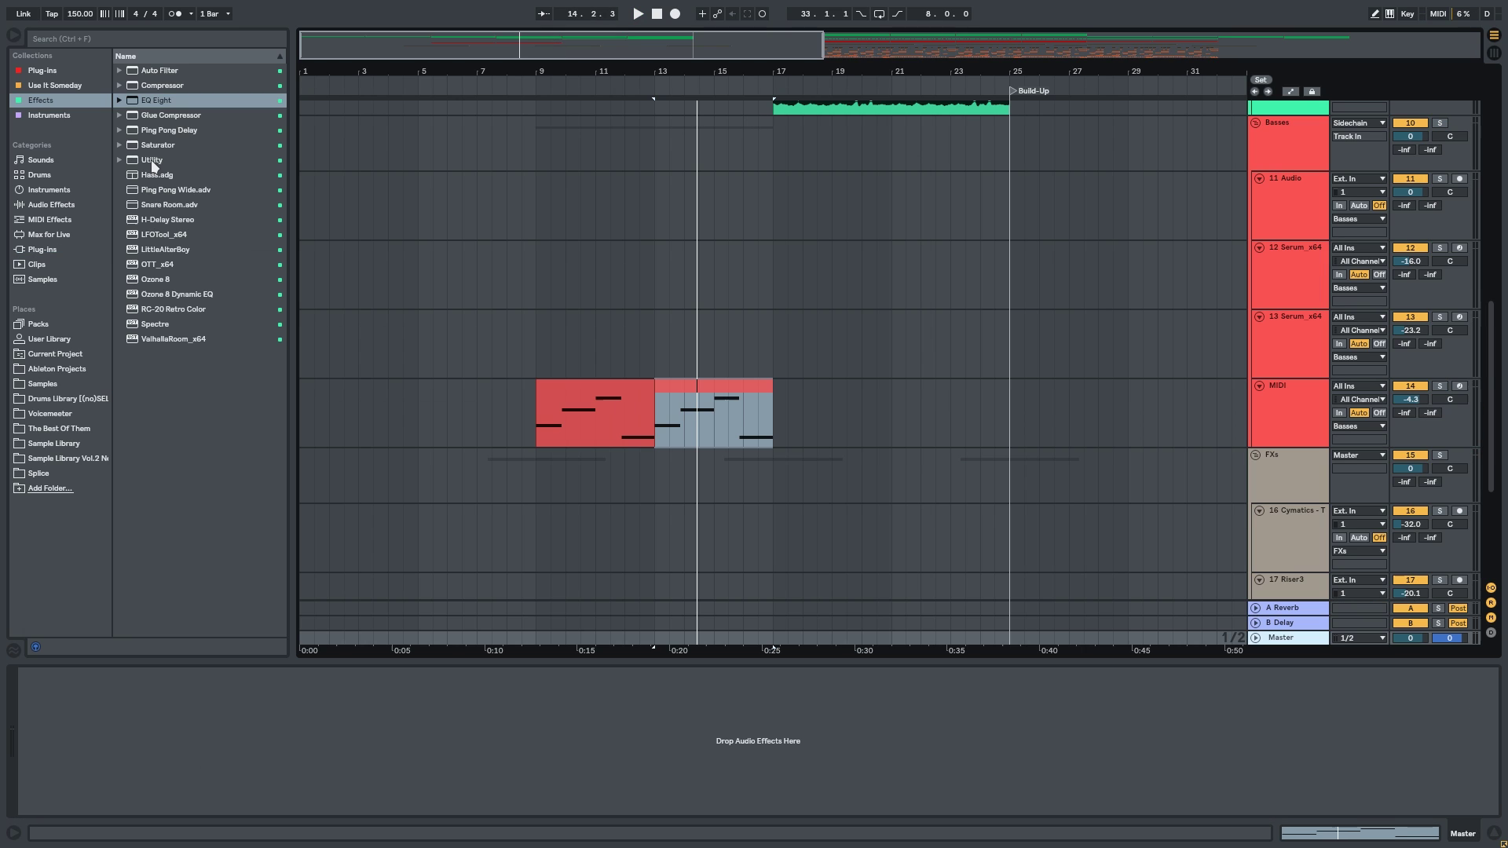
Add a Utility effect to the Master track and enable its Bass Mono at 125 Hz.
drag(152, 160, 226, 186)
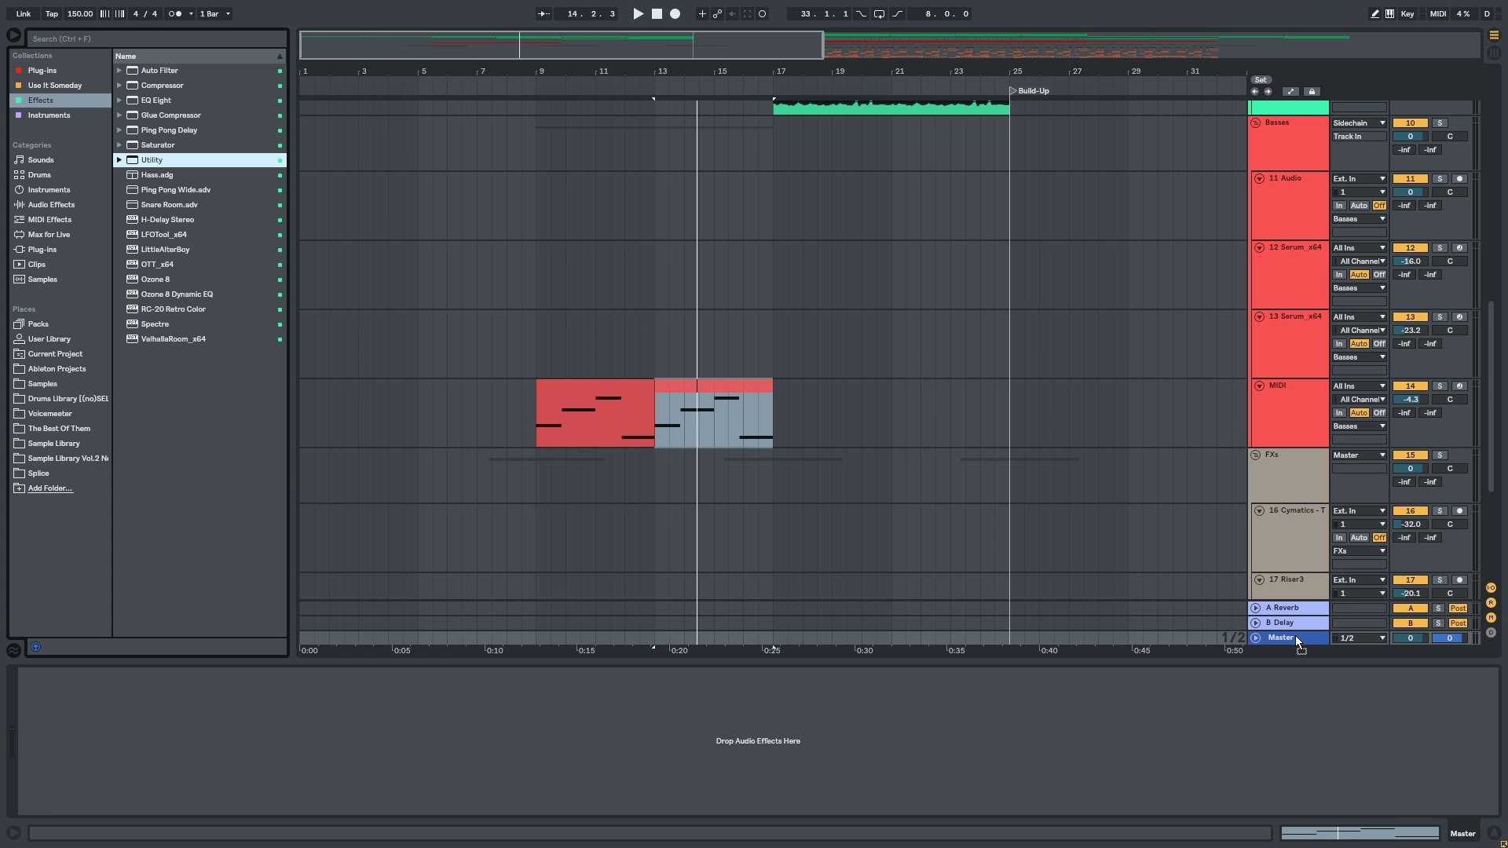
drag(1270, 636, 49, 748)
click(49, 793)
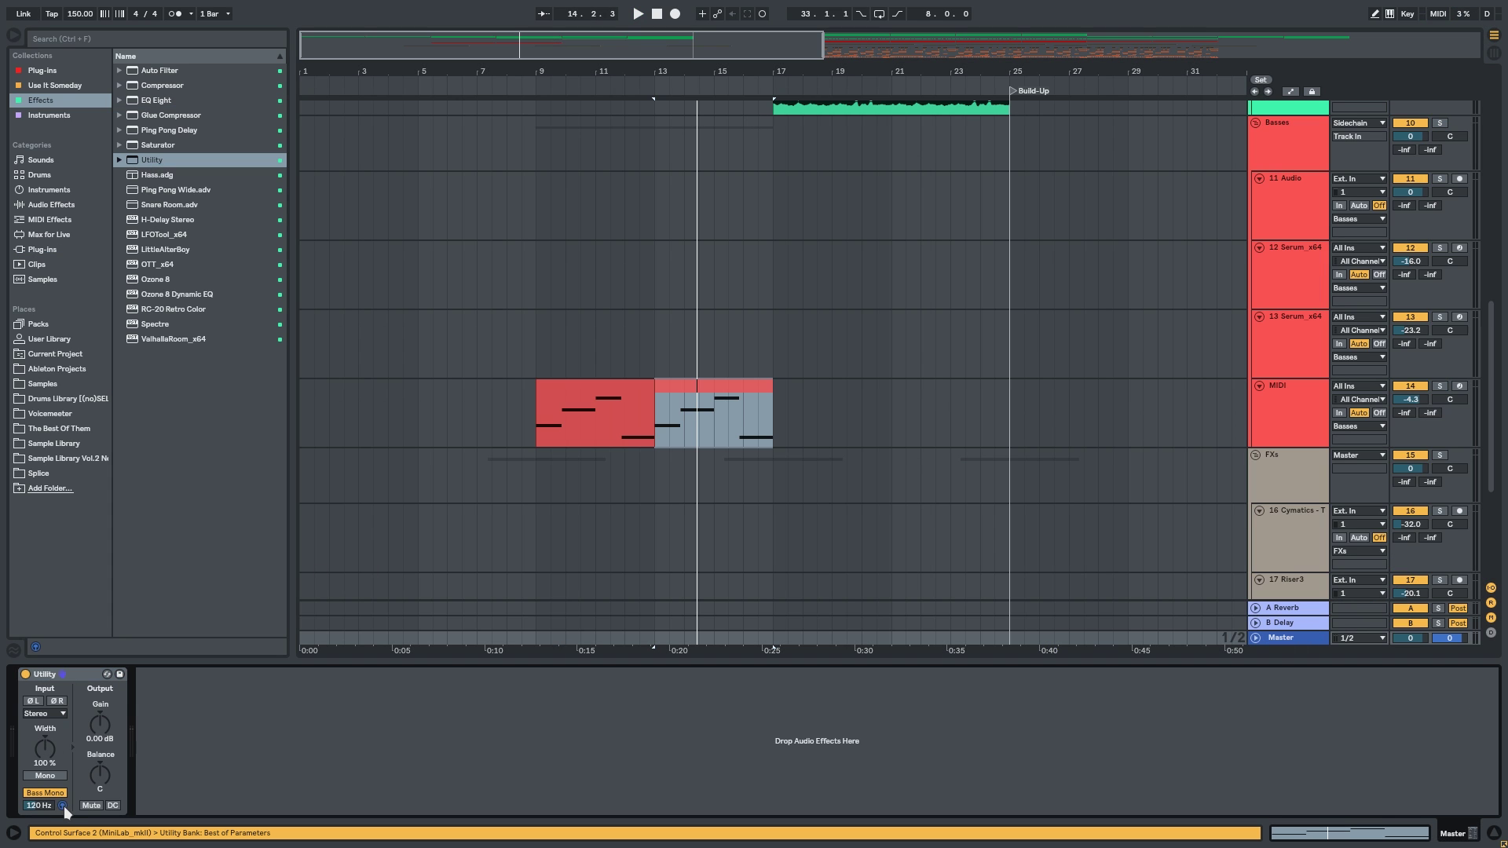
click(40, 807)
text(125)
key(Return)
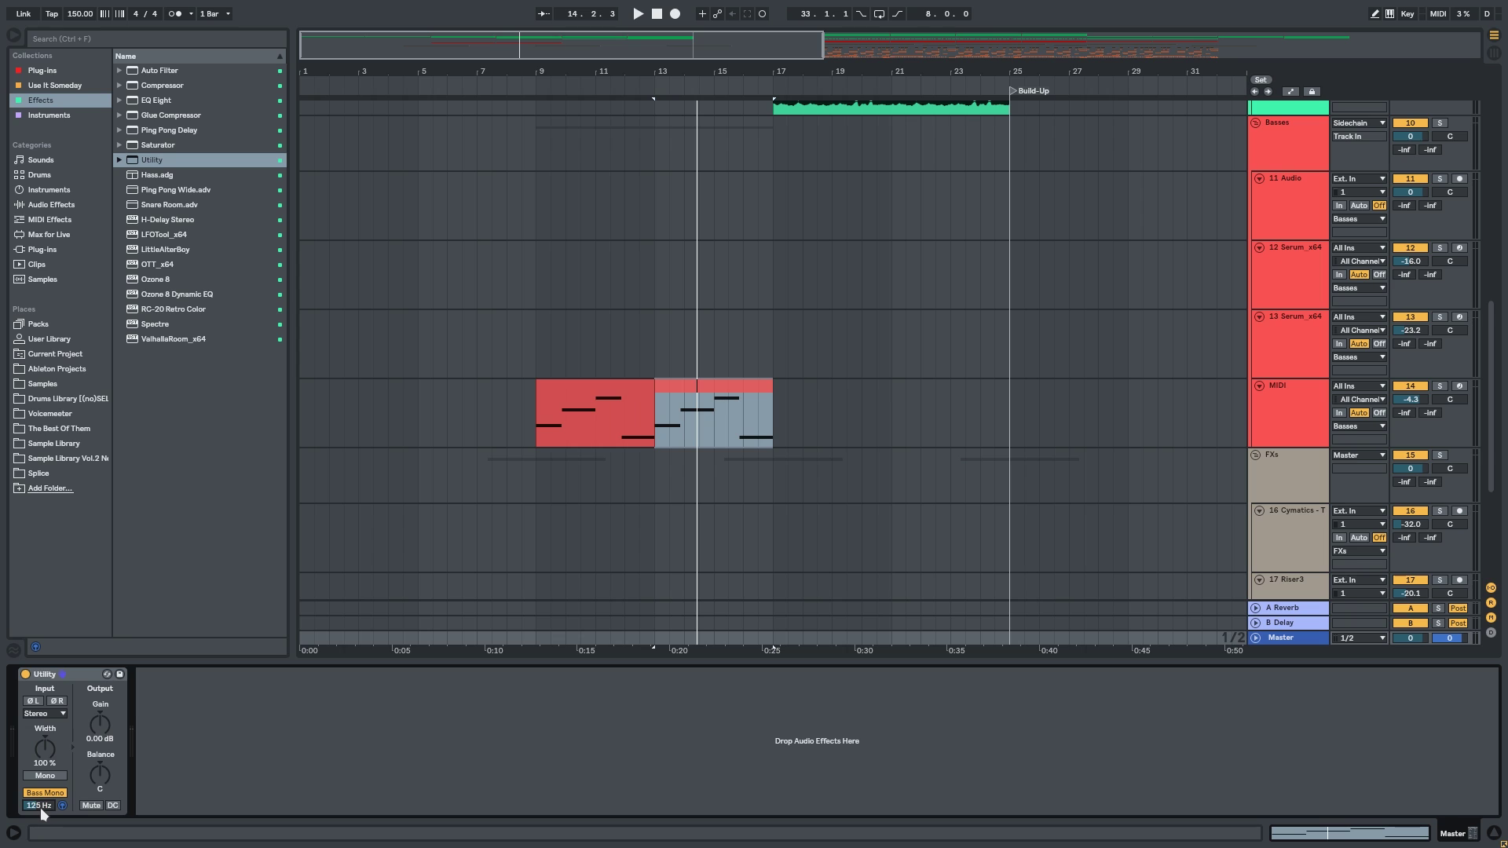
Play the bass and audition the mono low end using Utility's Bass Mono listening option.
key(space)
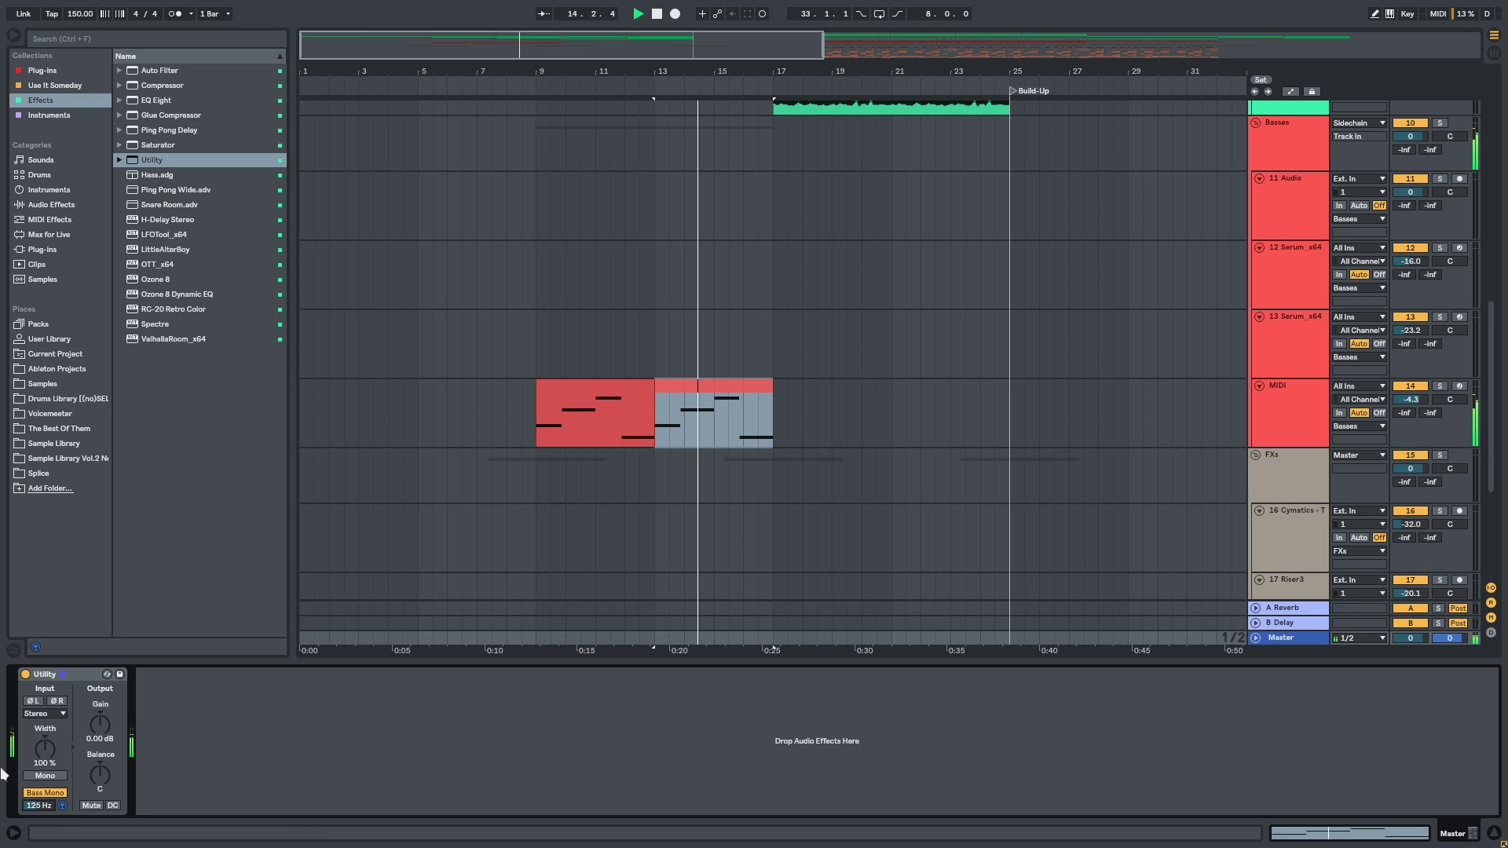
key(space)
click(62, 805)
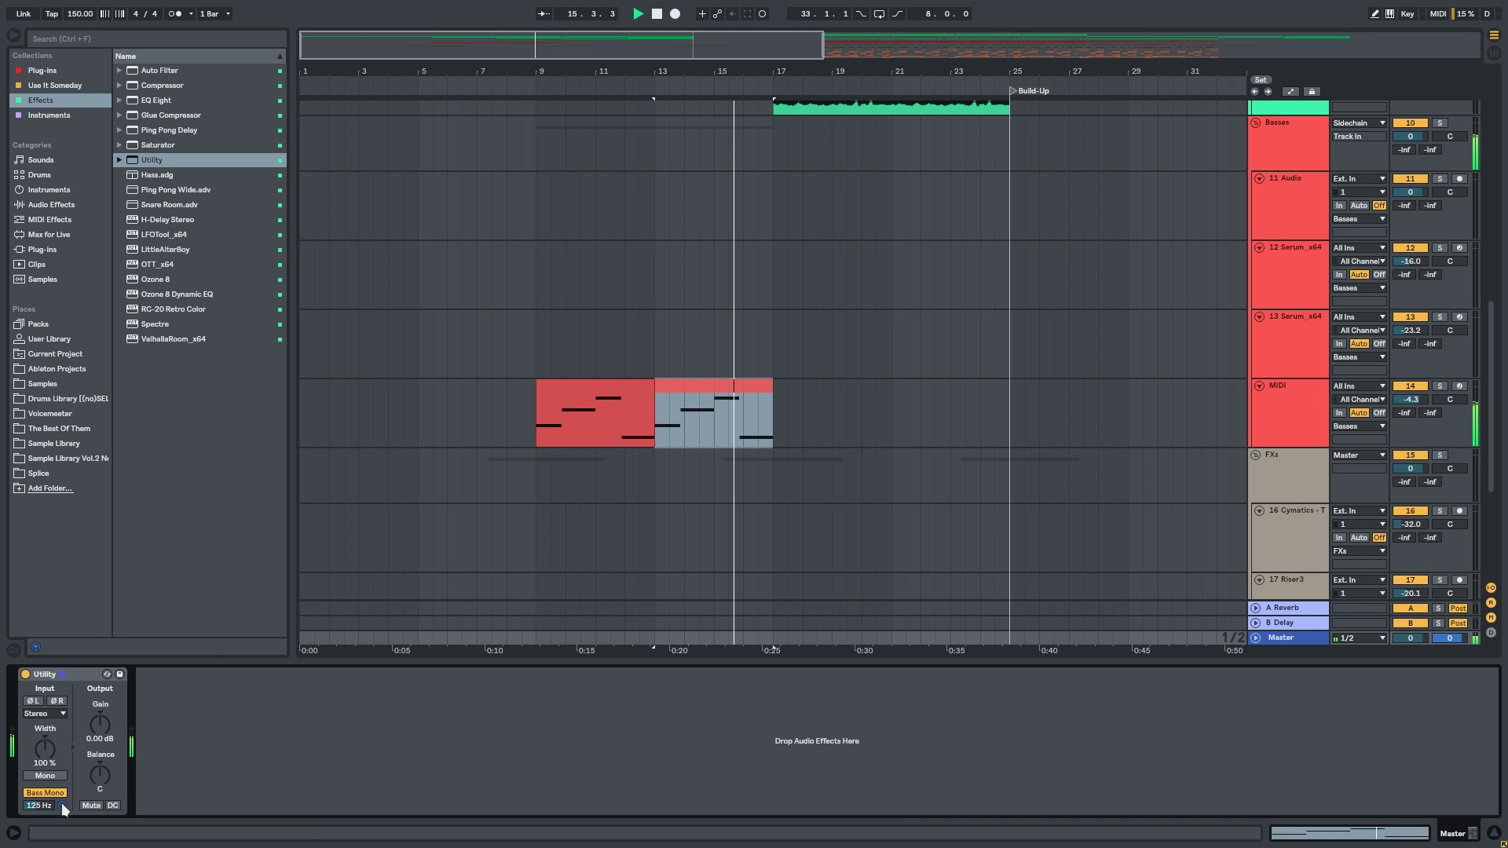
Play from the bass clip at bar 9, lower the bass track's volume to -5.0 dB, and solo it.
click(611, 445)
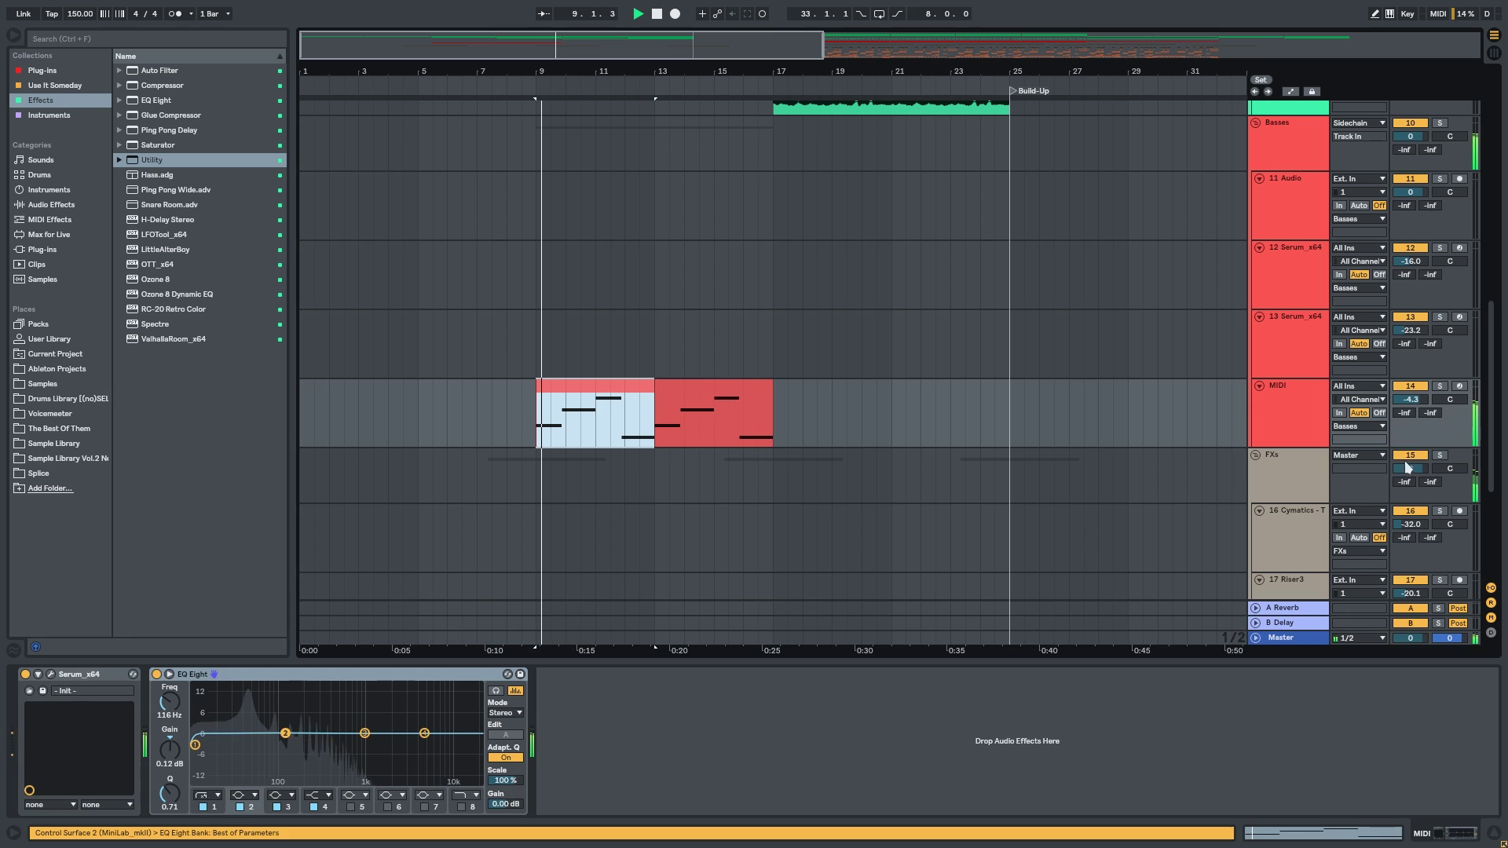
click(1439, 386)
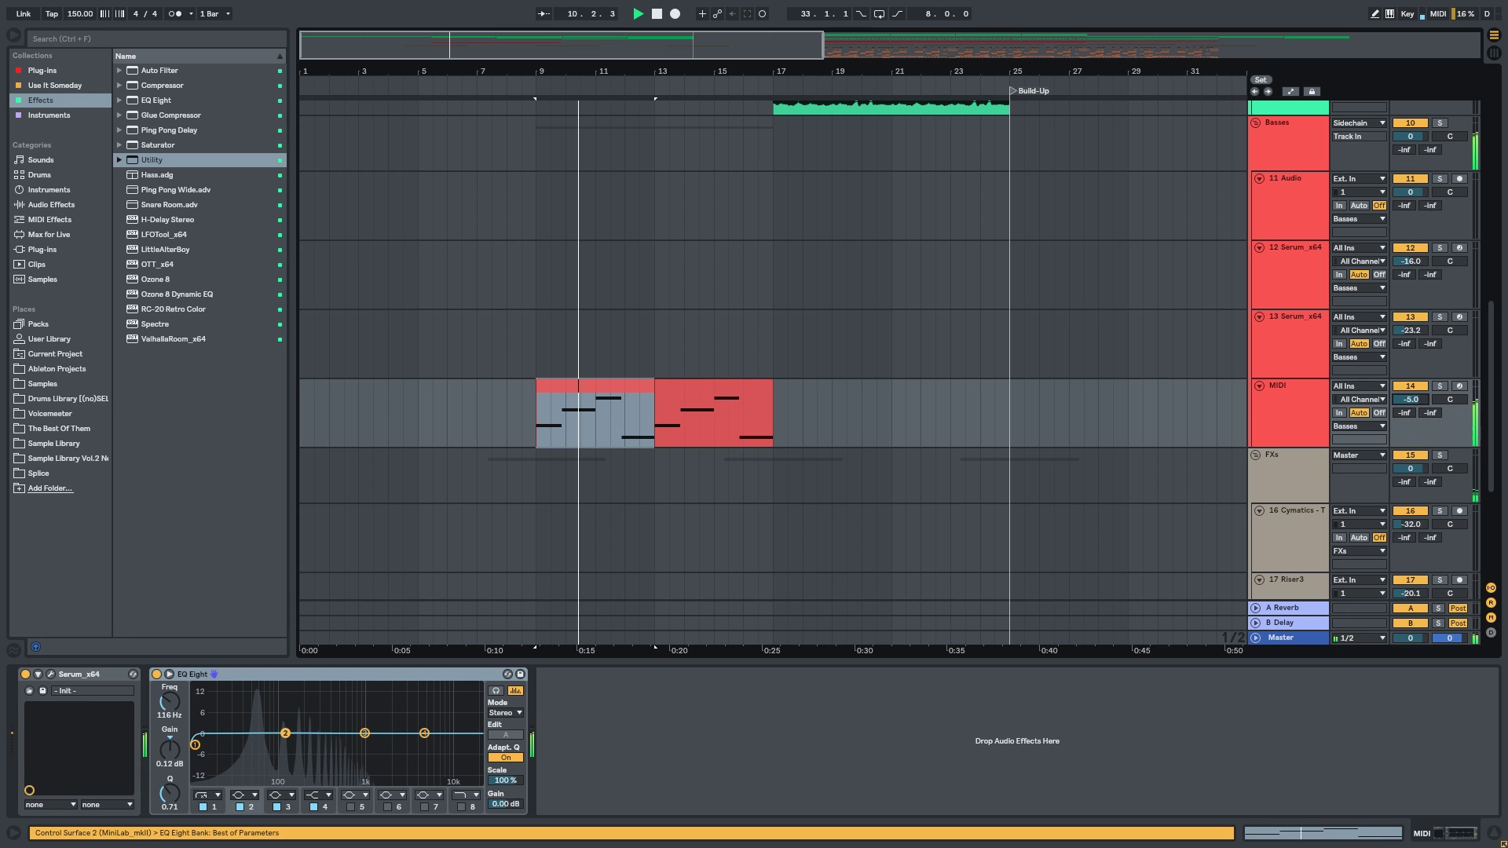
click(1281, 415)
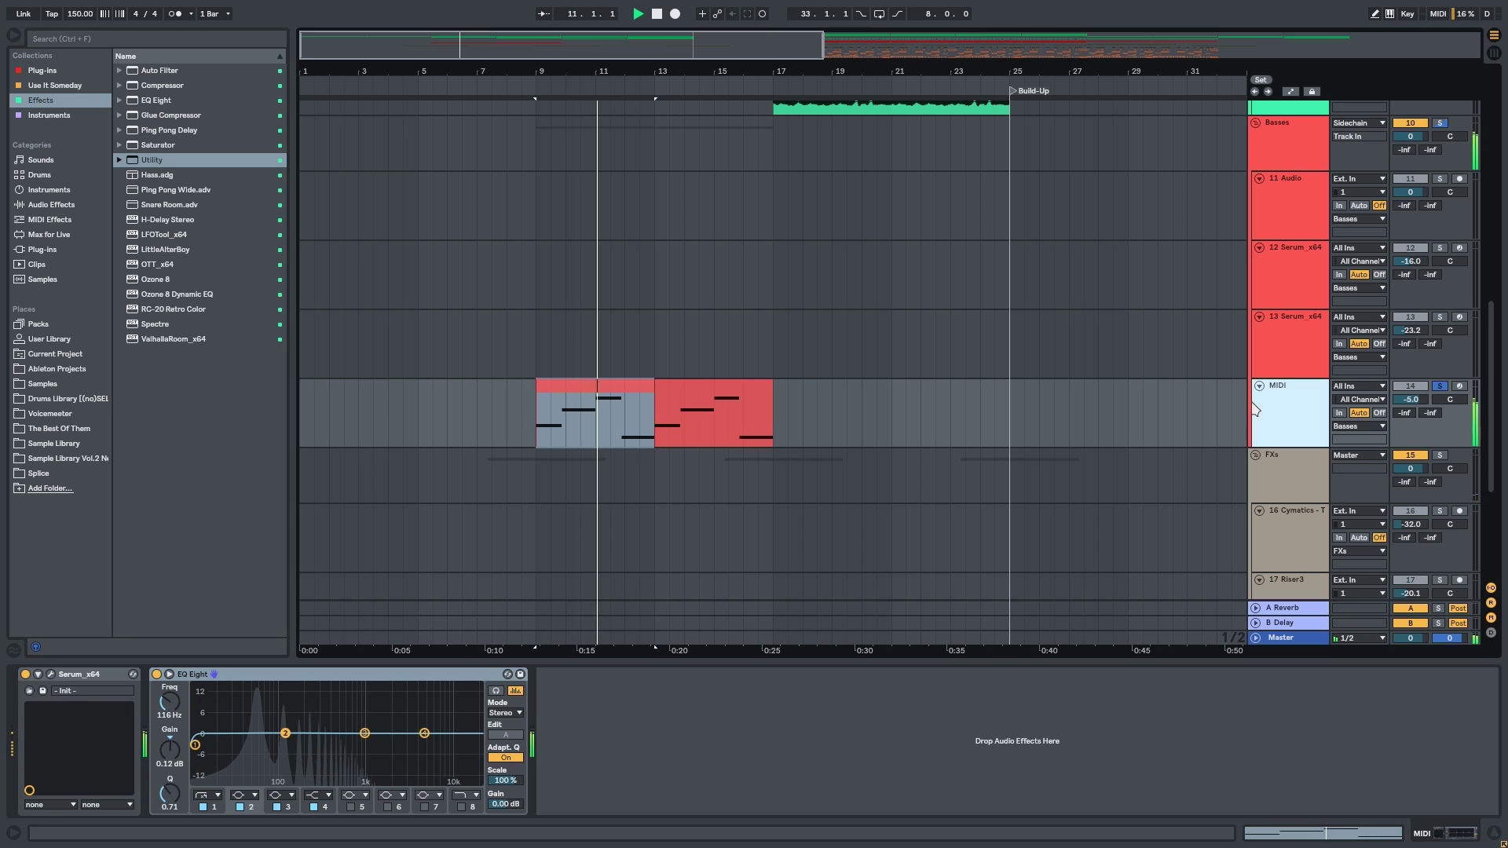
Open Serum on the bass track and load the BS That Reece preset from Flyin Pants Making.
click(51, 674)
click(829, 82)
mouse_move(982, 203)
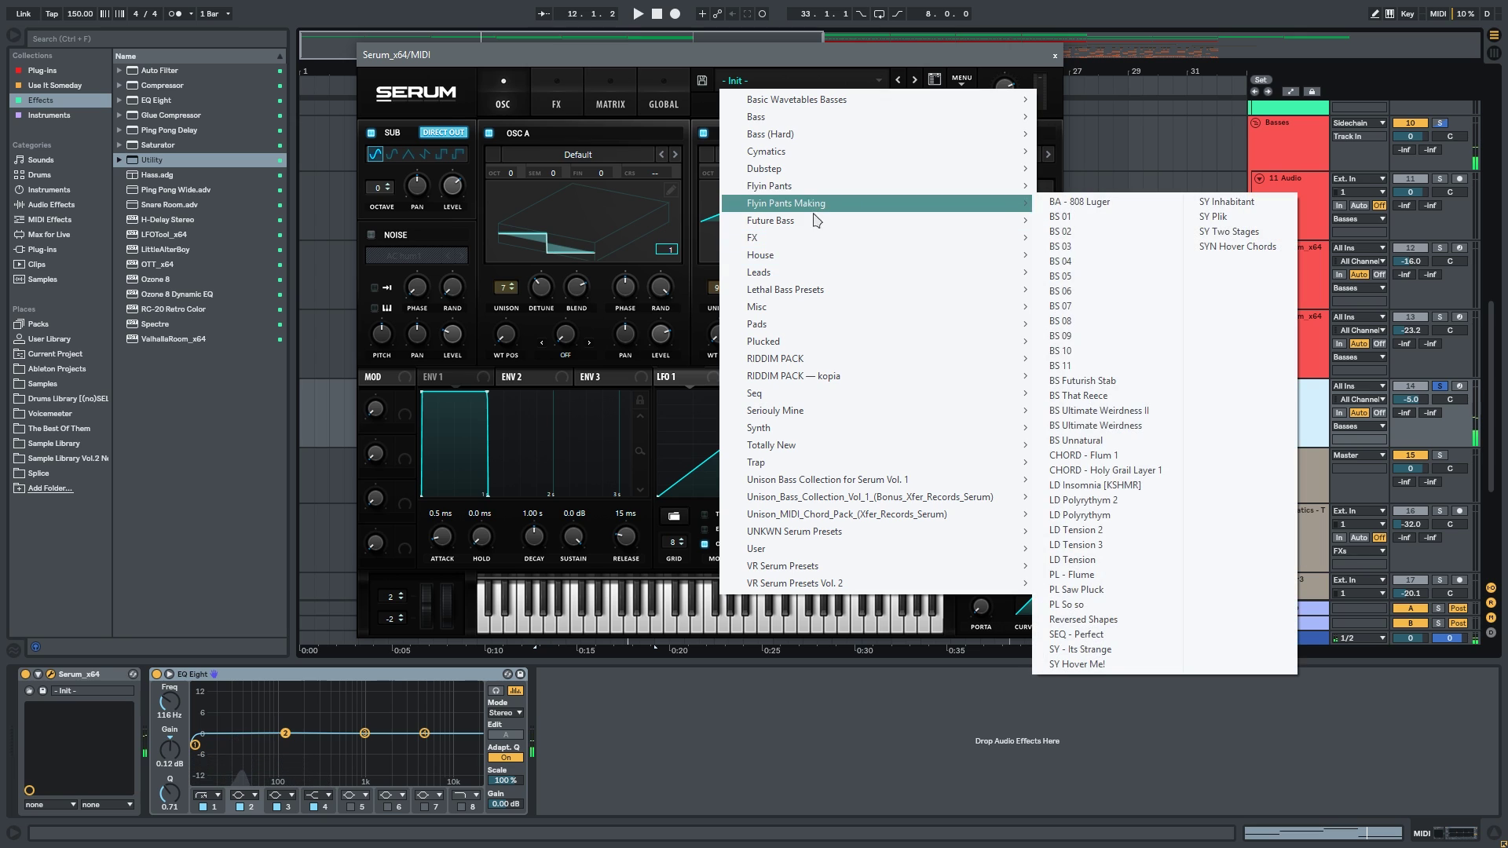
click(1093, 396)
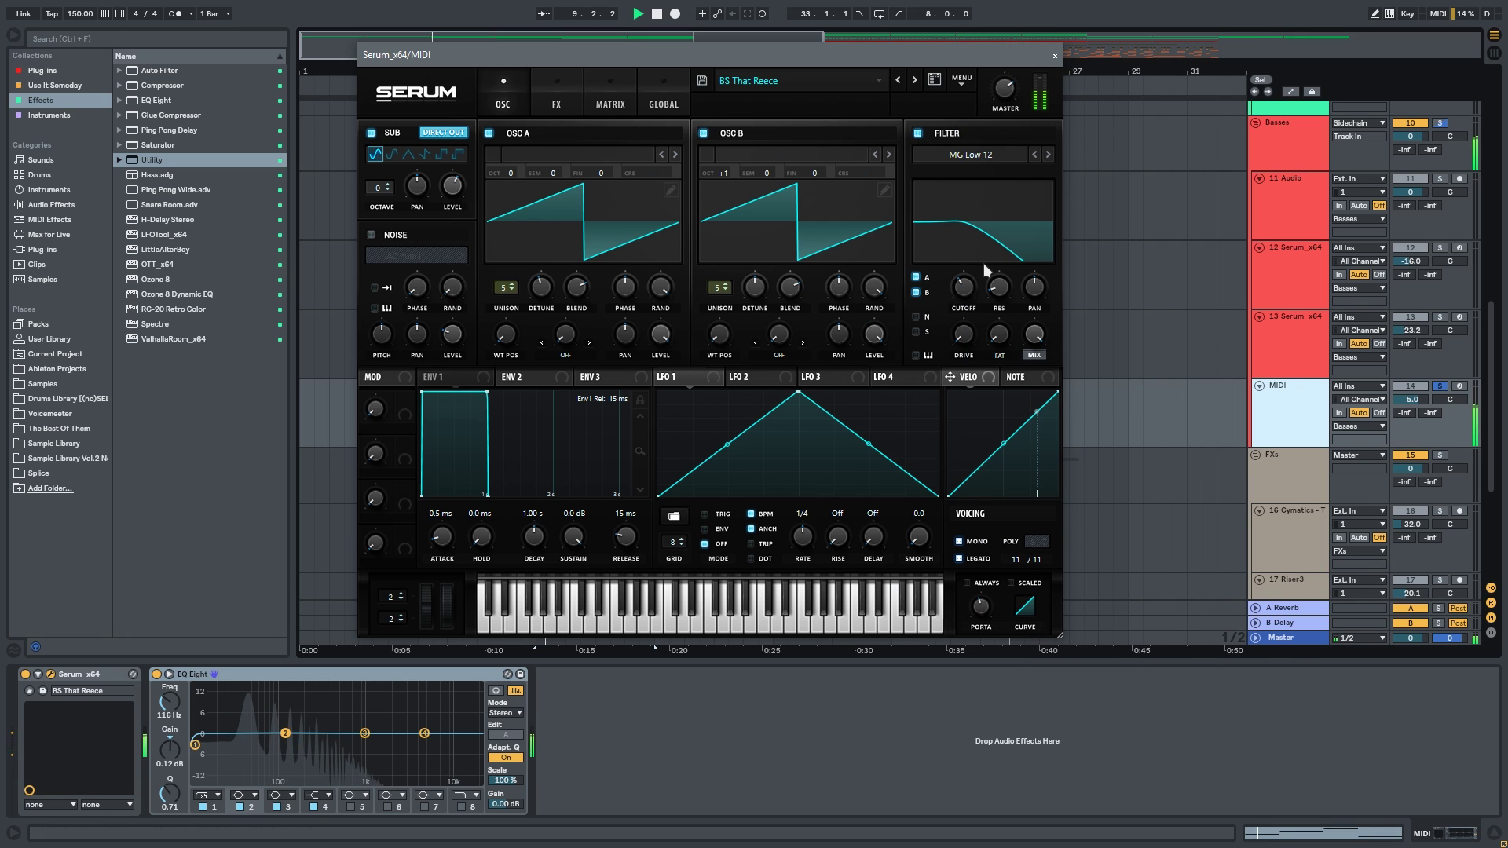
Set the filter to MG Low 18, and give oscillator A 7 and oscillator B 9 unison voices.
click(1049, 154)
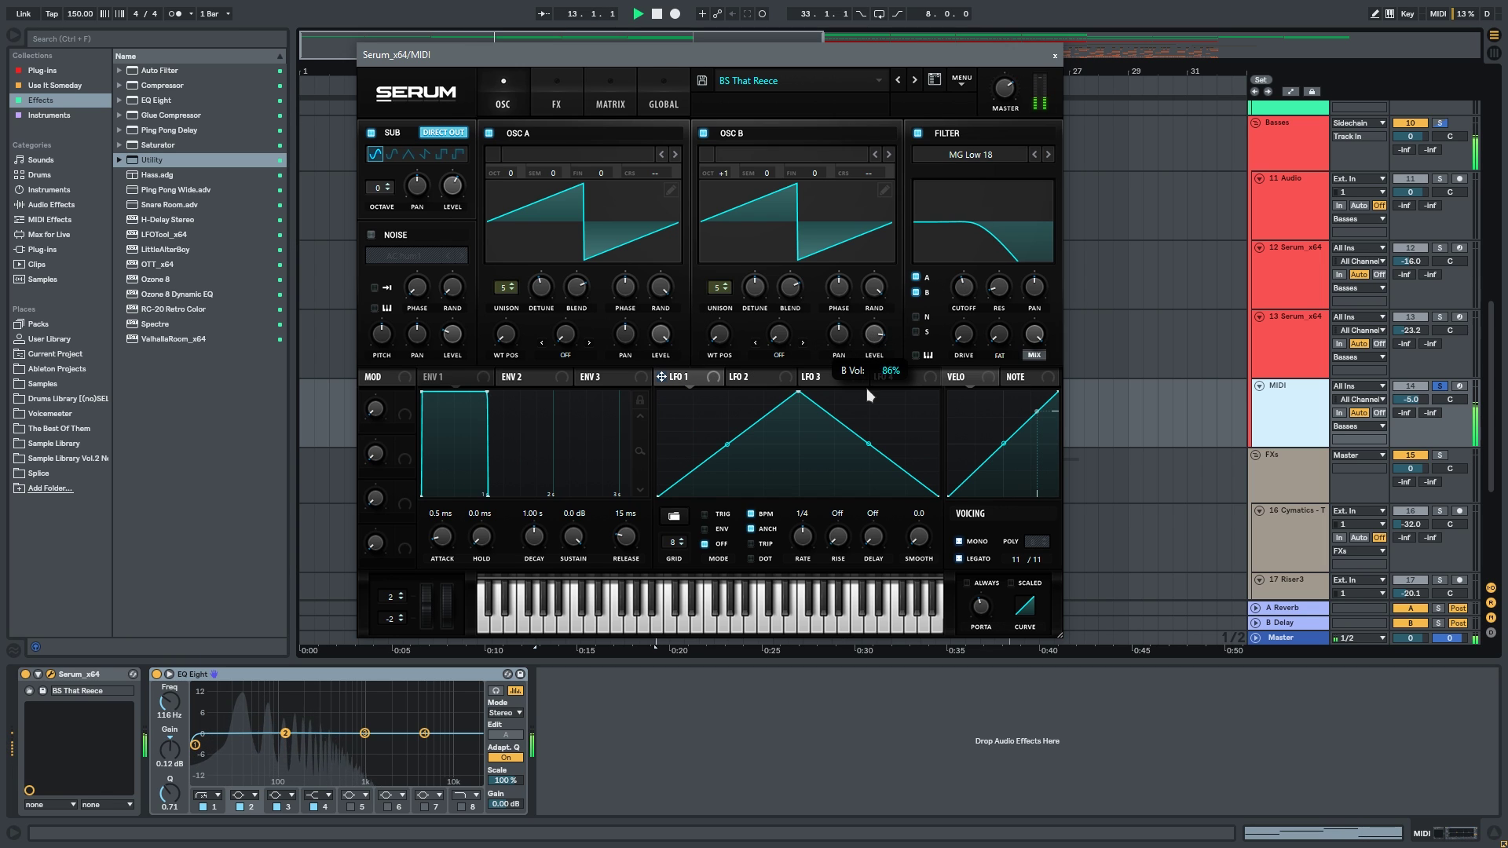
double_click(512, 285)
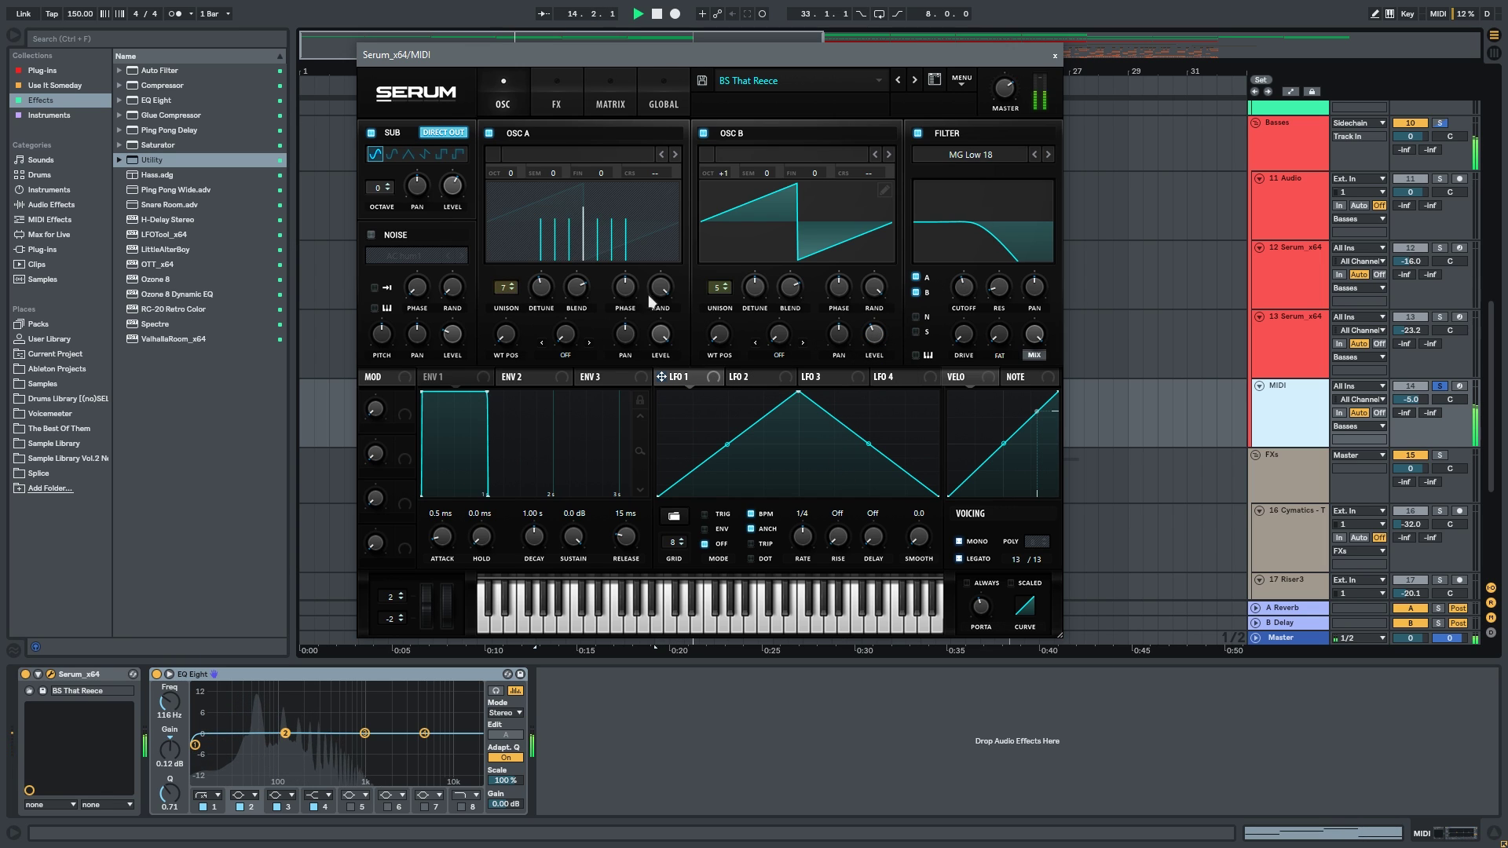
click(724, 284)
click(725, 284)
click(724, 284)
click(725, 284)
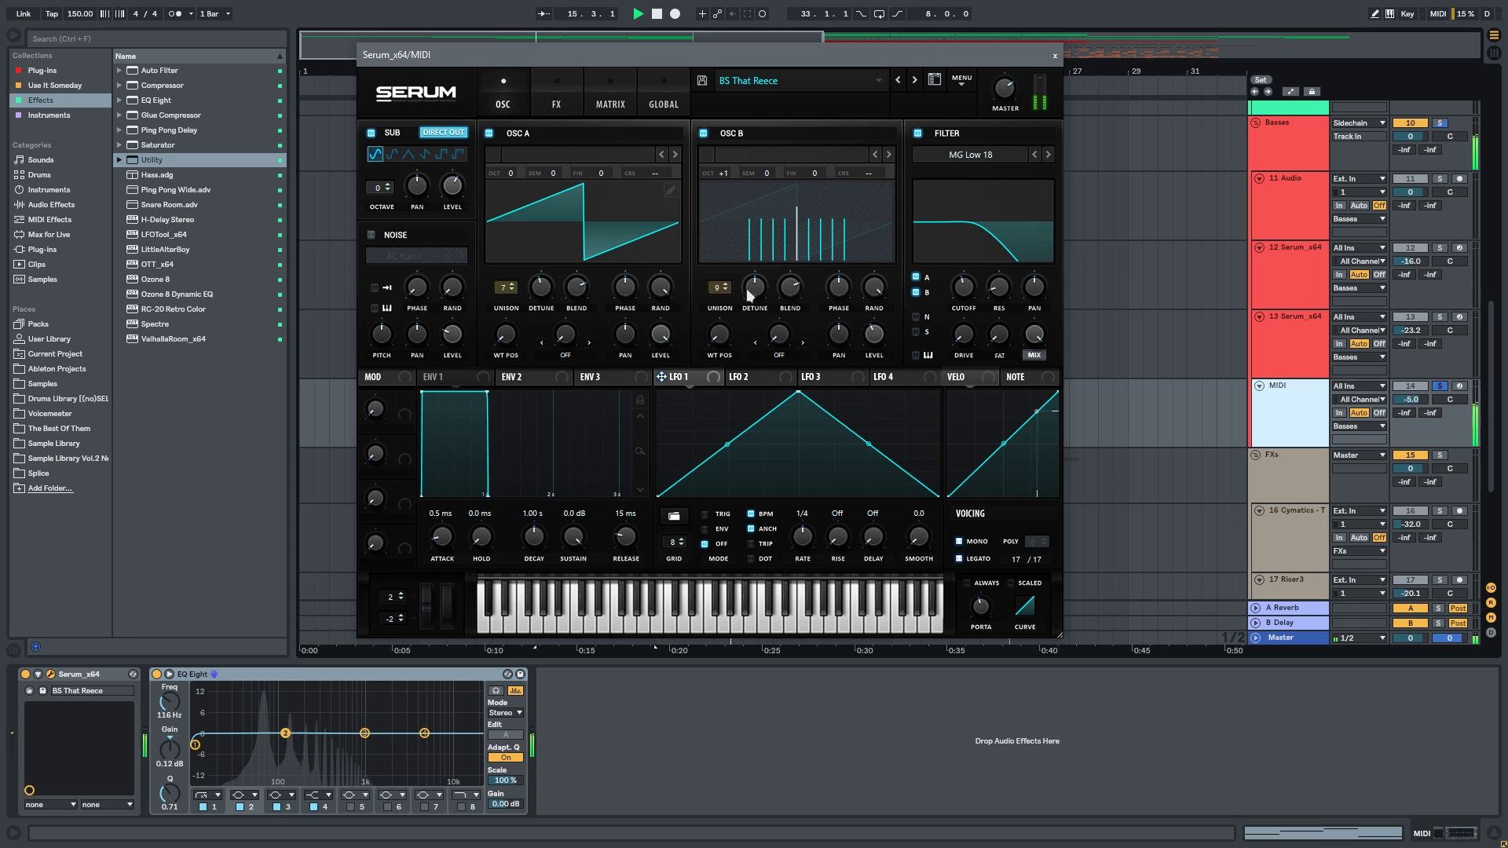
Hide the Serum window, the browser and the device view to enlarge the arrangement.
key(ctrl+alt+p)
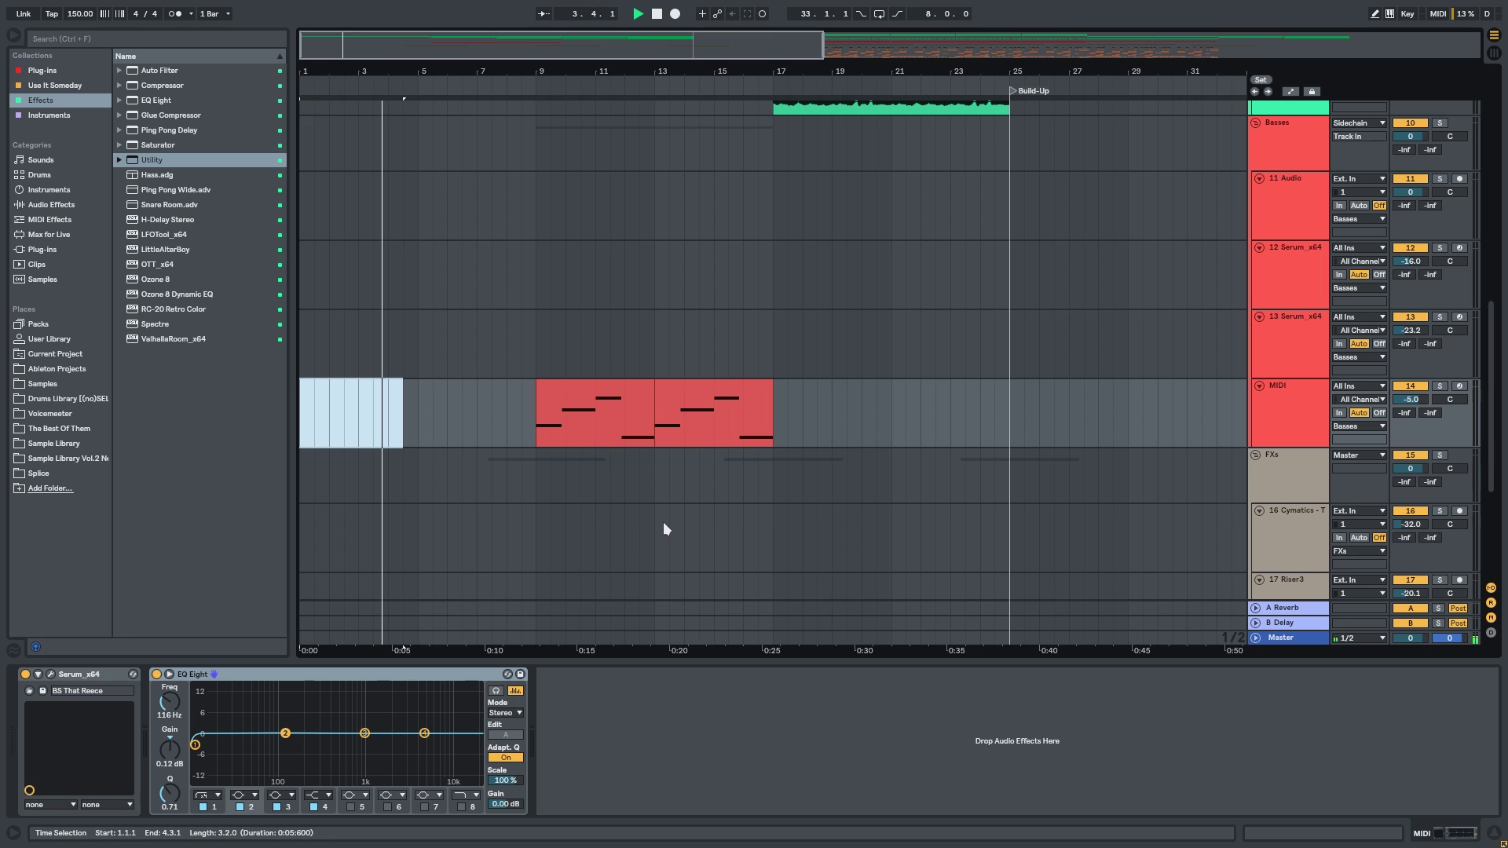
click(5, 35)
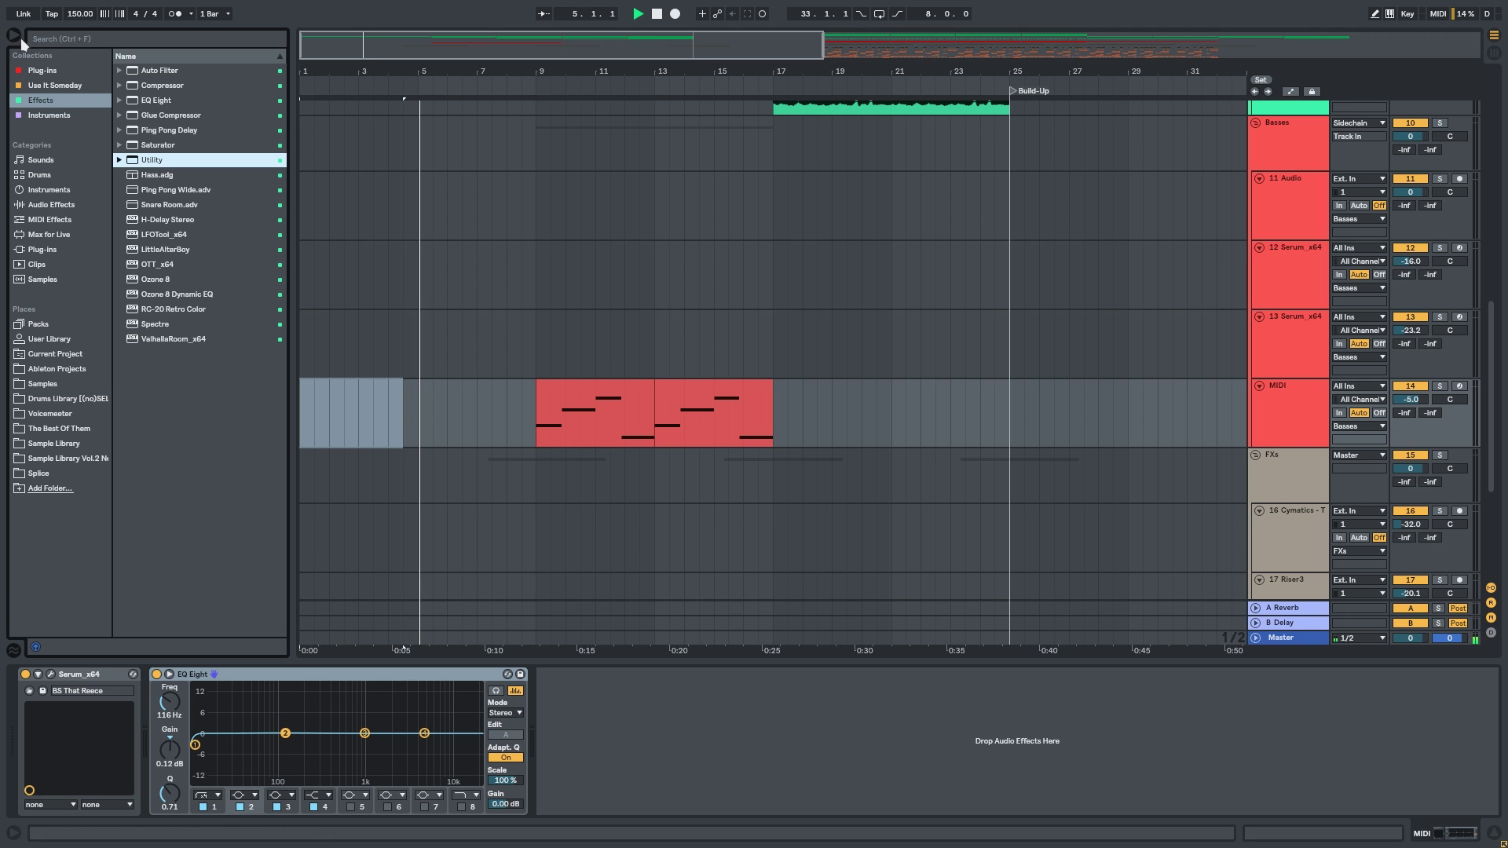
click(16, 36)
click(294, 275)
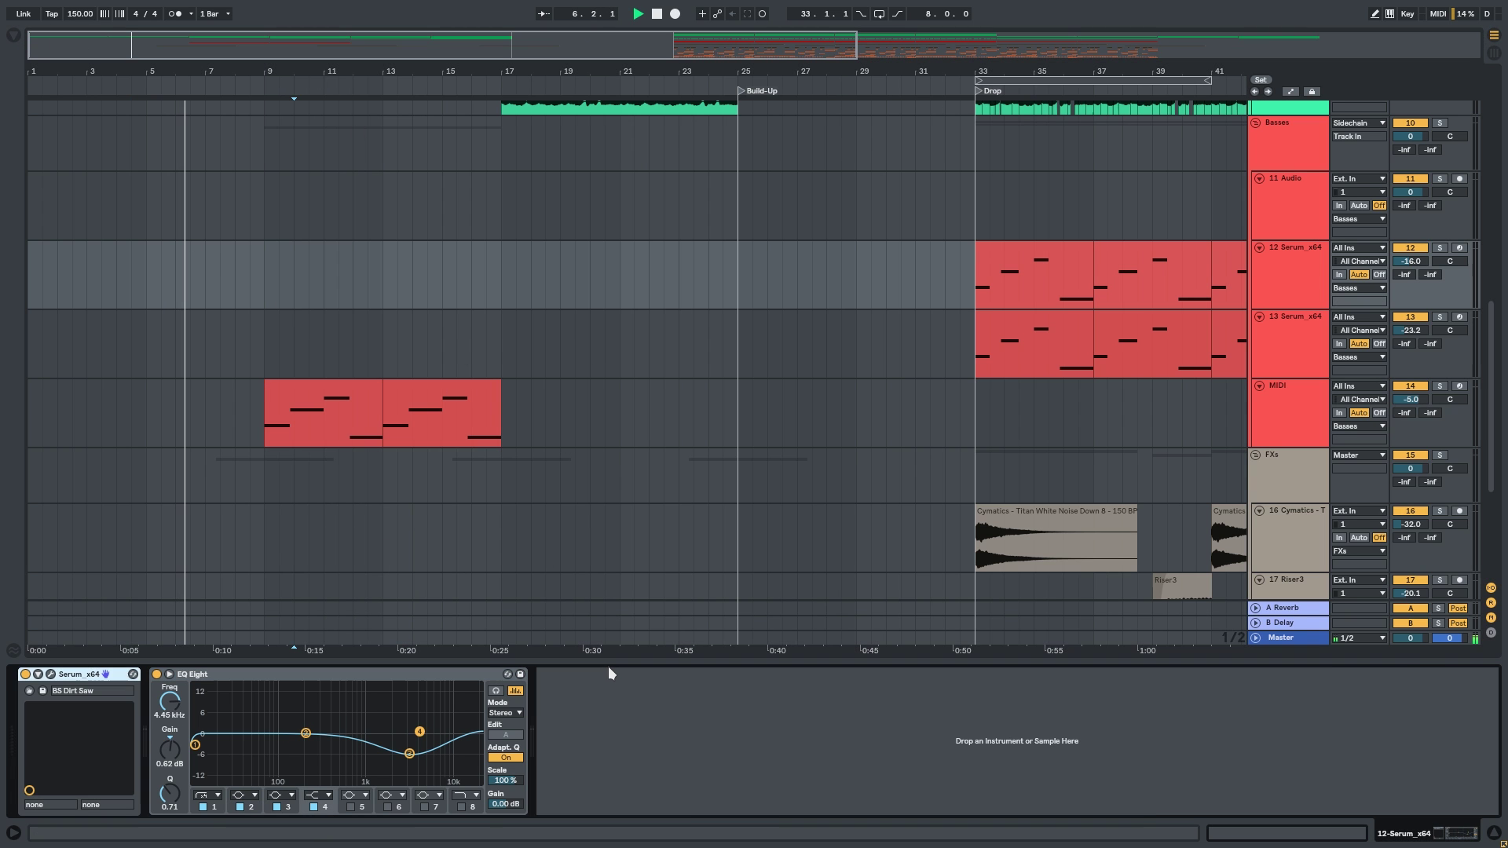
key(ctrl+alt+l)
Set EQ Eight's band 1 on the new bass track to a low shelf at about 170 Hz and -3.35 dB.
scroll(327, 595, up, 5)
click(326, 475)
scroll(388, 337, down, 4)
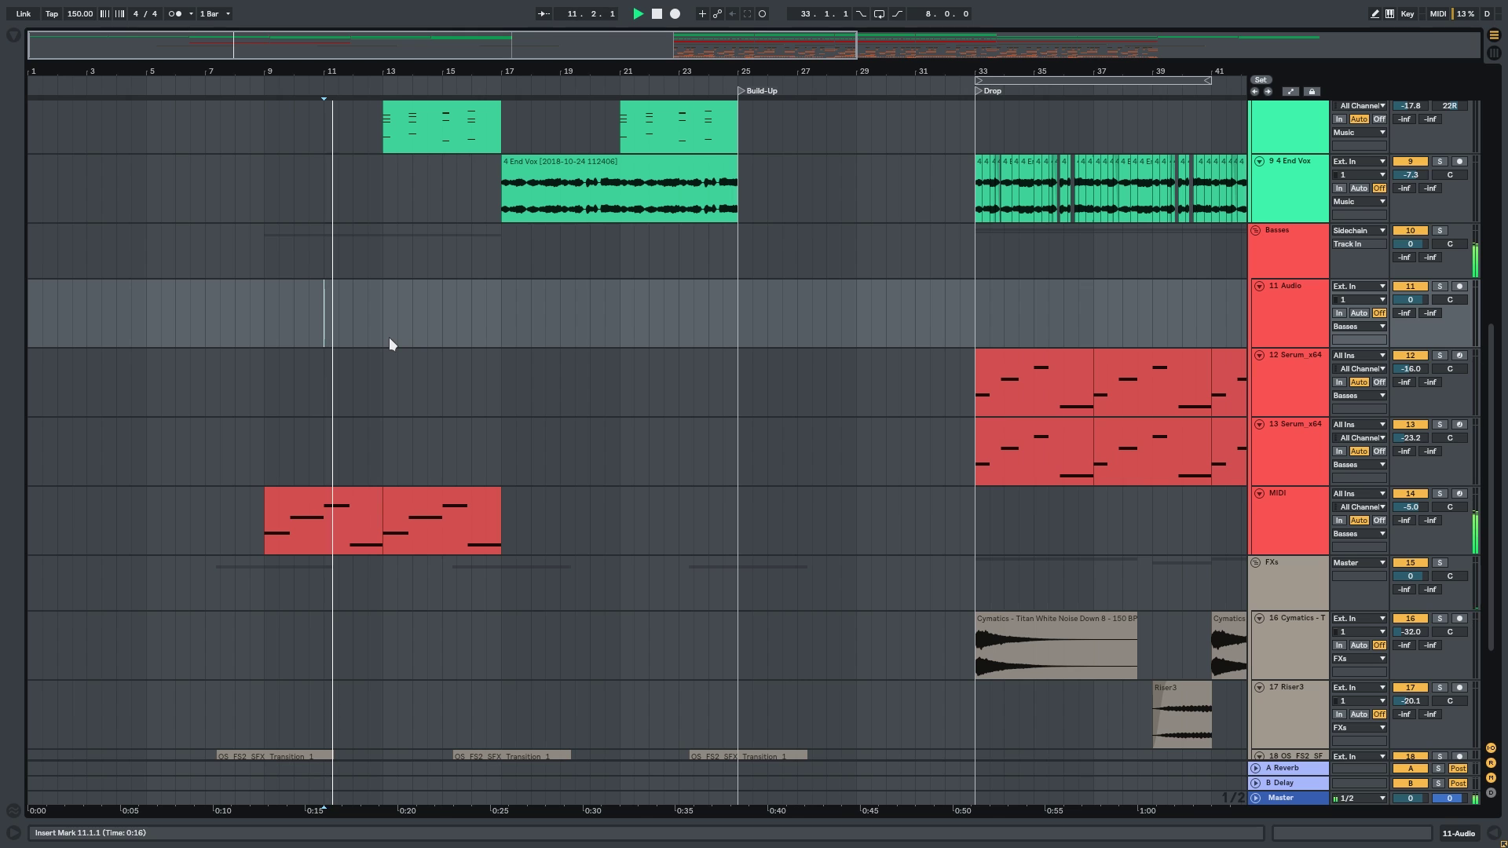
scroll(528, 615, down, 4)
click(1283, 345)
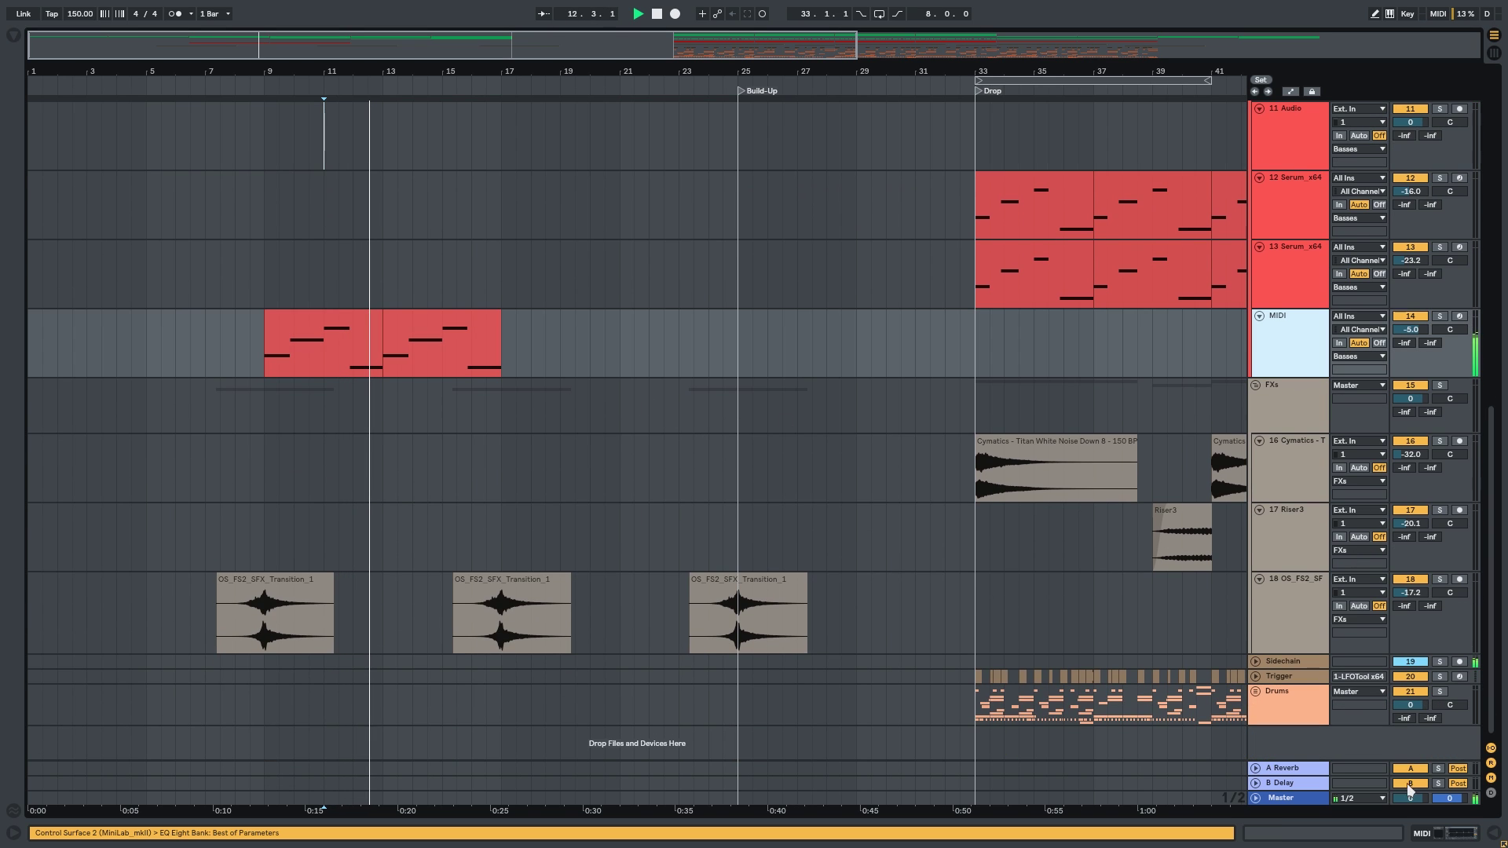
click(1443, 834)
click(210, 795)
click(202, 724)
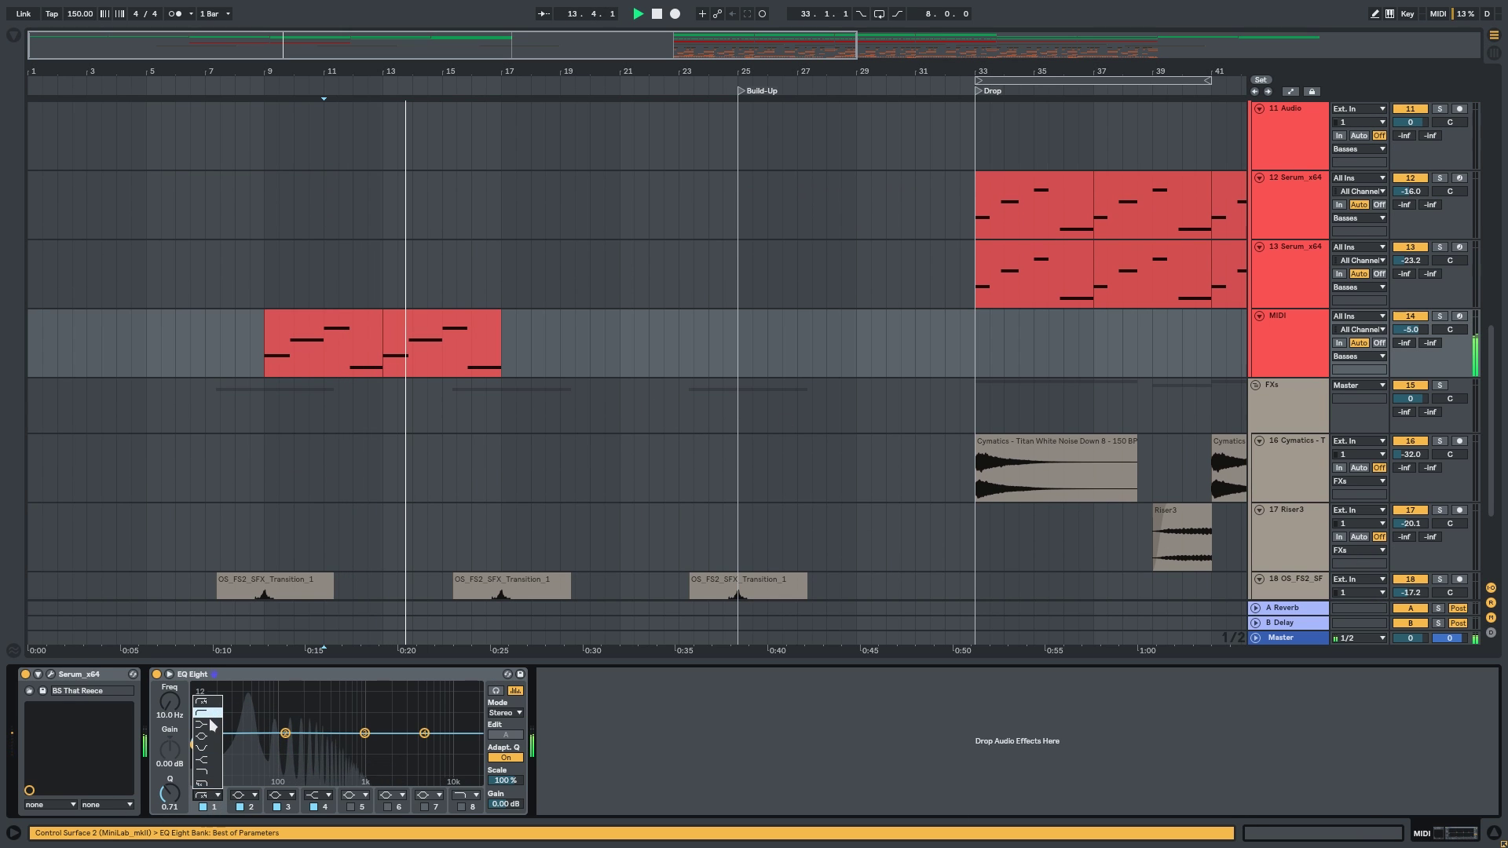
drag(205, 733, 304, 747)
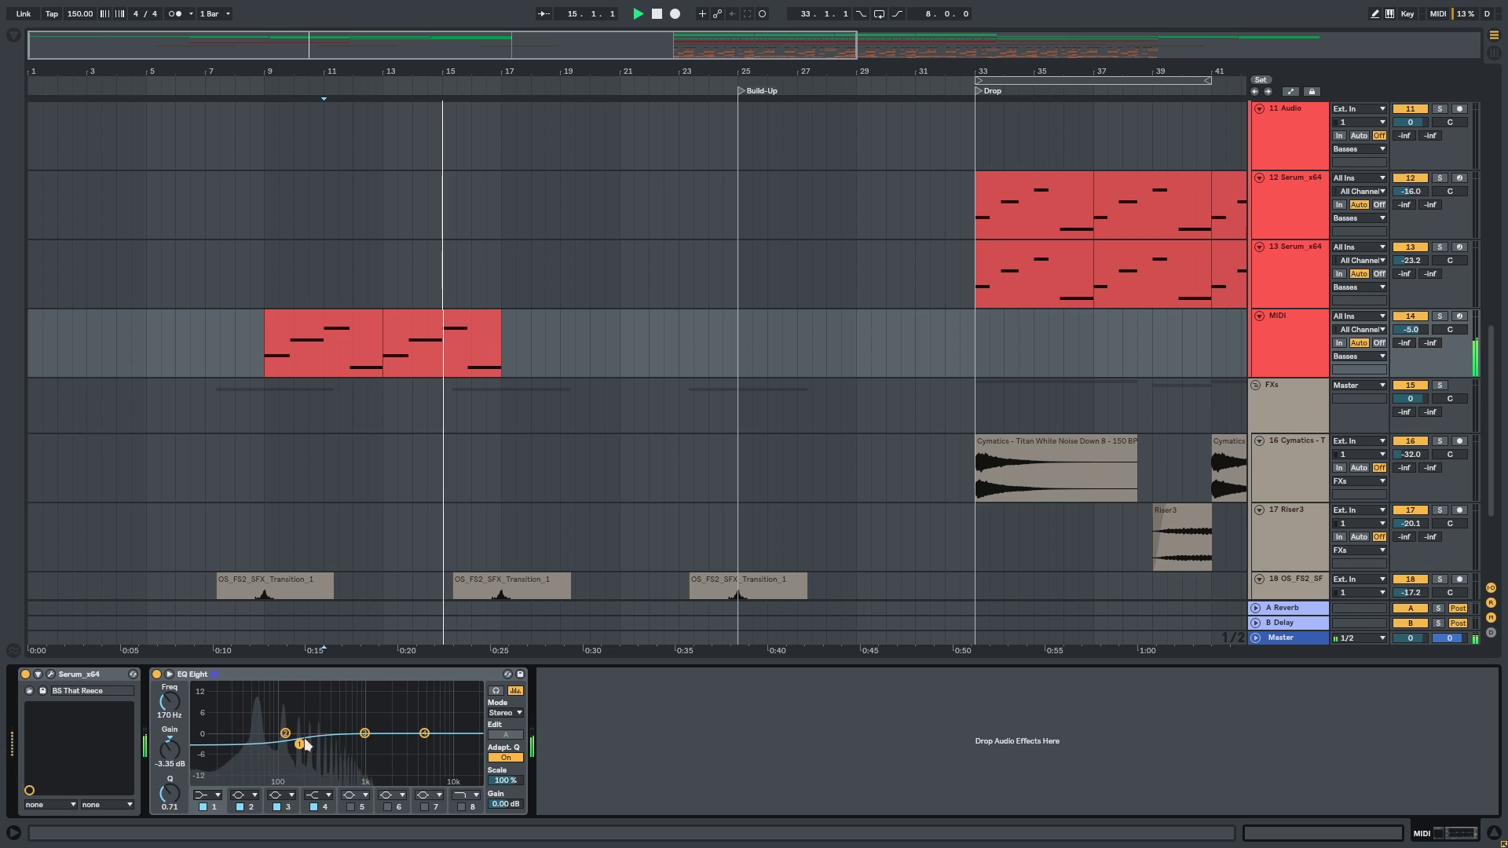
double_click(661, 658)
Raise the 4 End Vox track's volume to -6.9 dB while the intro plays.
drag(396, 232, 397, 460)
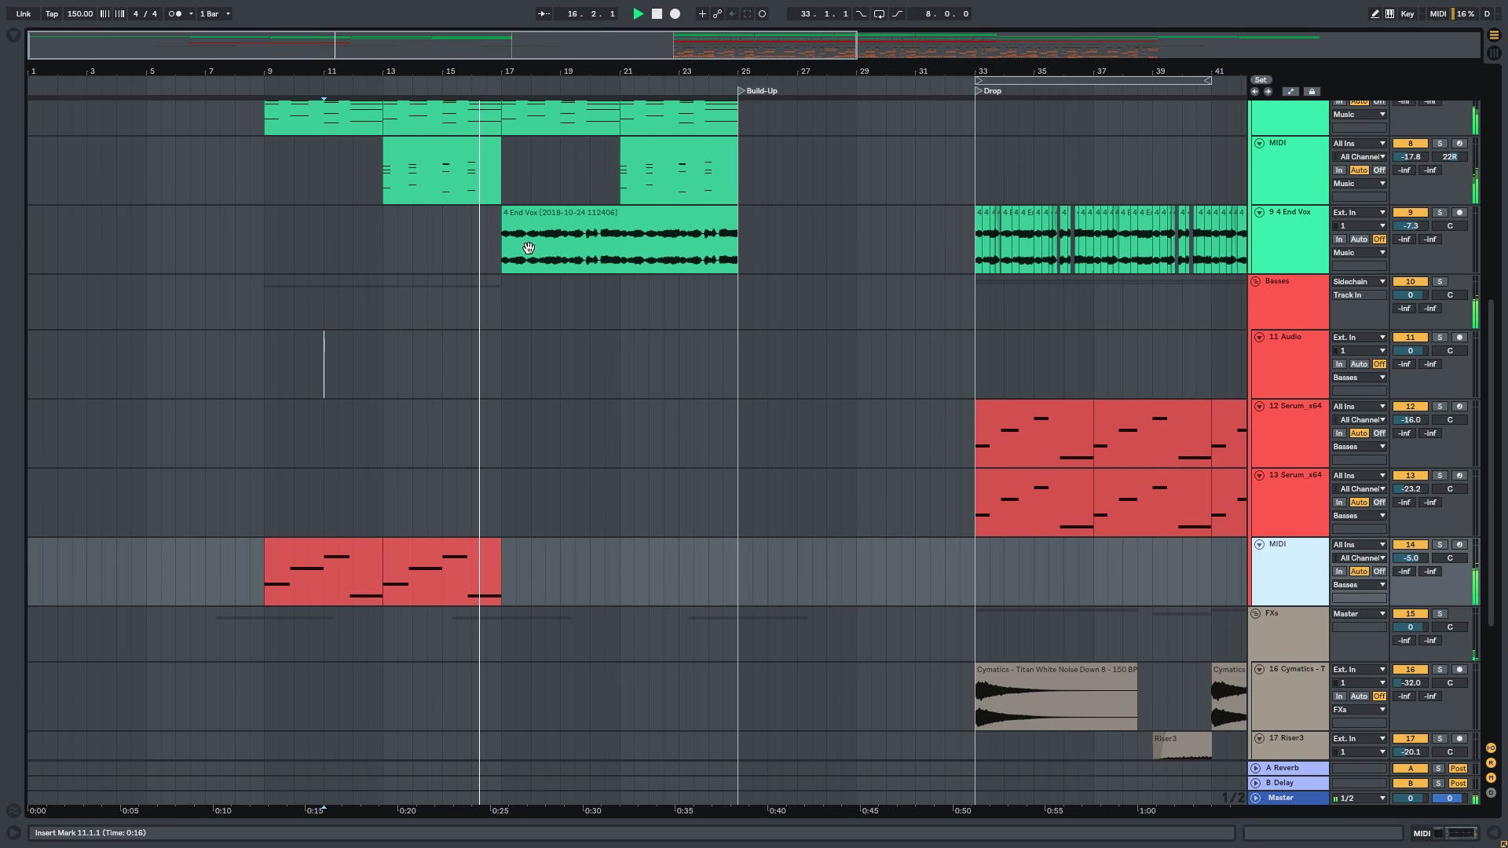
drag(529, 244, 642, 487)
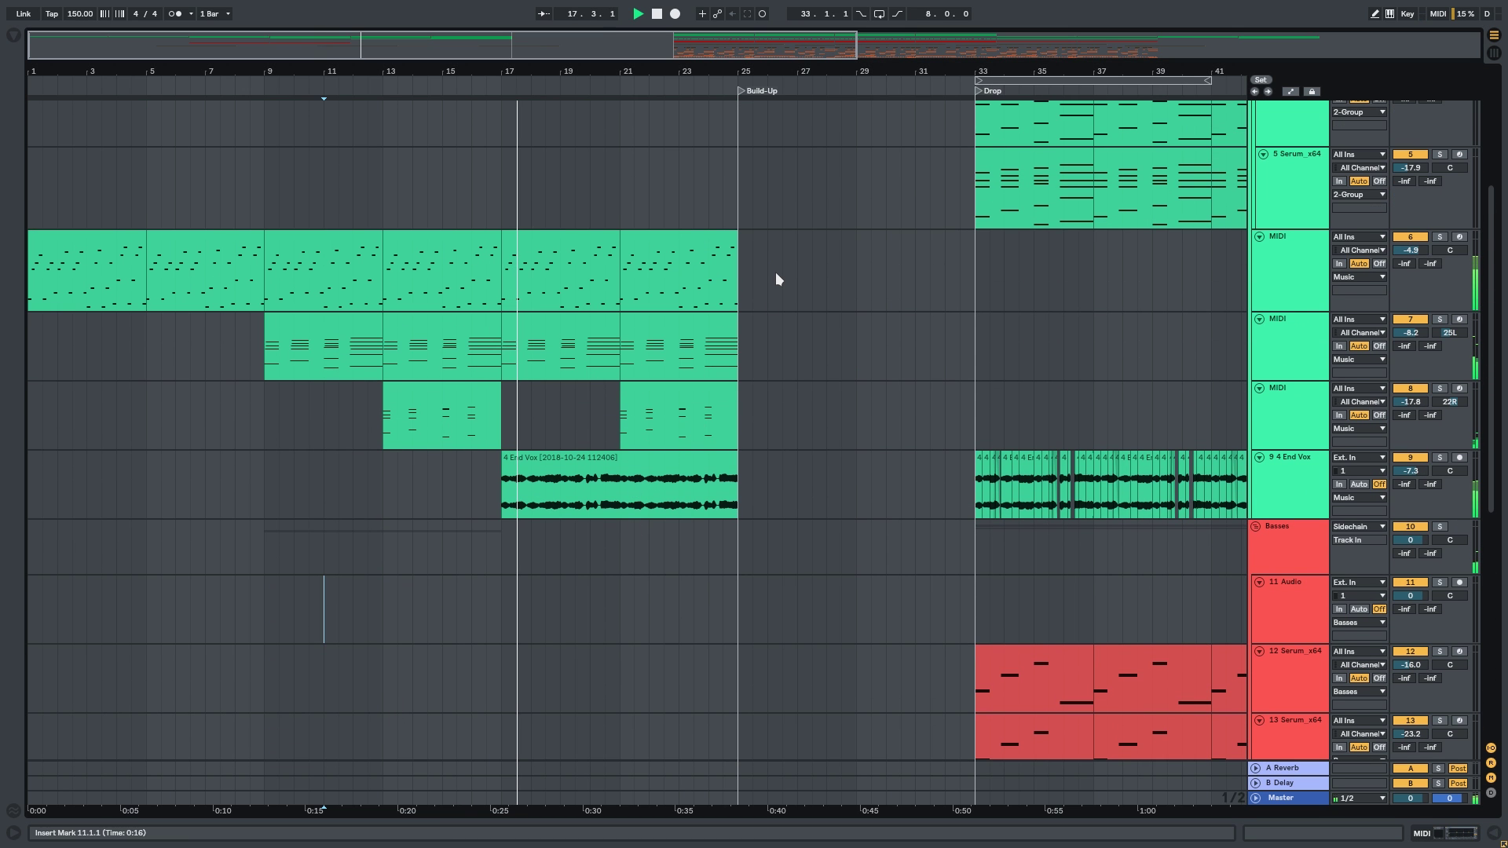
drag(1410, 470, 1410, 466)
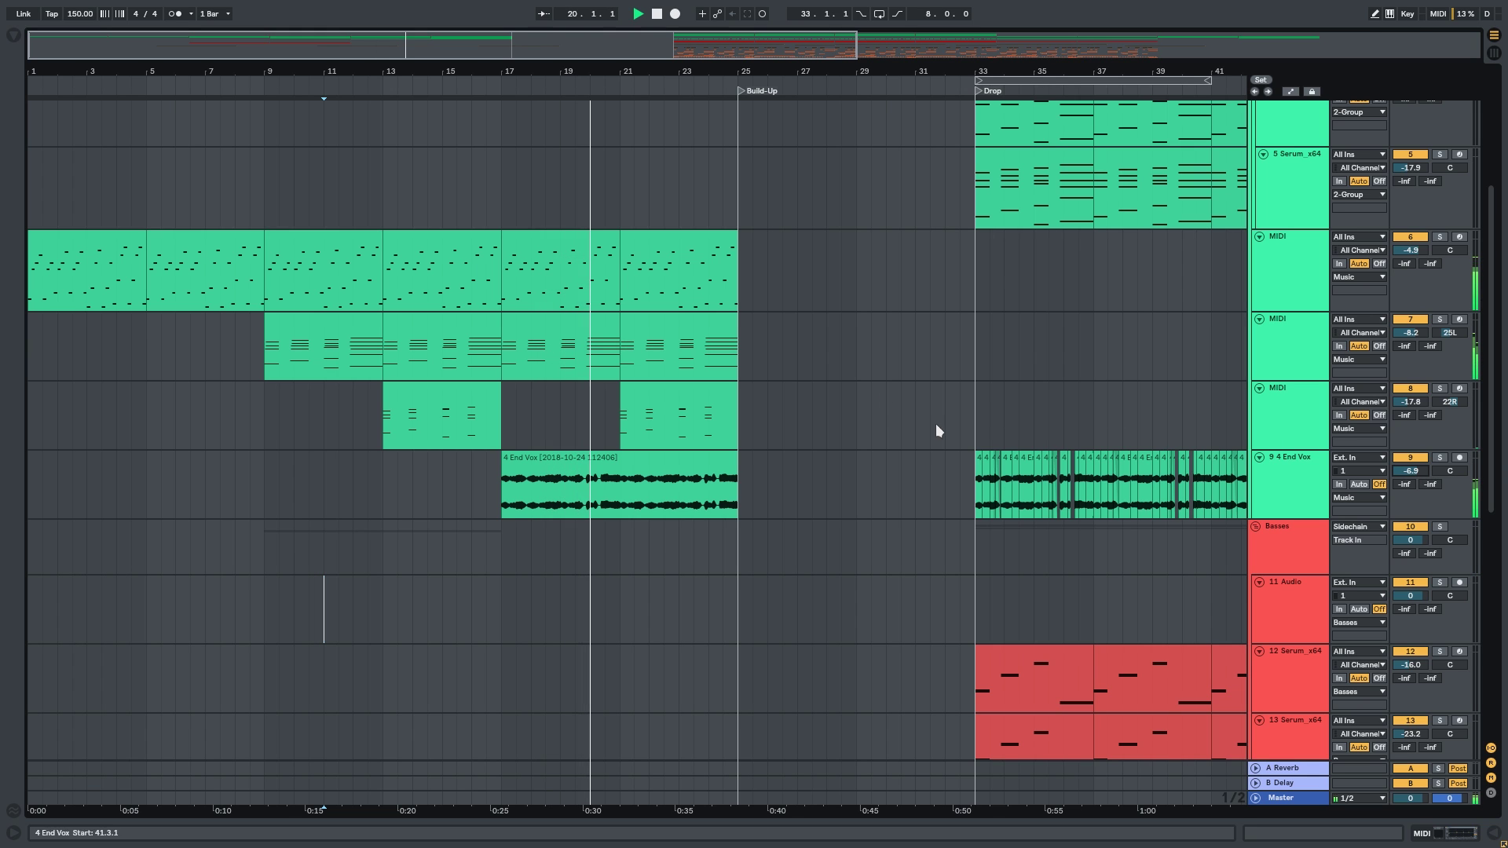
Listen to the intro up to the Build-Up marker while checking its music layers, and stop playback.
drag(761, 264, 865, 375)
scroll(761, 373, up, 3)
scroll(761, 366, down, 2)
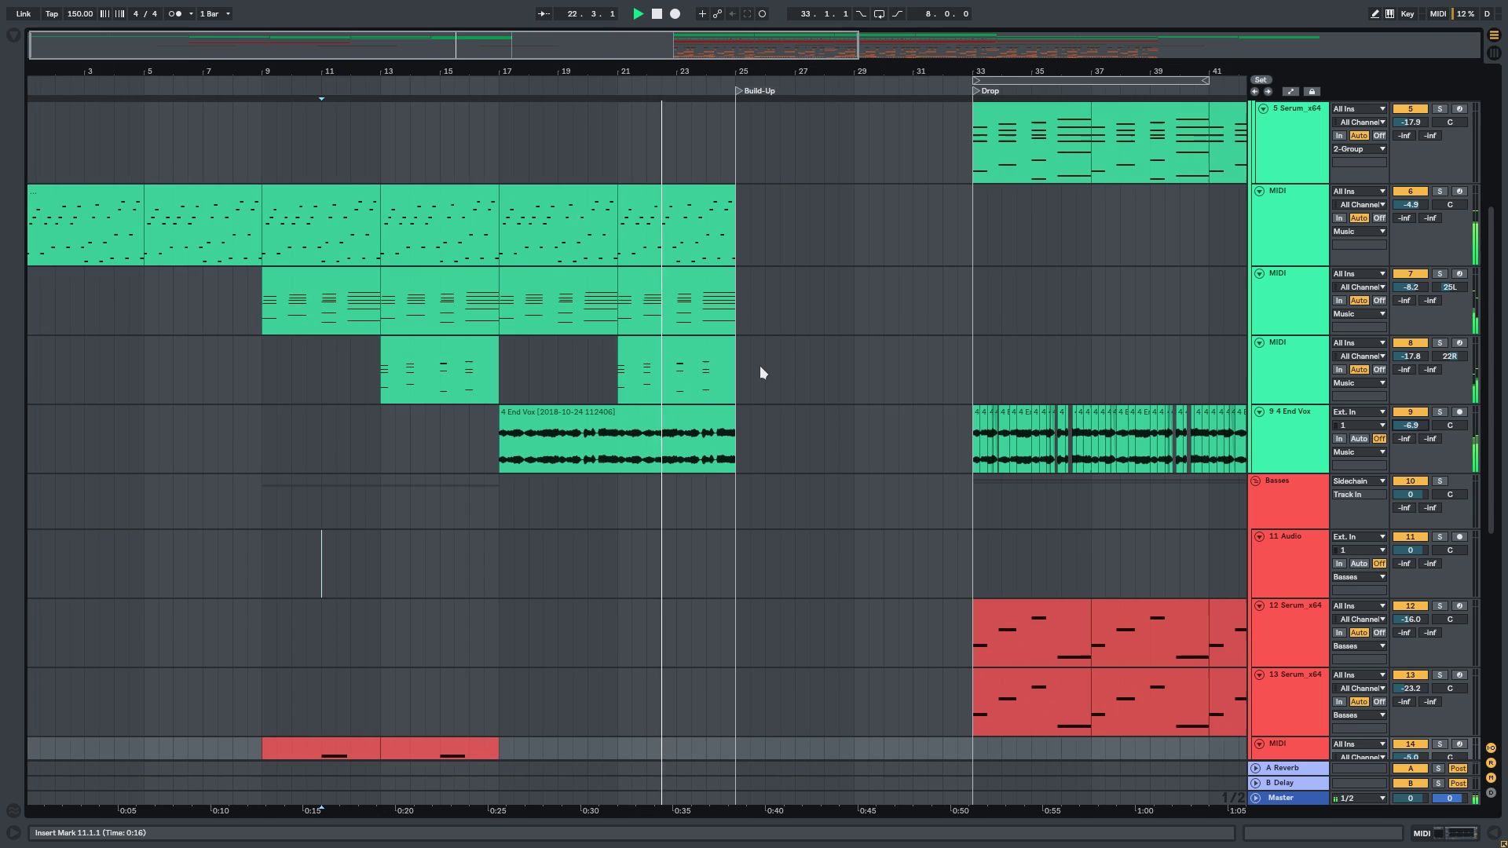
scroll(363, 369, up, 1)
drag(363, 382, 800, 403)
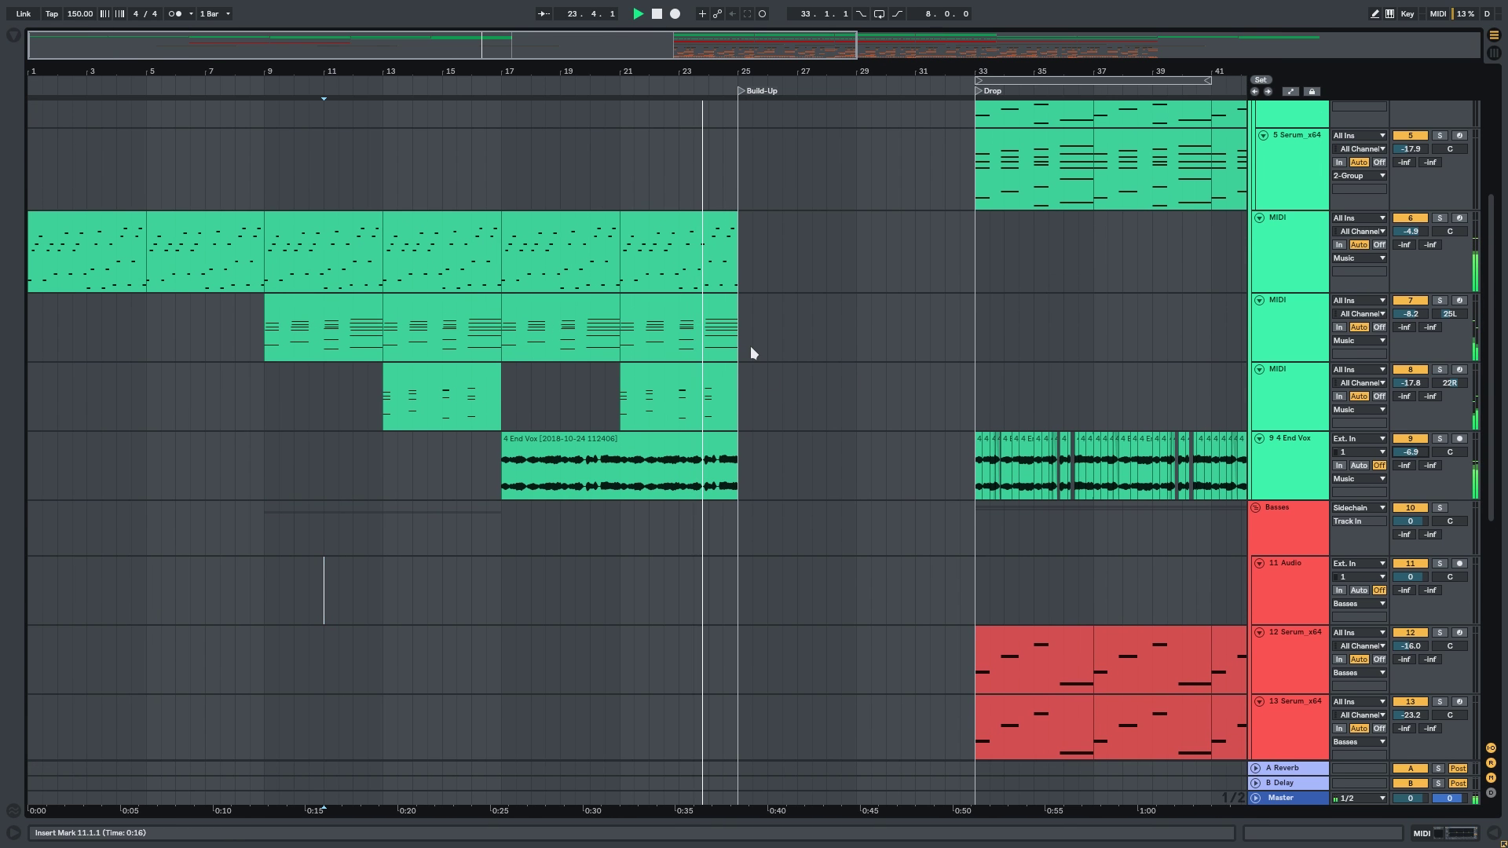
scroll(851, 441, up, 6)
key(space)
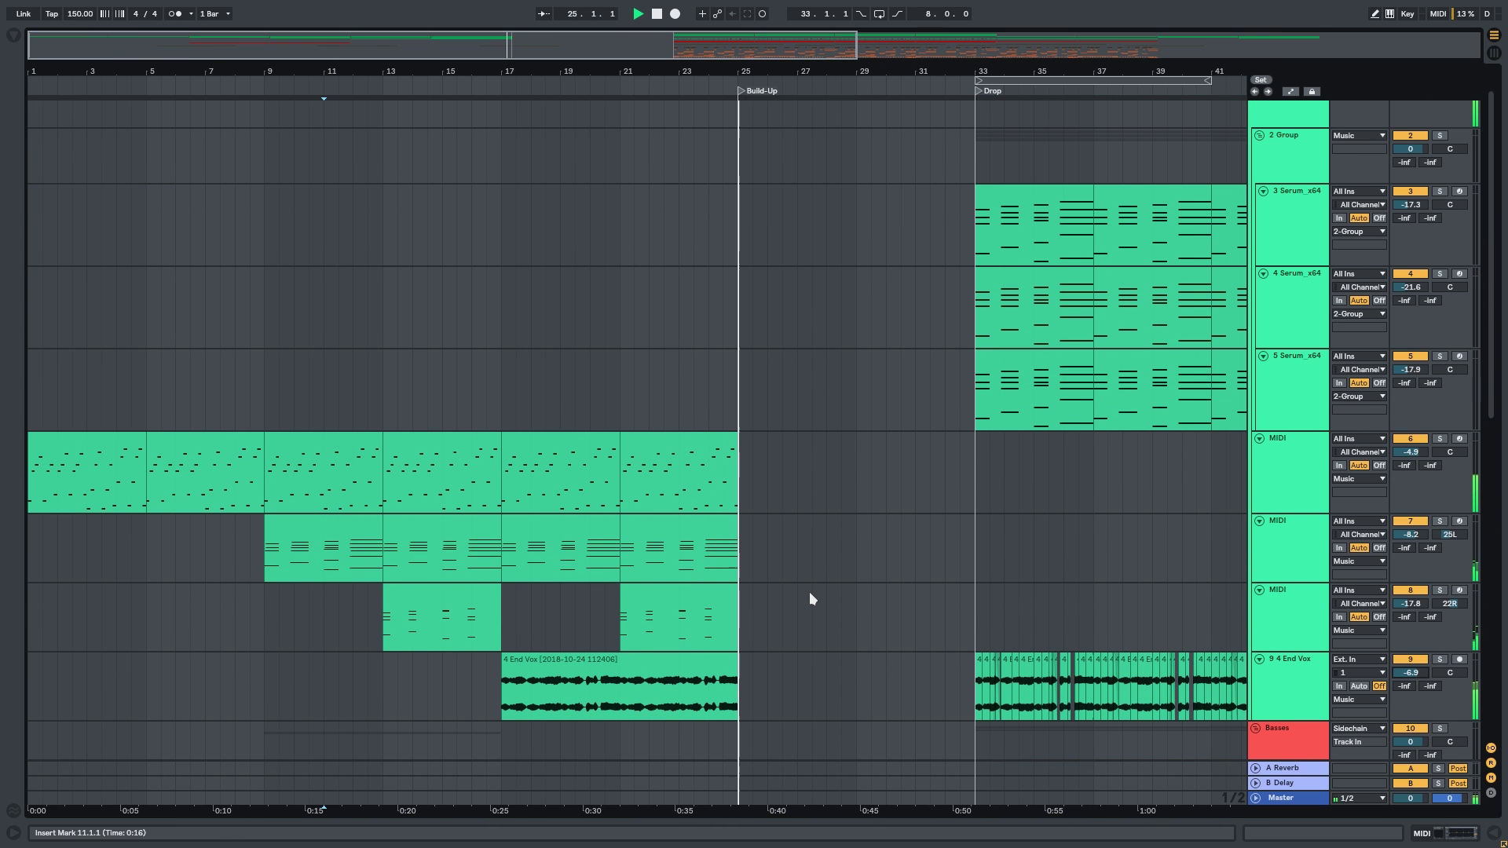
Examine the intro's vocal, bass and transition clips against the chord layers between bars 9 and 25.
scroll(855, 313, down, 11)
click(545, 247)
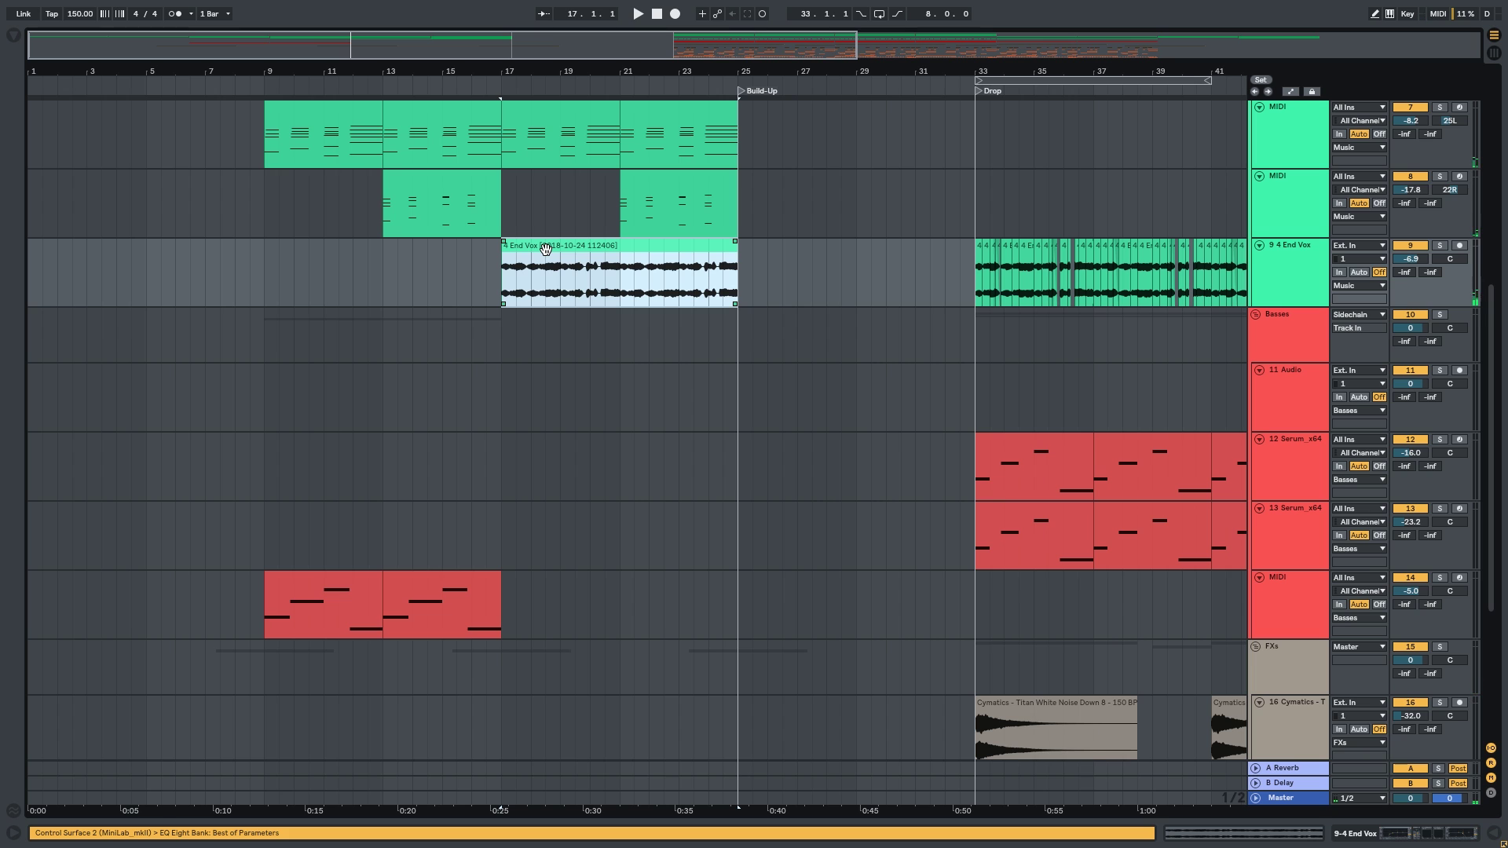
scroll(807, 528, up, 7)
scroll(579, 208, down, 10)
scroll(521, 430, up, 7)
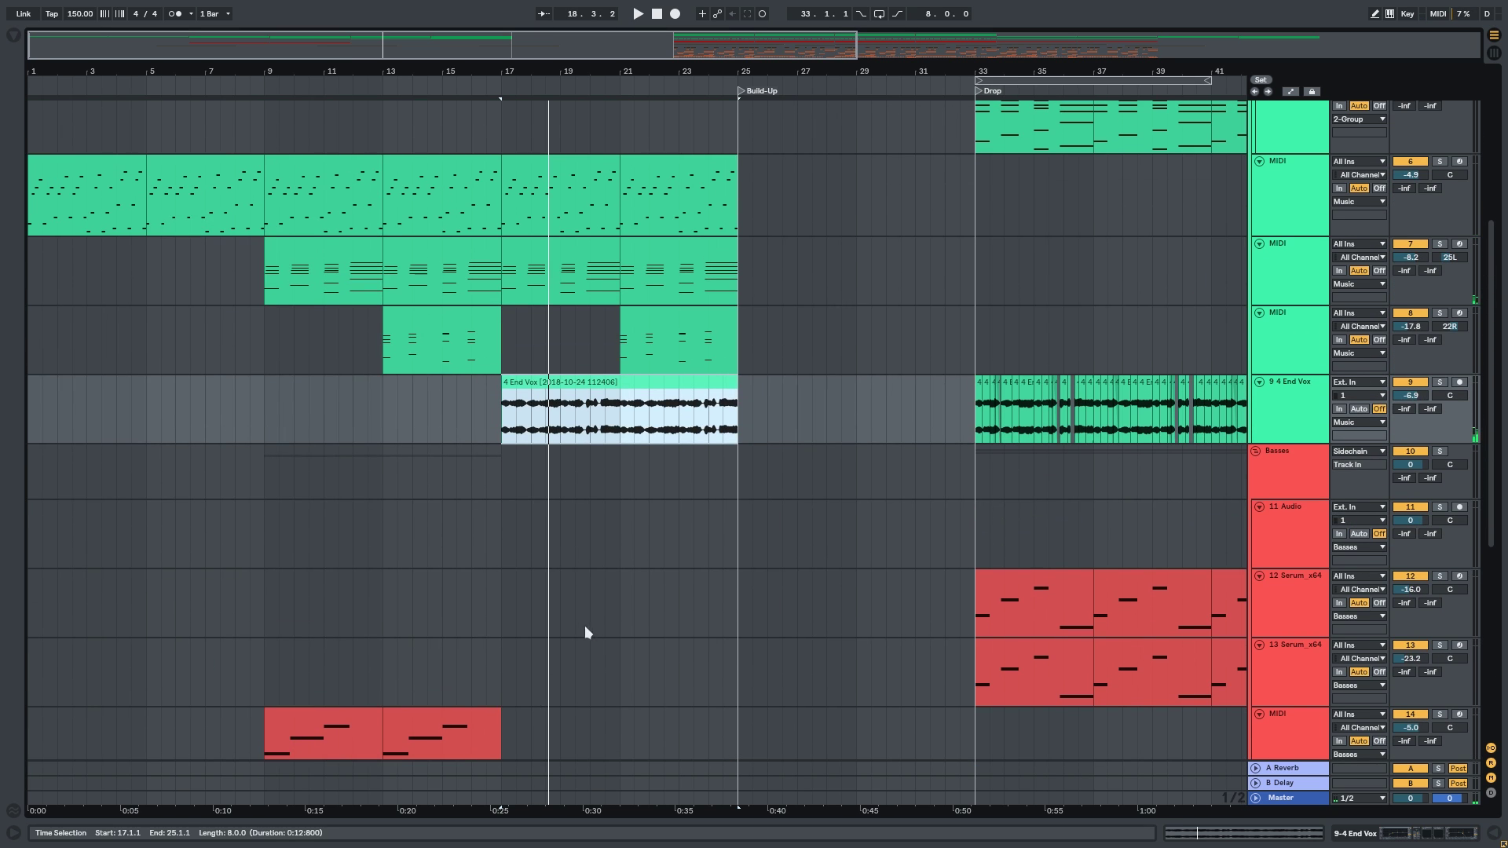
scroll(585, 189, down, 10)
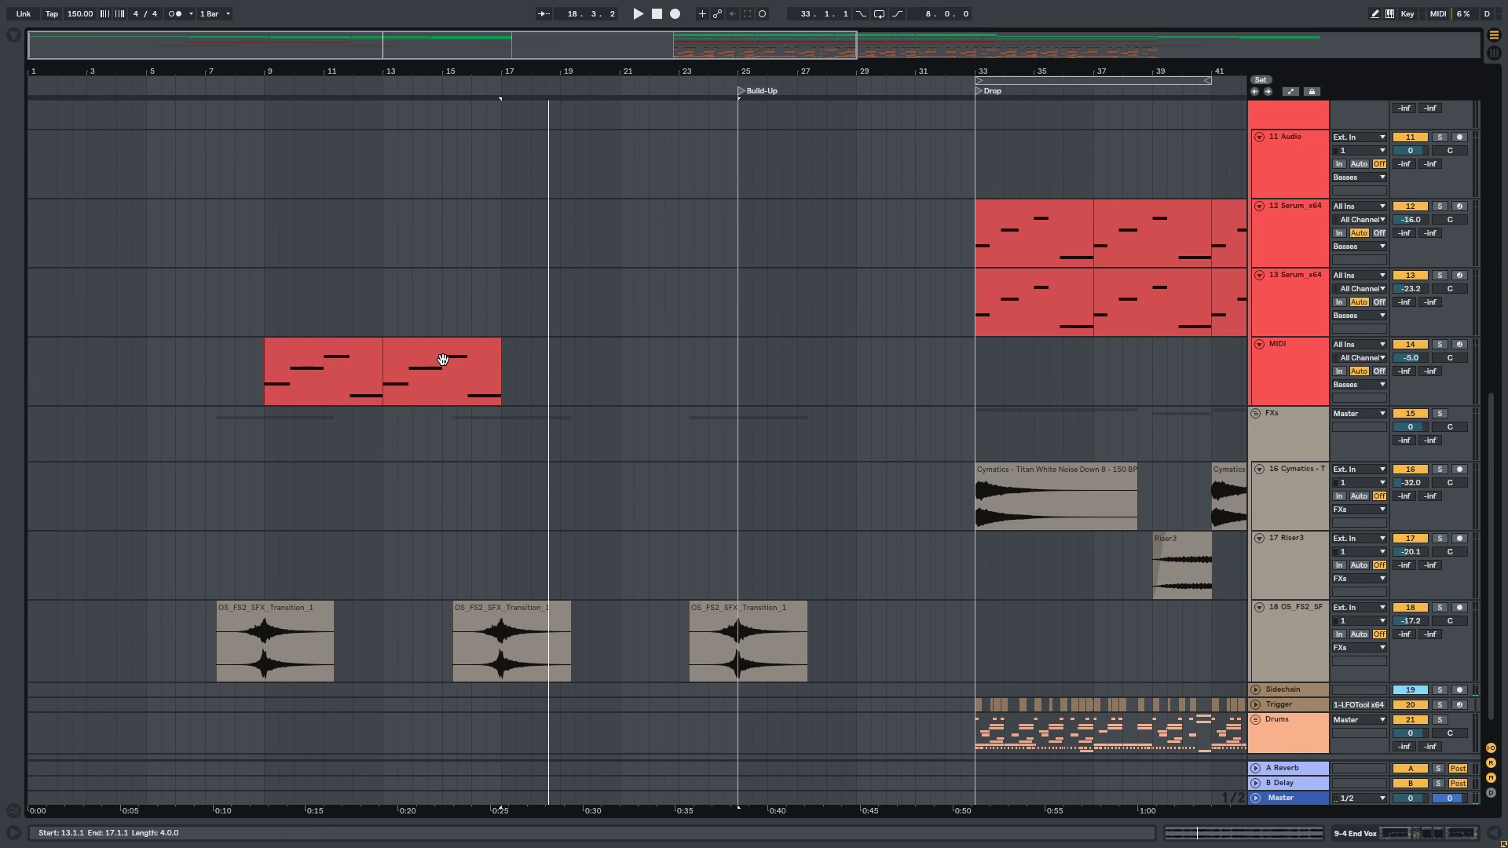
scroll(471, 385, up, 12)
click(462, 404)
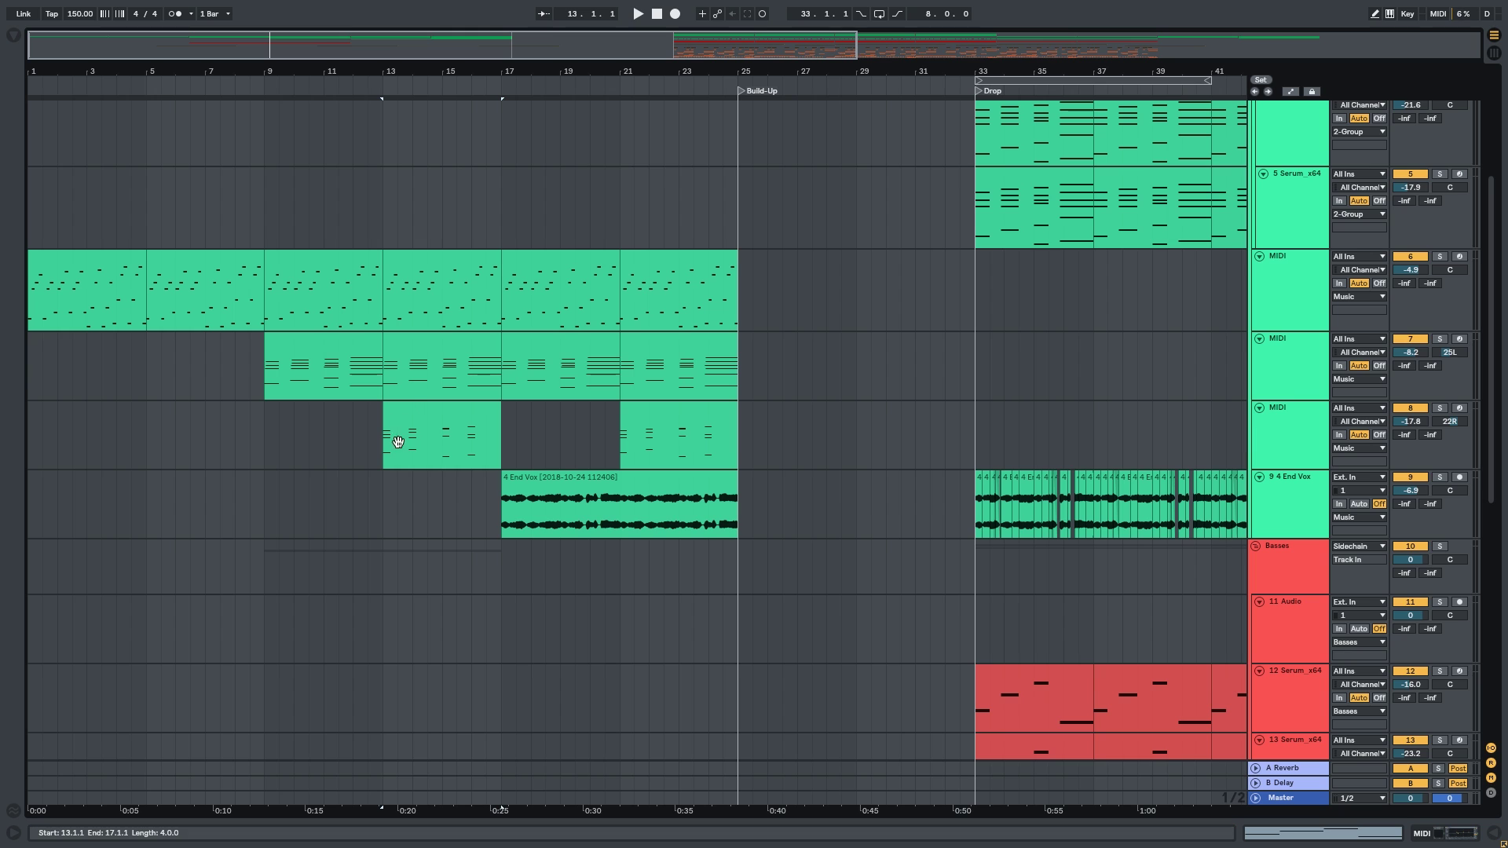
Open the Splice sample folder in the browser and add an empty audio track below the 4 End Vox track.
scroll(391, 431, up, 6)
ctrl+scroll(473, 396, down, 3)
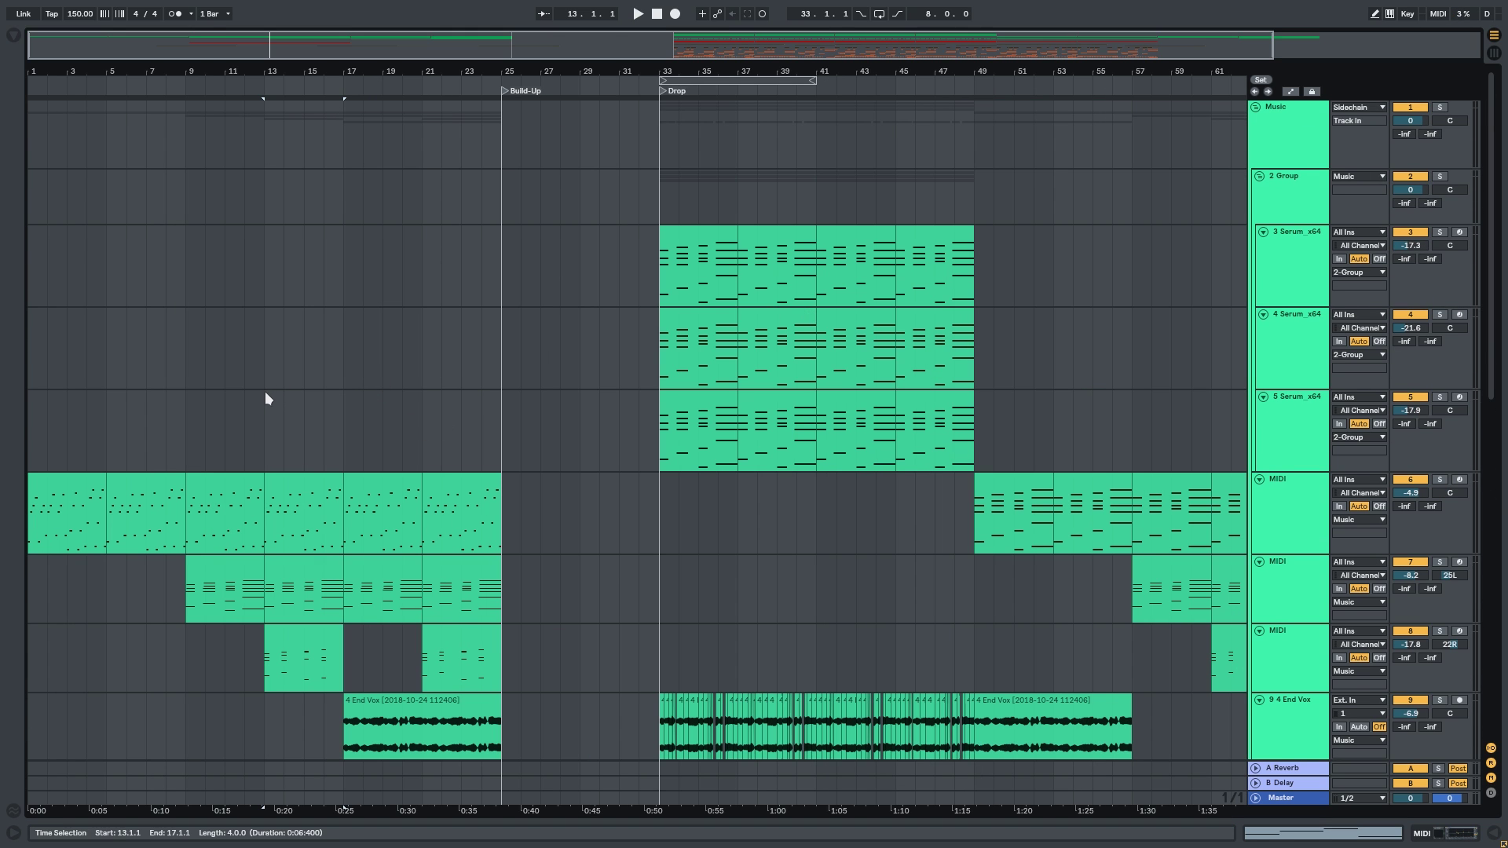
ctrl+scroll(269, 397, up, 3)
scroll(417, 532, down, 7)
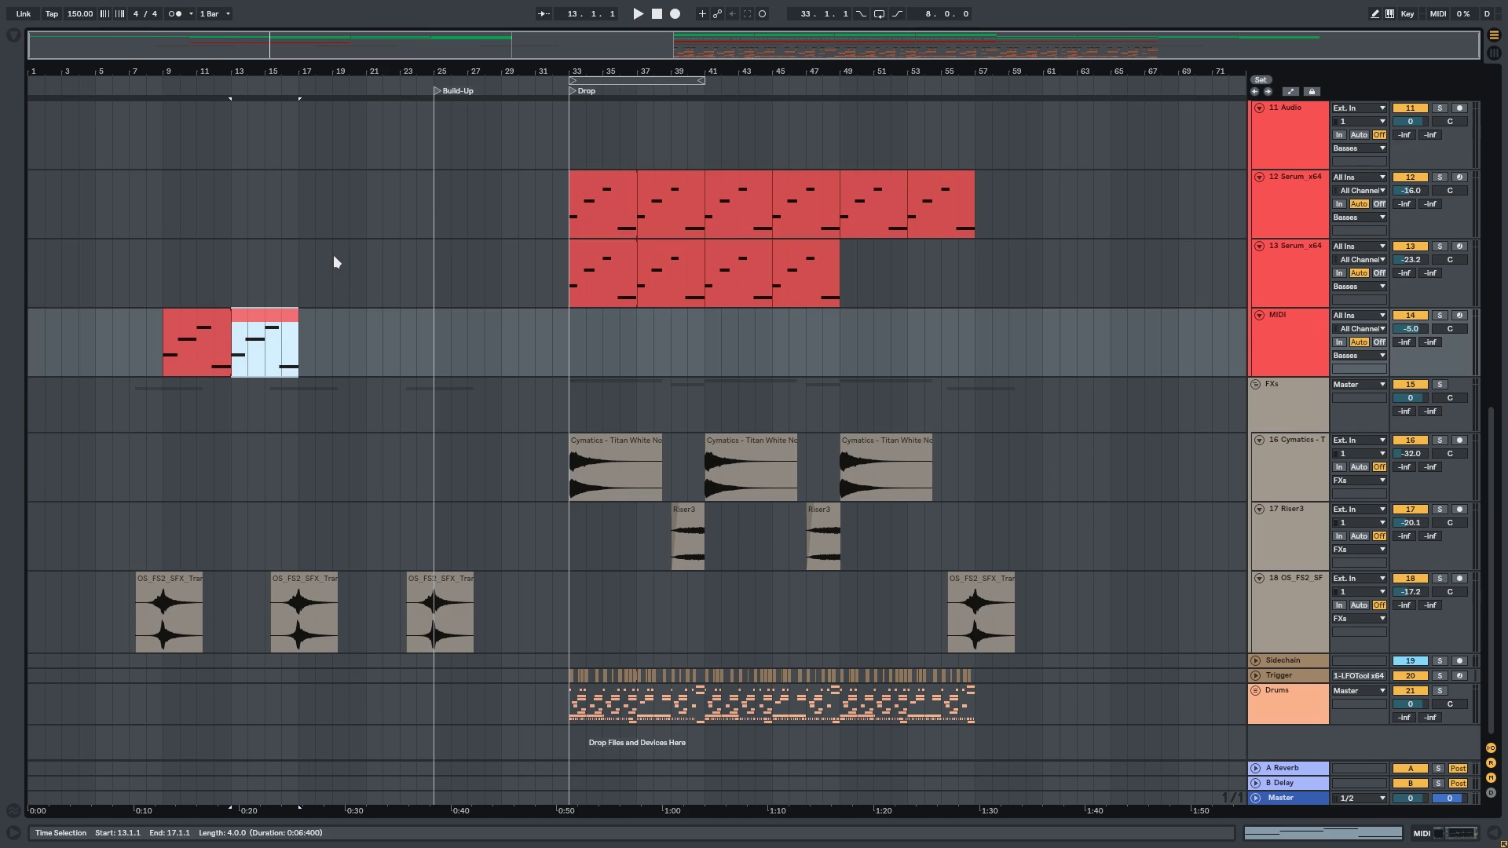
ctrl+scroll(333, 254, up, 5)
ctrl+alt+drag(333, 254, 922, 344)
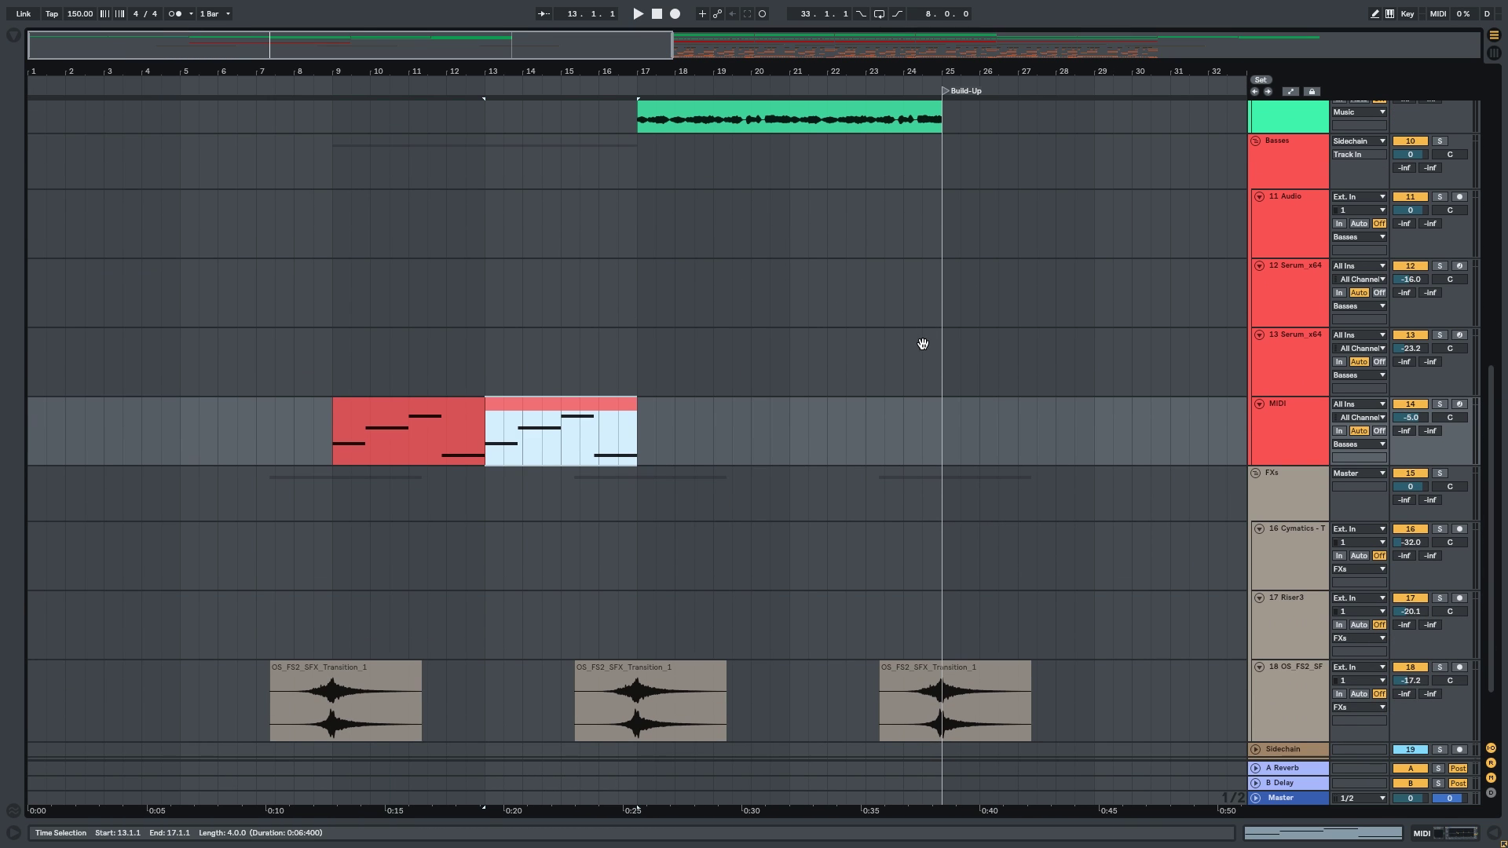
key(ctrl+alt+b)
click(61, 472)
ctrl+alt+drag(565, 290, 701, 548)
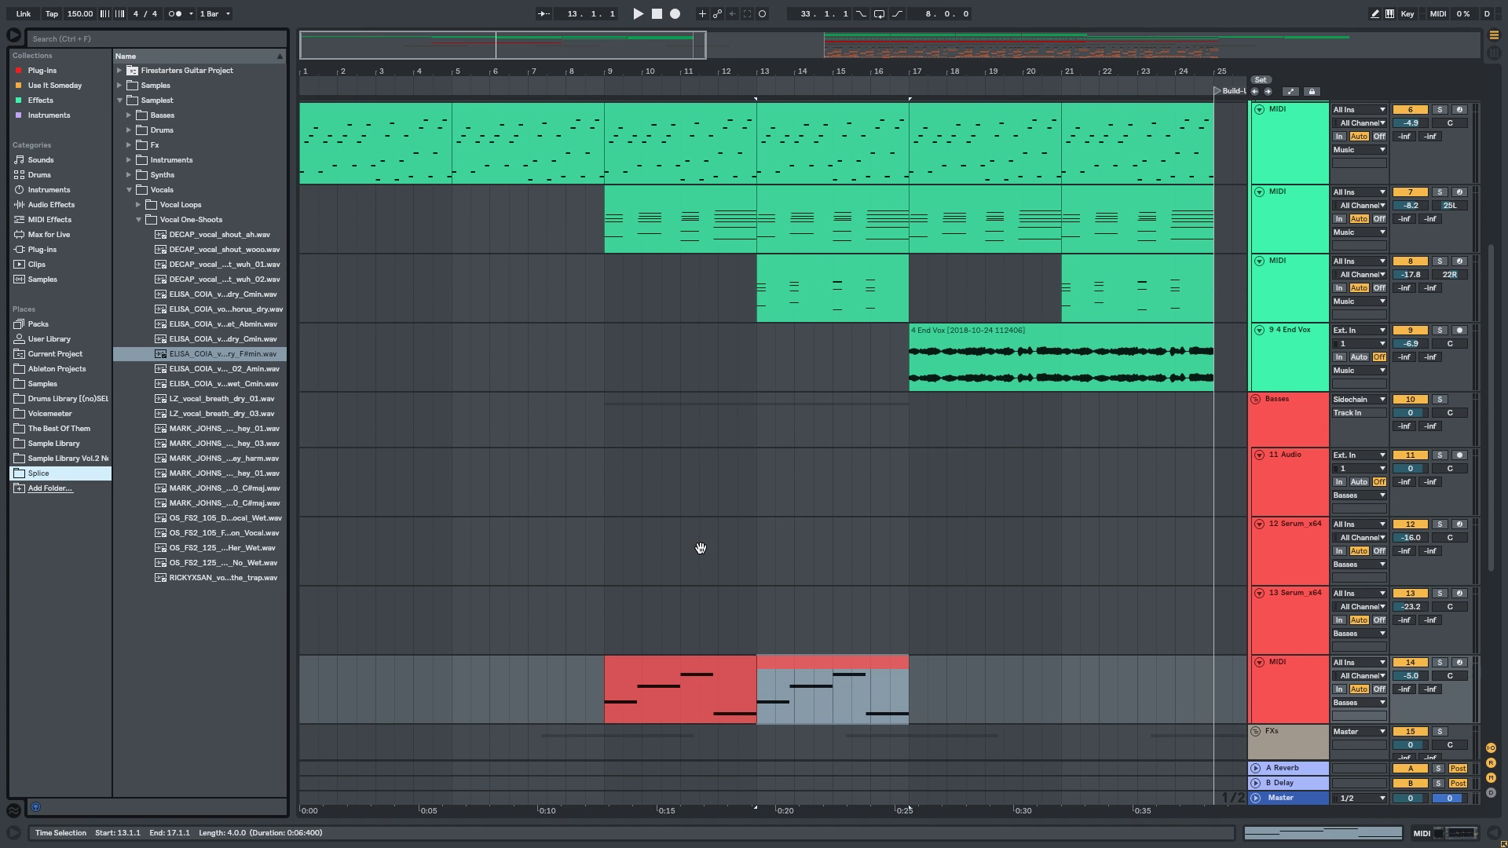
click(1313, 361)
key(ctrl+t)
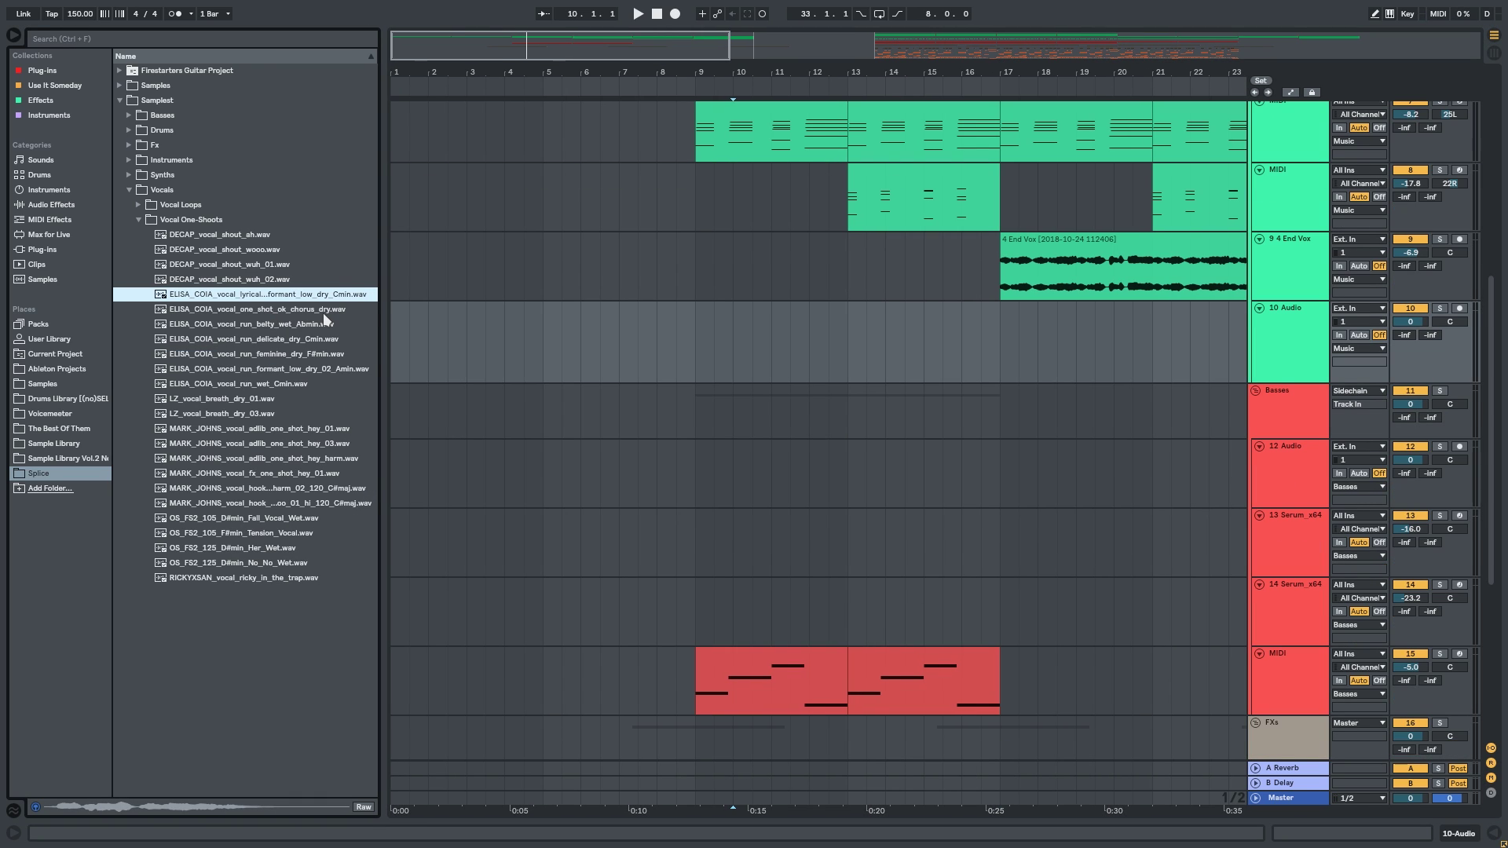
Audition the vocal samples and place the lyrical phrase formant low dry F#min loop on the new audio track near bar 9.
click(323, 312)
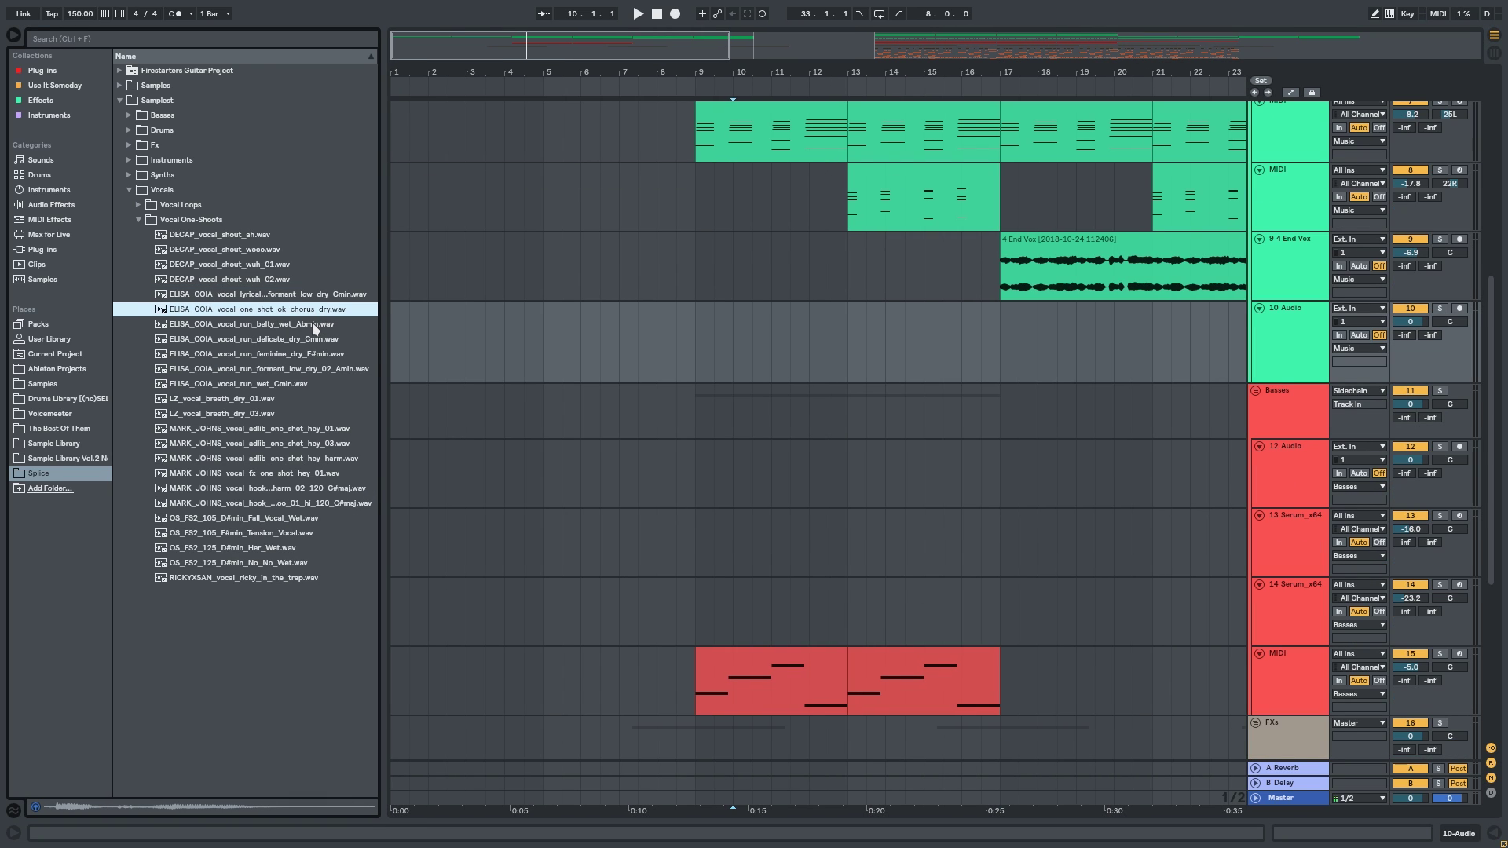
click(310, 325)
click(308, 343)
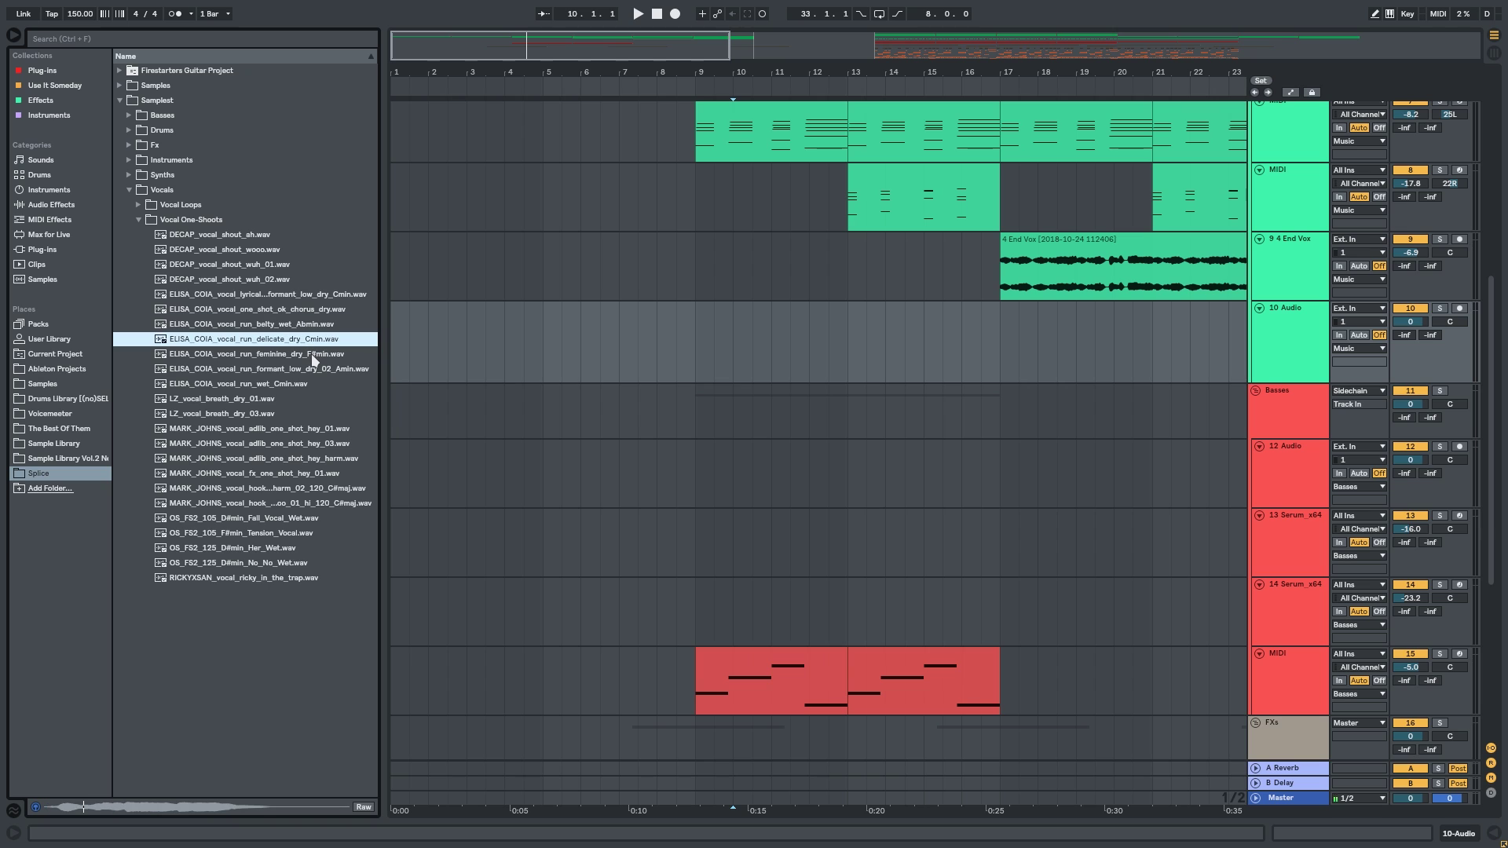
click(313, 355)
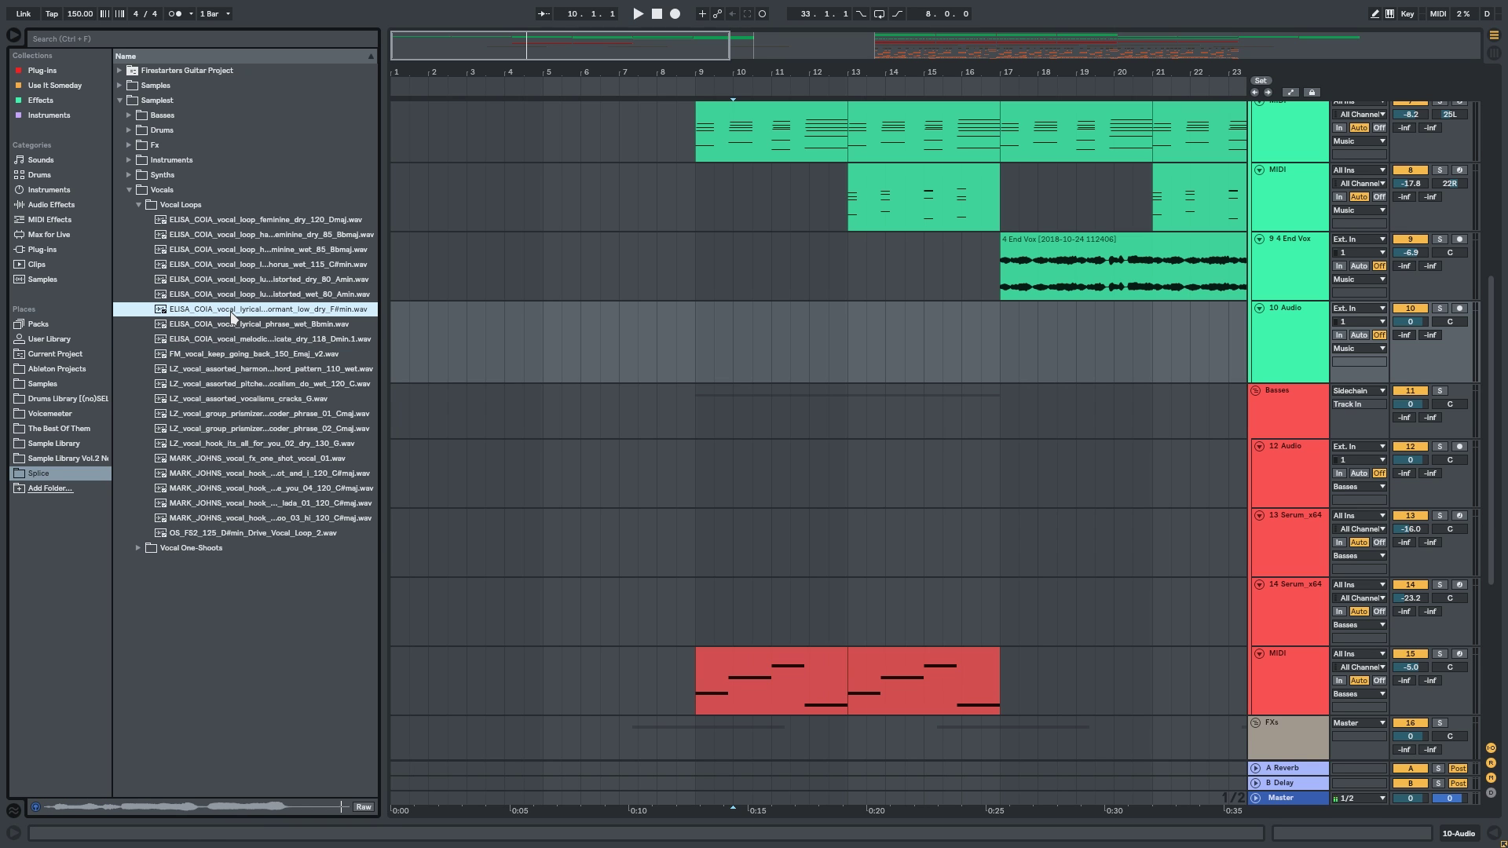
drag(232, 316, 673, 347)
scroll(773, 467, up, 5)
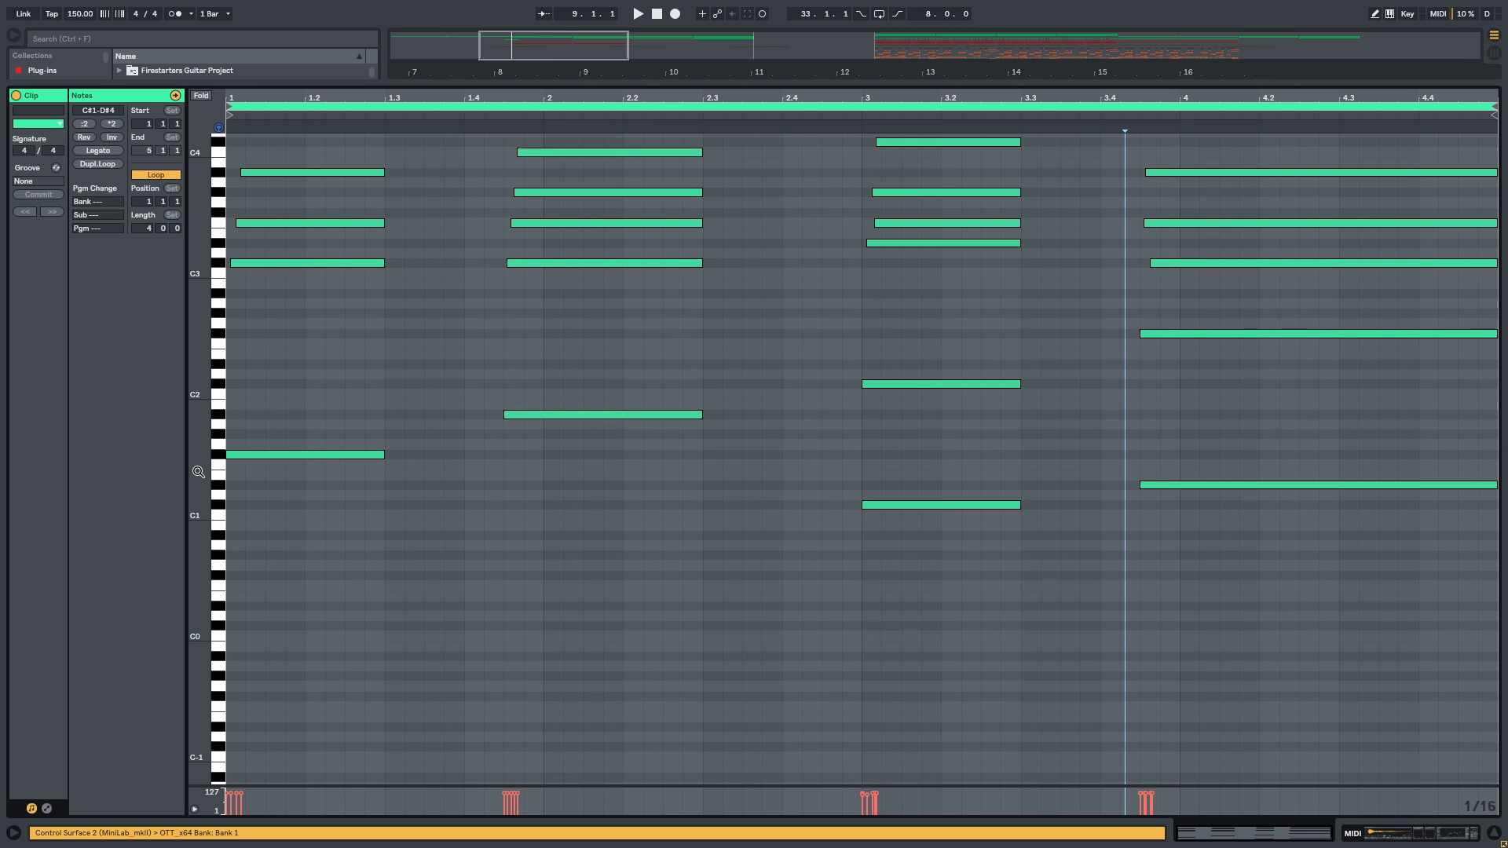
Check the lowest notes of the chord clip at bar 9.
drag(198, 471, 209, 442)
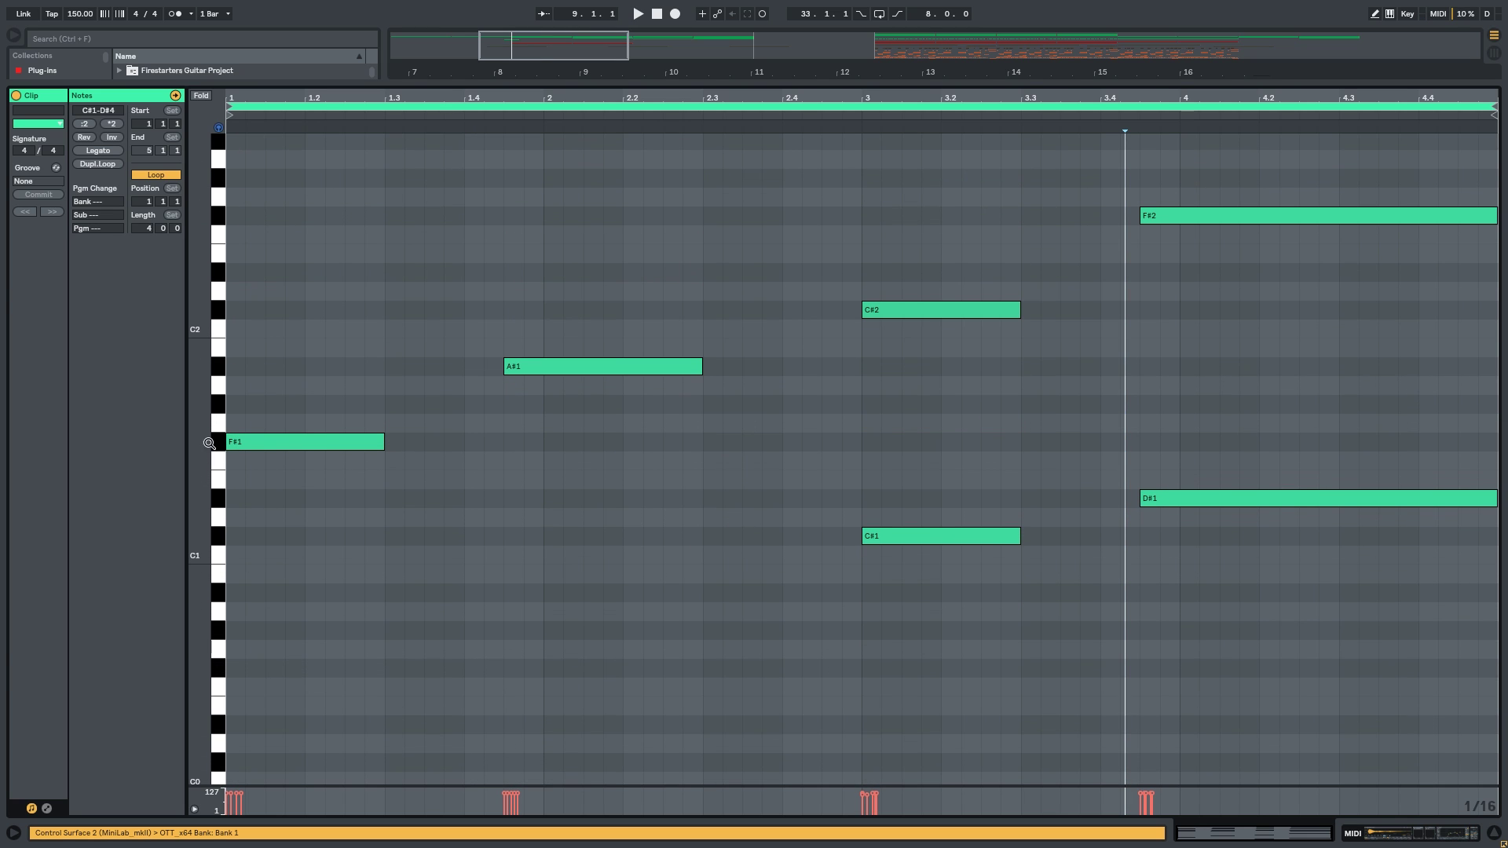
click(602, 366)
scroll(331, 583, up, 5)
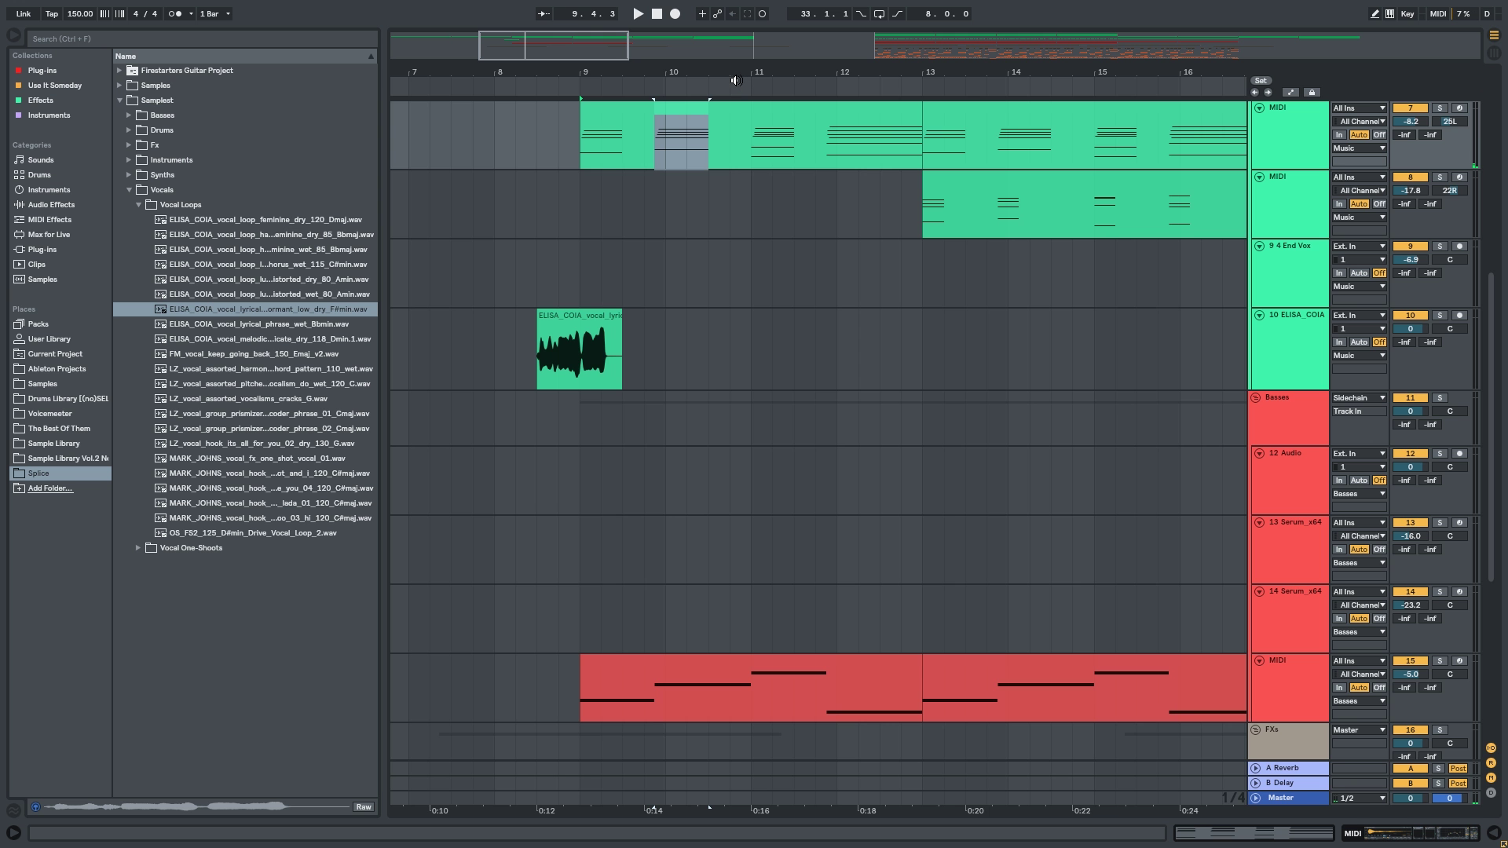
Lower the new vocal track's volume to -10.9 dB and play the lyrical phrase with the intro.
click(545, 330)
scroll(545, 330, up, 2)
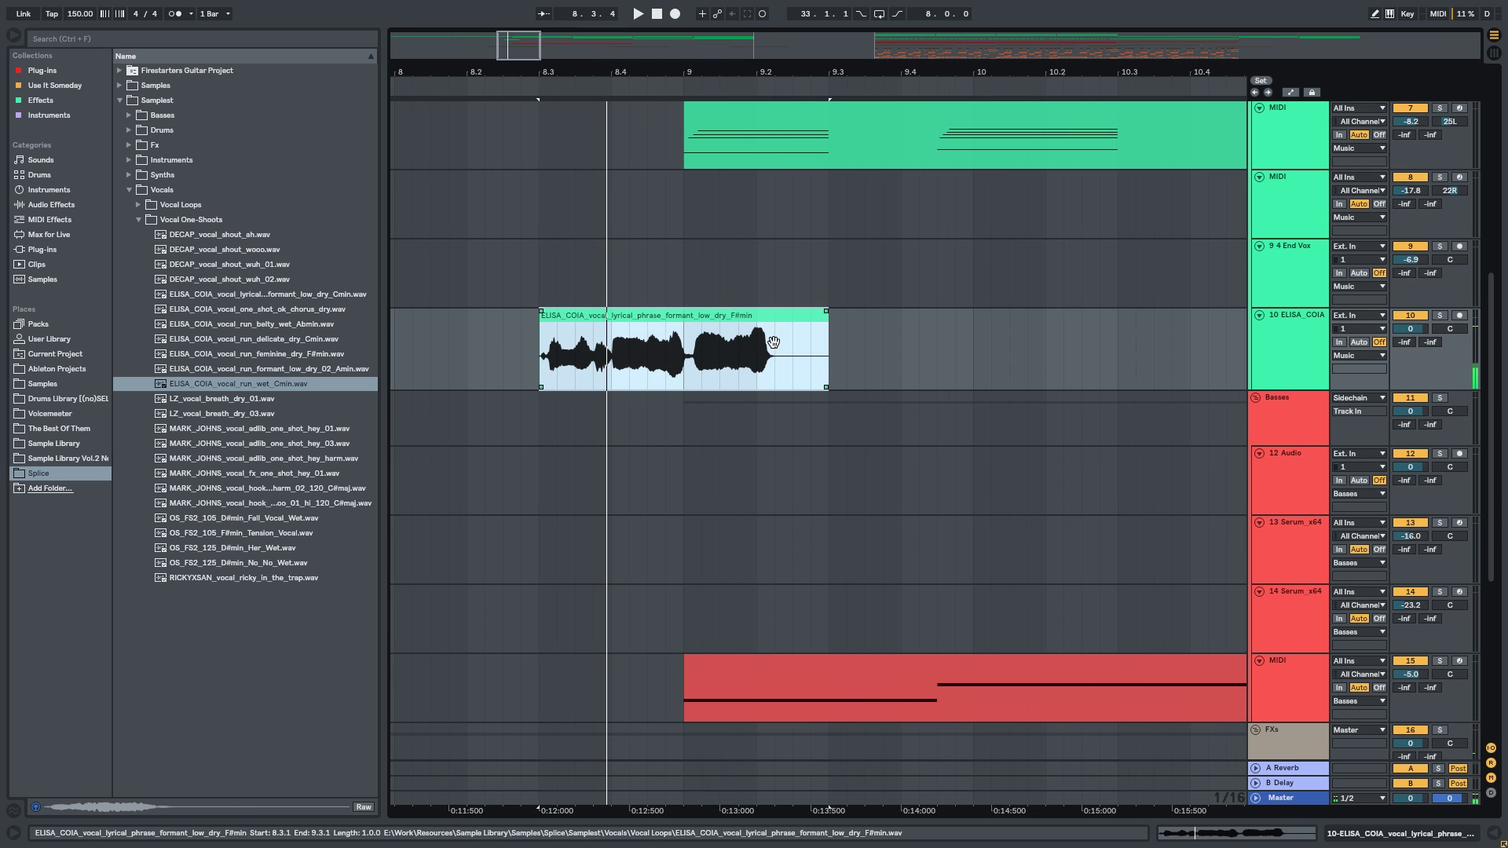
drag(1409, 328, 1410, 349)
click(726, 313)
scroll(727, 313, up, 2)
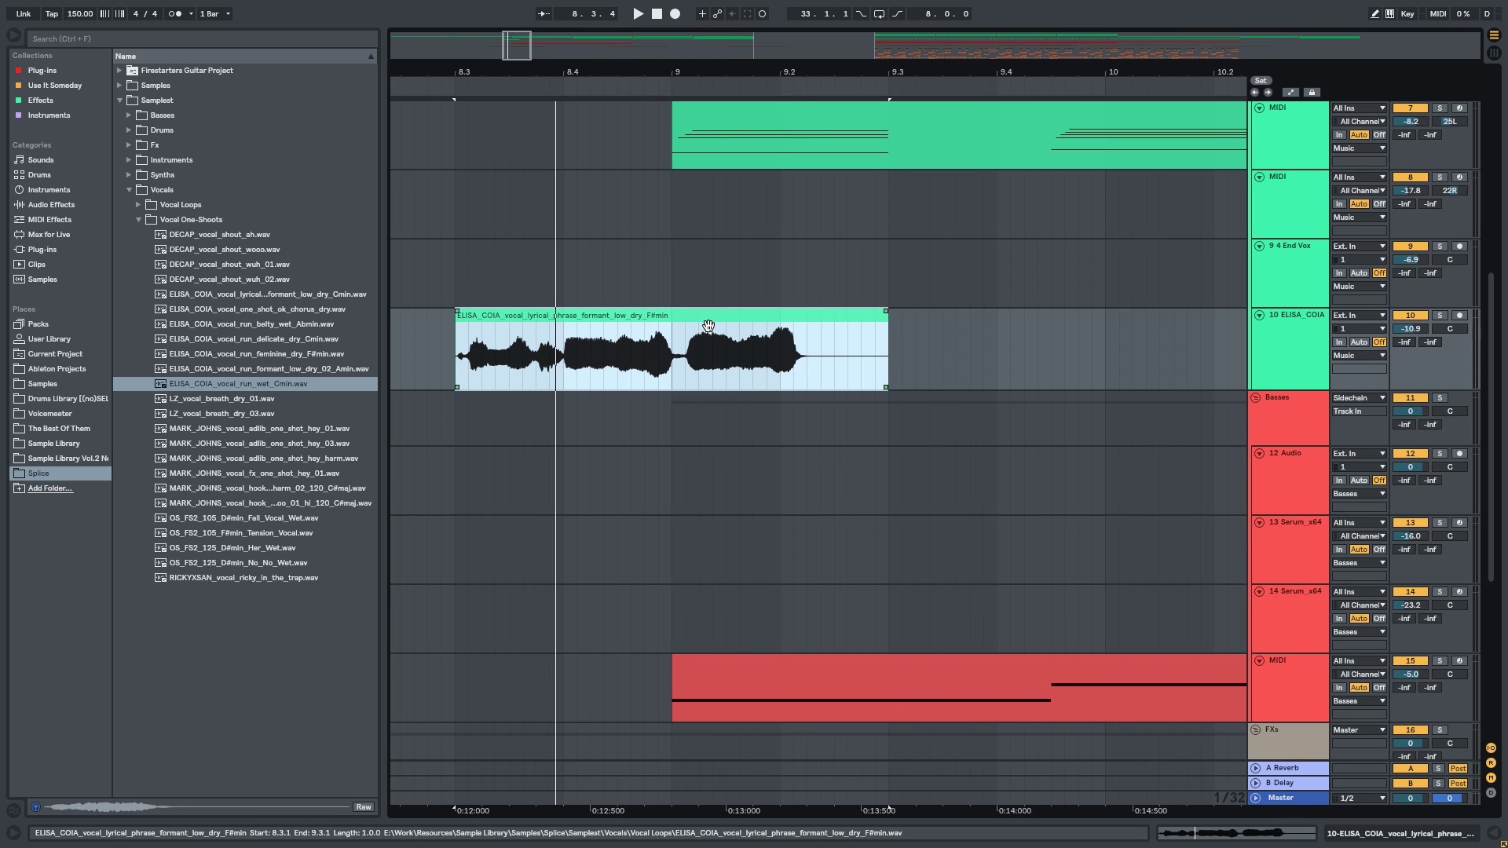
click(437, 273)
key(space)
Turn off warping for the lyrical phrase clip, move its start to 8.2.1 and listen to it.
scroll(510, 275, down, 2)
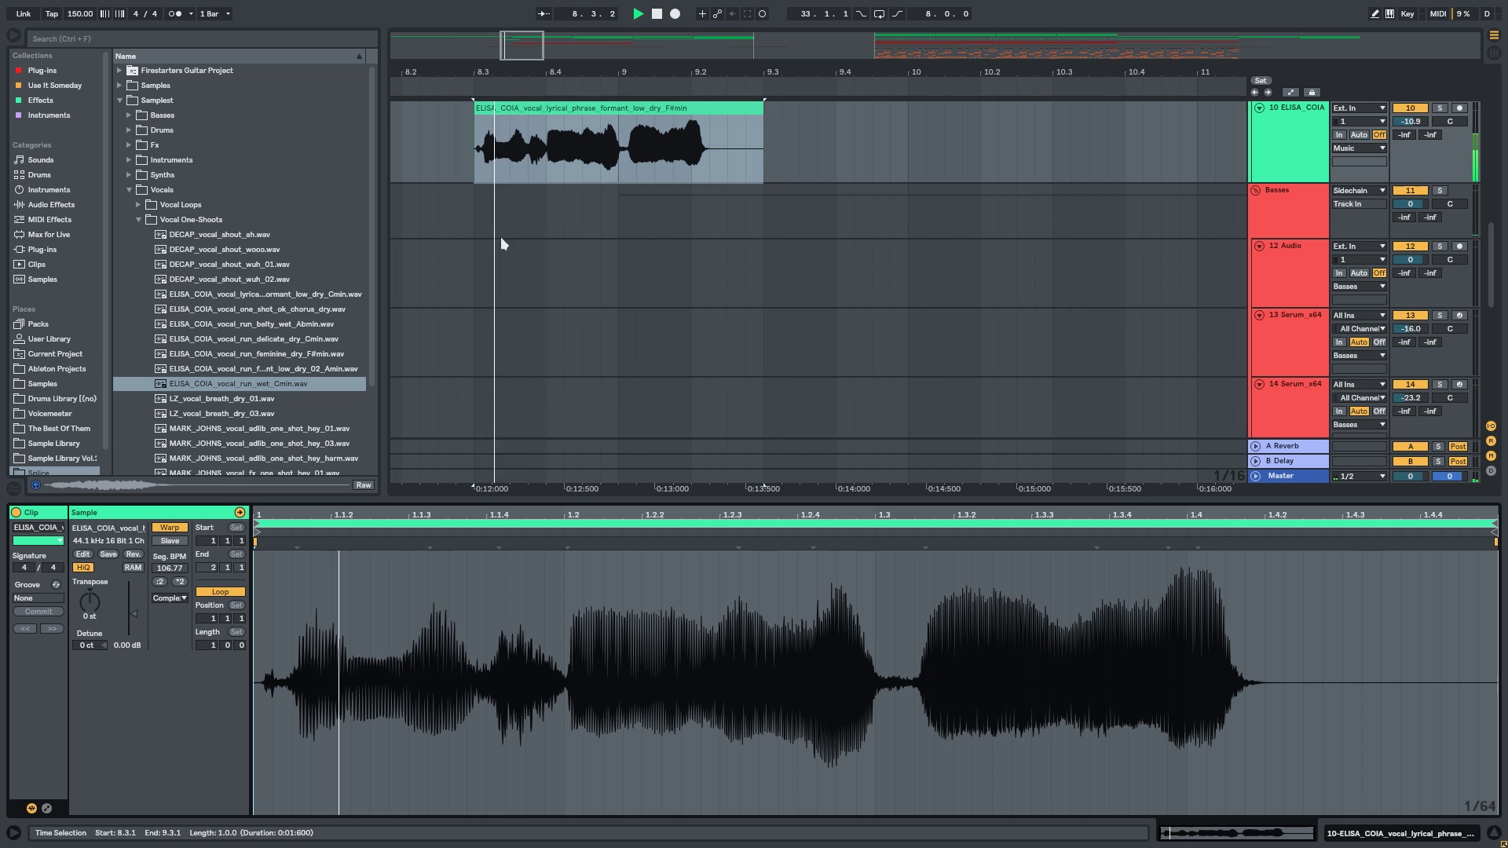
drag(585, 501, 581, 589)
scroll(556, 360, up, 3)
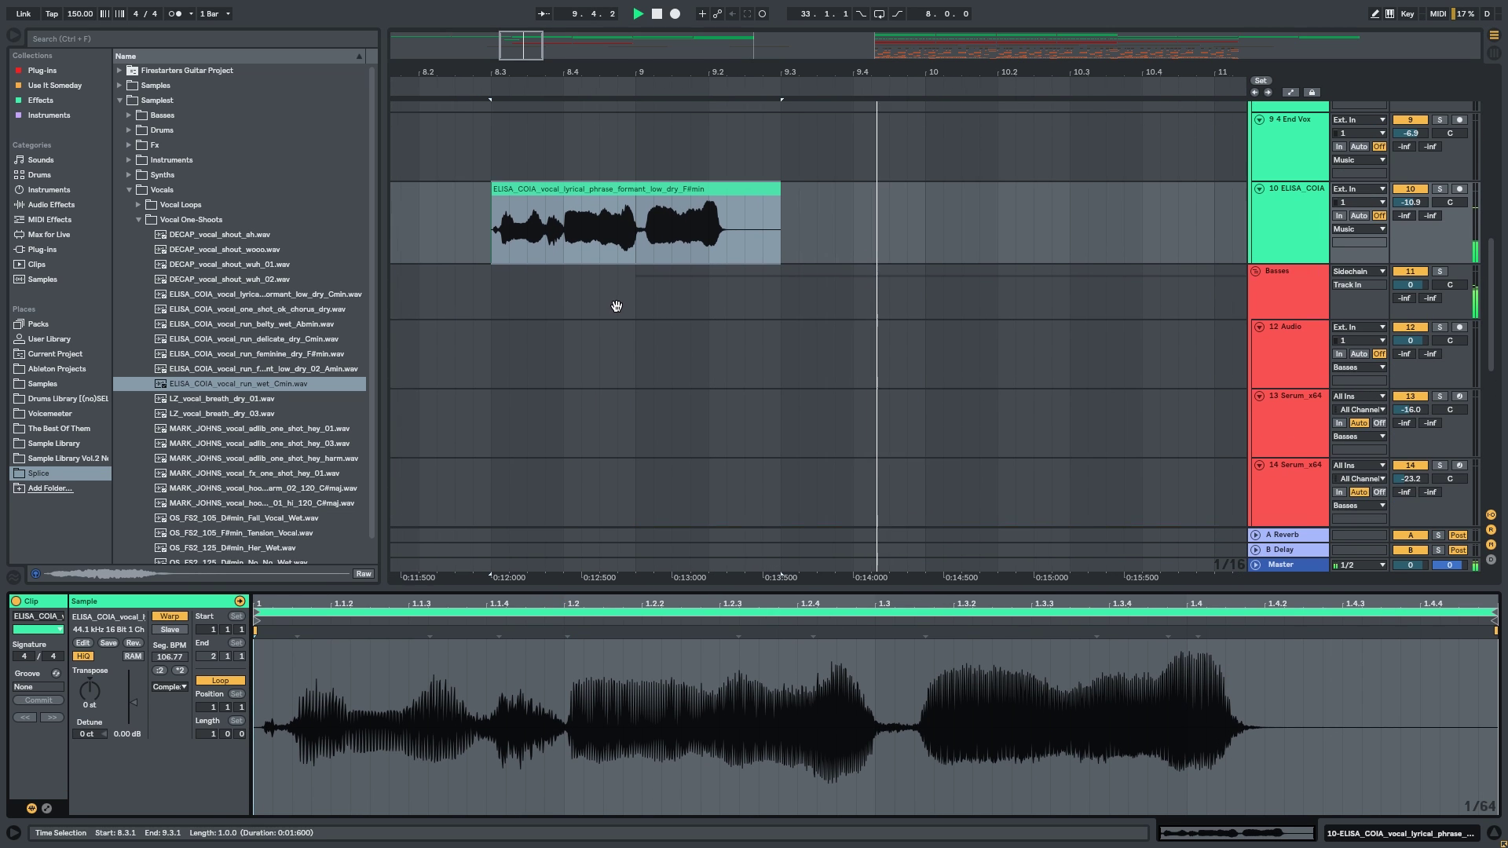
click(173, 616)
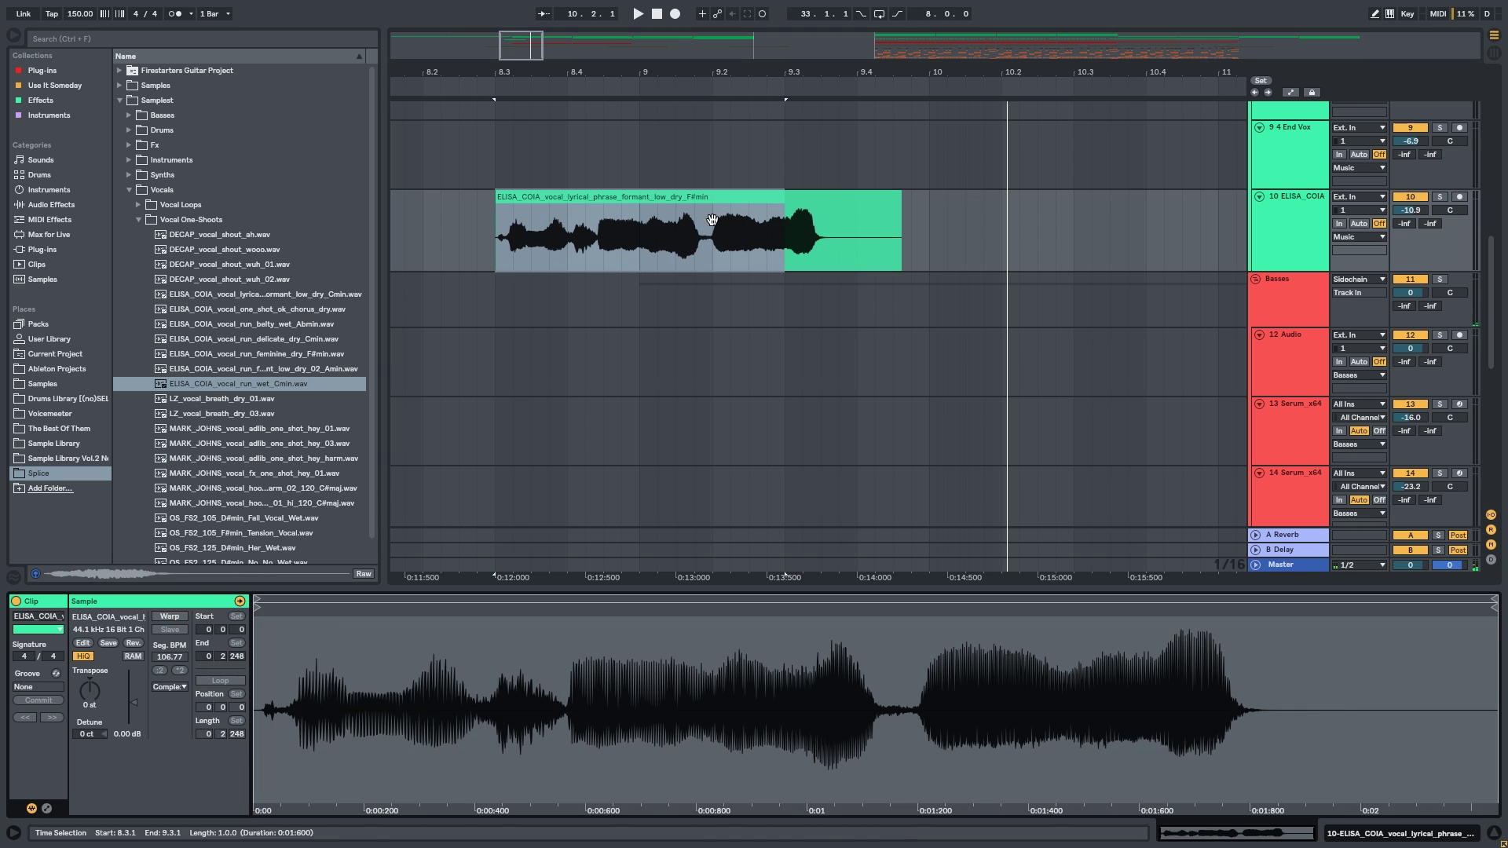
drag(712, 197, 640, 255)
key(space)
scroll(641, 254, down, 2)
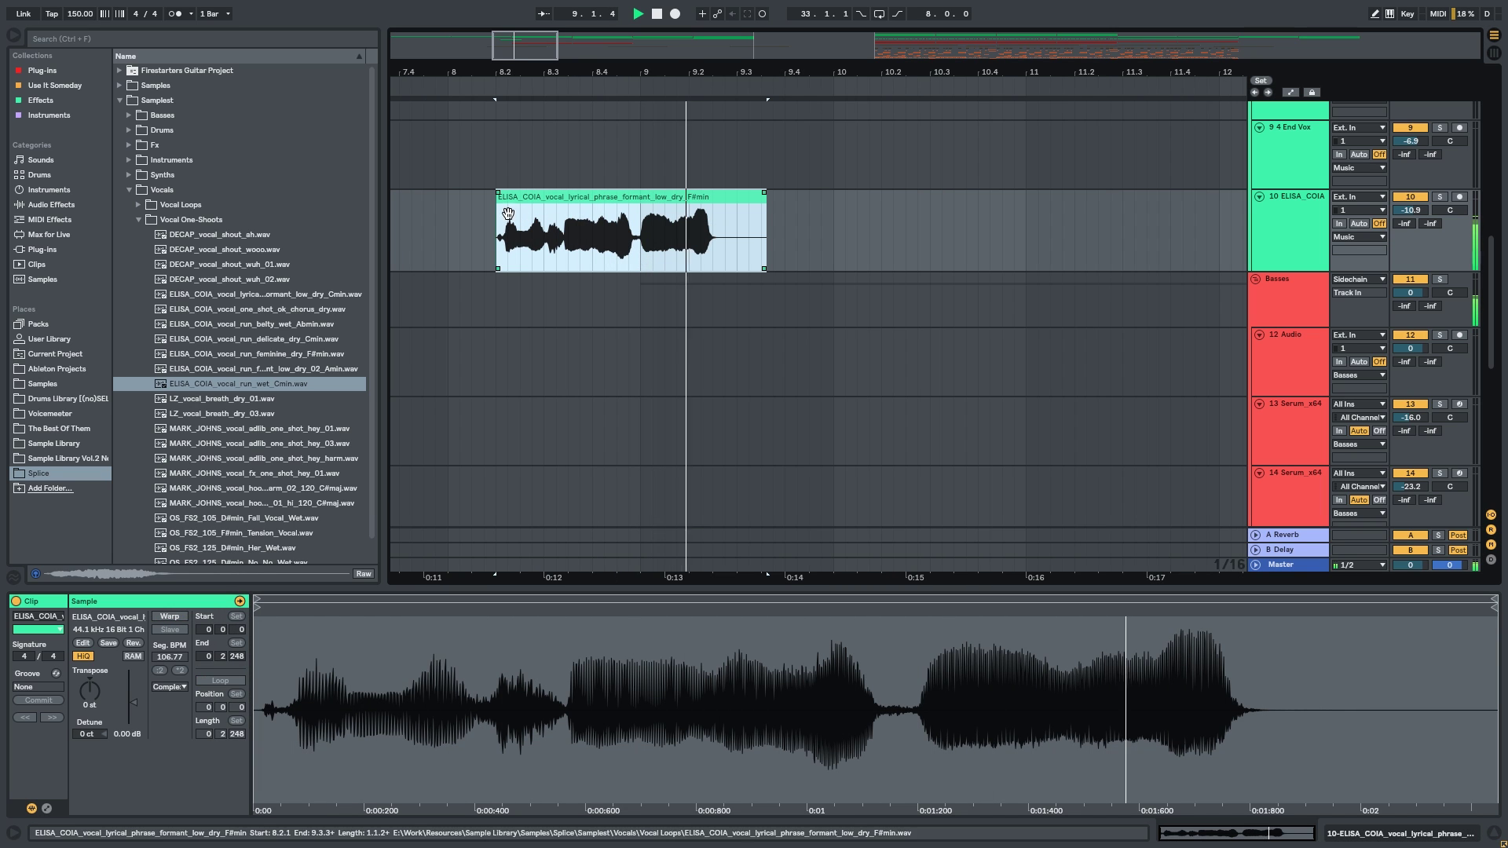
scroll(644, 257, down, 2)
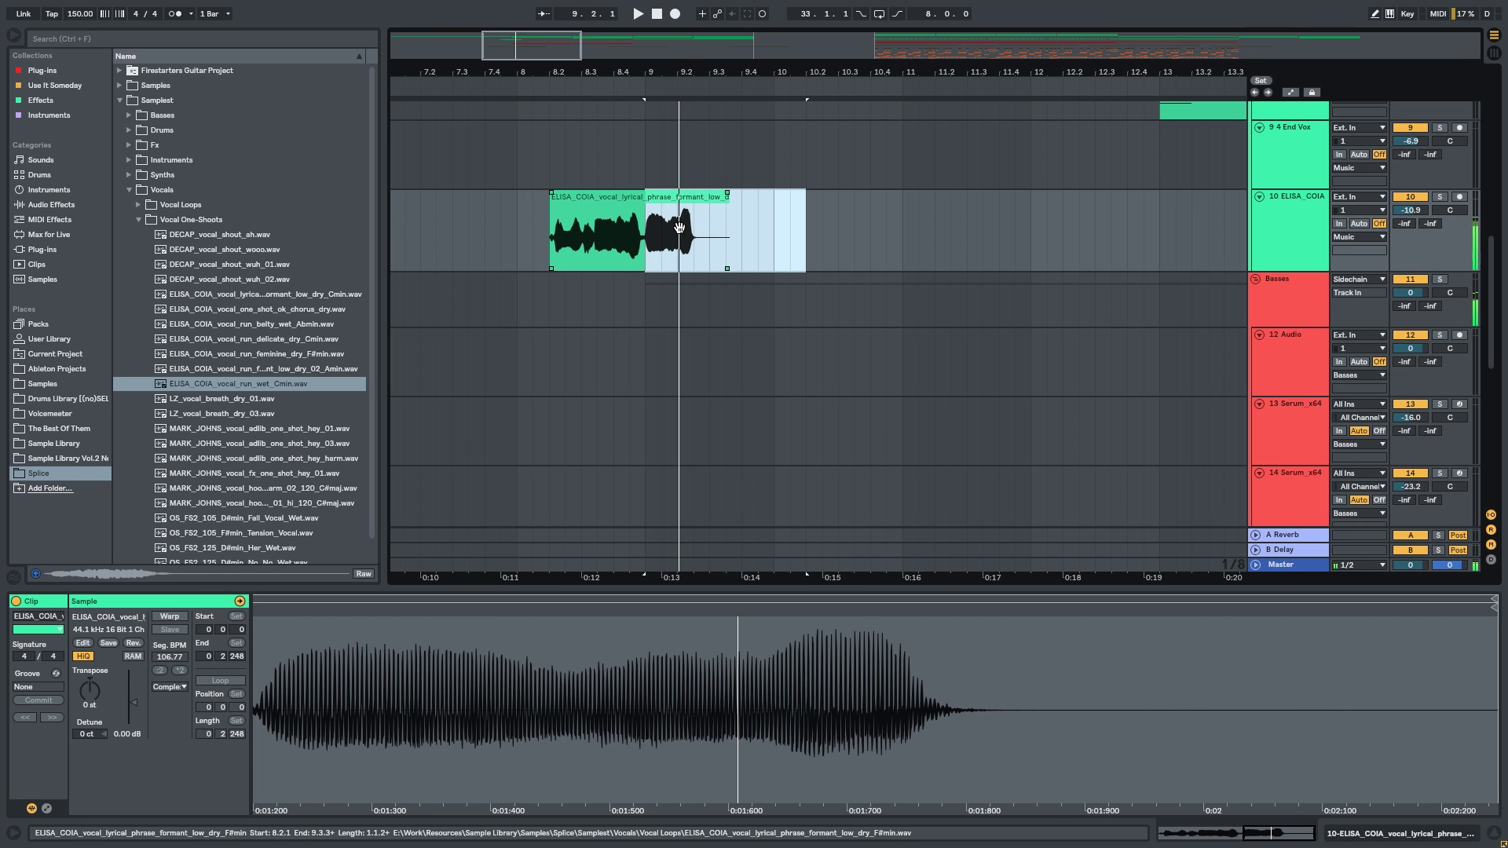
Transpose the lyrical phrase's section after bar 9 up 4 semitones and listen to it.
drag(84, 692, 83, 686)
key(space)
key(space)
key(space)
key(space)
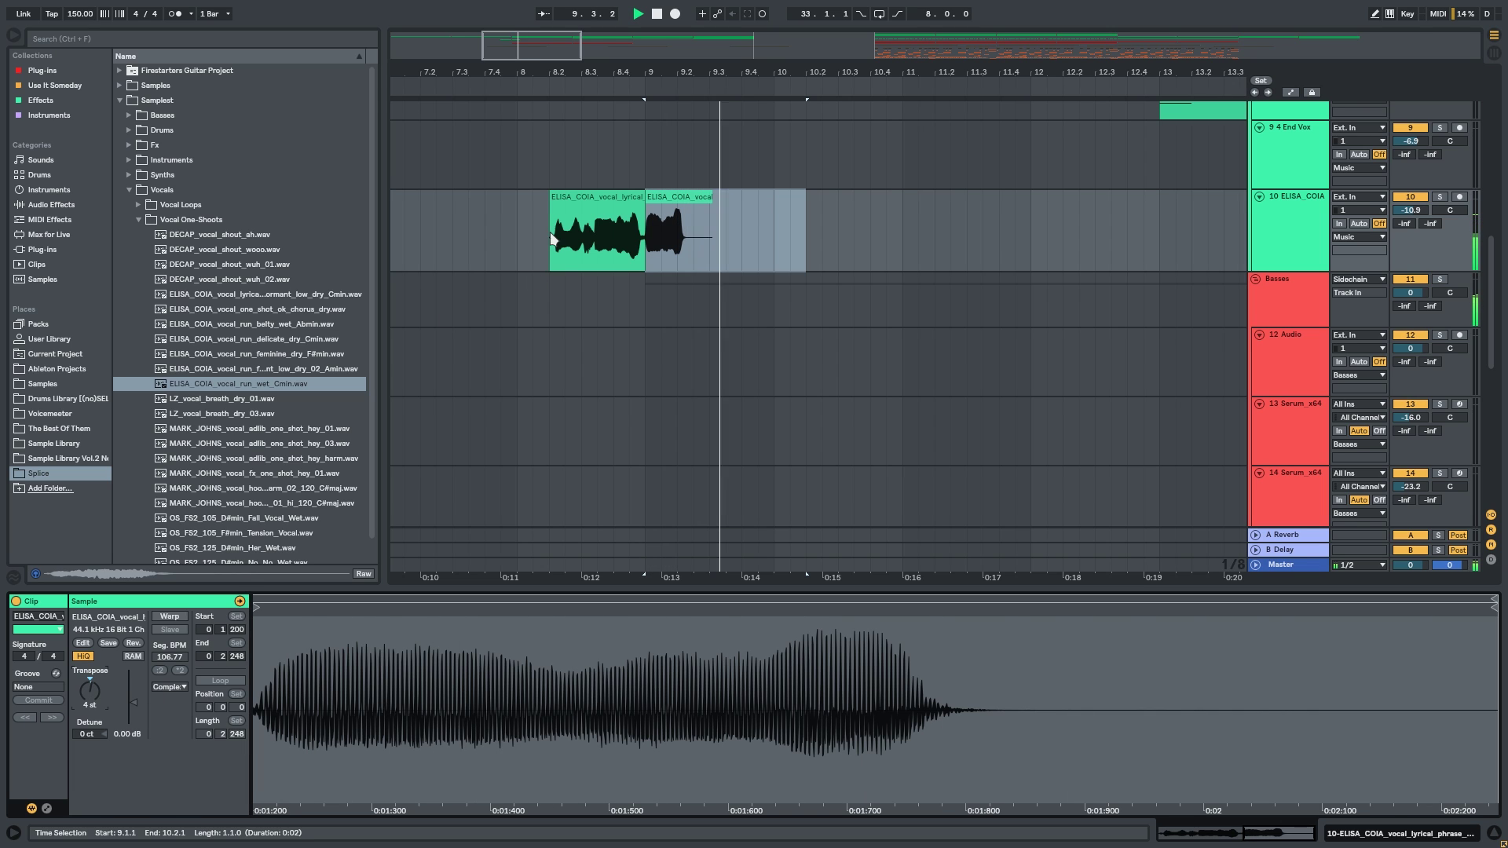
Play the split lyrical phrase with the intro once more, then delete both of its clips.
click(574, 167)
key(space)
key(space)
scroll(585, 168, up, 2)
drag(660, 178, 693, 197)
drag(890, 237, 516, 246)
key(space)
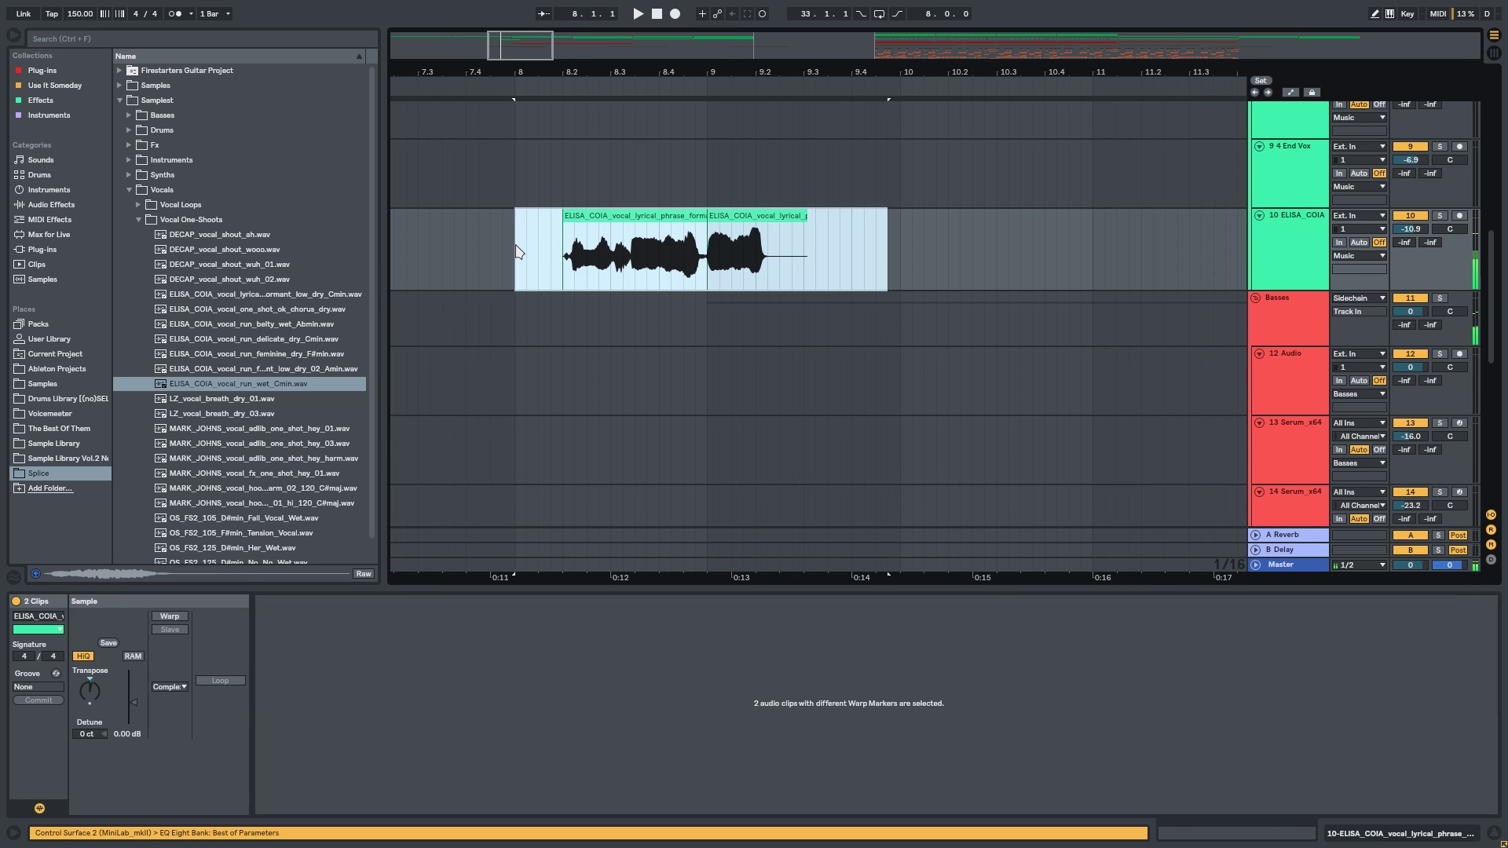
key(Delete)
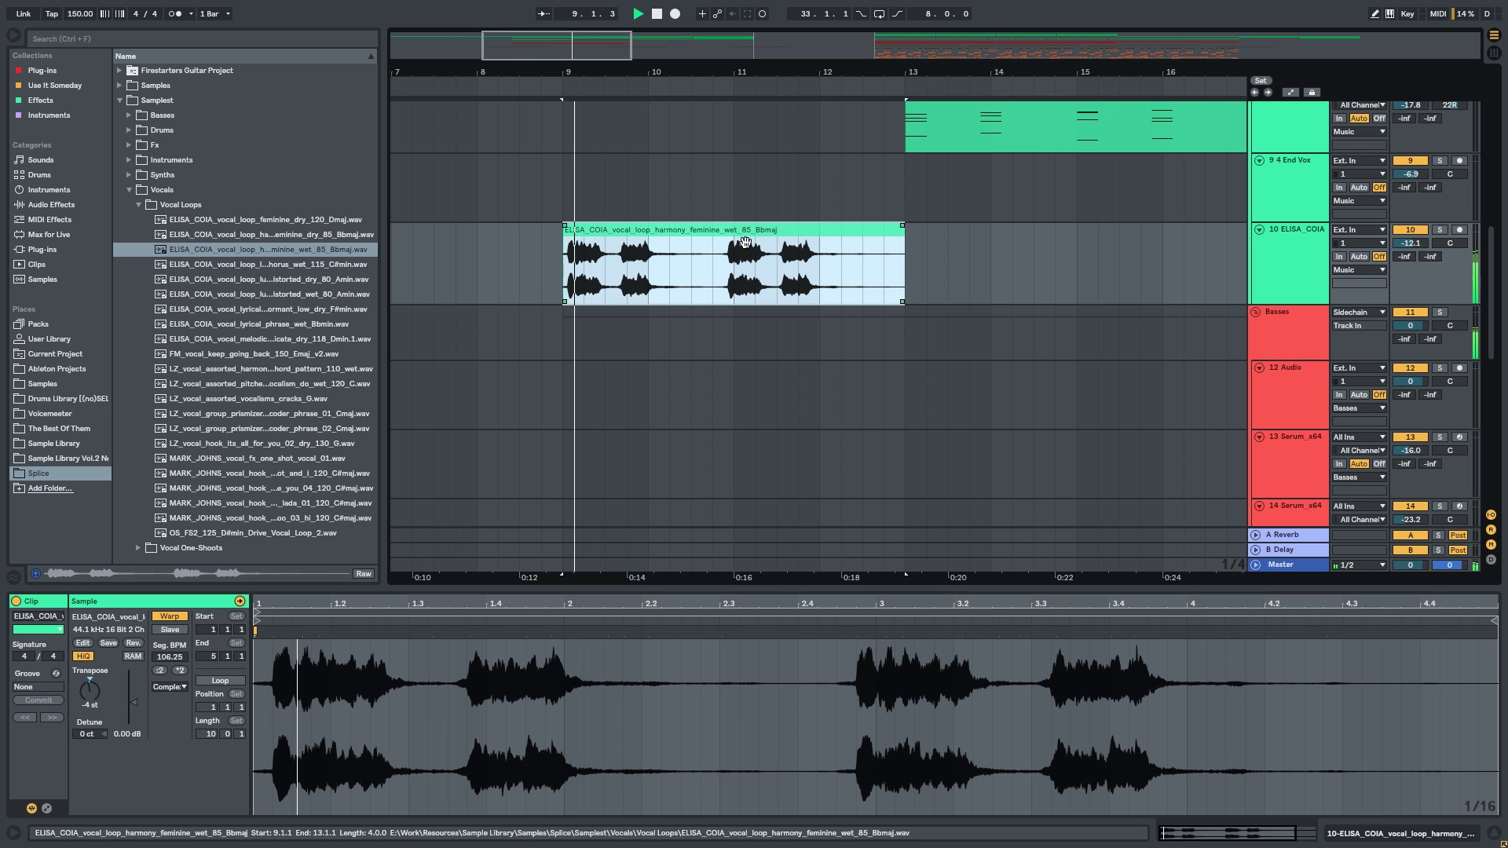
Turn off warping for the harmony feminine wet 85 Bbmaj vocal loop at bar 9 and play it.
scroll(573, 242, up, 2)
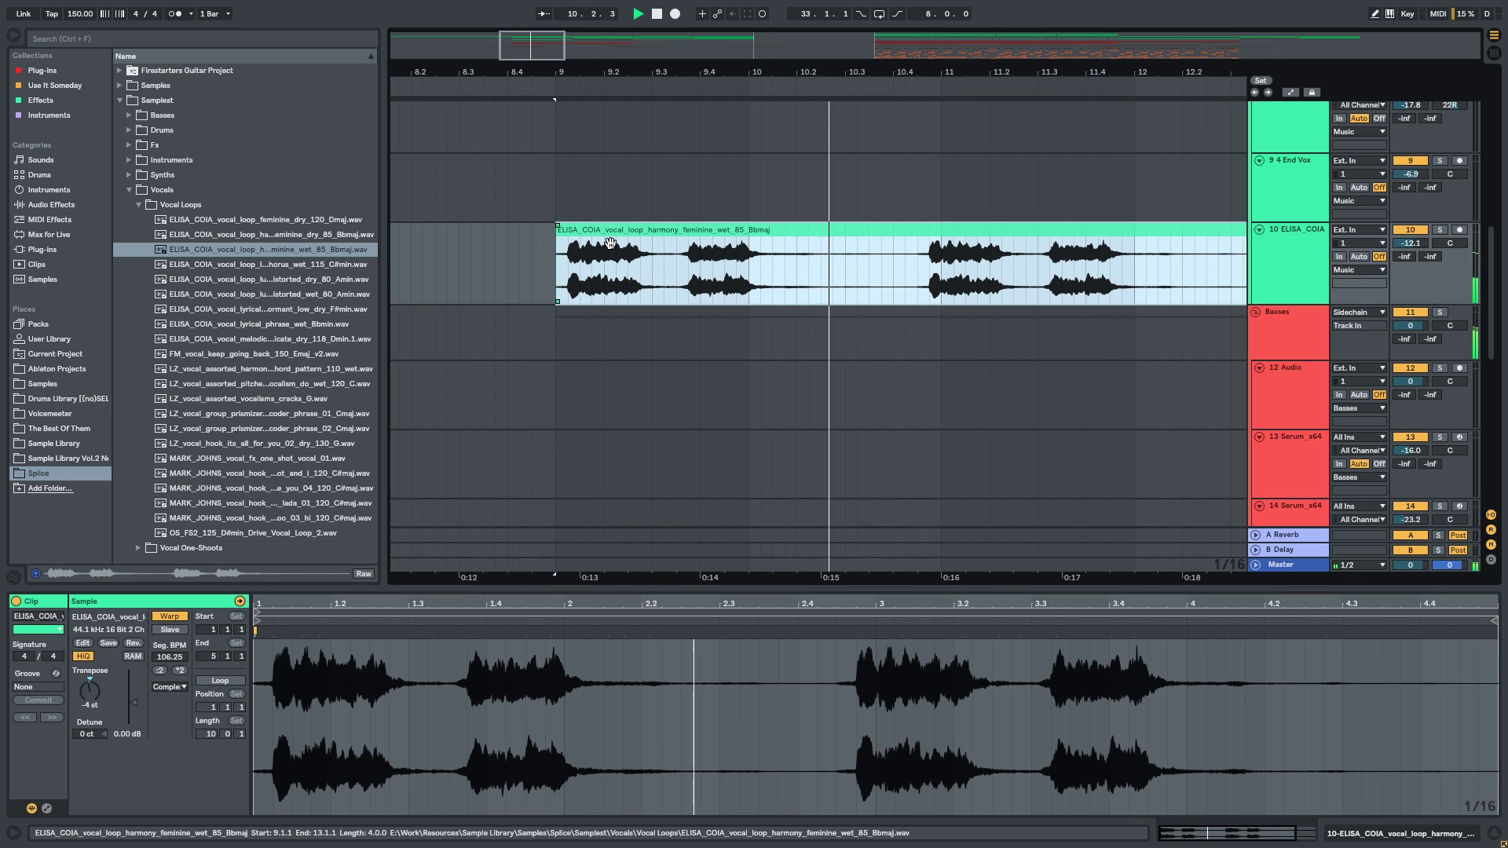
scroll(610, 242, down, 2)
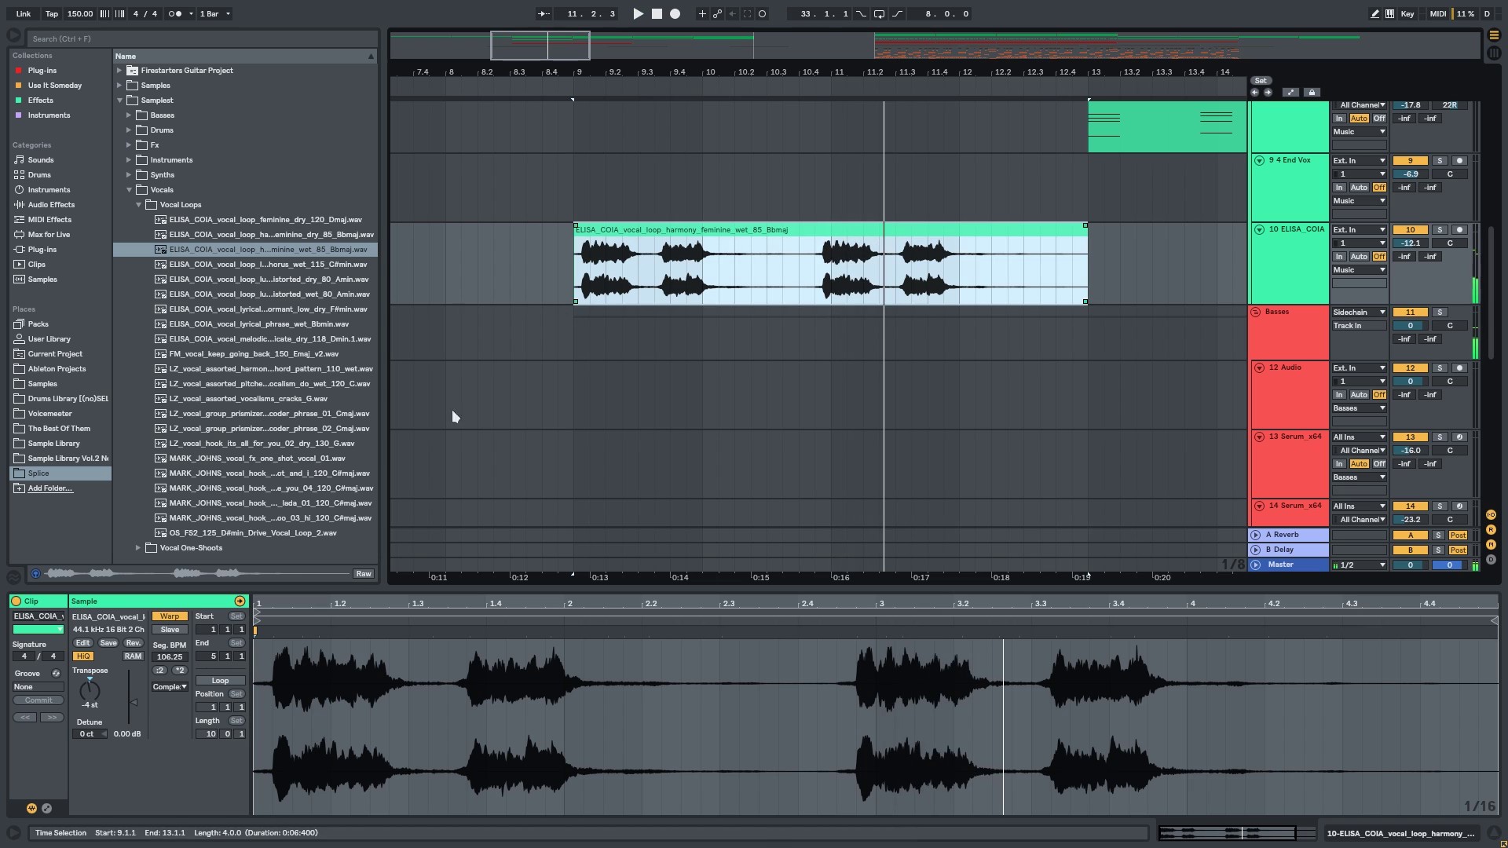
click(173, 619)
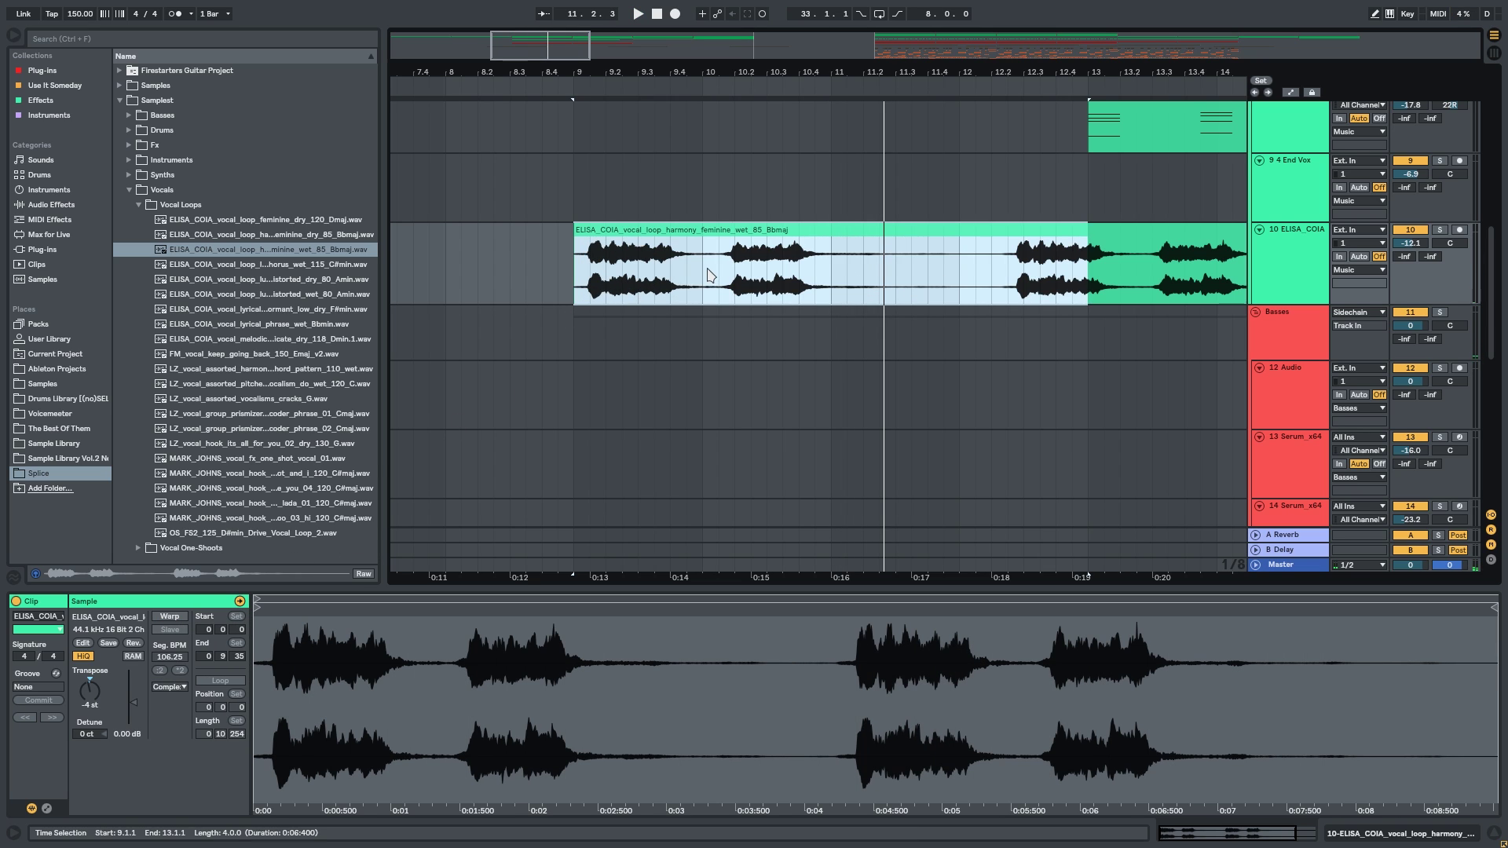
click(709, 275)
key(space)
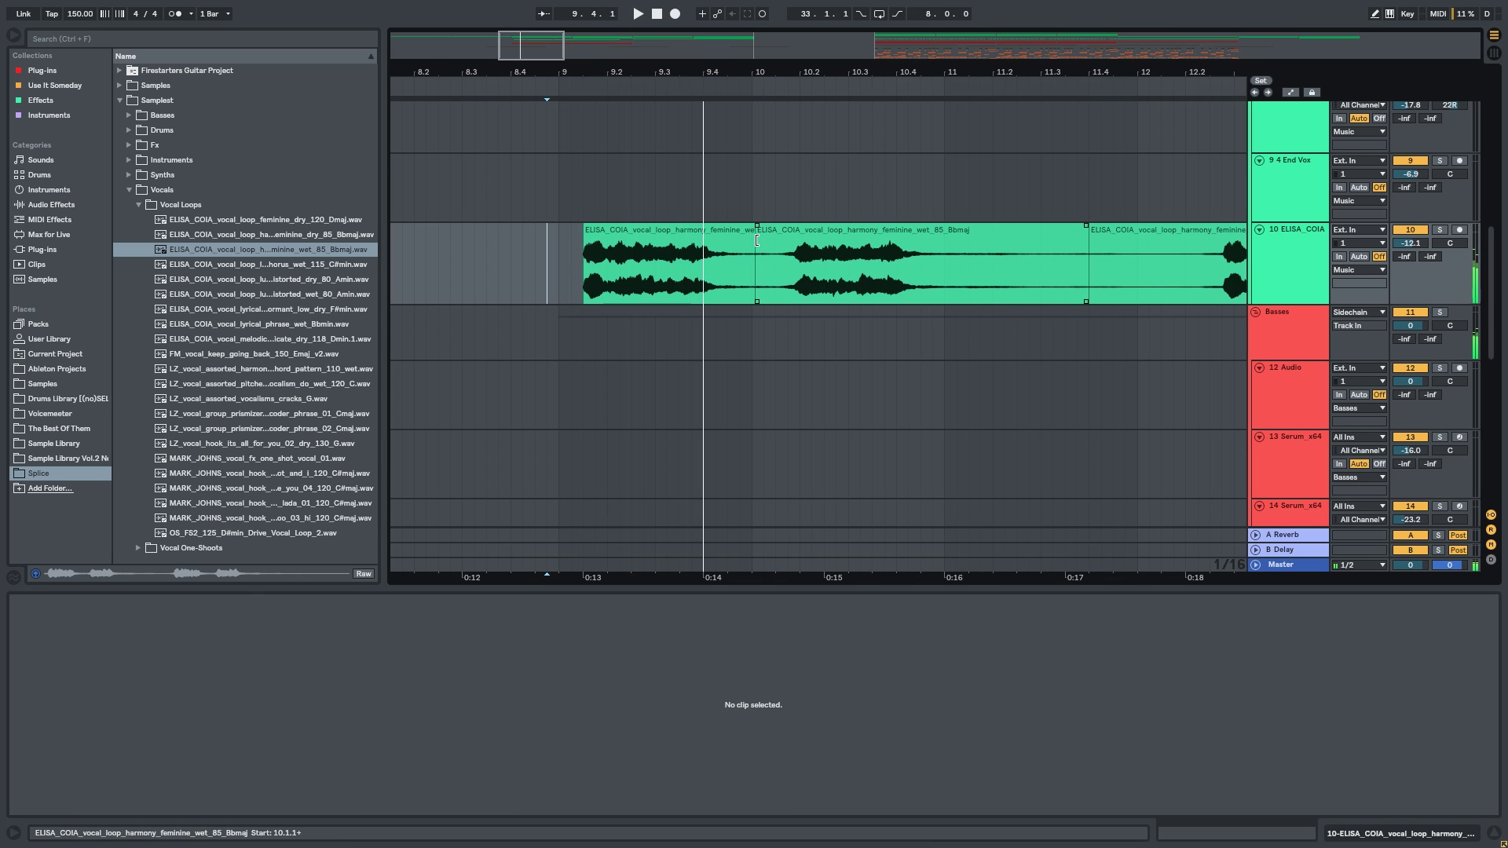
Trim the first harmony vocal clip to end at 9.3.2, checking the cut by playback.
drag(756, 236, 704, 235)
key(space)
scroll(659, 247, up, 2)
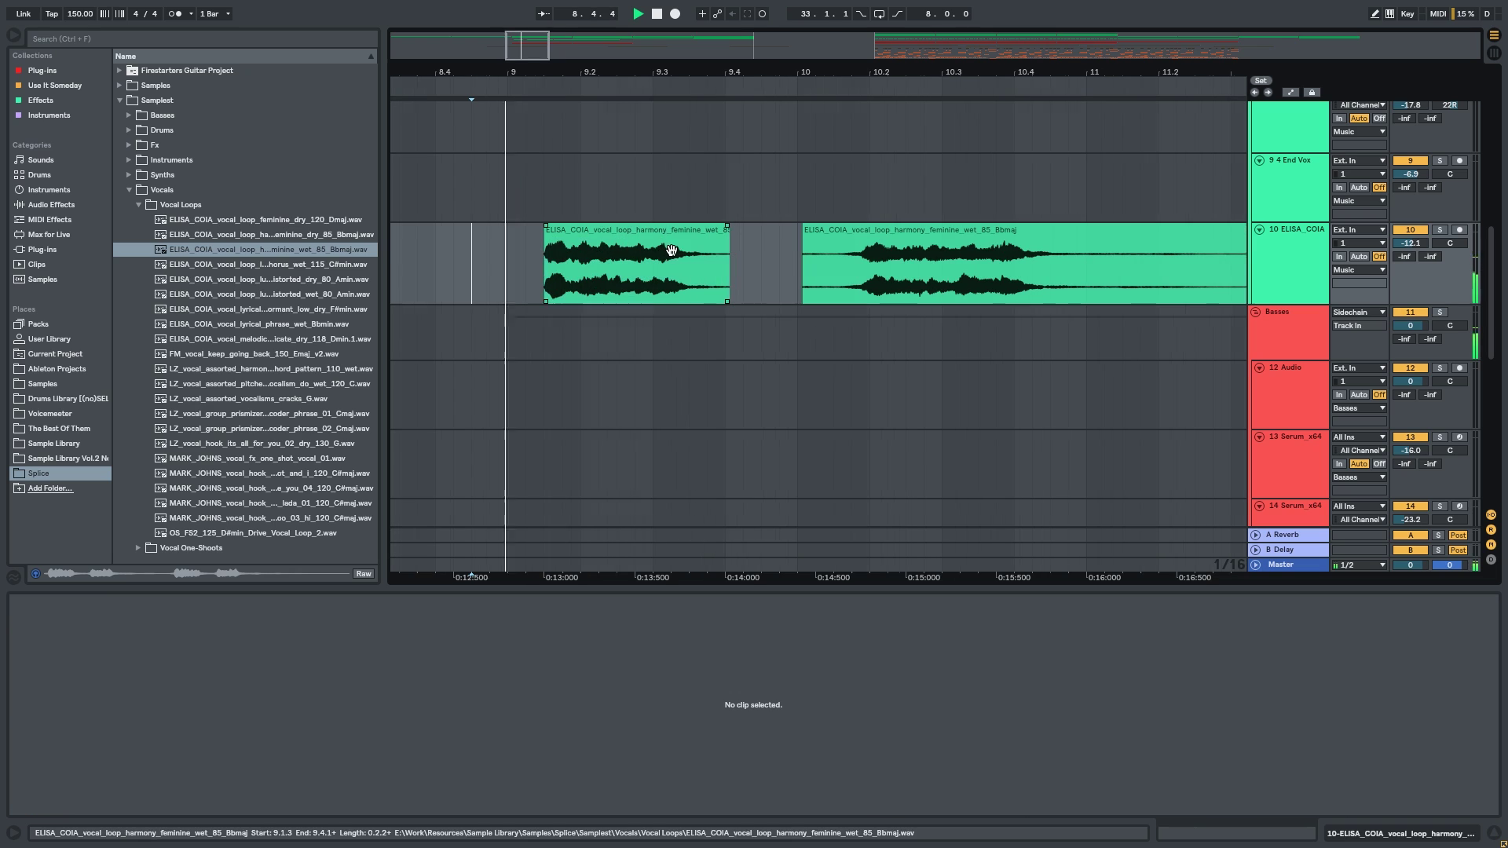
drag(729, 242, 670, 234)
key(space)
key(space)
click(504, 286)
click(479, 267)
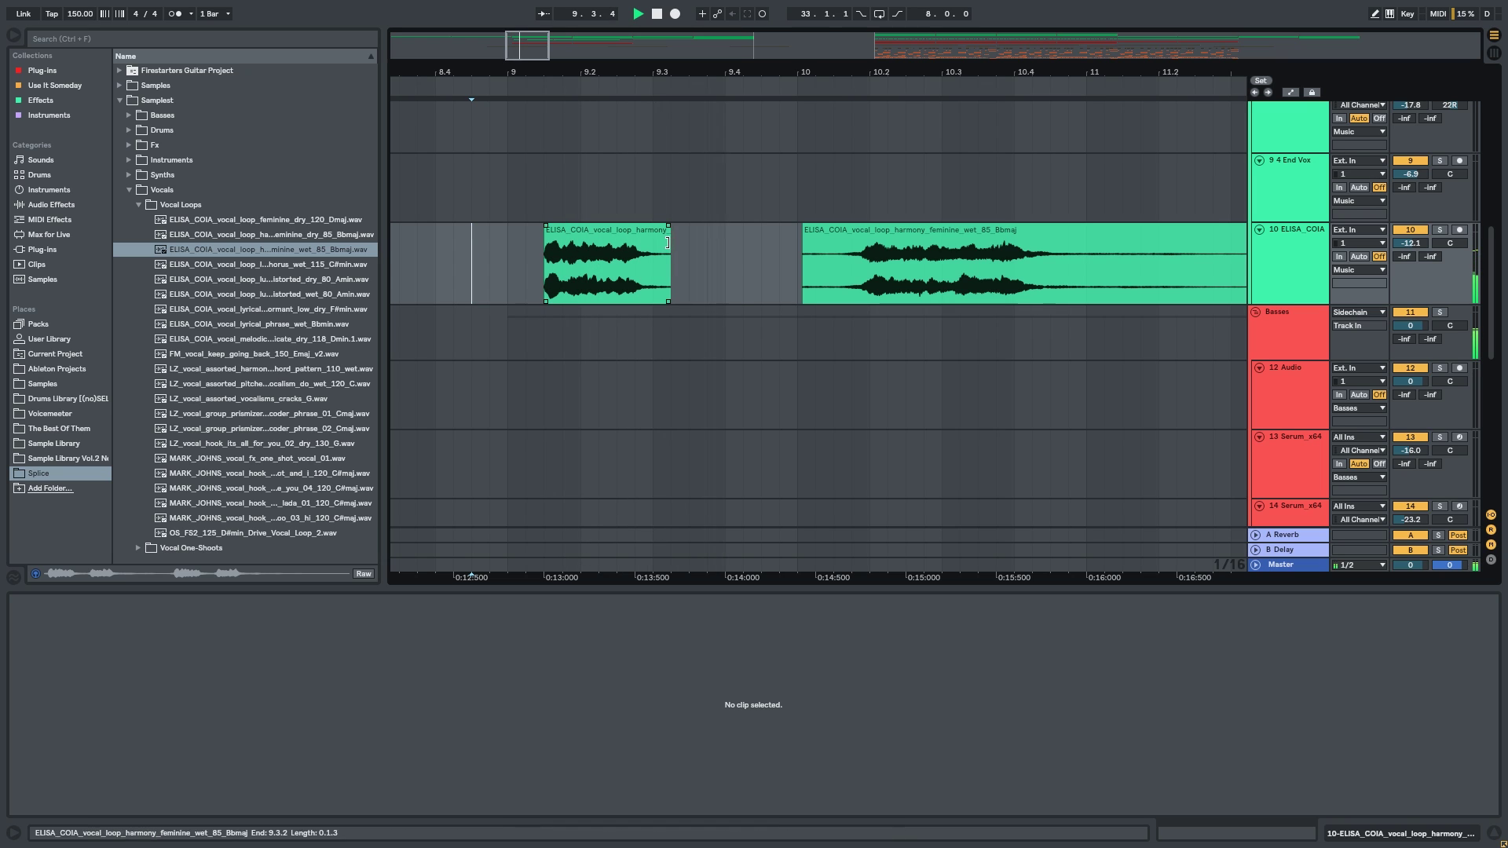
key(space)
Move the second harmony vocal phrase earlier to follow the first, and trim the end of the vocal to 10.3.
drag(882, 249, 787, 249)
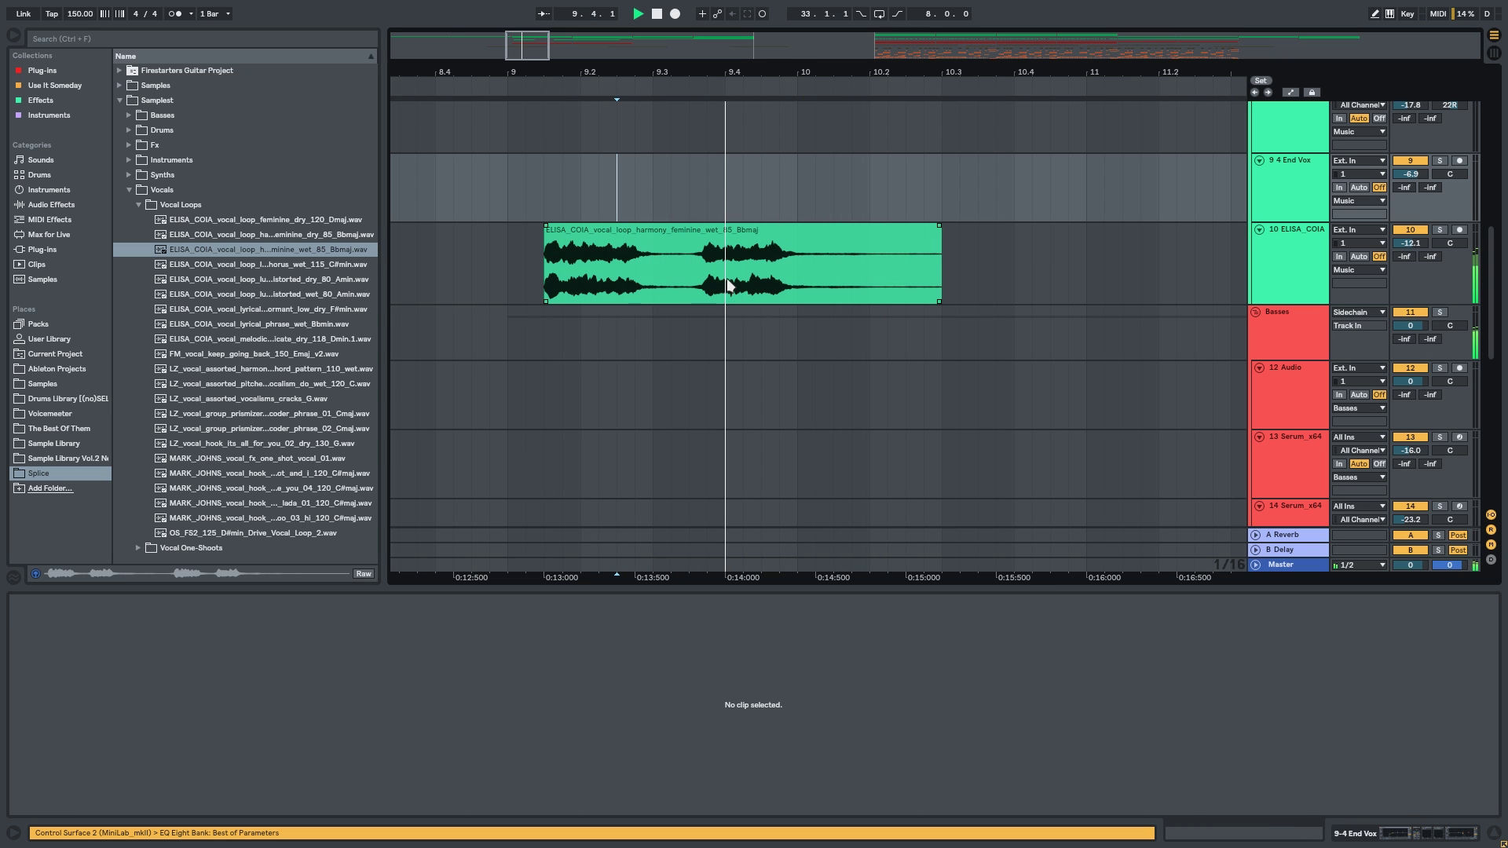
key(ctrl+z)
click(707, 202)
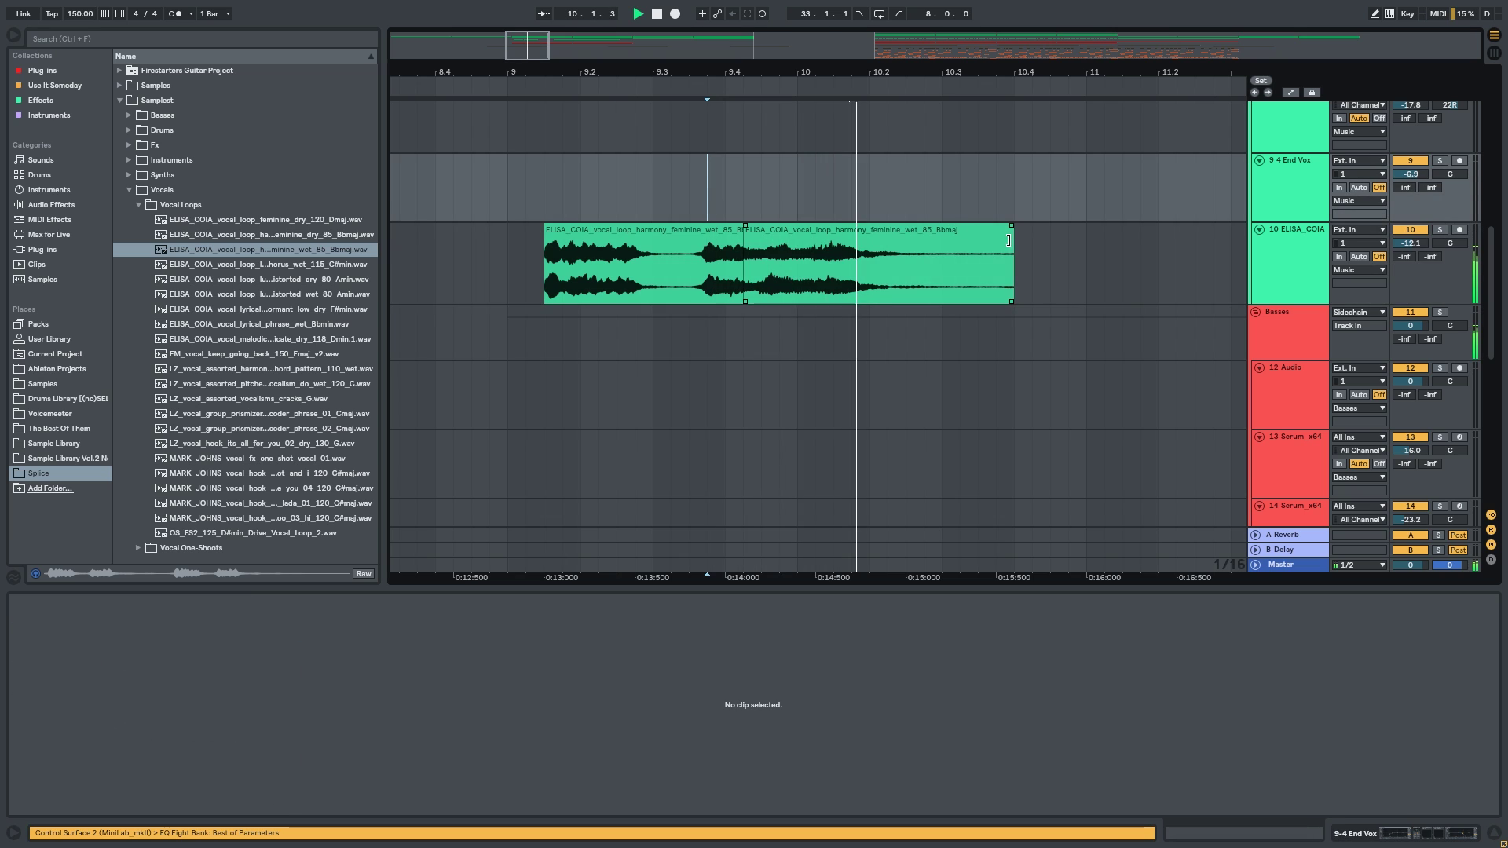
drag(1008, 240, 942, 240)
Shift the cut inside the second harmony phrase slightly later and end its last clip just before 10.3, checking by playback.
click(670, 201)
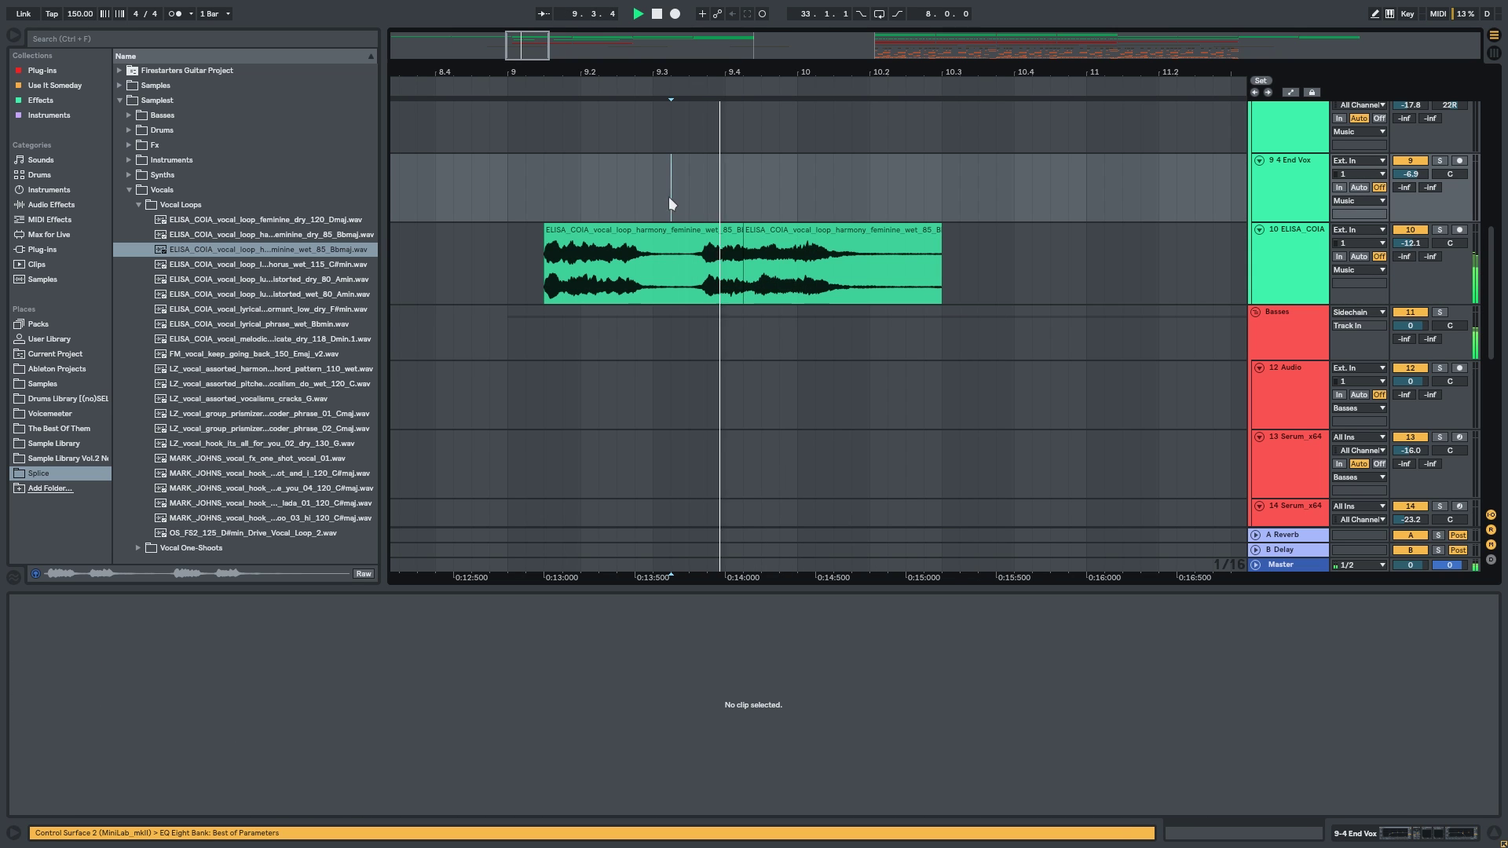
click(508, 195)
scroll(692, 223, right, 3)
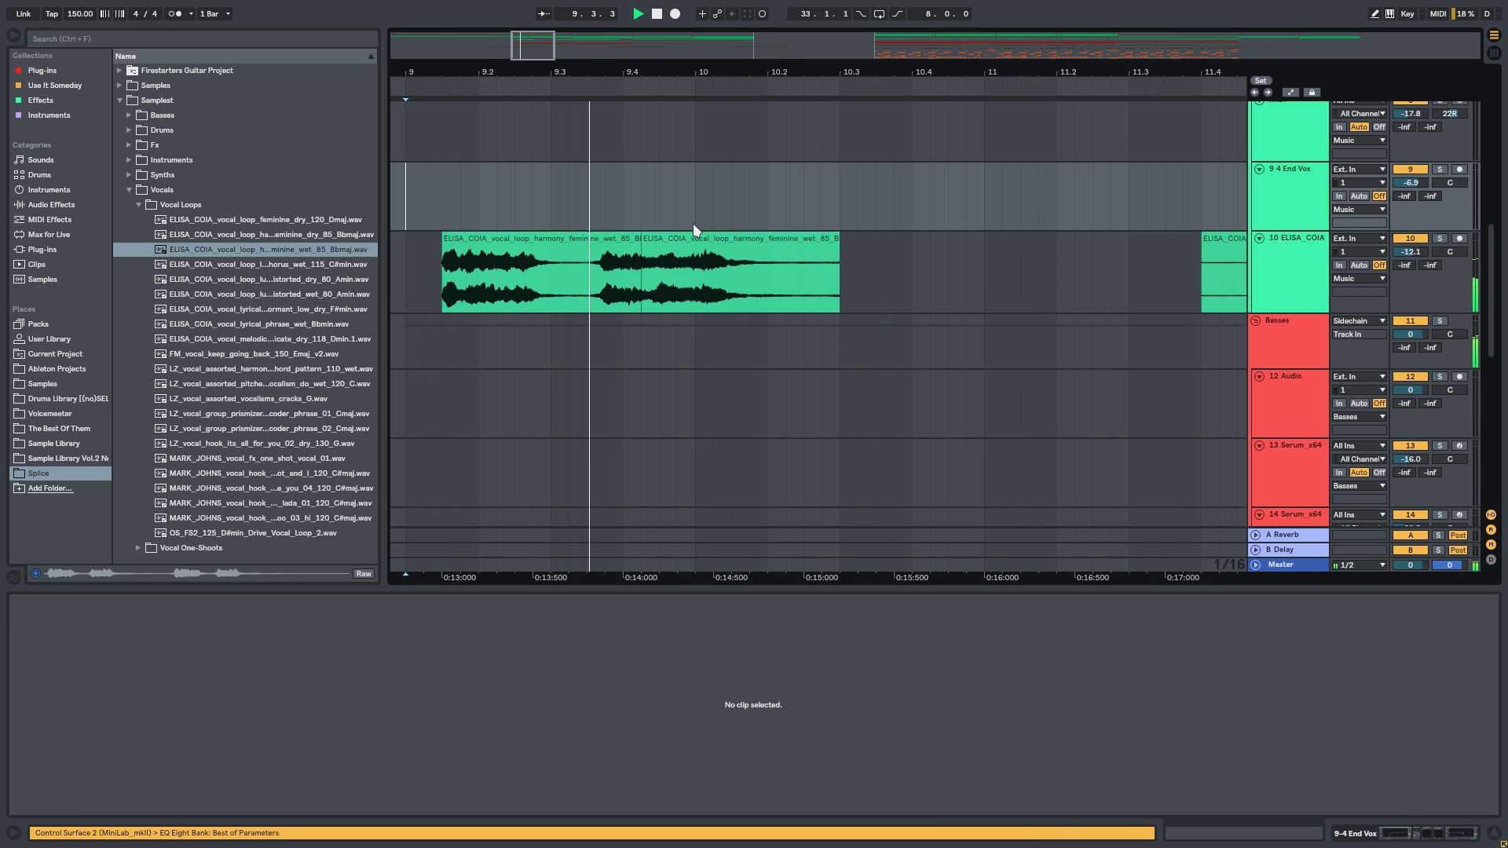
click(595, 200)
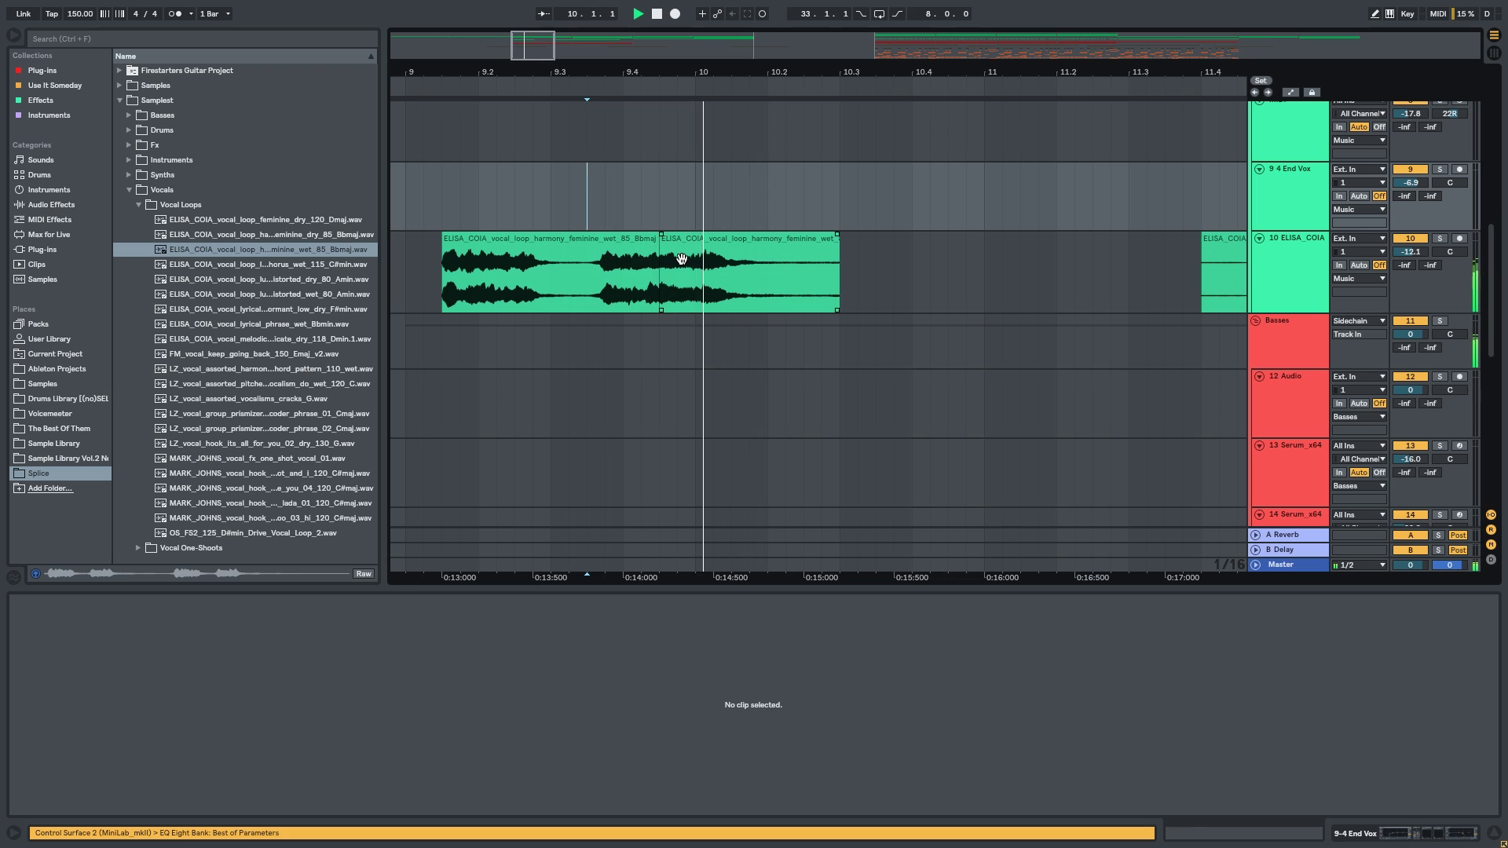
click(682, 259)
click(604, 226)
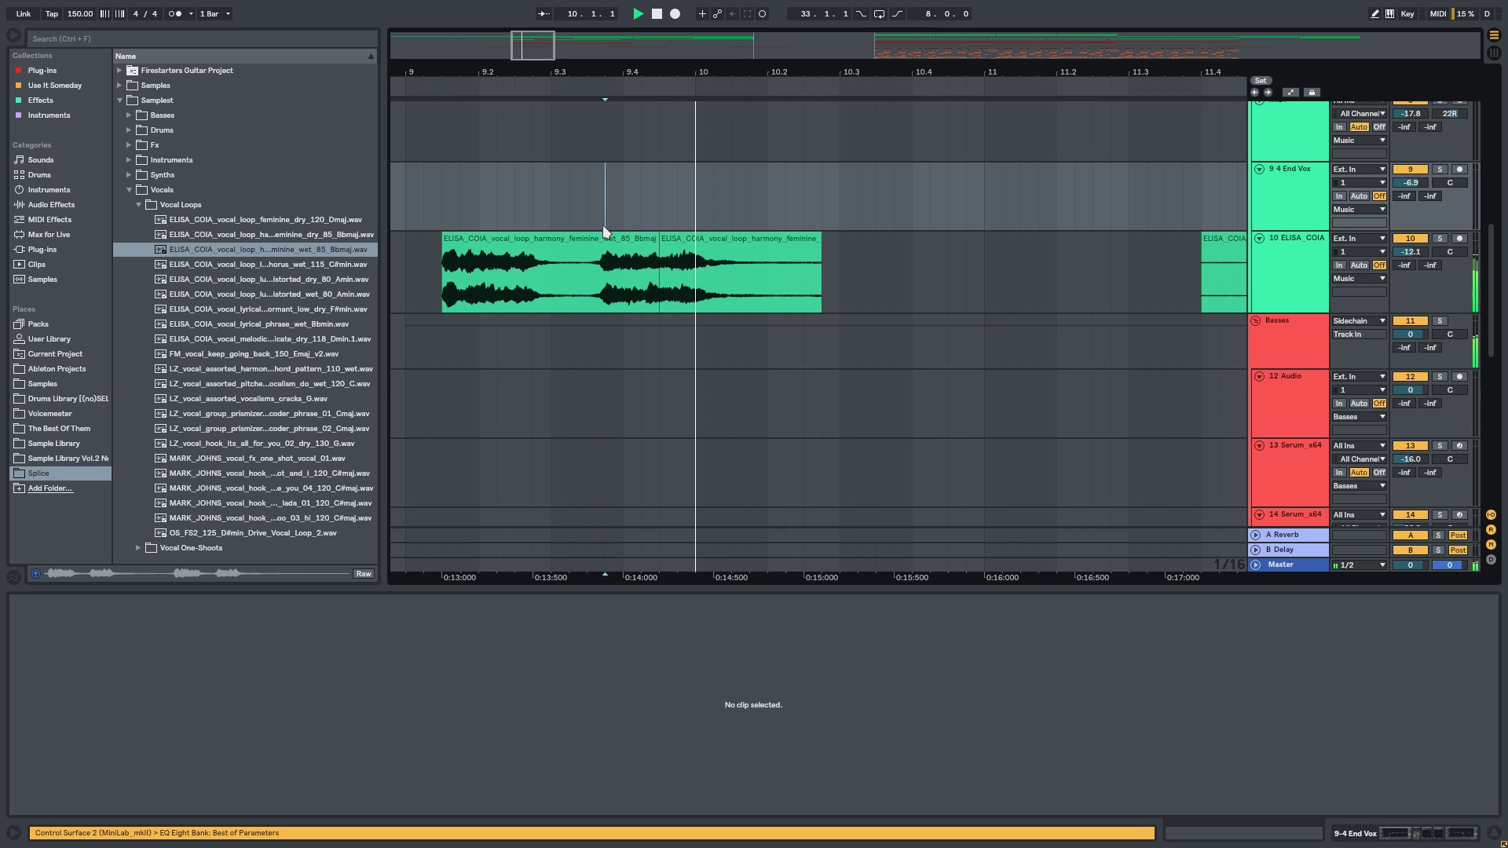
Check the phrase timing against the metronome, split the harmony vocal at 9.3.3 and nudge its second phrase slightly later.
click(559, 209)
click(402, 207)
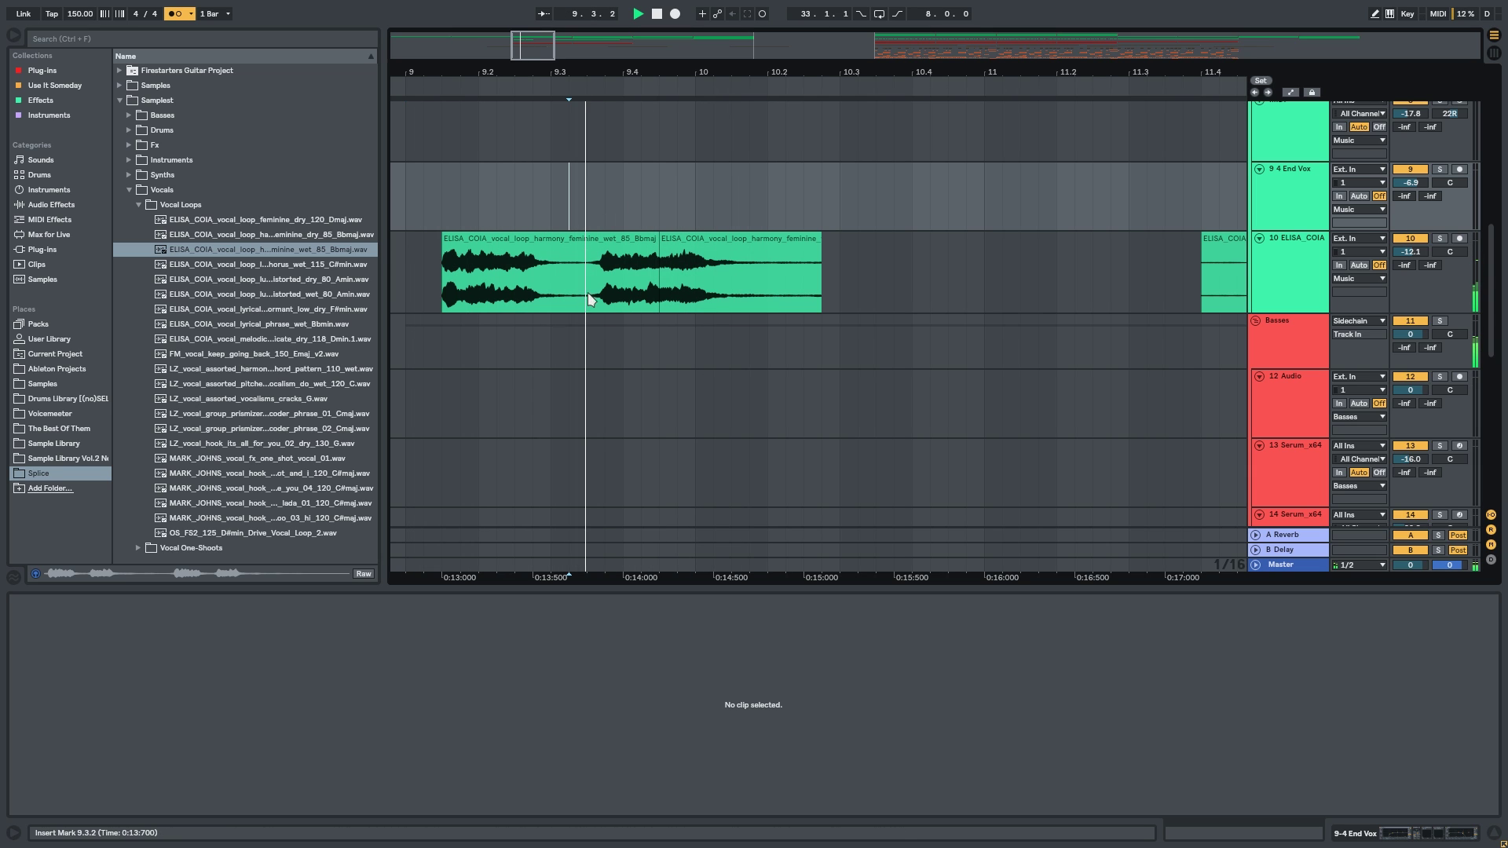
click(613, 290)
key(plus)
click(538, 201)
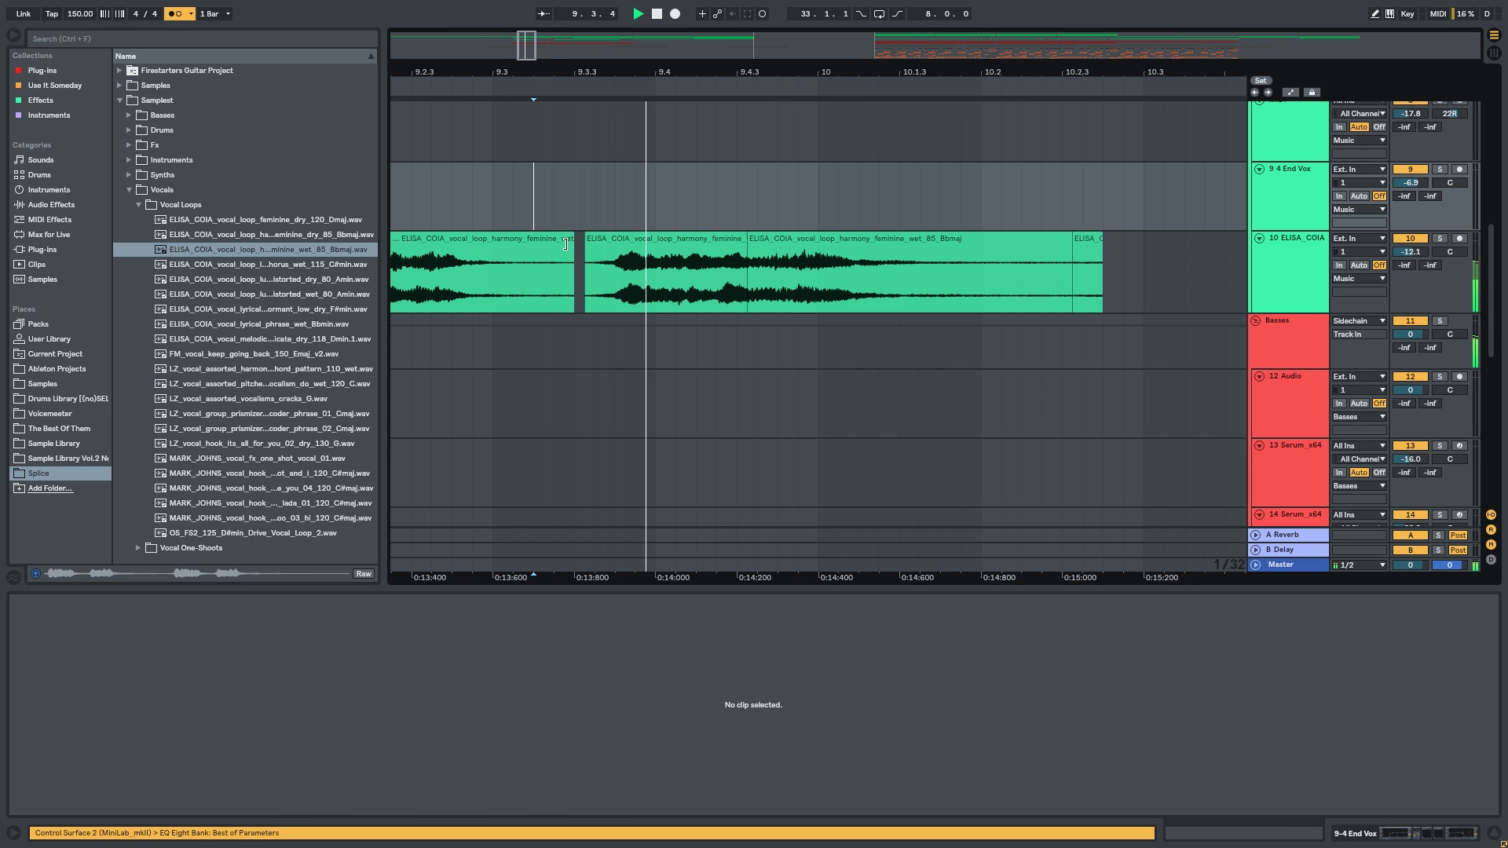
Check the harmony phrases by playback and replace the split pieces of the second phrase with one continuous clip.
key(minus)
key(minus)
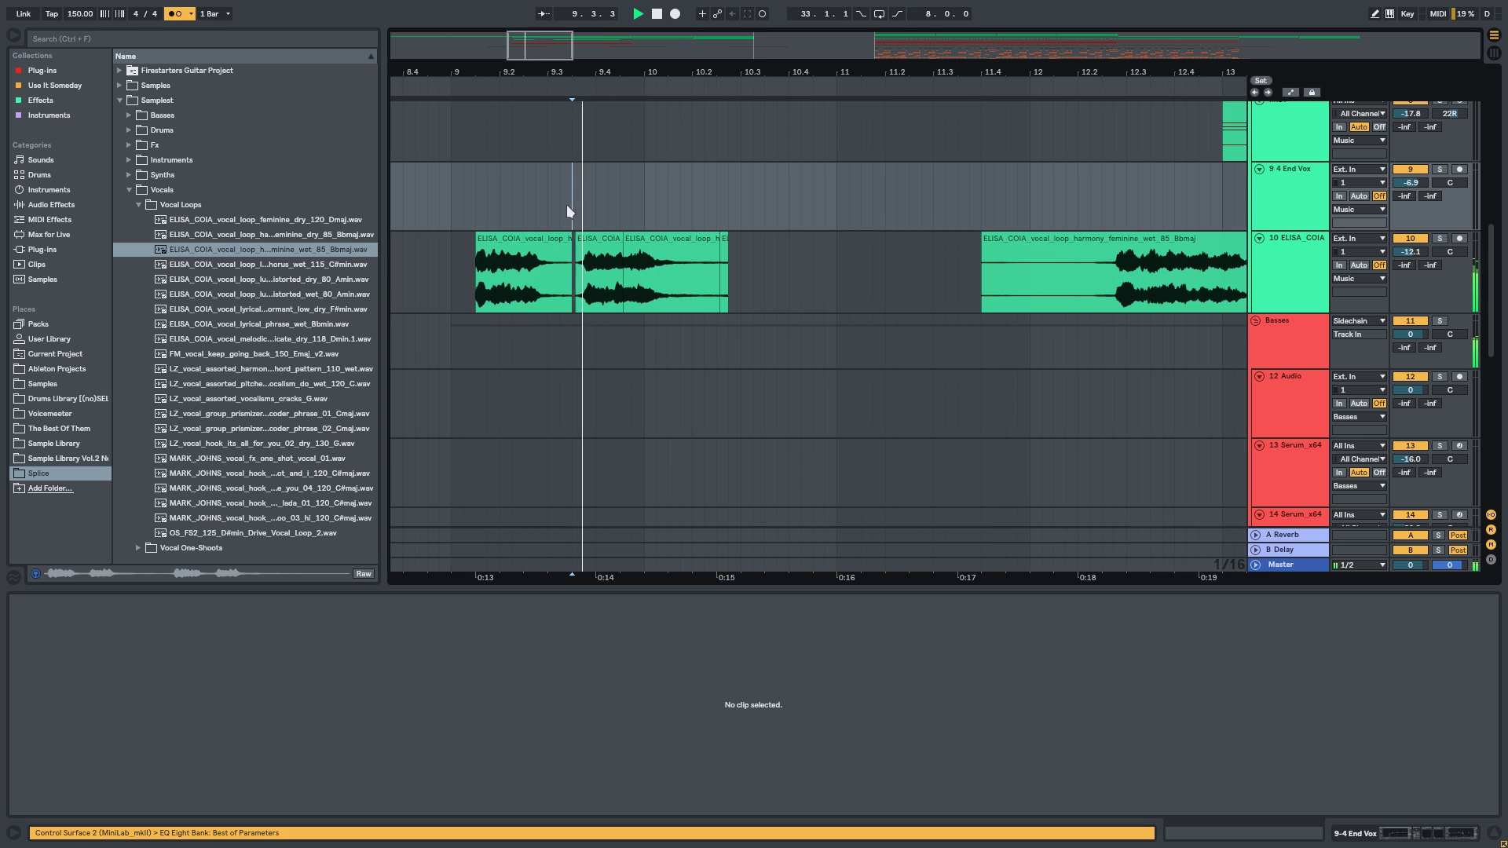
click(445, 213)
key(space)
key(space)
click(658, 237)
key(plus)
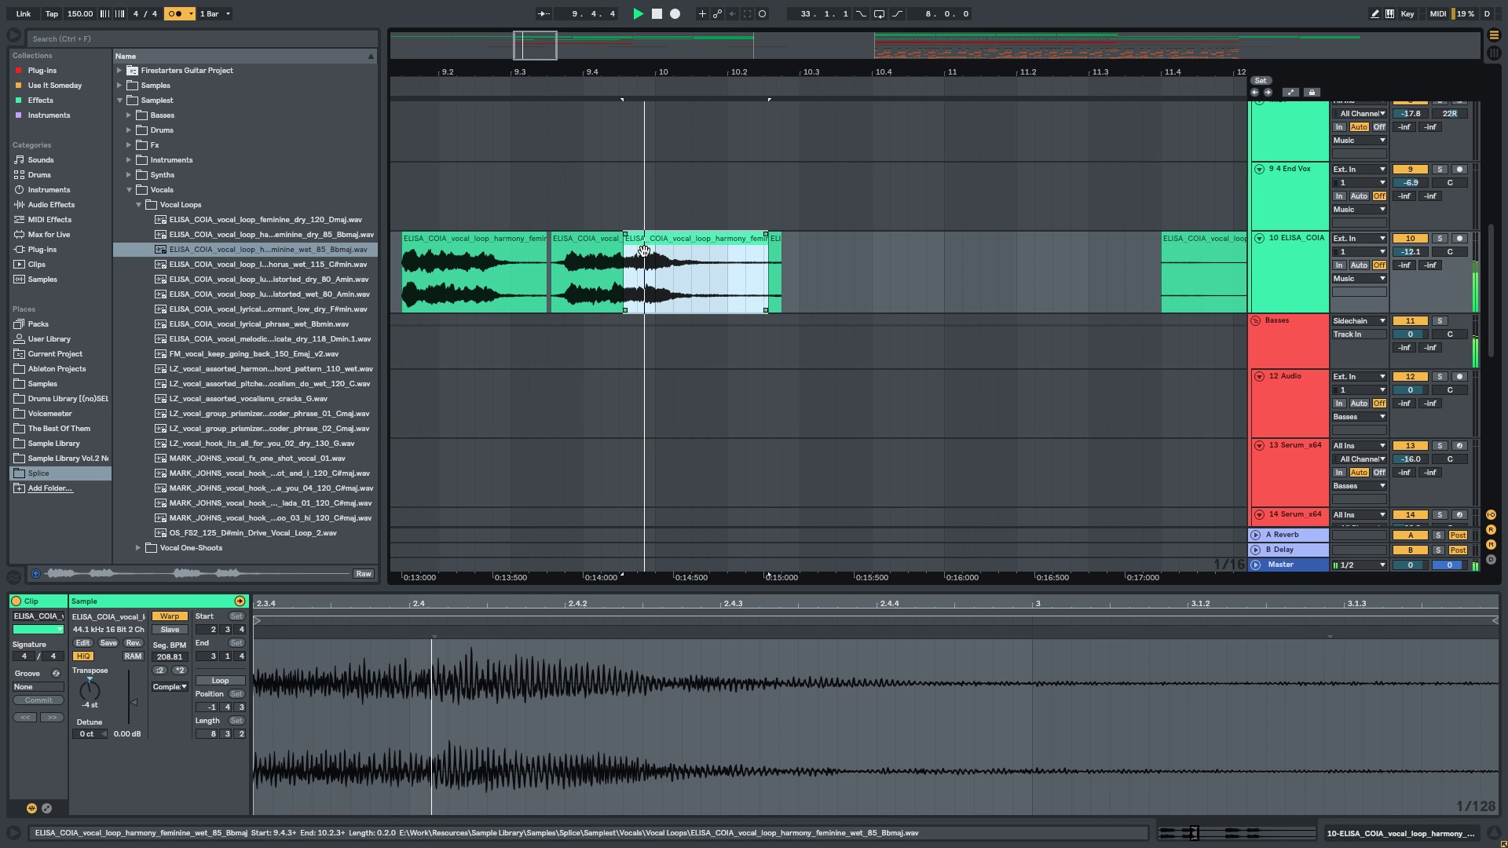
drag(822, 258, 766, 255)
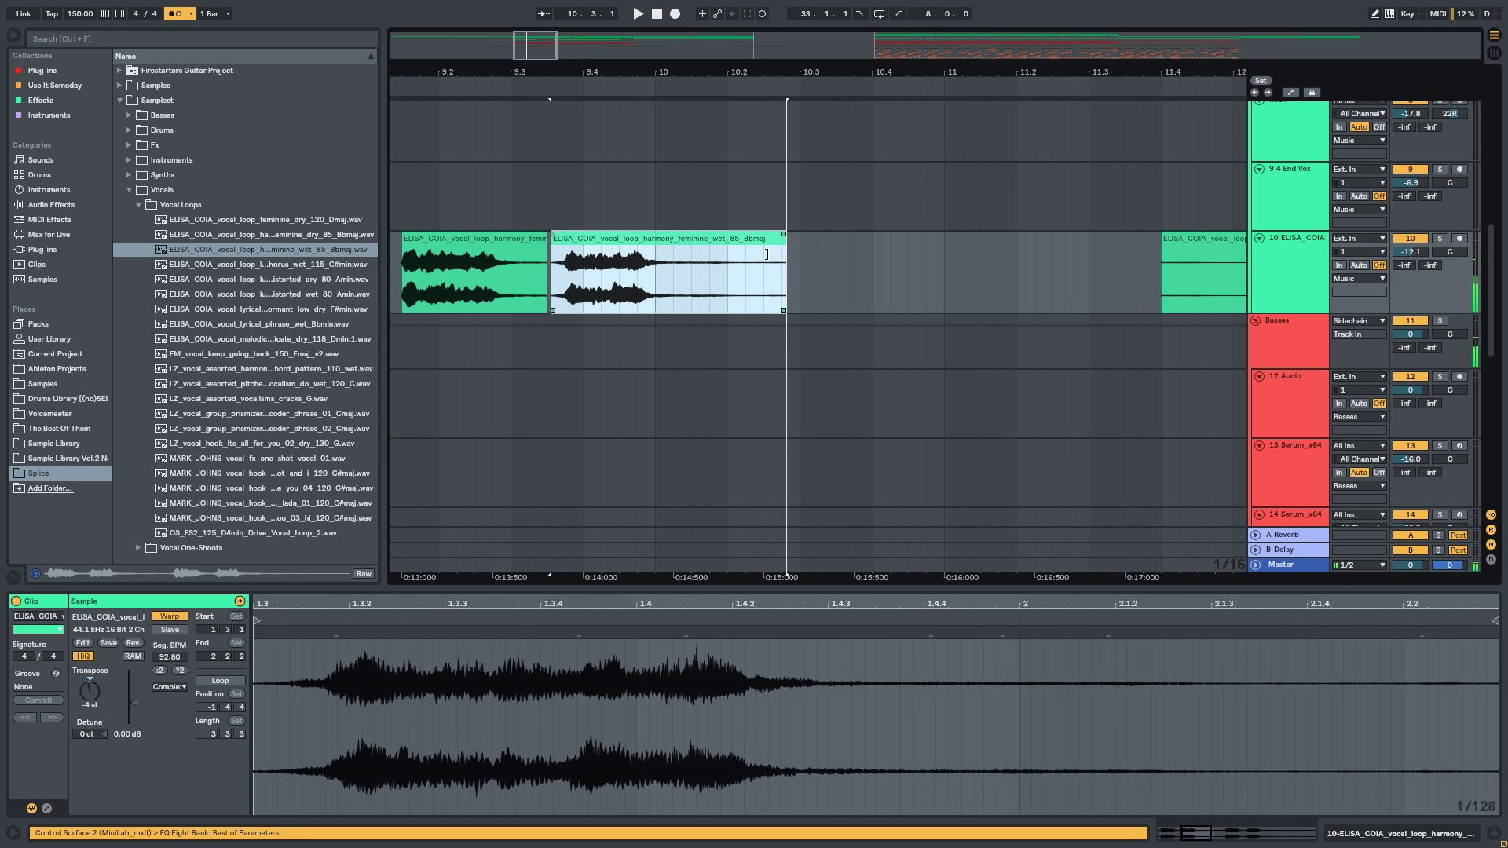
Trim the start of the second harmony phrase and move it earlier against the first phrase at 9.3.3, auditioning the join.
click(539, 215)
key(space)
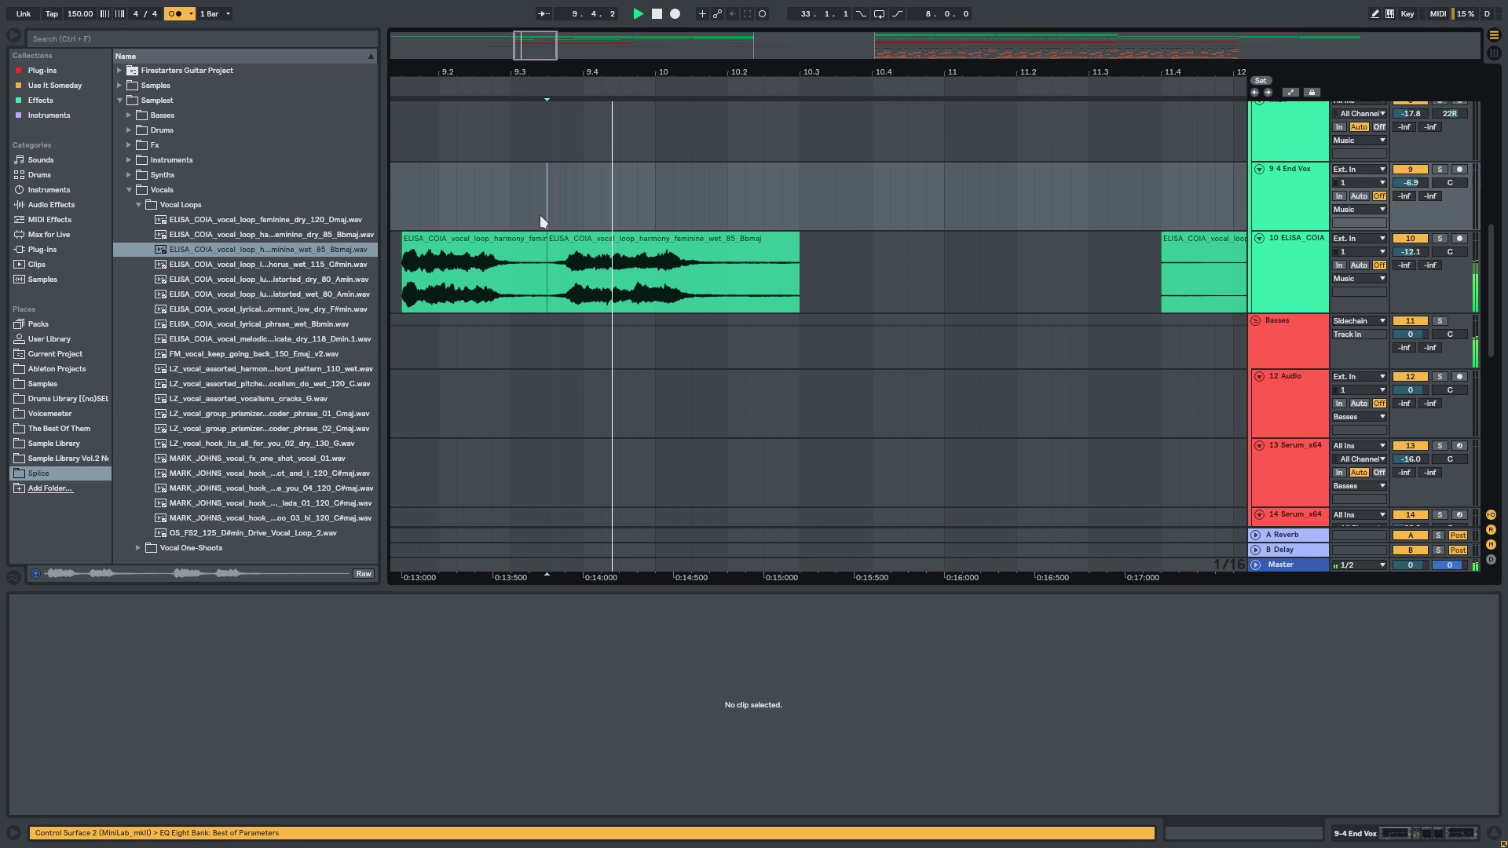
click(559, 284)
key(space)
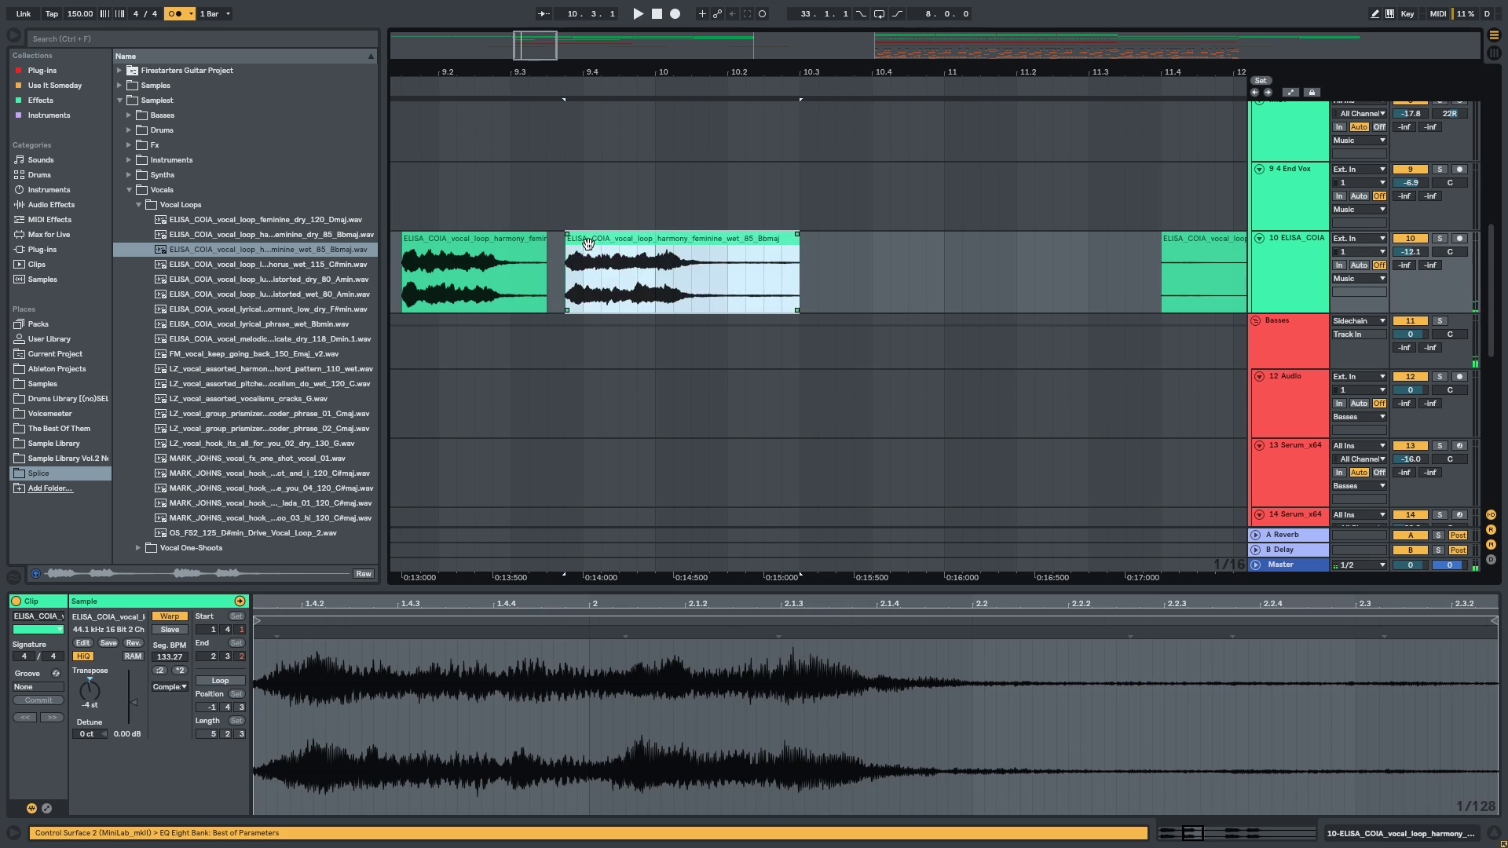
drag(556, 284, 538, 285)
click(553, 207)
key(space)
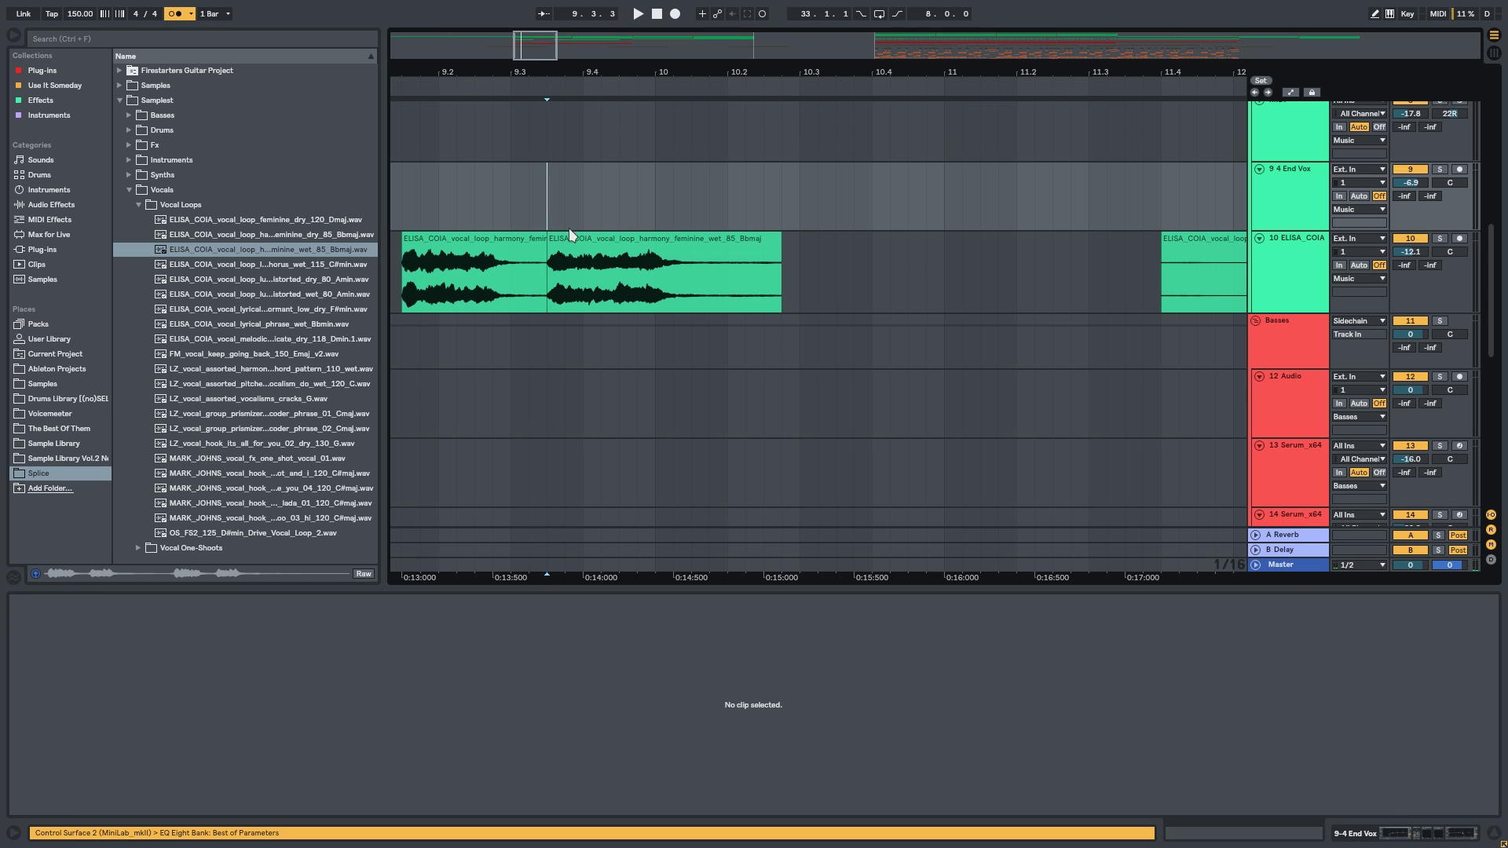
Cut more off the second harmony phrase's opening, realign its start to 9.3.3 and play it back.
drag(735, 256, 754, 255)
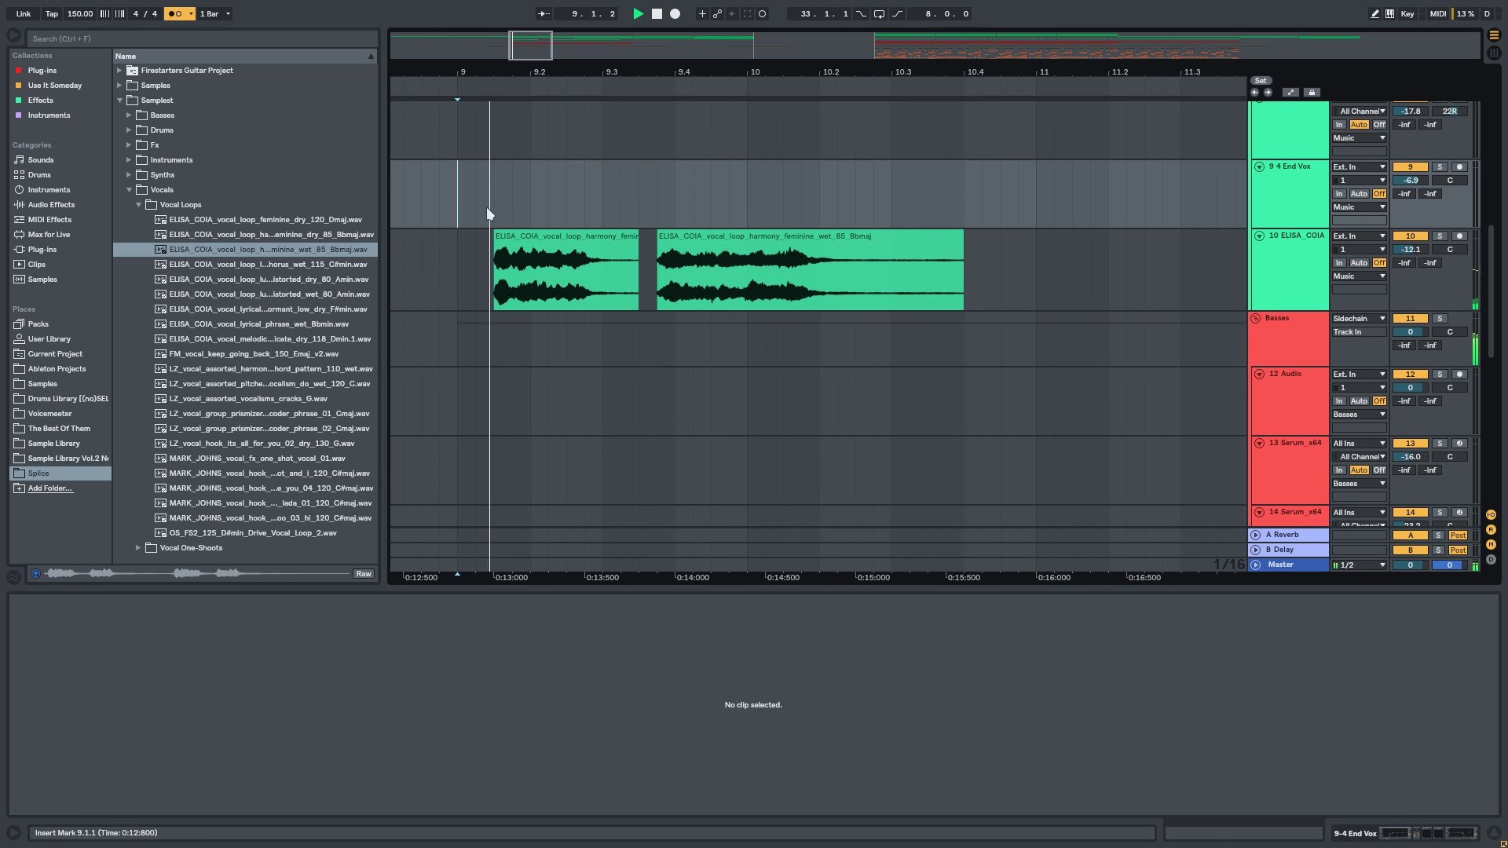
click(605, 207)
drag(682, 236, 663, 236)
click(609, 205)
key(space)
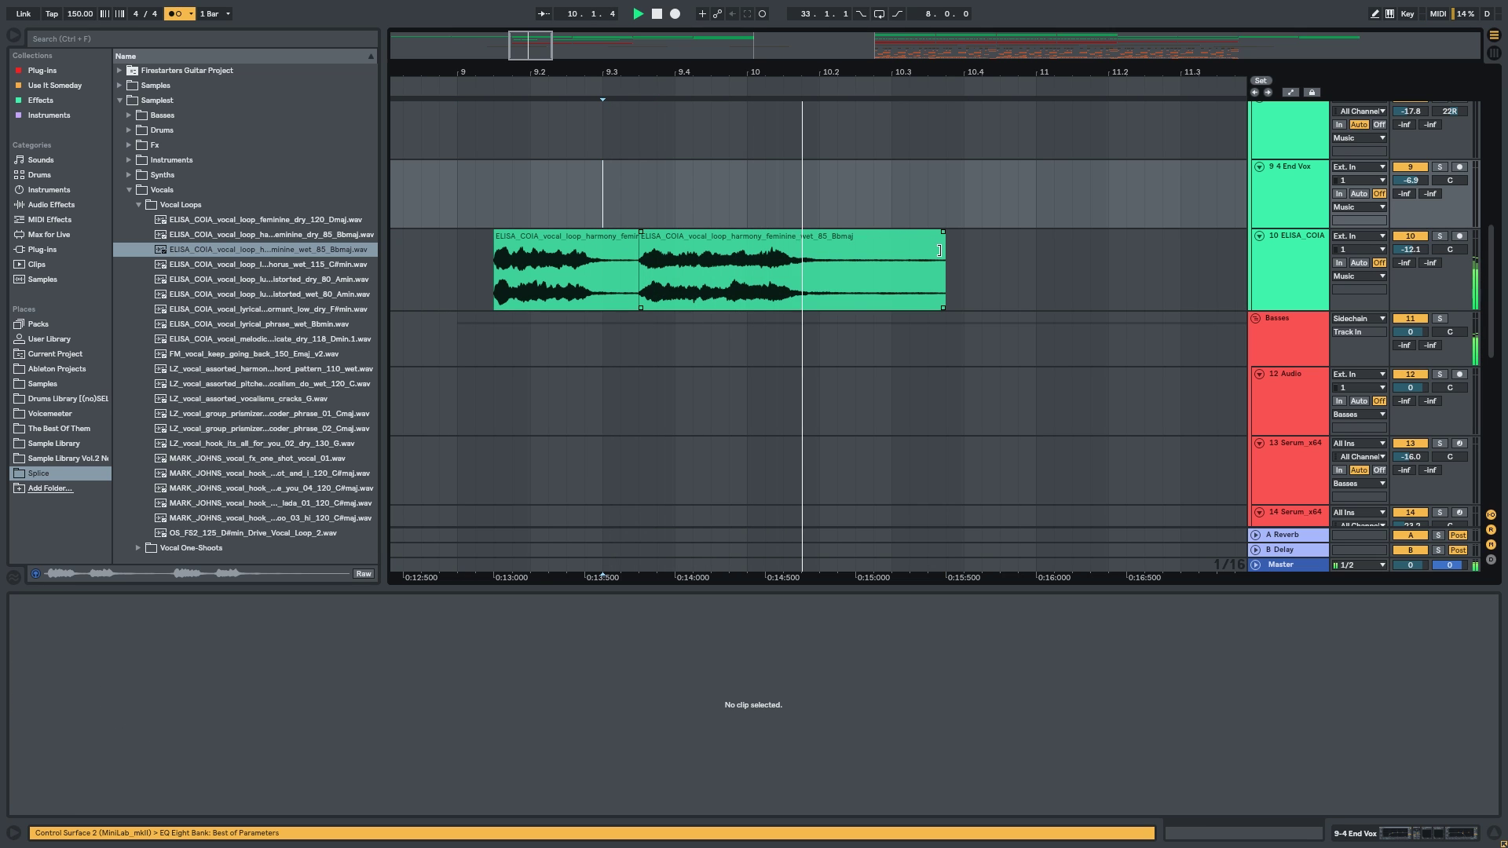
Audition the two joined harmony phrases and shorten the second one to end at 10.3.1.
click(707, 235)
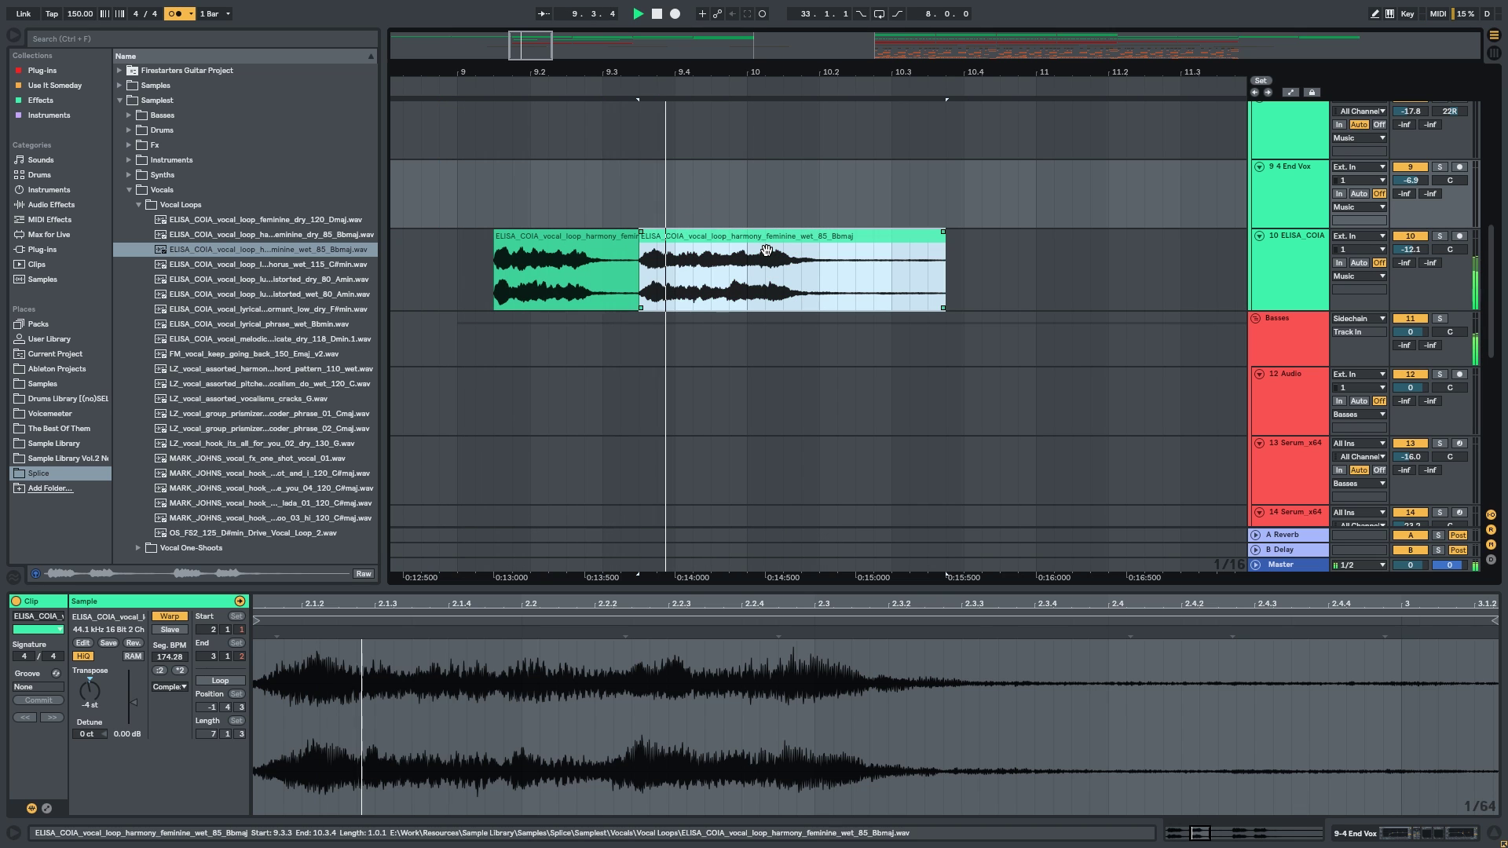
click(819, 181)
click(607, 251)
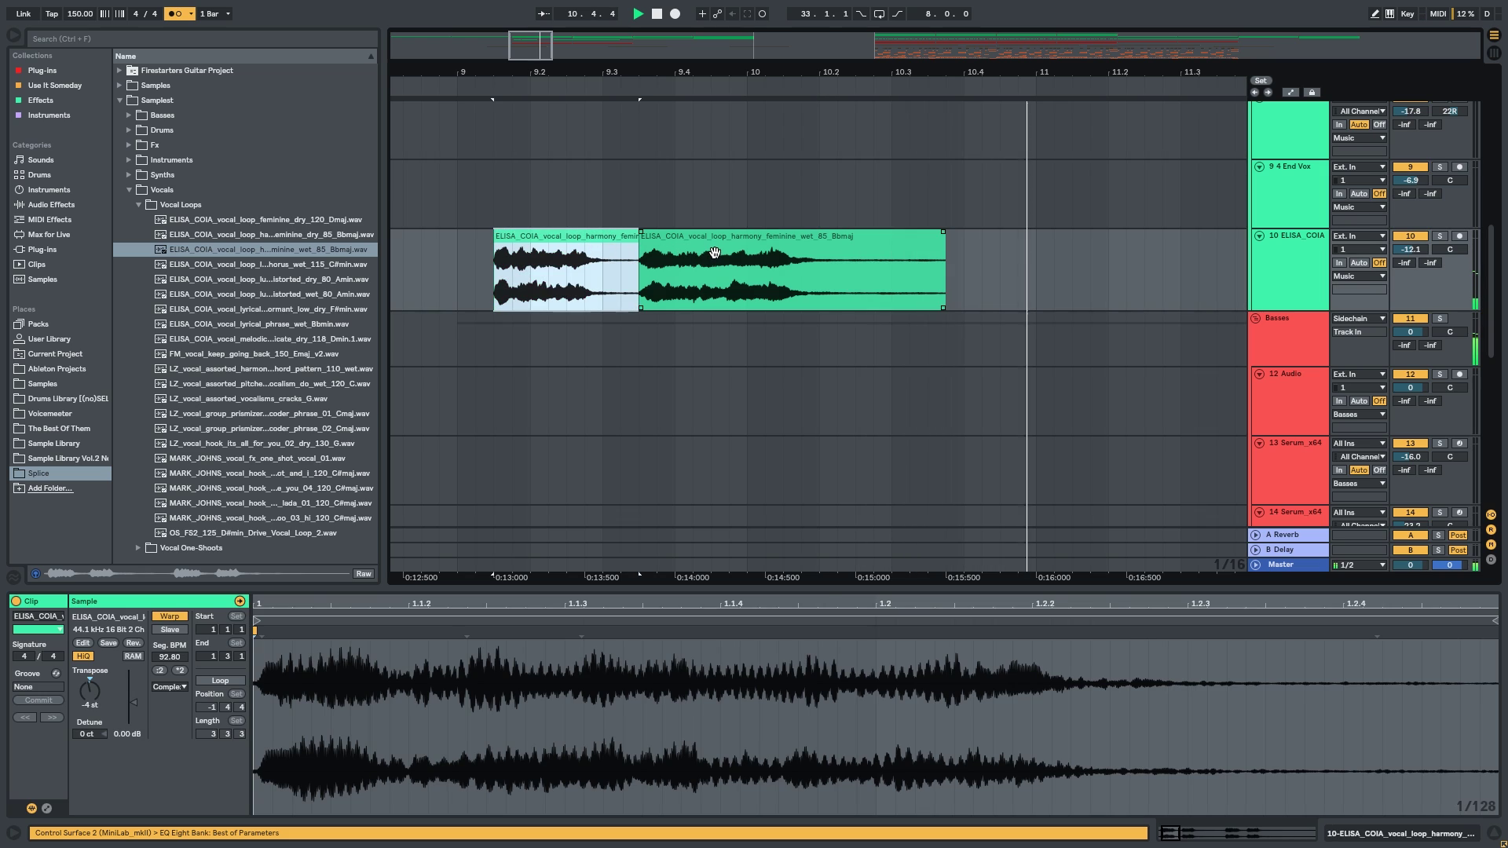
click(443, 190)
key(minus)
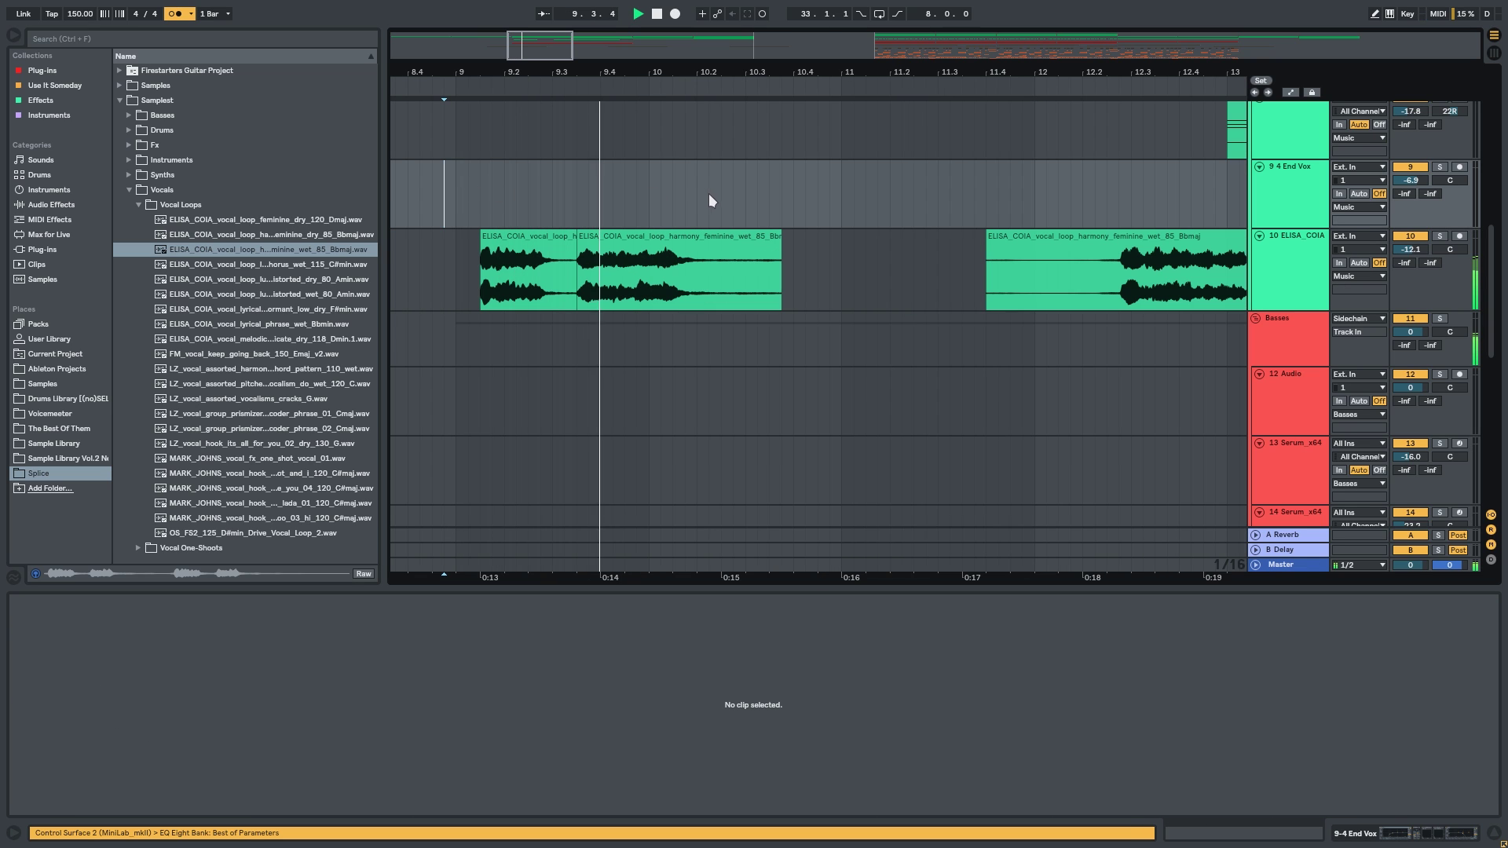
drag(779, 251, 748, 249)
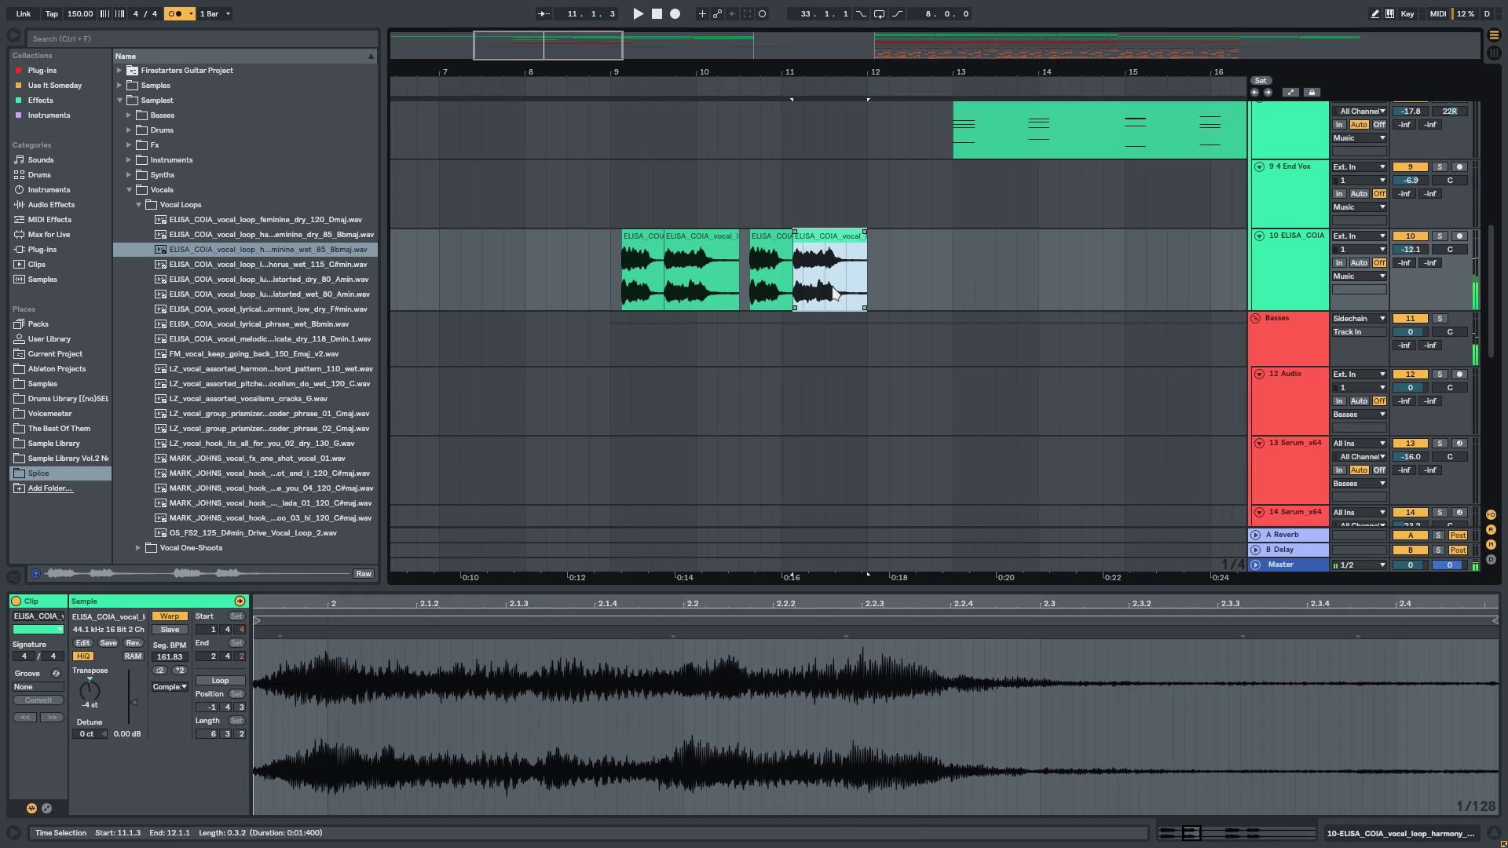
Delete the second phrase from the copied pair, then duplicate the resulting three-clip vocal pattern and play it from bar 9.
key(Delete)
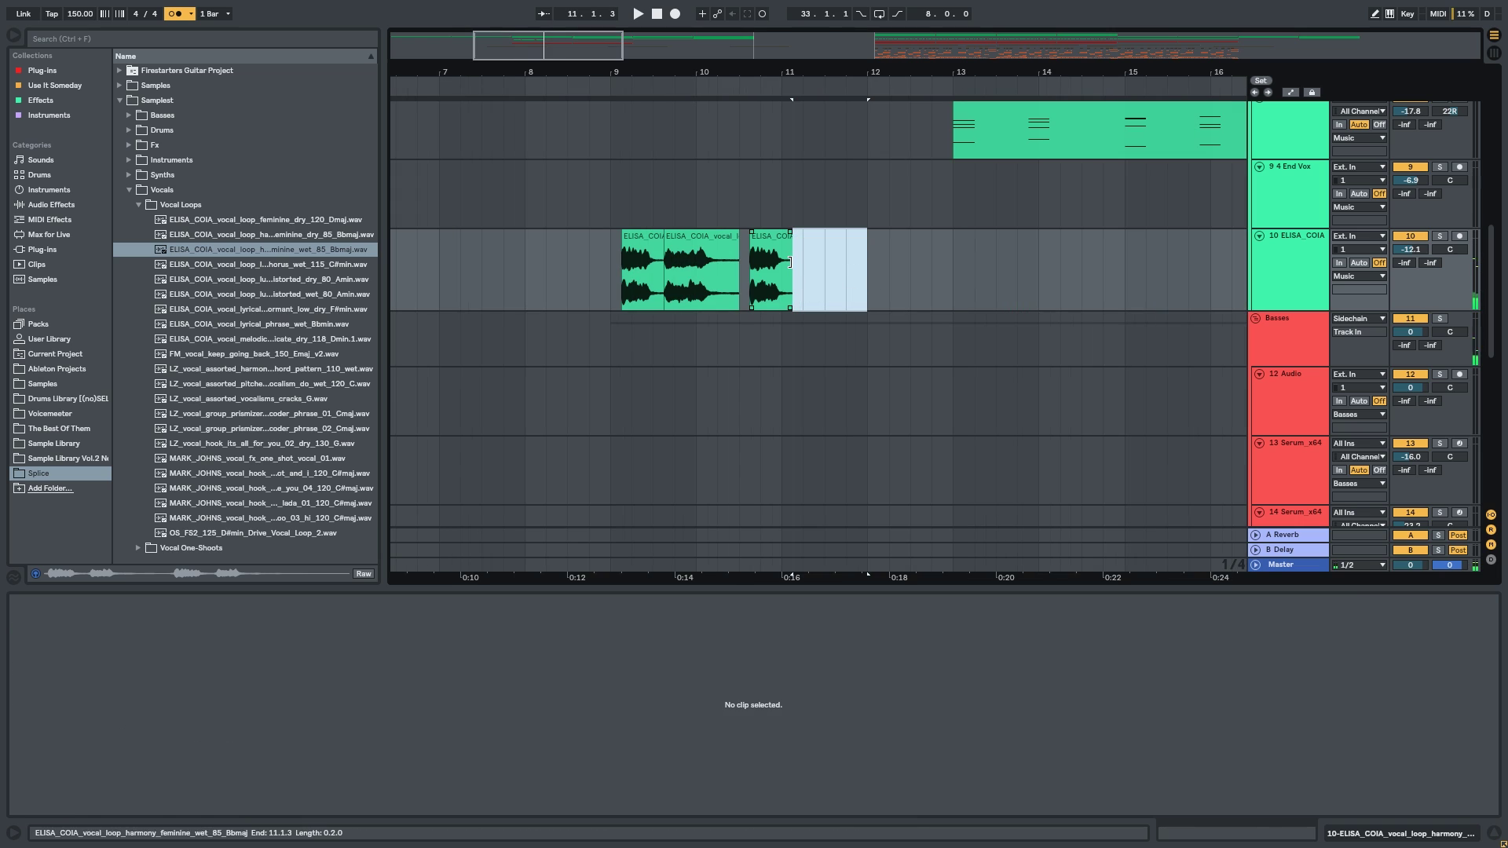
click(790, 245)
drag(791, 245, 613, 263)
scroll(786, 247, up, 4)
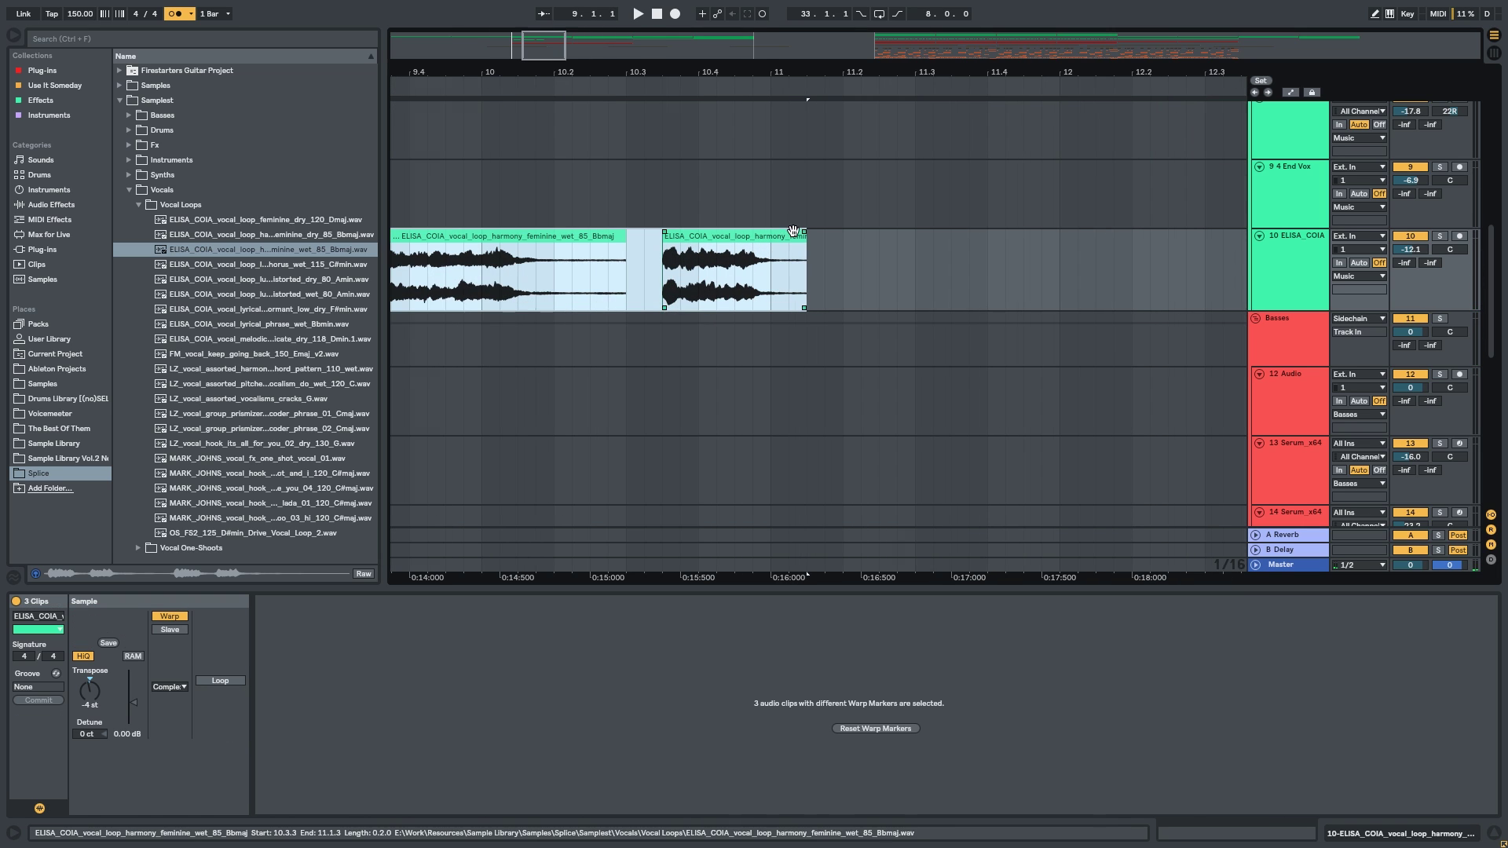
key(ctrl+d)
scroll(793, 234, down, 4)
click(647, 195)
click(606, 195)
key(space)
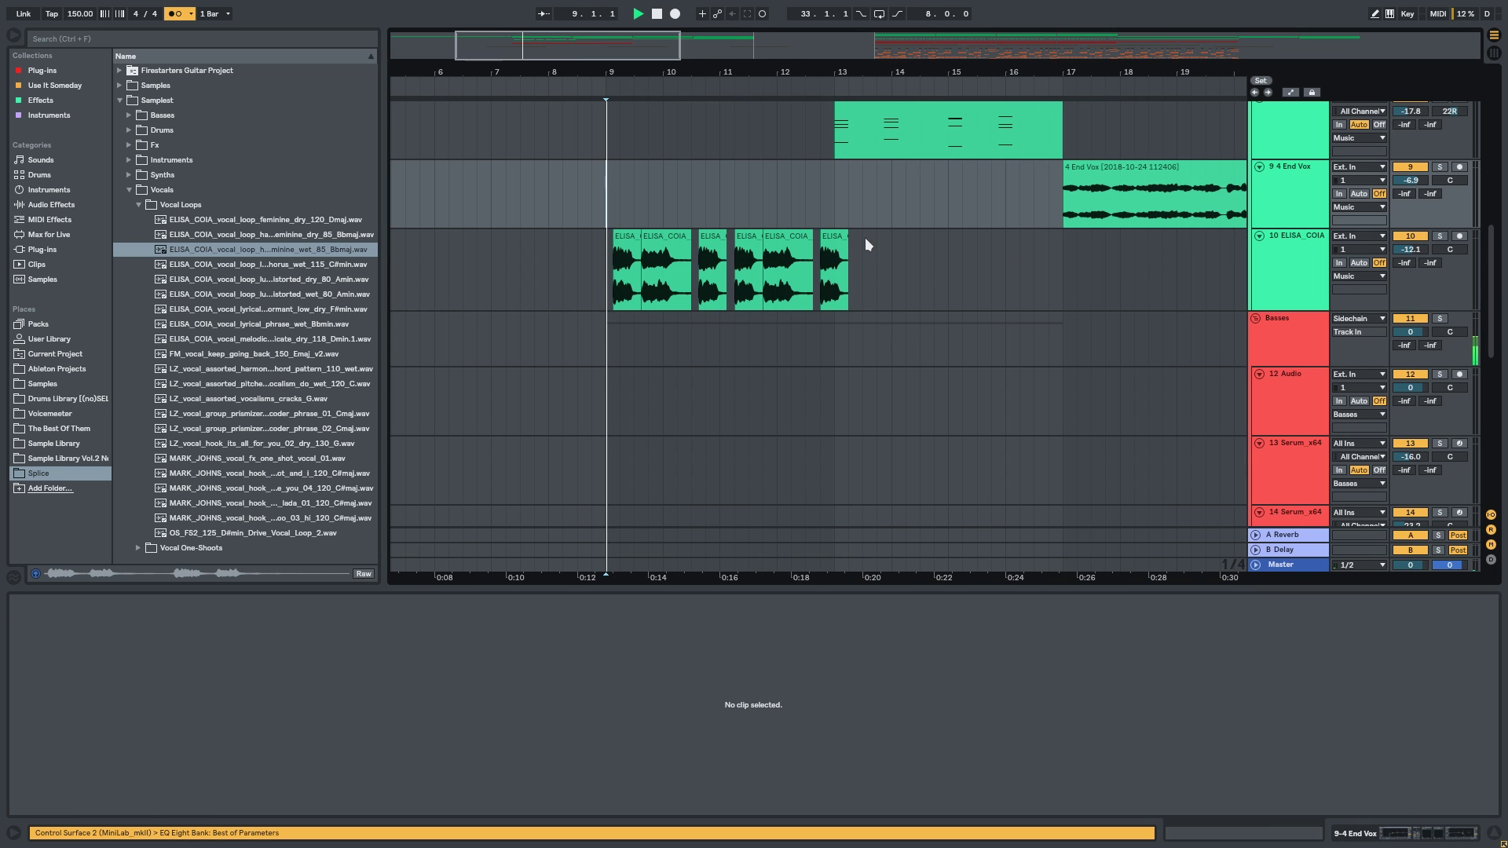
Listen to the six-clip harmony vocal loop, both soloed and together with the full mix.
click(1439, 237)
click(1296, 234)
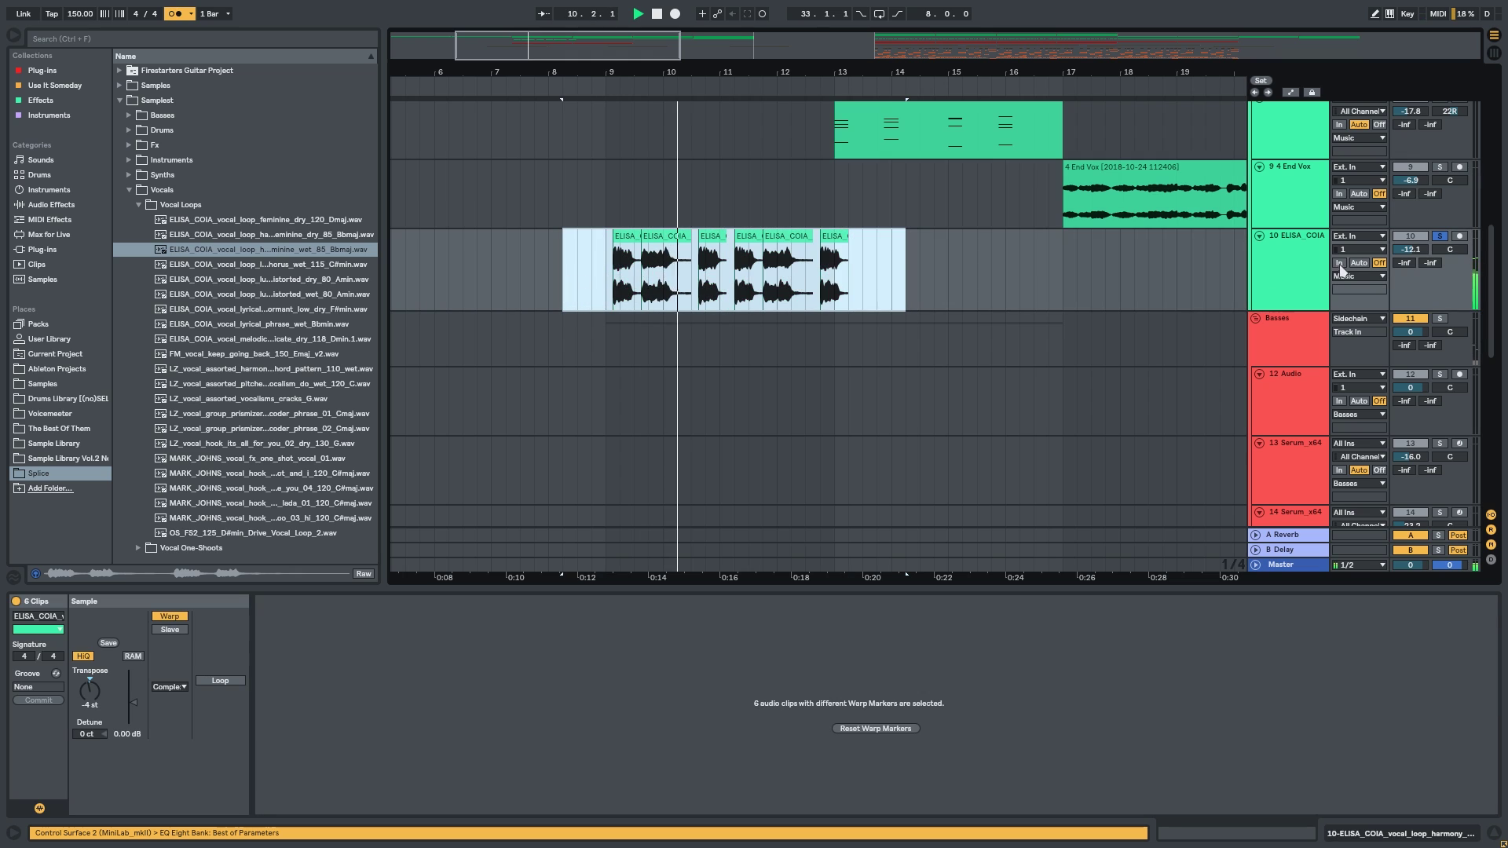
click(1440, 236)
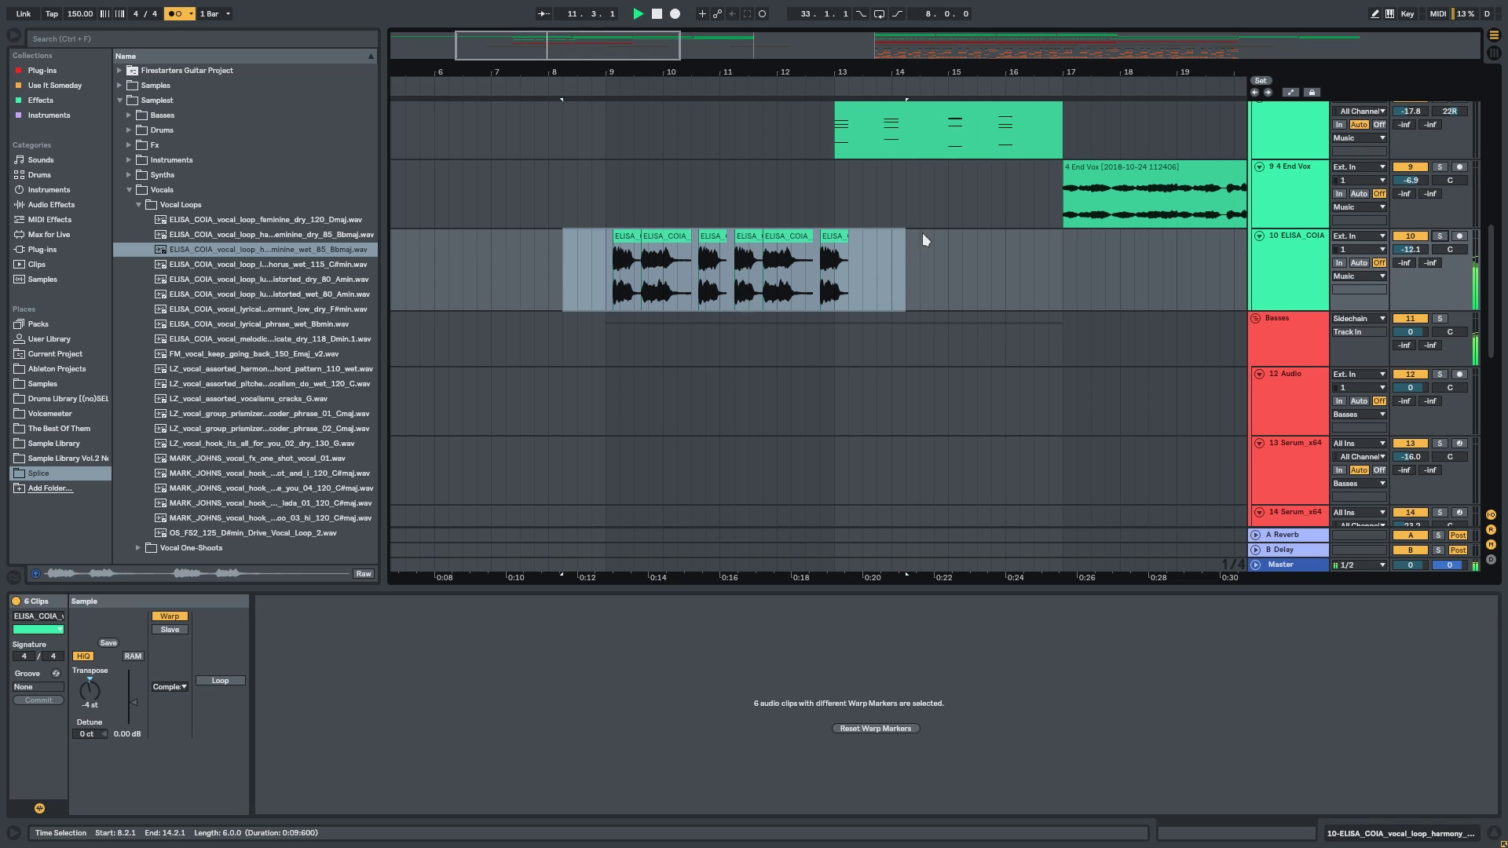
click(577, 271)
scroll(639, 251, up, 1)
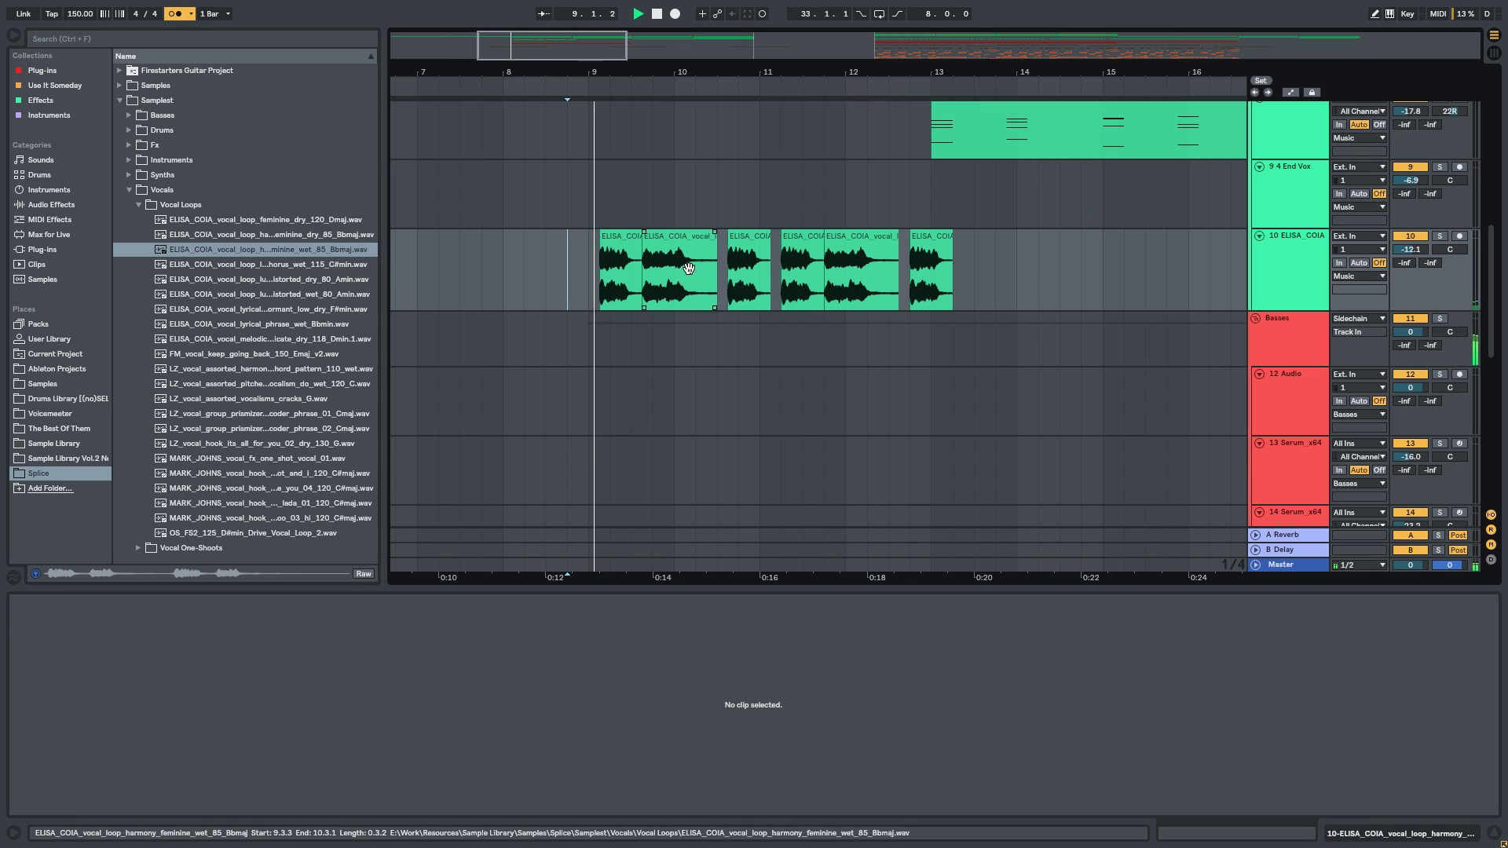
ctrl+alt+drag(1076, 293, 1040, 306)
drag(938, 303, 551, 280)
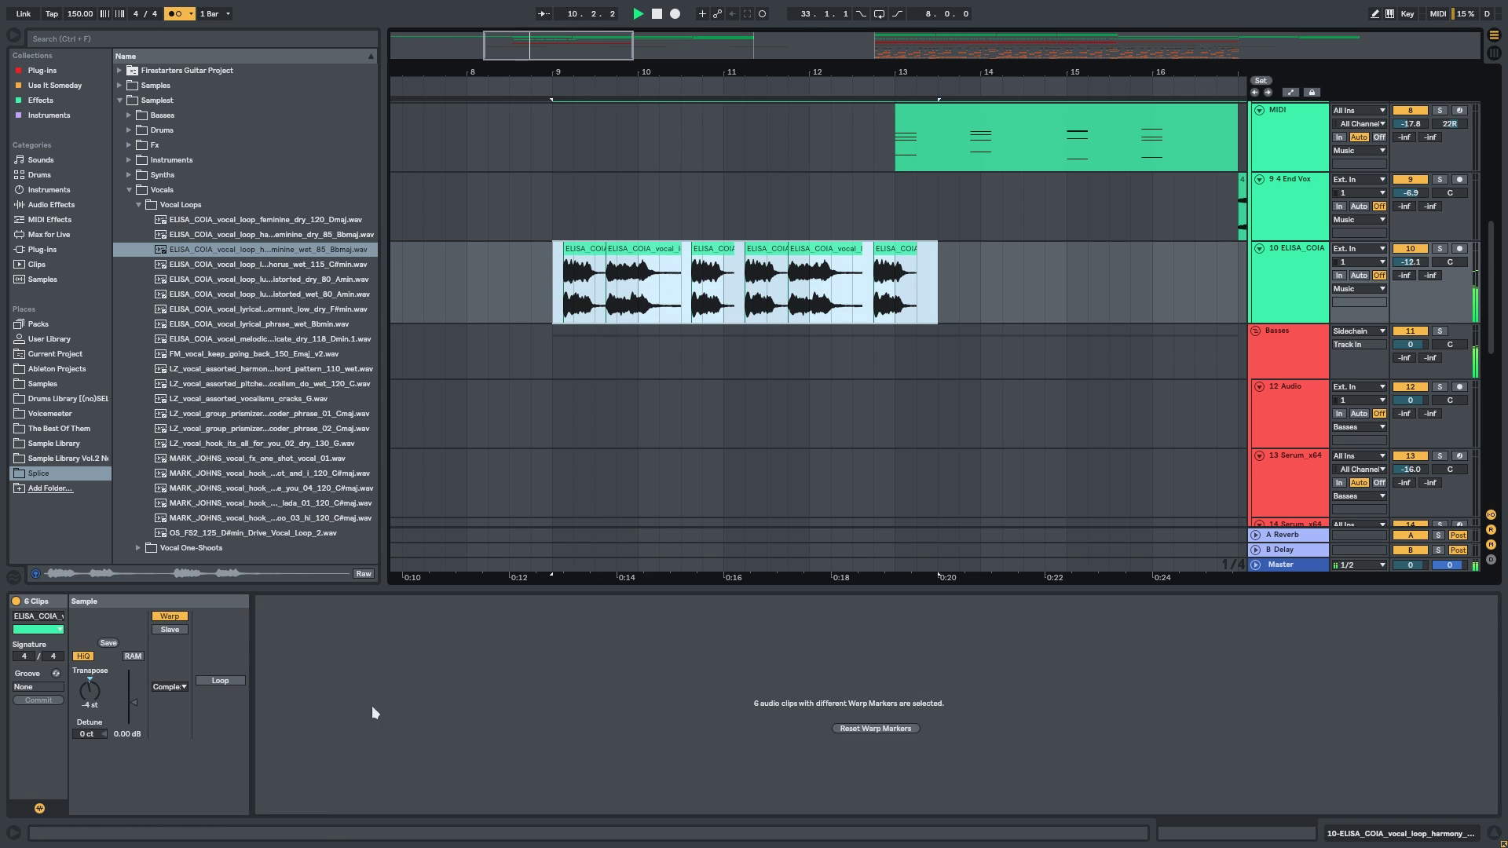
click(91, 685)
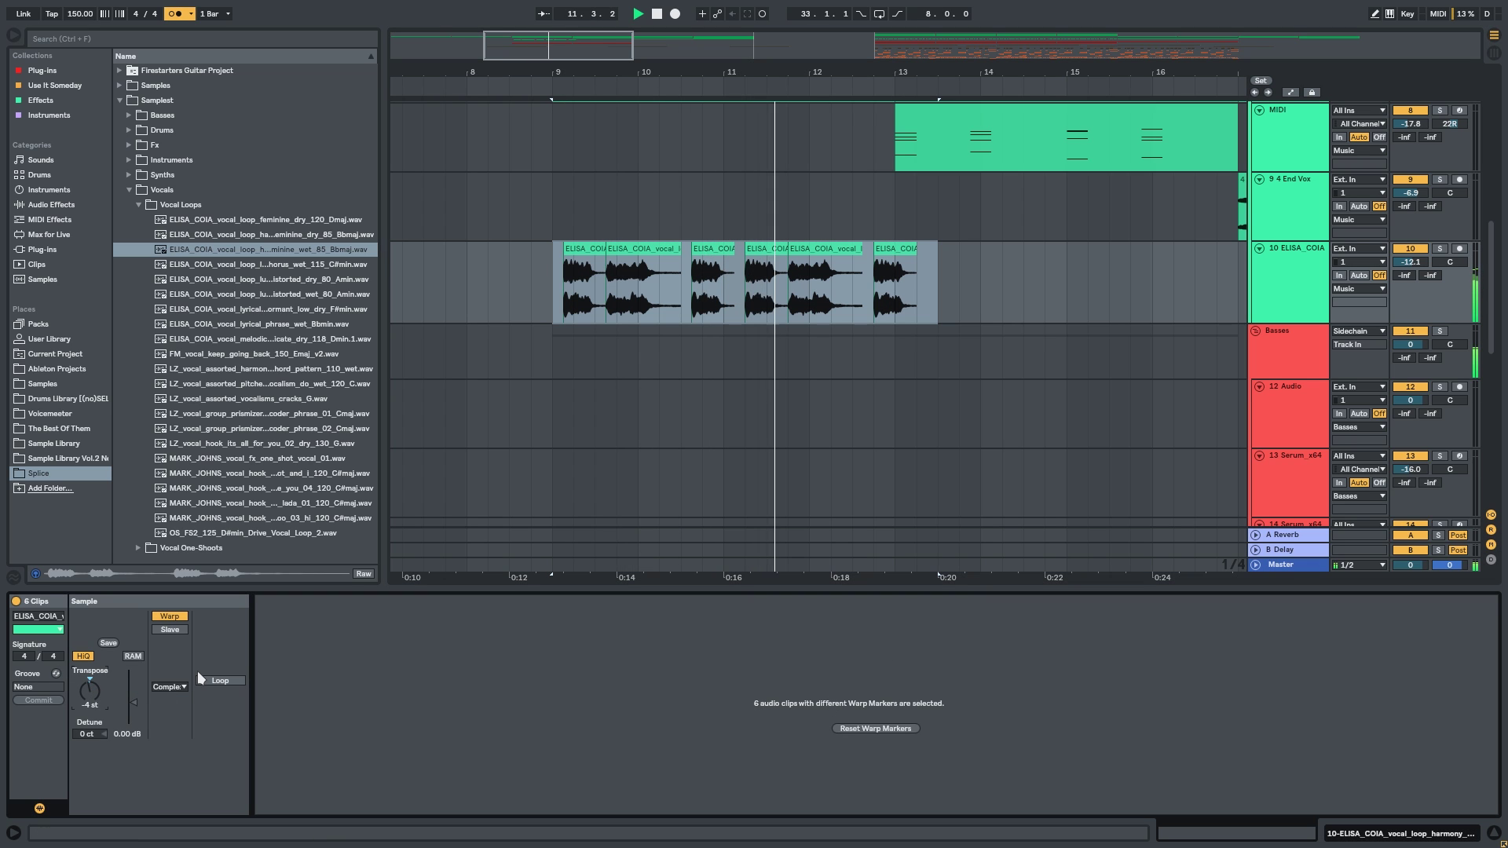
click(964, 321)
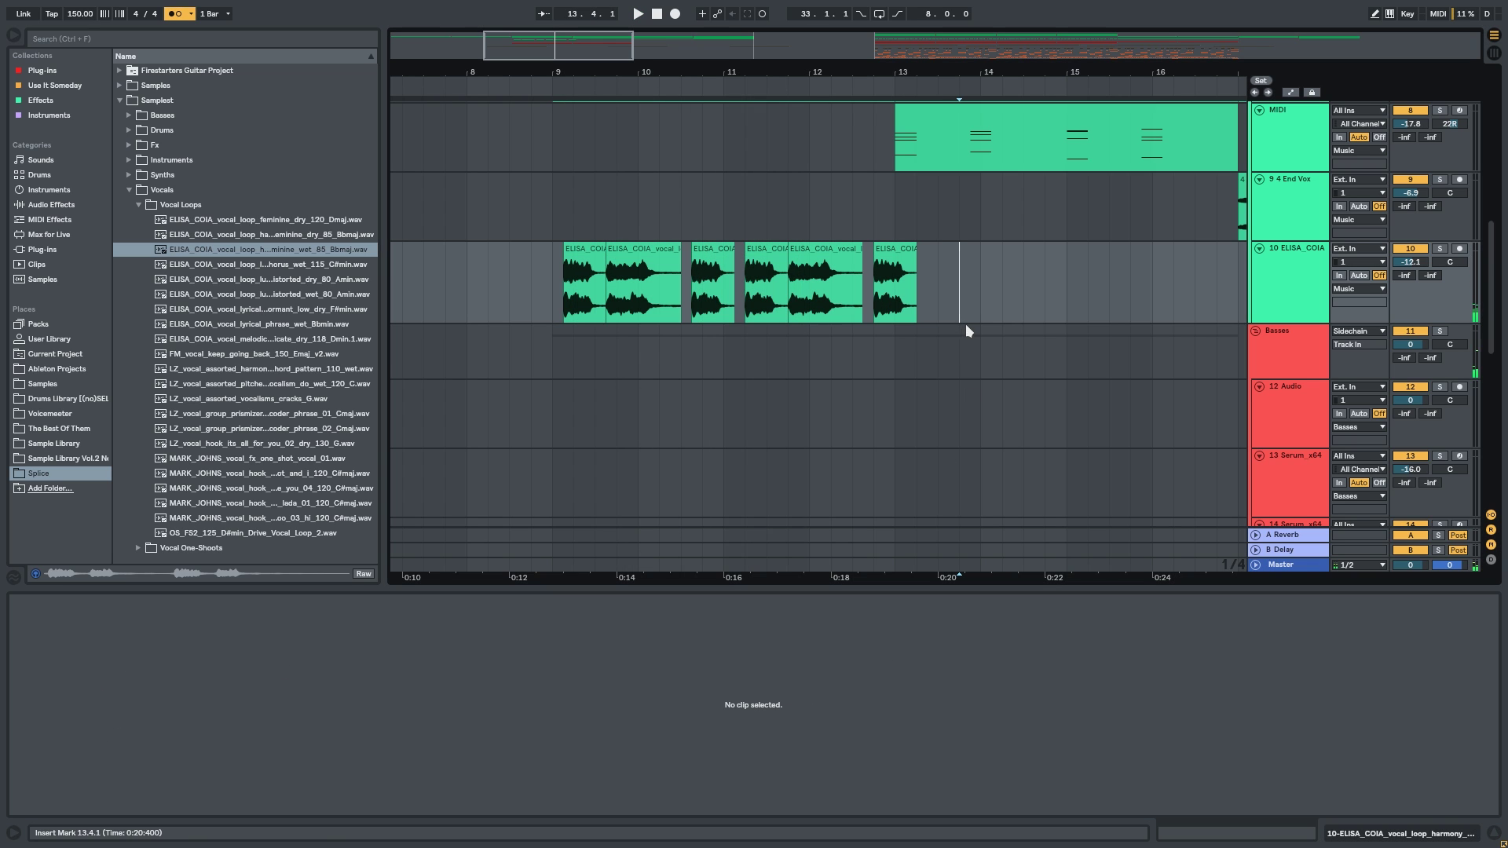
Move the last three harmony vocal clips slightly earlier to start at 11.1.3, directly after the third clip.
click(764, 311)
shift+click(882, 263)
scroll(756, 264, up, 1)
drag(759, 265, 743, 264)
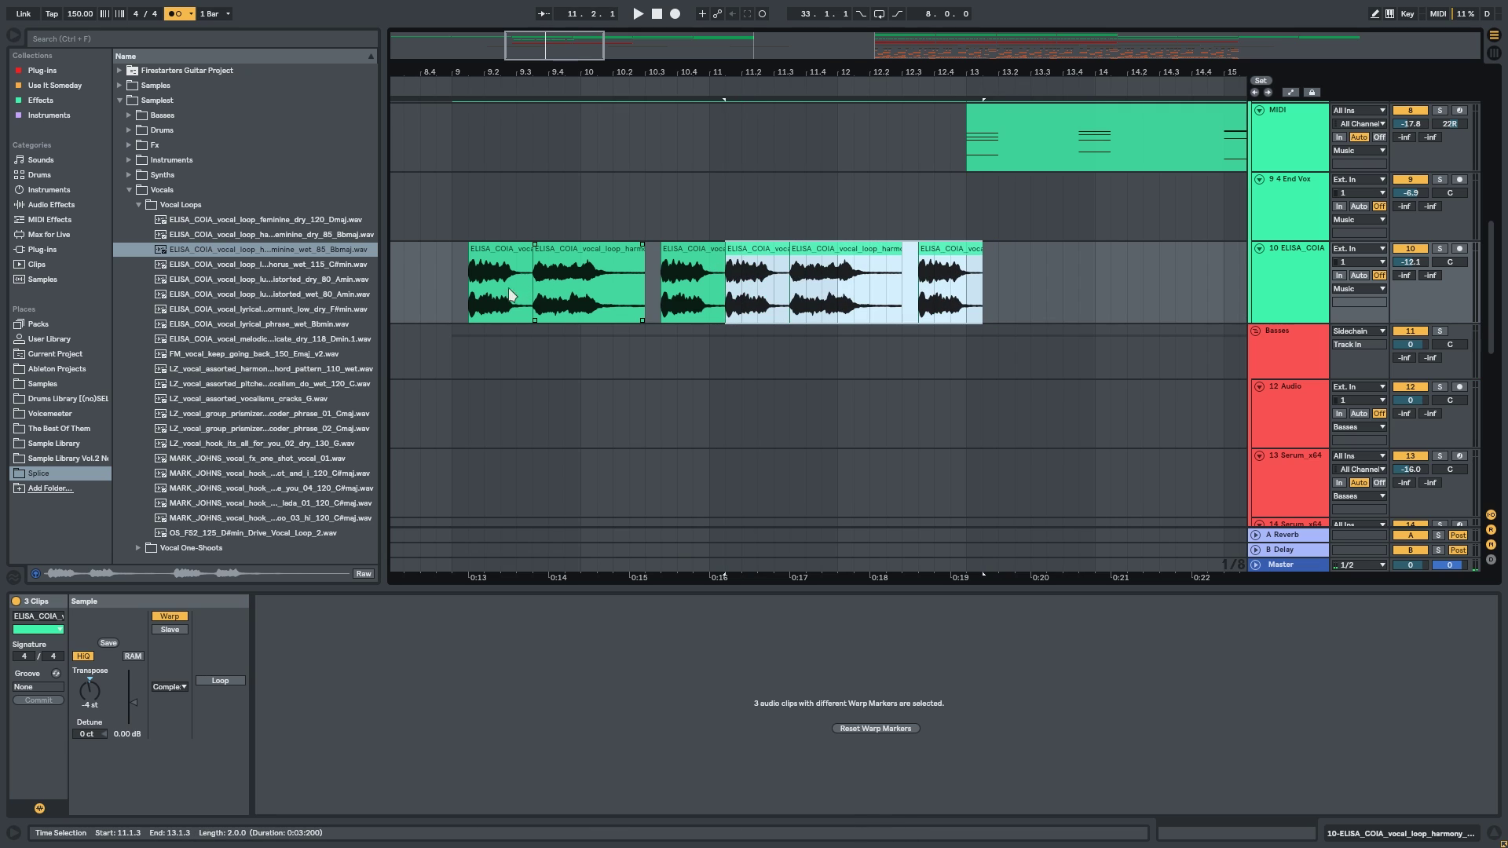
Transpose all six harmony vocal clips to 8 st and switch their warp mode to Complex Pro during playback.
click(457, 301)
key(space)
drag(457, 307, 1016, 273)
click(102, 686)
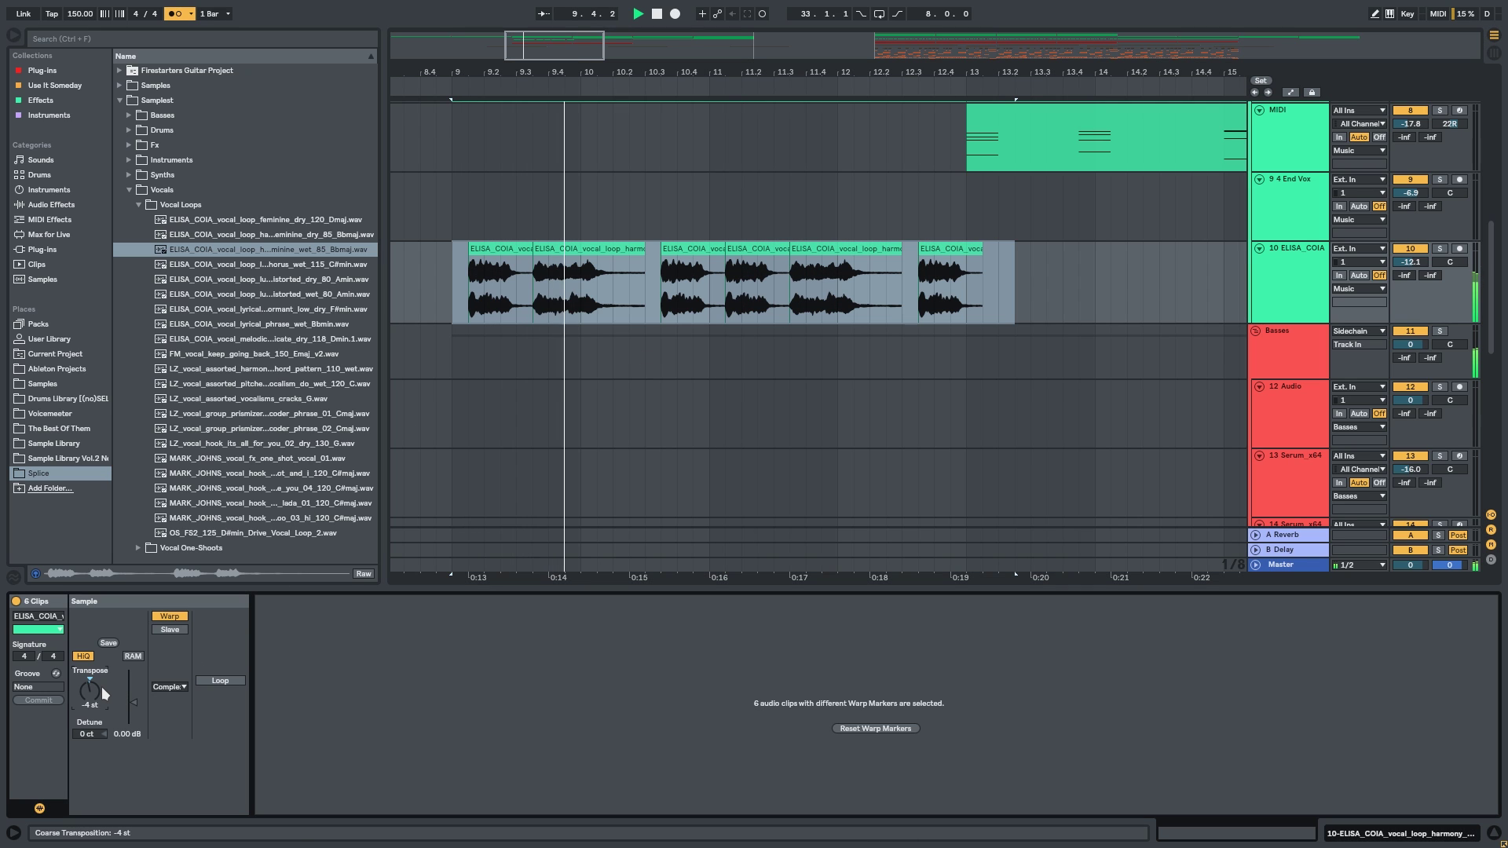
scroll(101, 686, up, 12)
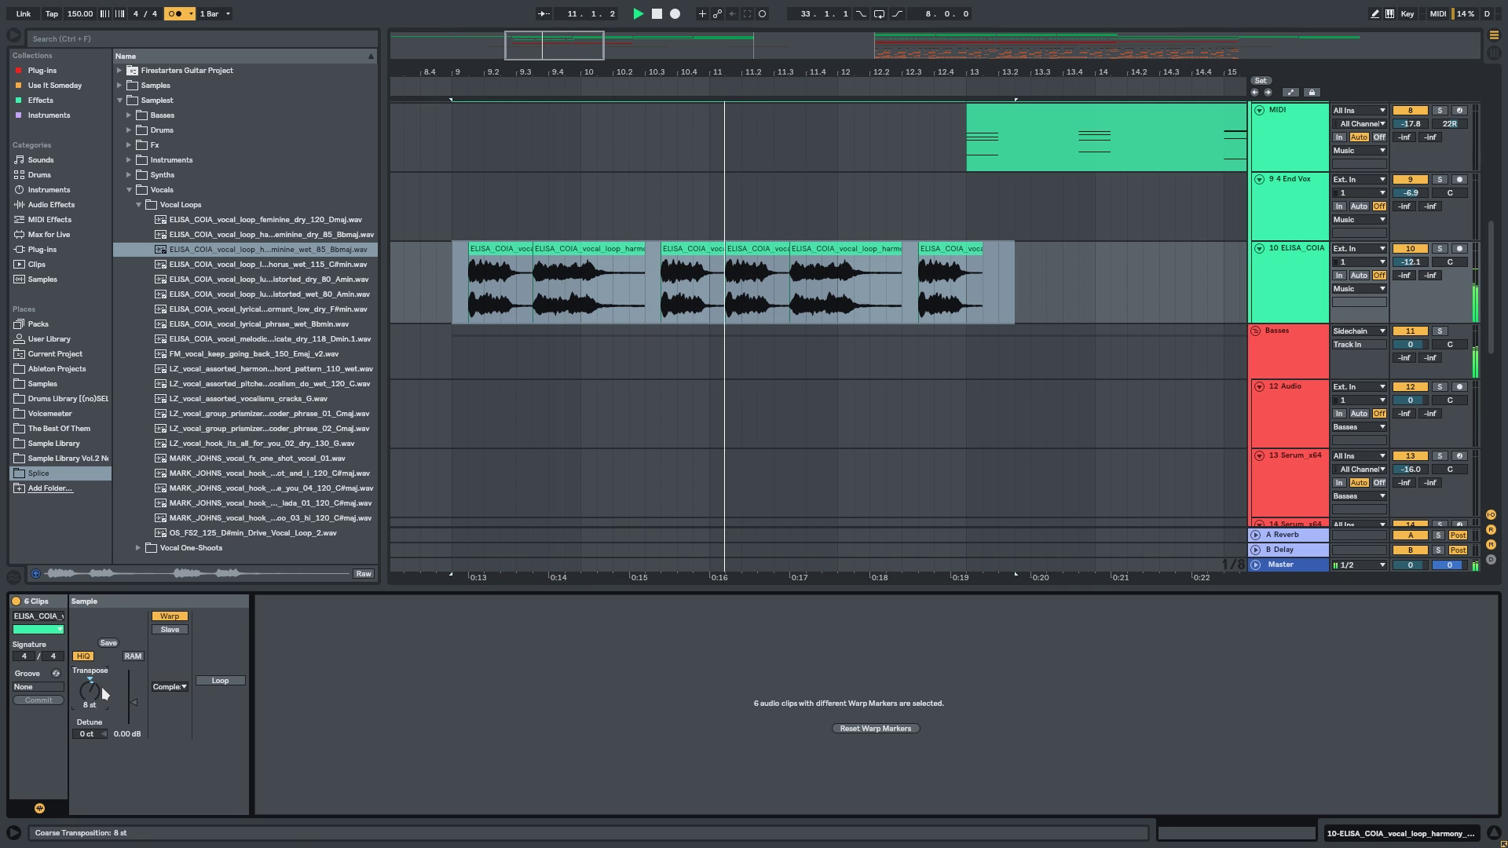
click(169, 686)
click(181, 754)
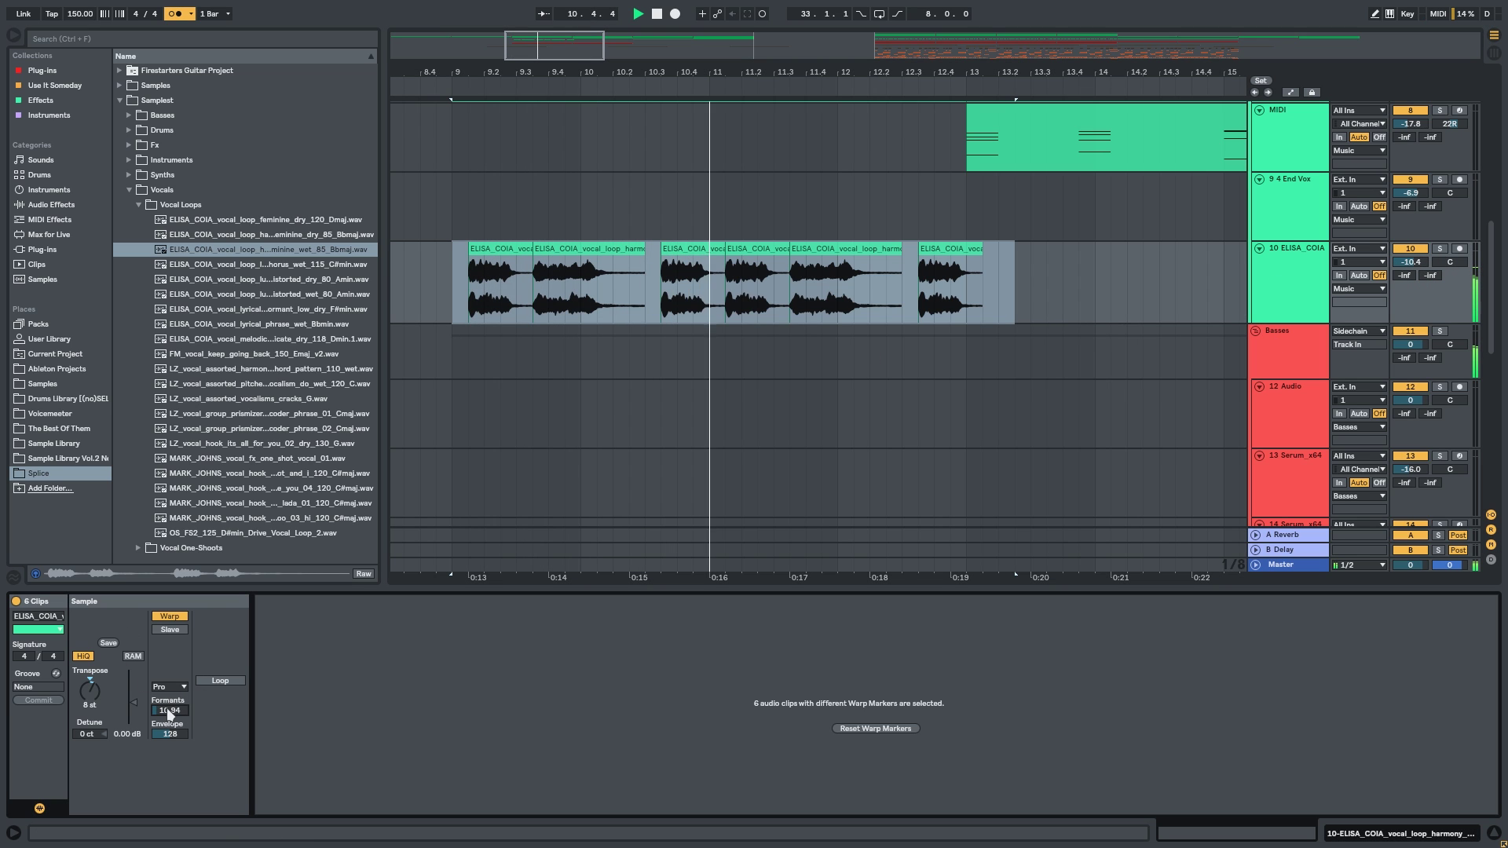
Duplicate the four-bar harmony vocal section from 9.1.1 to 13.1.1 so the loop runs on to bar 17.
scroll(620, 312, down, 2)
double_click(746, 587)
scroll(788, 439, down, 2)
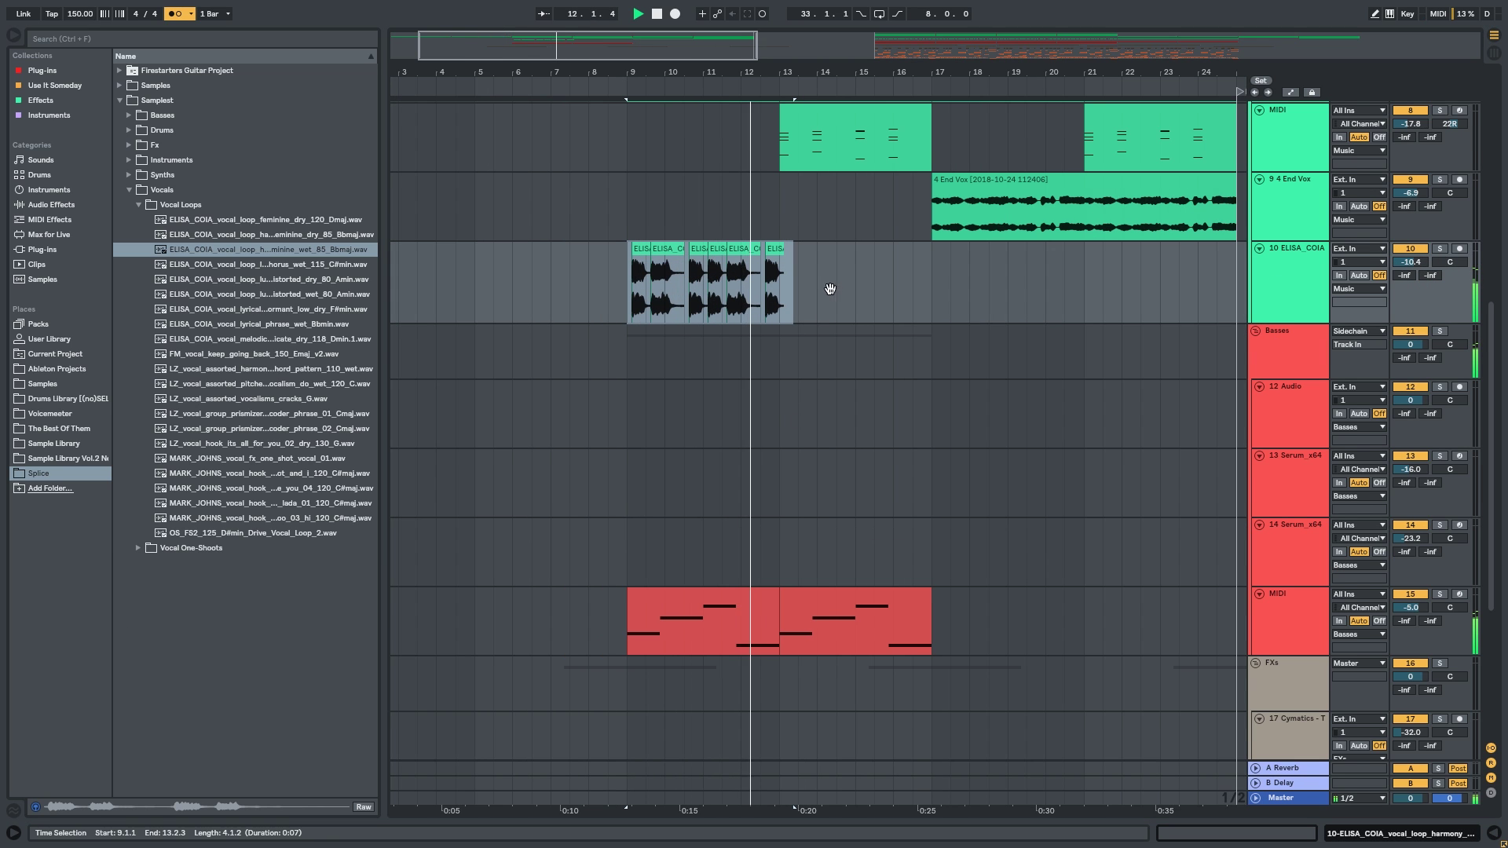
drag(831, 289, 808, 317)
drag(763, 325, 610, 329)
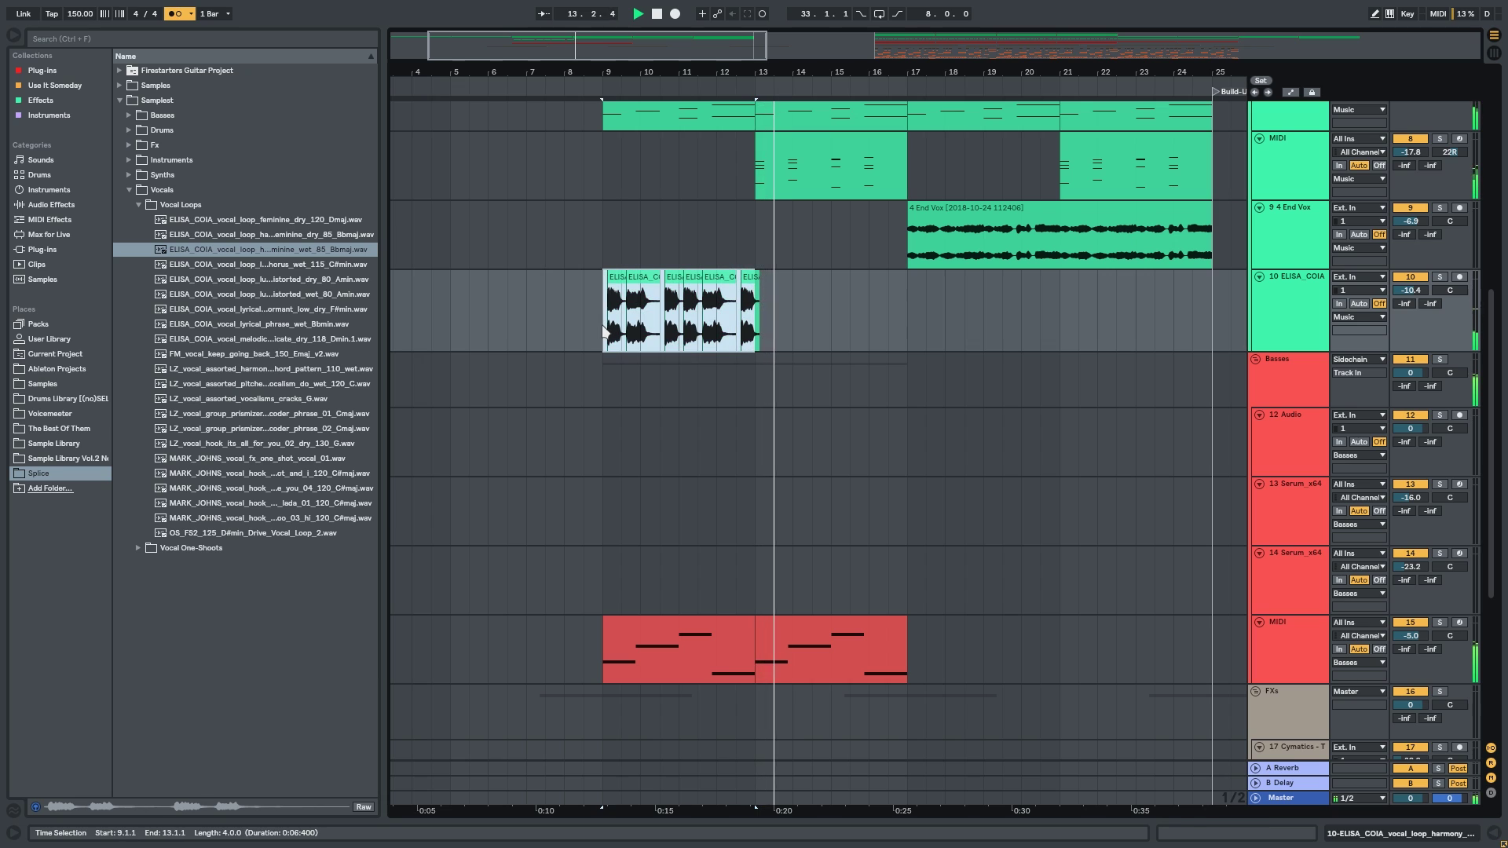
key(ctrl+d)
click(801, 241)
Solo the harmony vocal track and set its volume to -10.9 dB.
click(1439, 277)
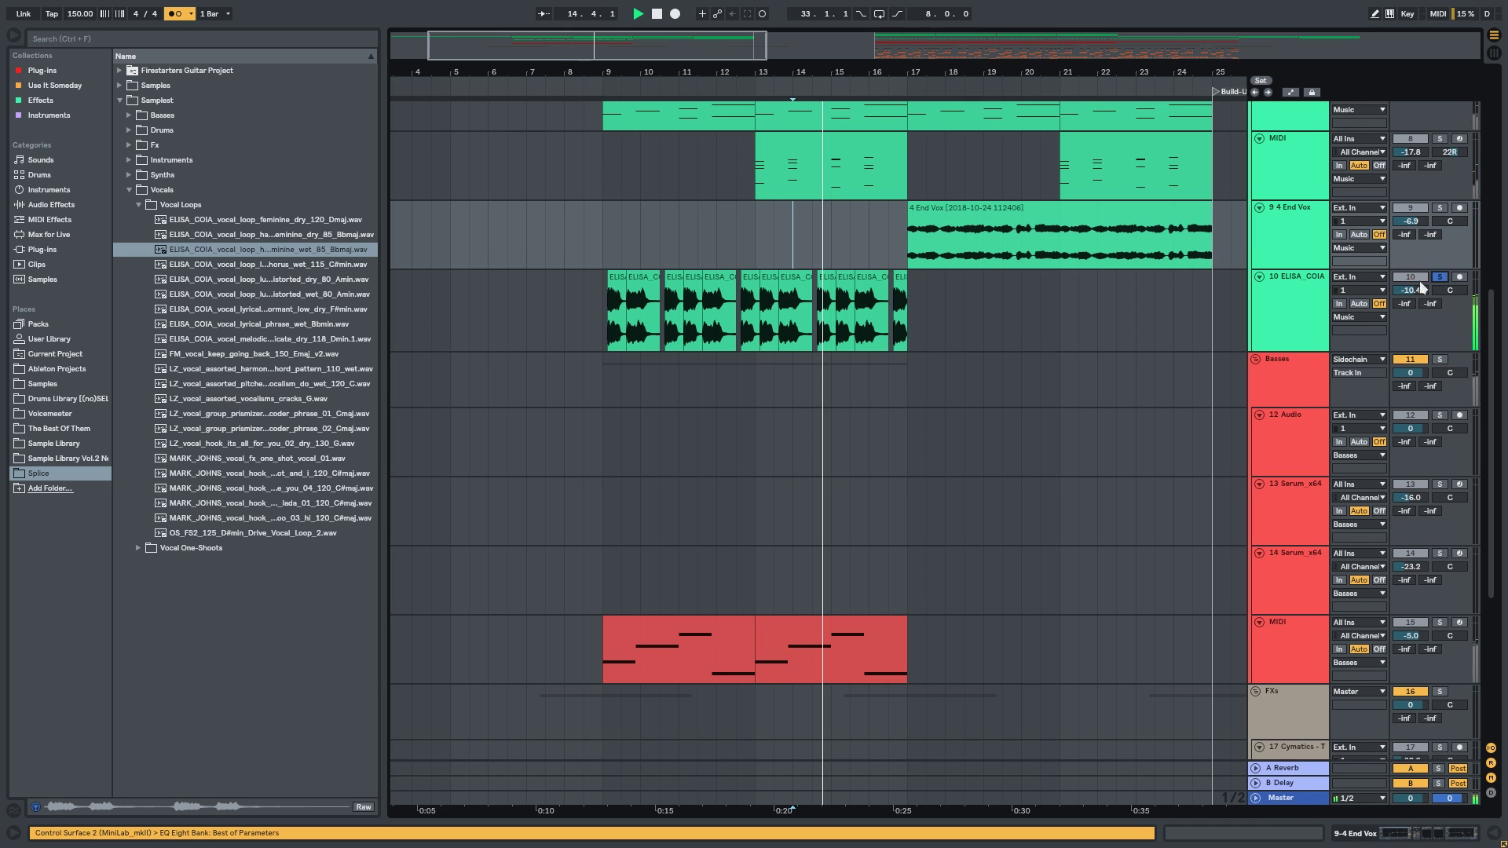
drag(1406, 289, 1406, 293)
key(space)
Add Ping Pong Delay, EQ Eight and ValhallaRoom to the harmony vocal track, with the EQ first in the chain.
click(1259, 296)
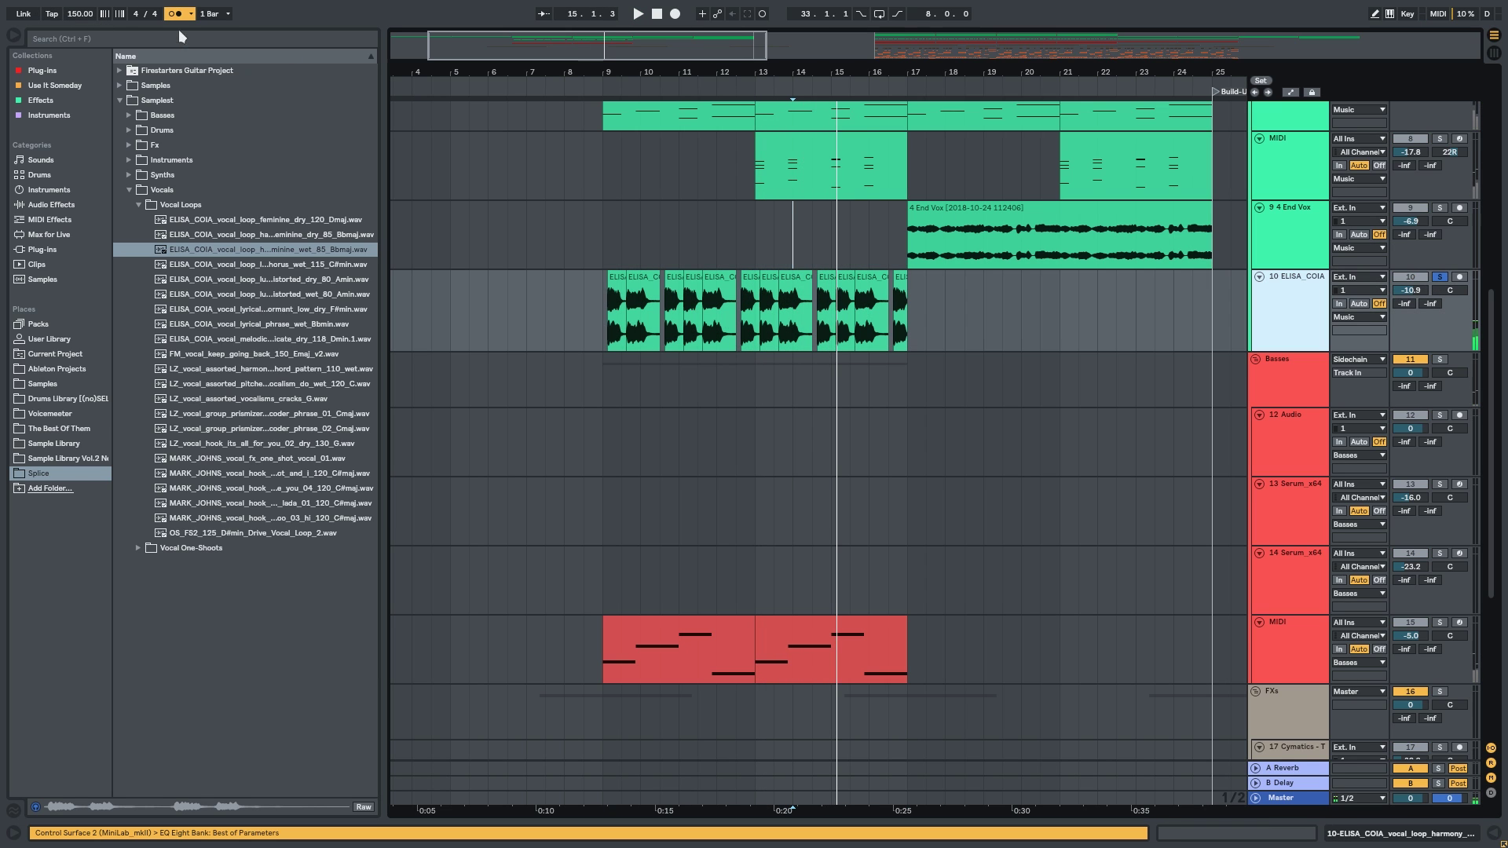
click(62, 103)
double_click(167, 130)
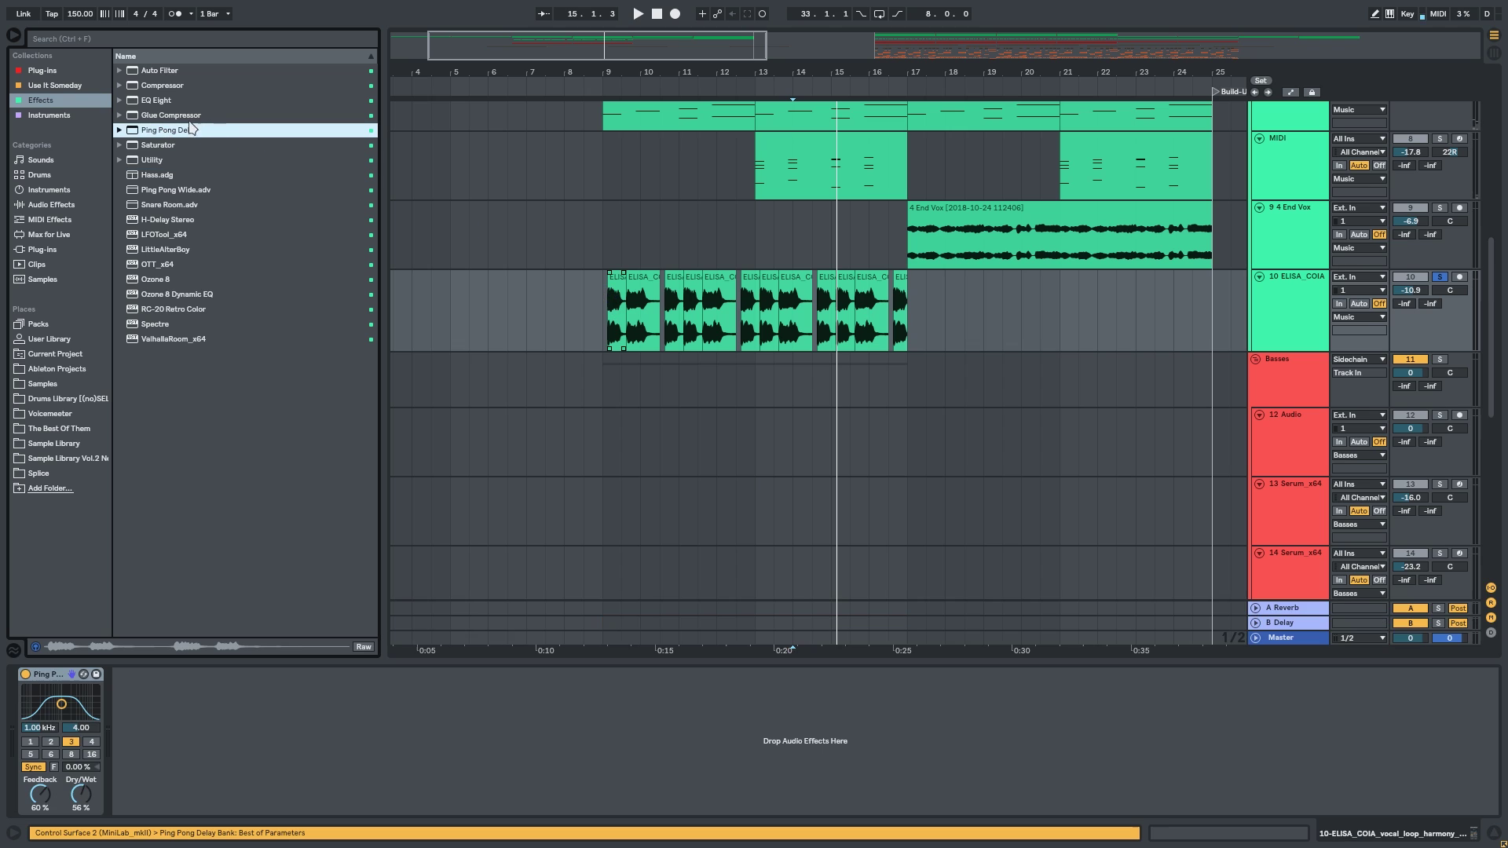
double_click(151, 103)
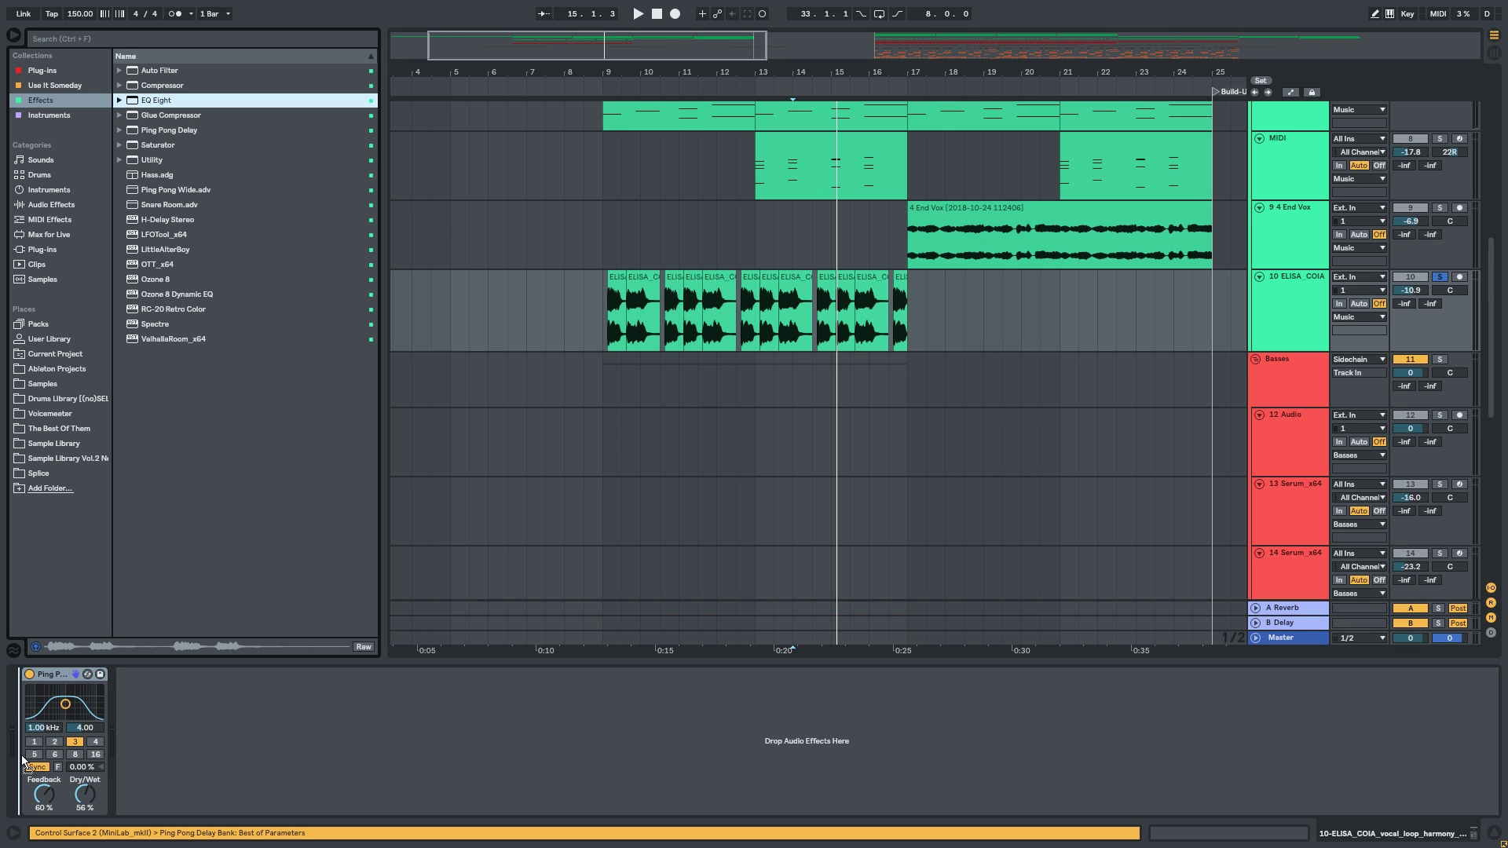
double_click(169, 339)
While playing from bar 9, cut the vocal's lows at 132 Hz in EQ Eight and set the ValhallaRoom mix to 14.3 %.
key(space)
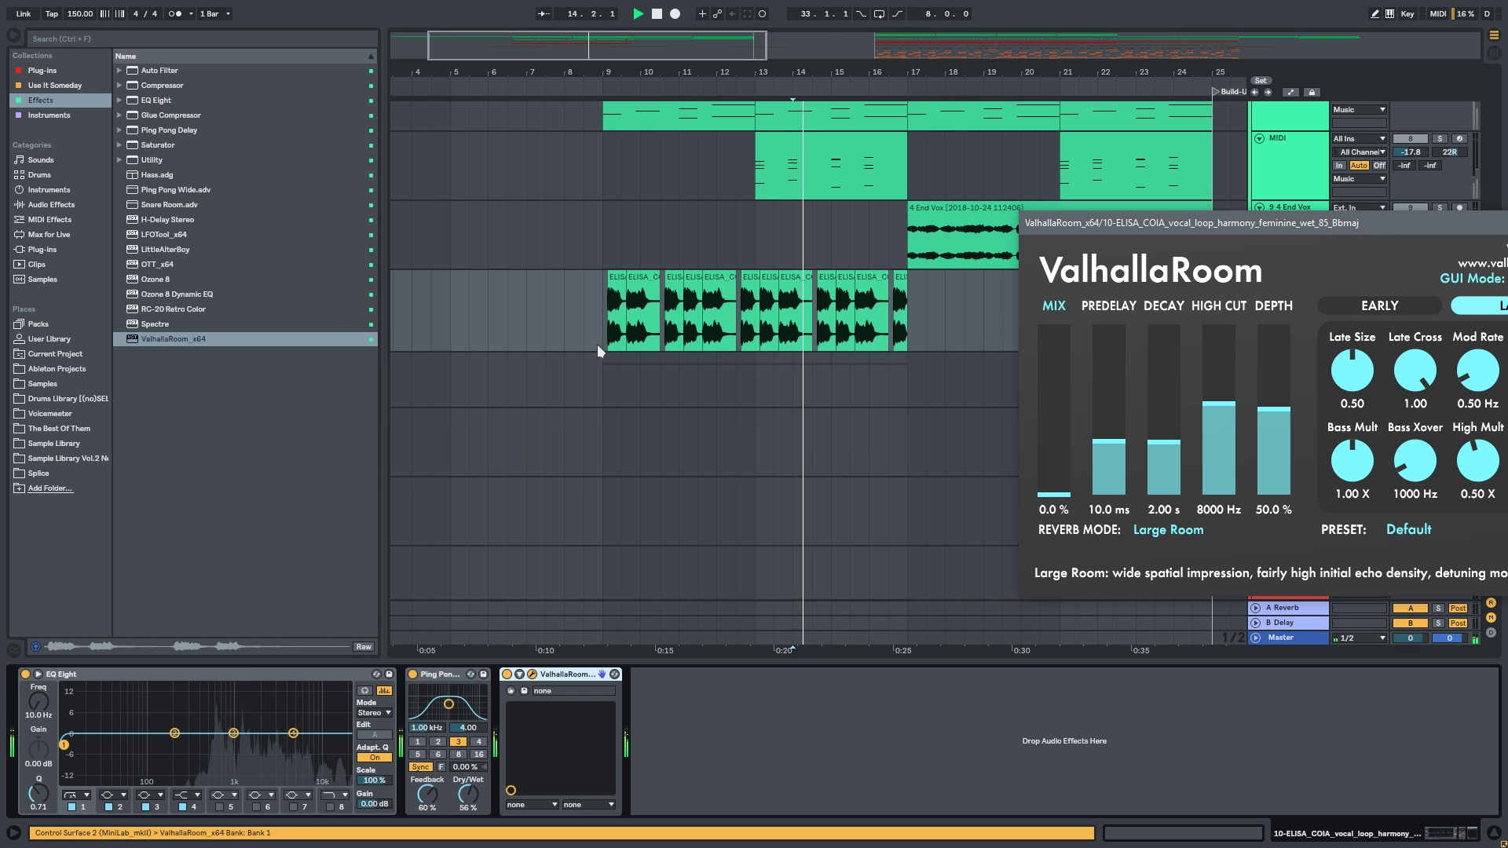
click(601, 351)
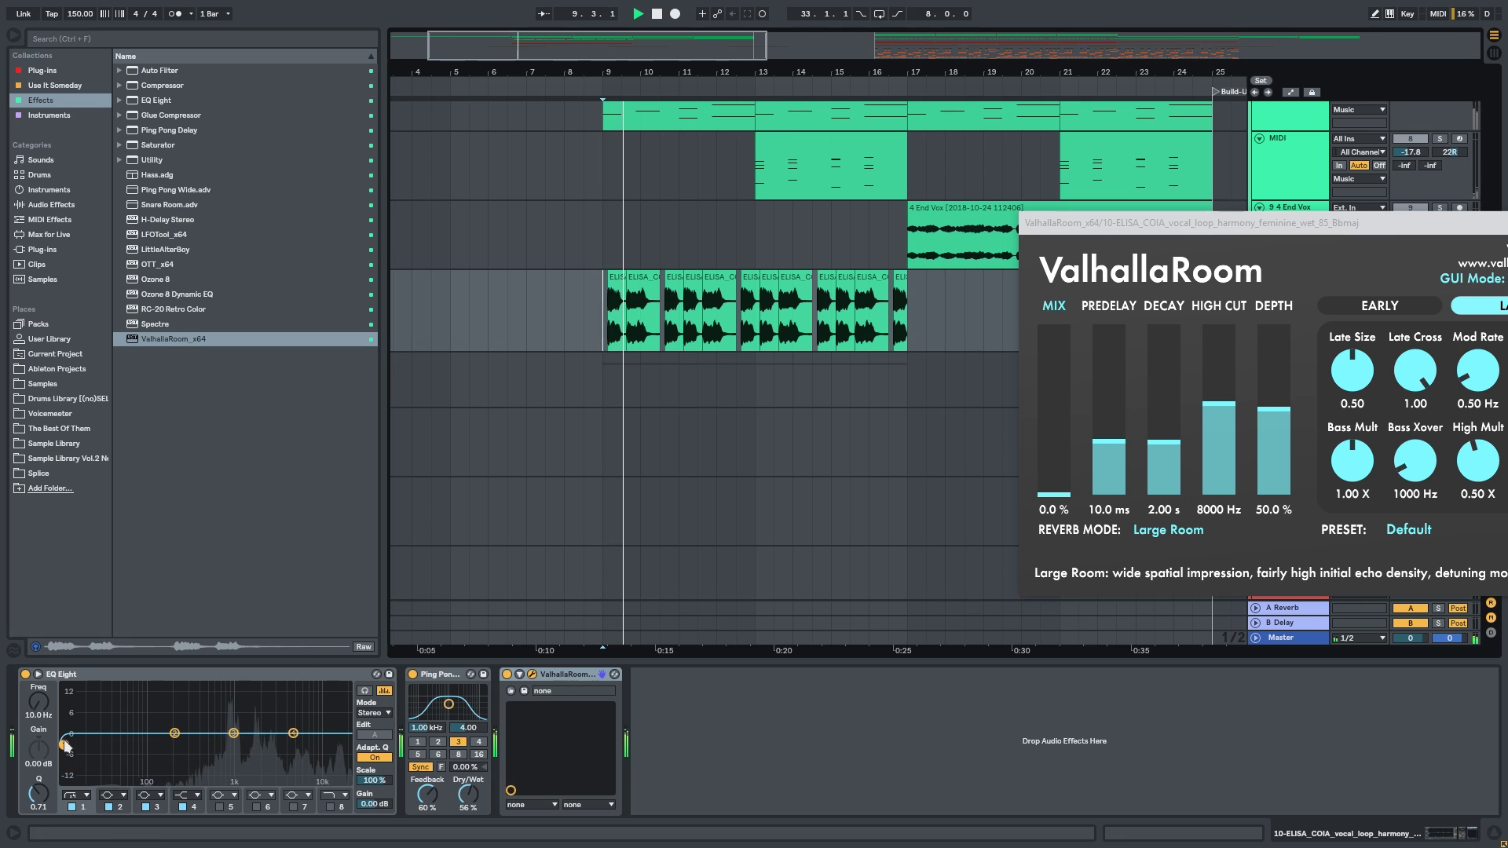
drag(66, 746, 158, 750)
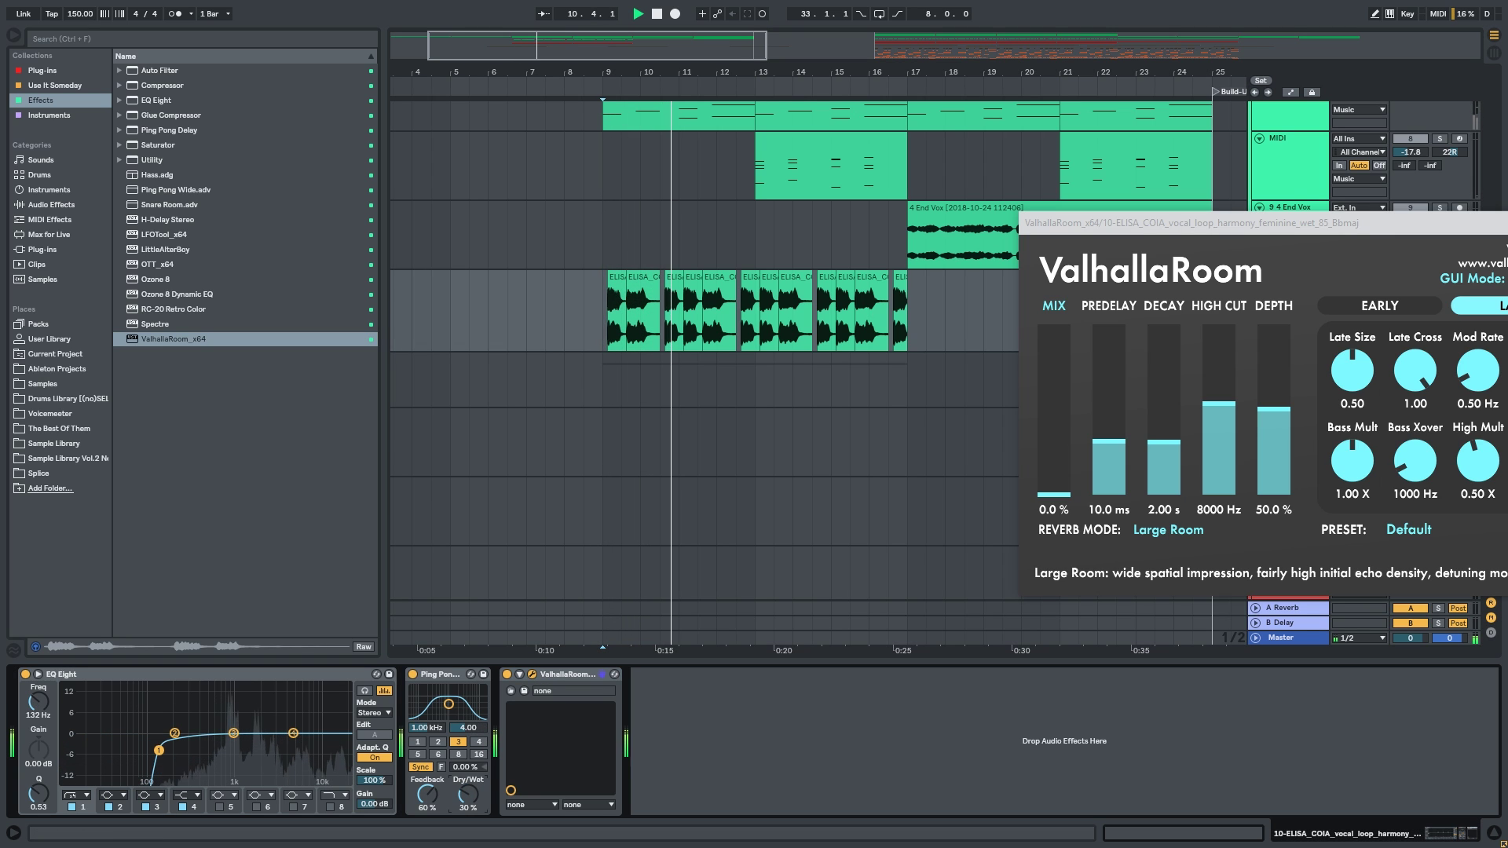
drag(1056, 493, 1068, 469)
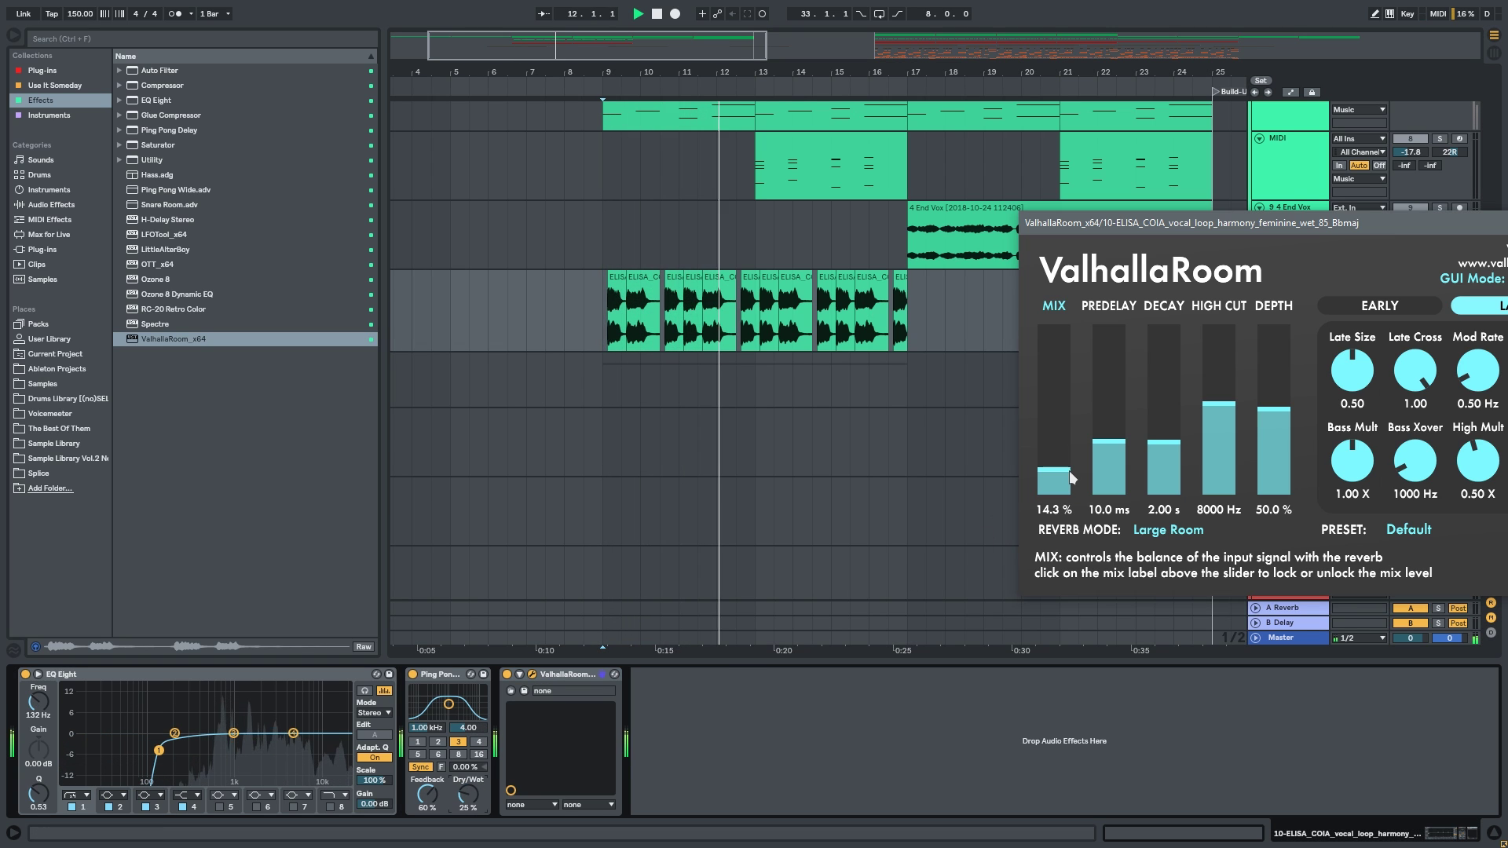
Close the ValhallaRoom window and set the vocal's Ping Pong Delay dry/wet to 20 % while playing from bar 9.
drag(1420, 213, 722, 213)
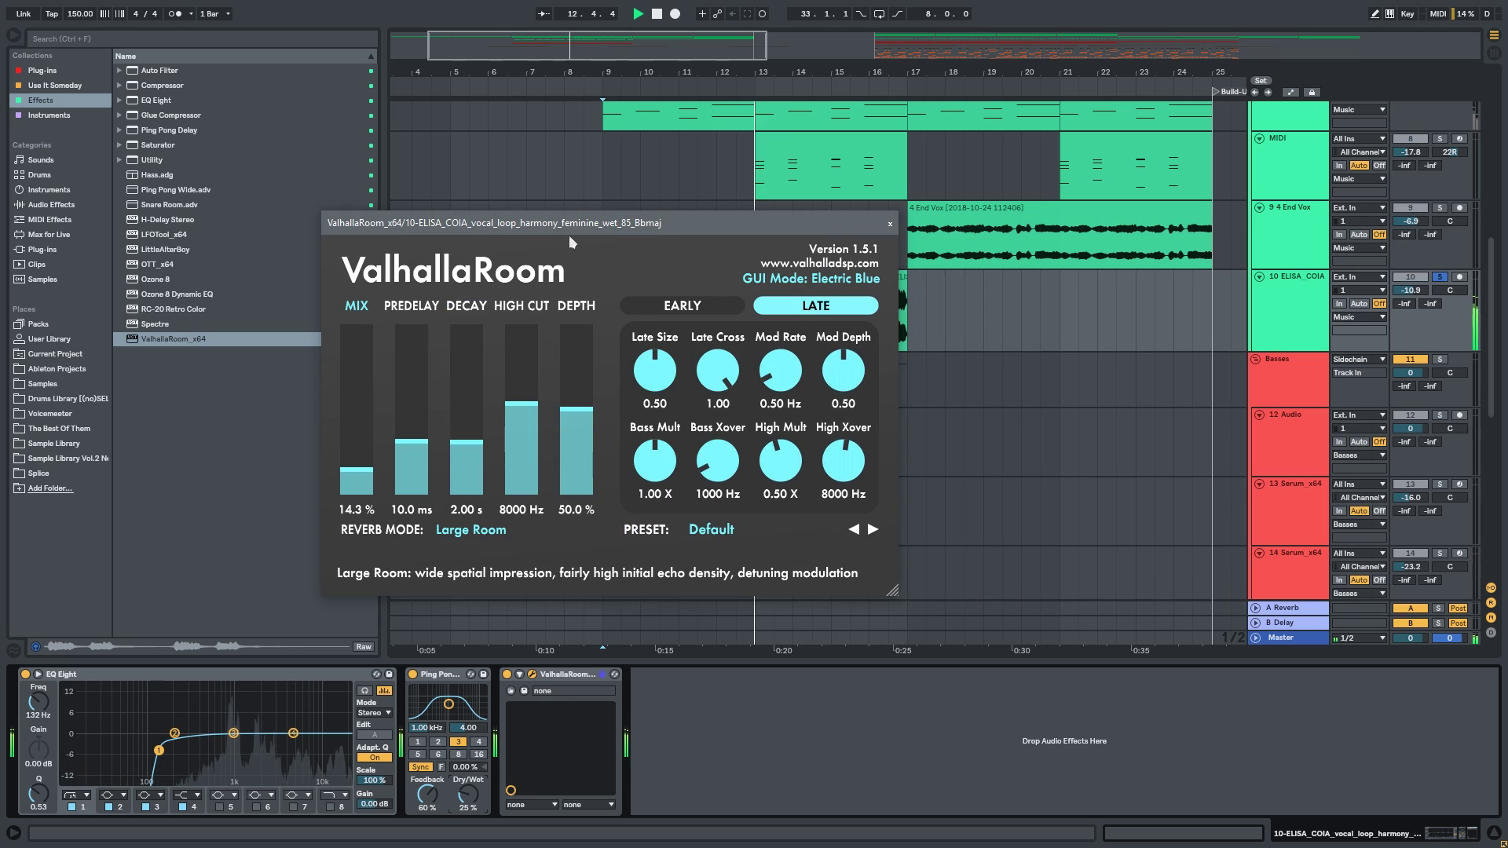
click(891, 224)
click(522, 692)
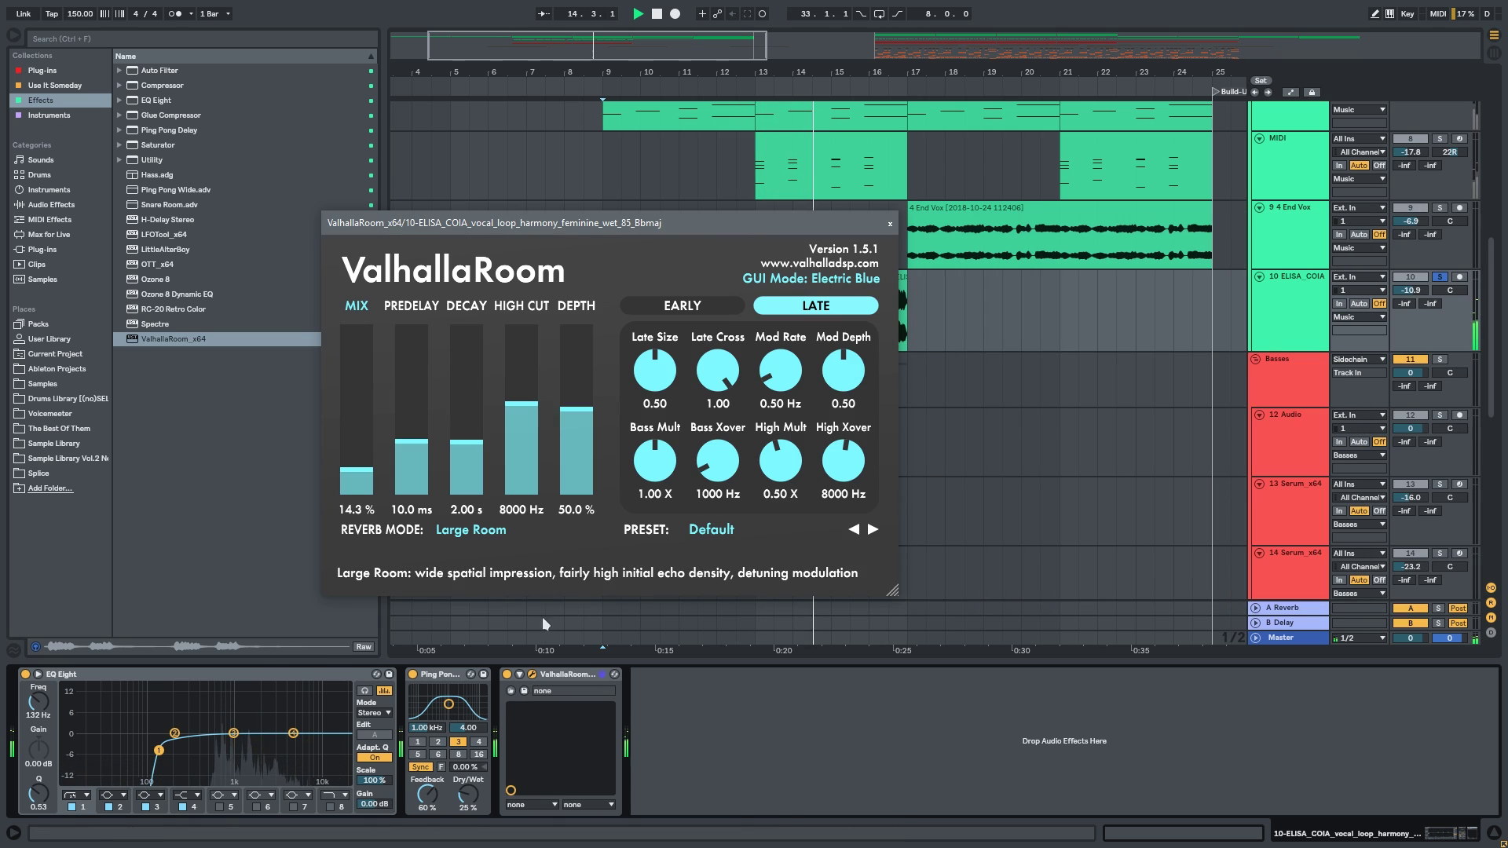
click(891, 224)
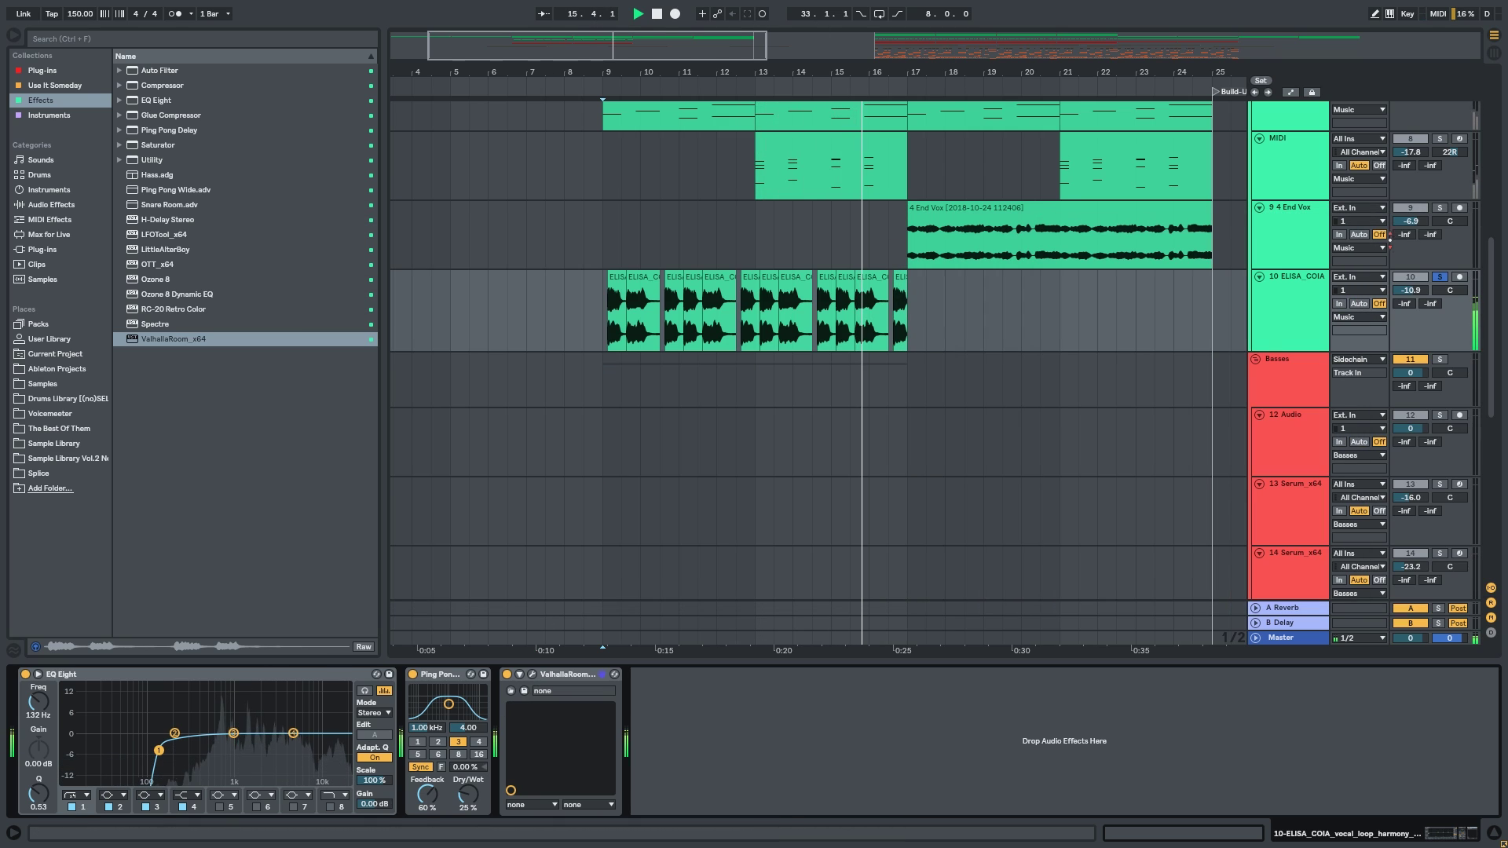
key(space)
key(space)
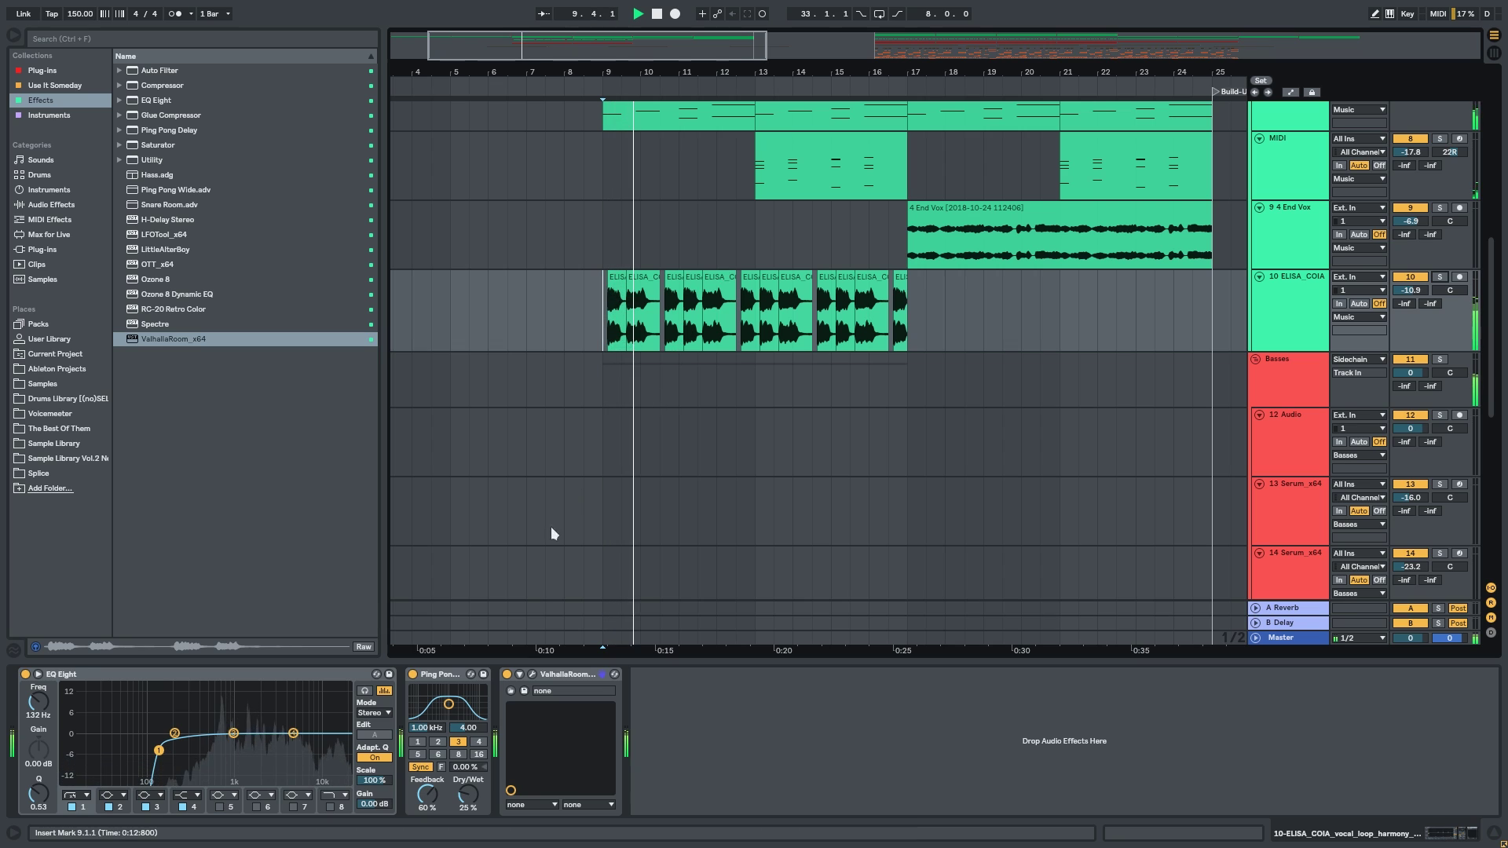
drag(469, 793, 471, 788)
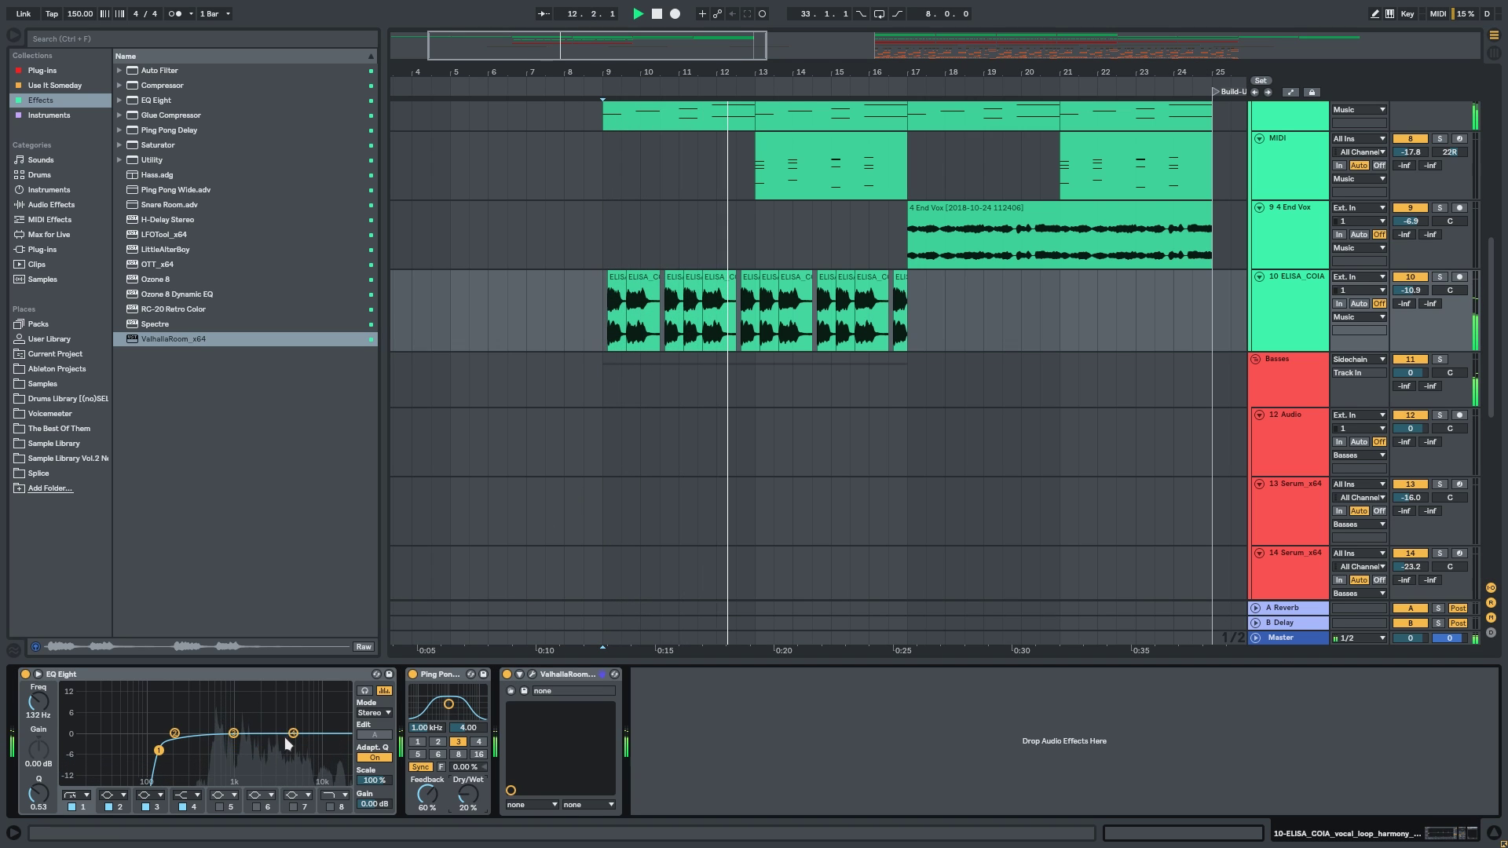
Dip the harmony vocal by -3.84 dB around 938 Hz in EQ Eight and set its track volume to -10.1 dB.
drag(293, 732, 231, 745)
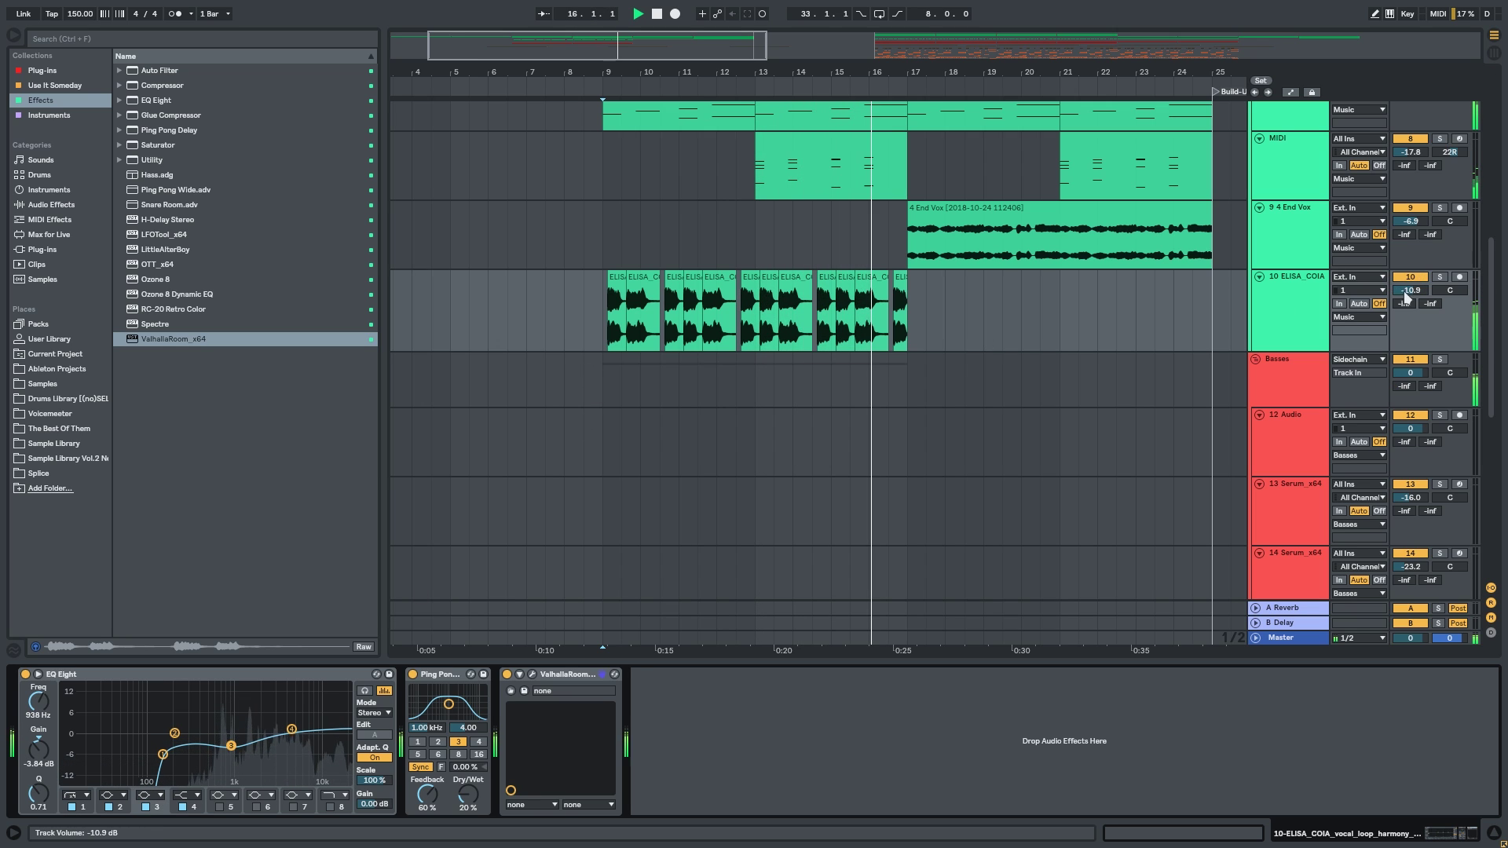
key(space)
key(space)
scroll(703, 320, up, 3)
scroll(704, 320, left, 1)
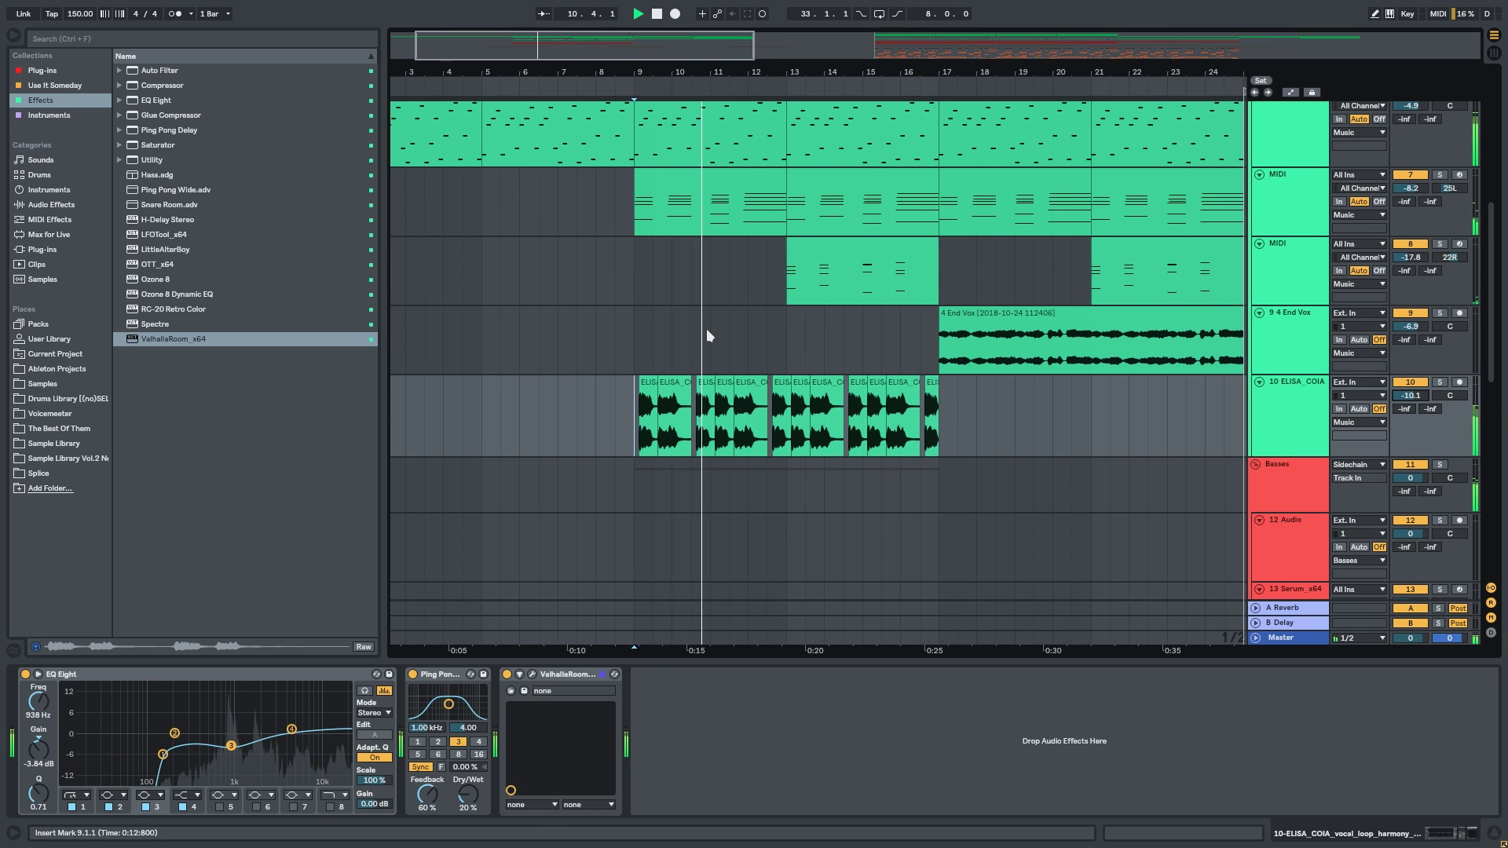
Pan MIDI track 7 to 28L and MIDI track 8 to 26R, restarting playback from bar 9.
drag(1449, 187, 1449, 190)
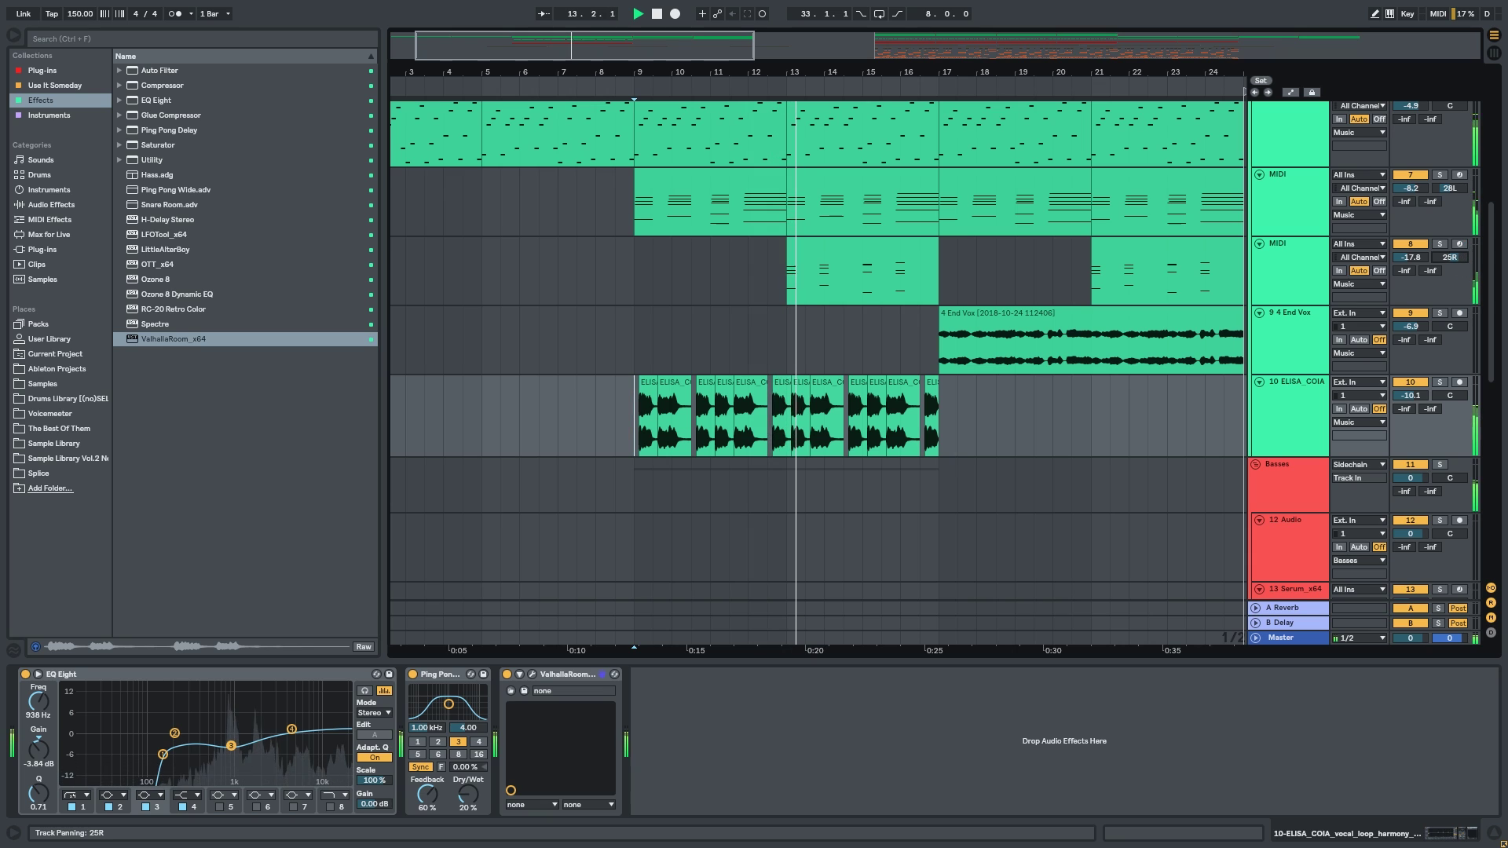
drag(1458, 265, 1458, 263)
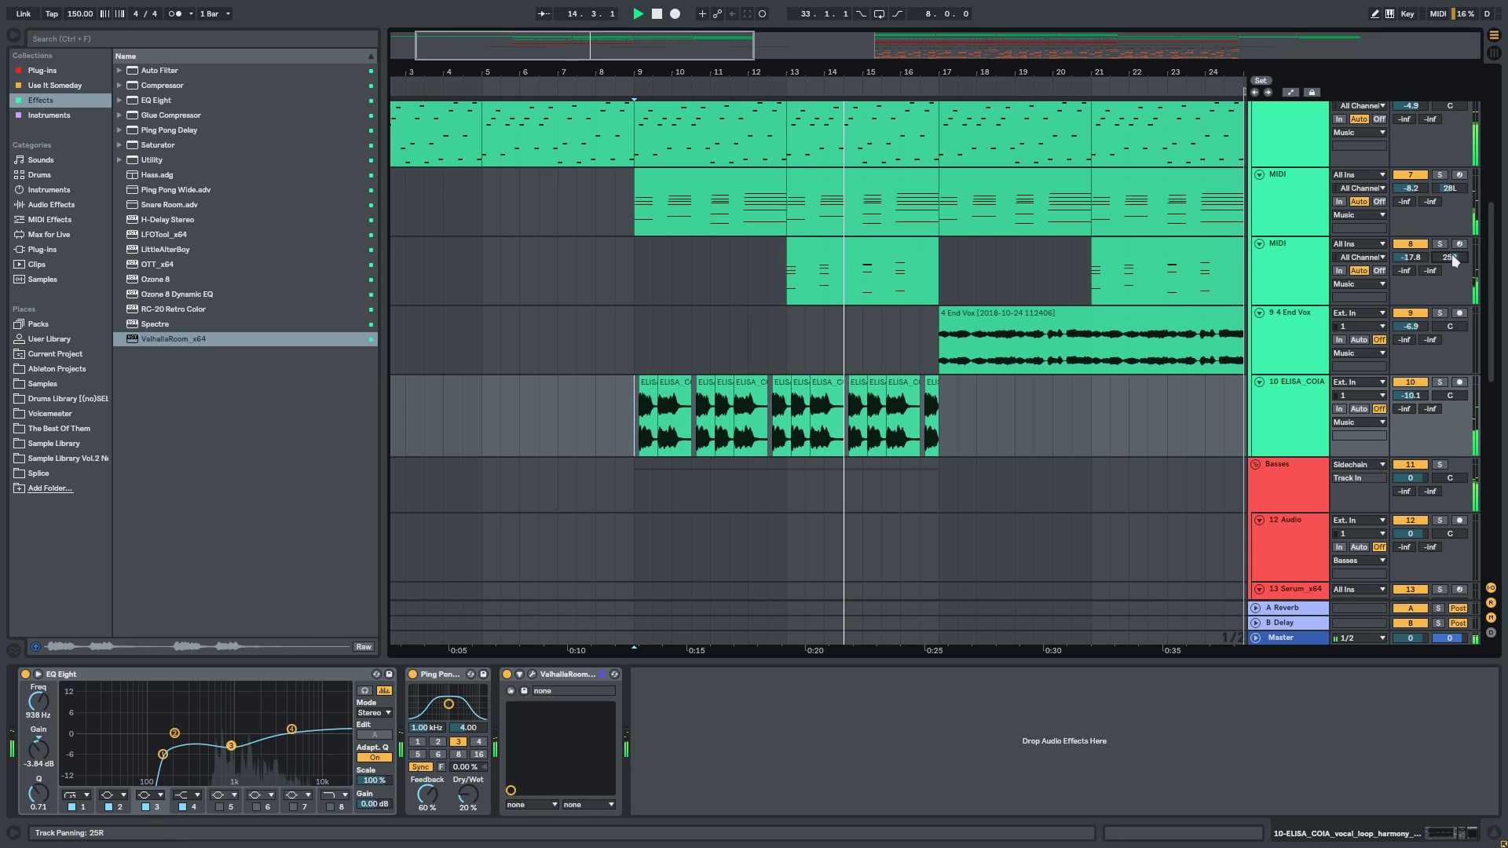
click(628, 289)
Set the harmony vocal's volume to -10.5 dB and its ValhallaRoom to 15000 Hz high cut and 25.3 % mix.
click(1439, 383)
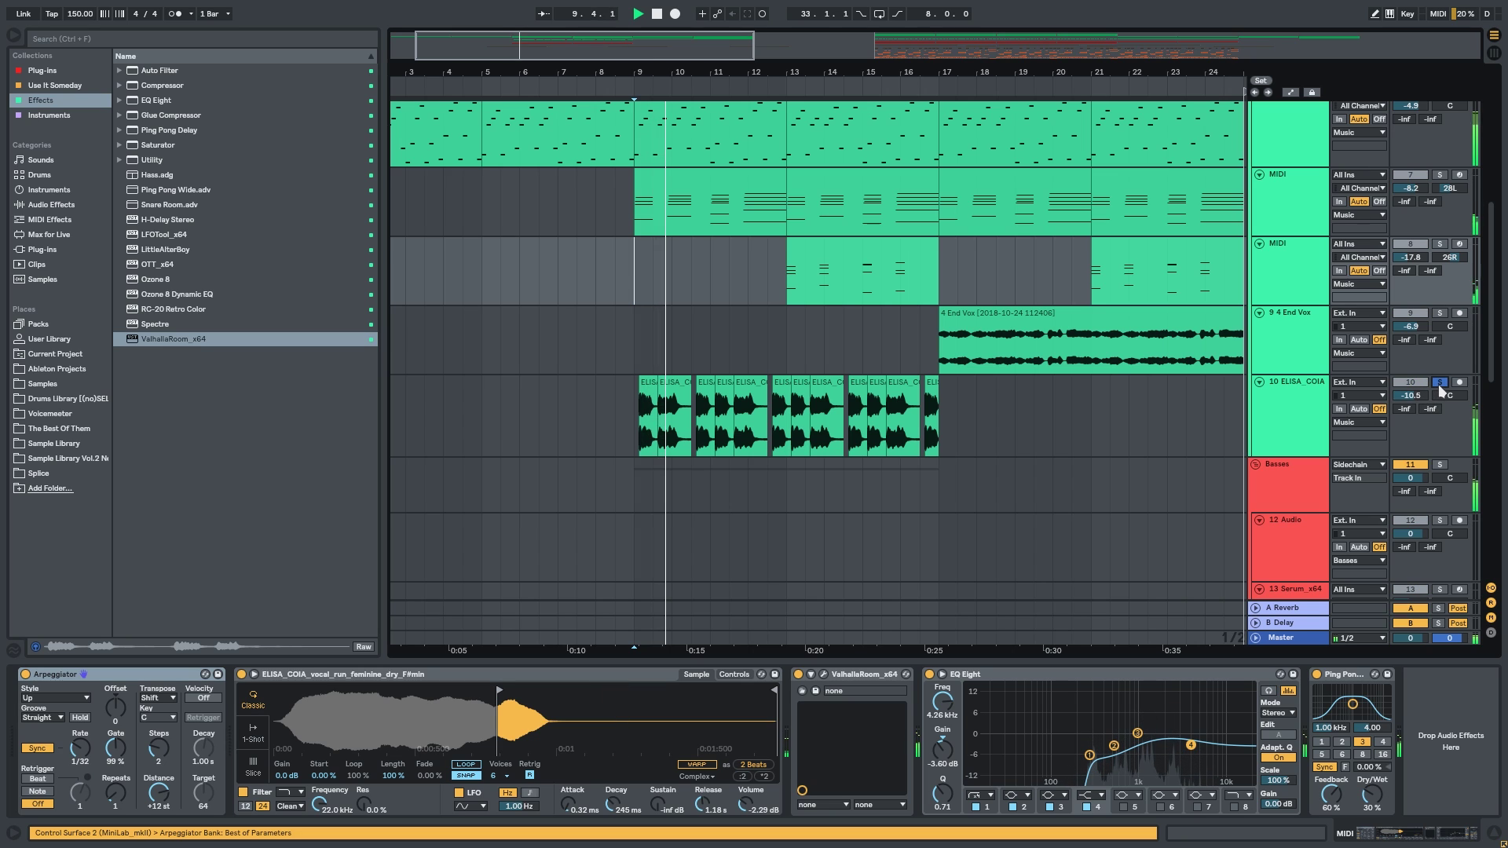
click(1439, 384)
click(1301, 436)
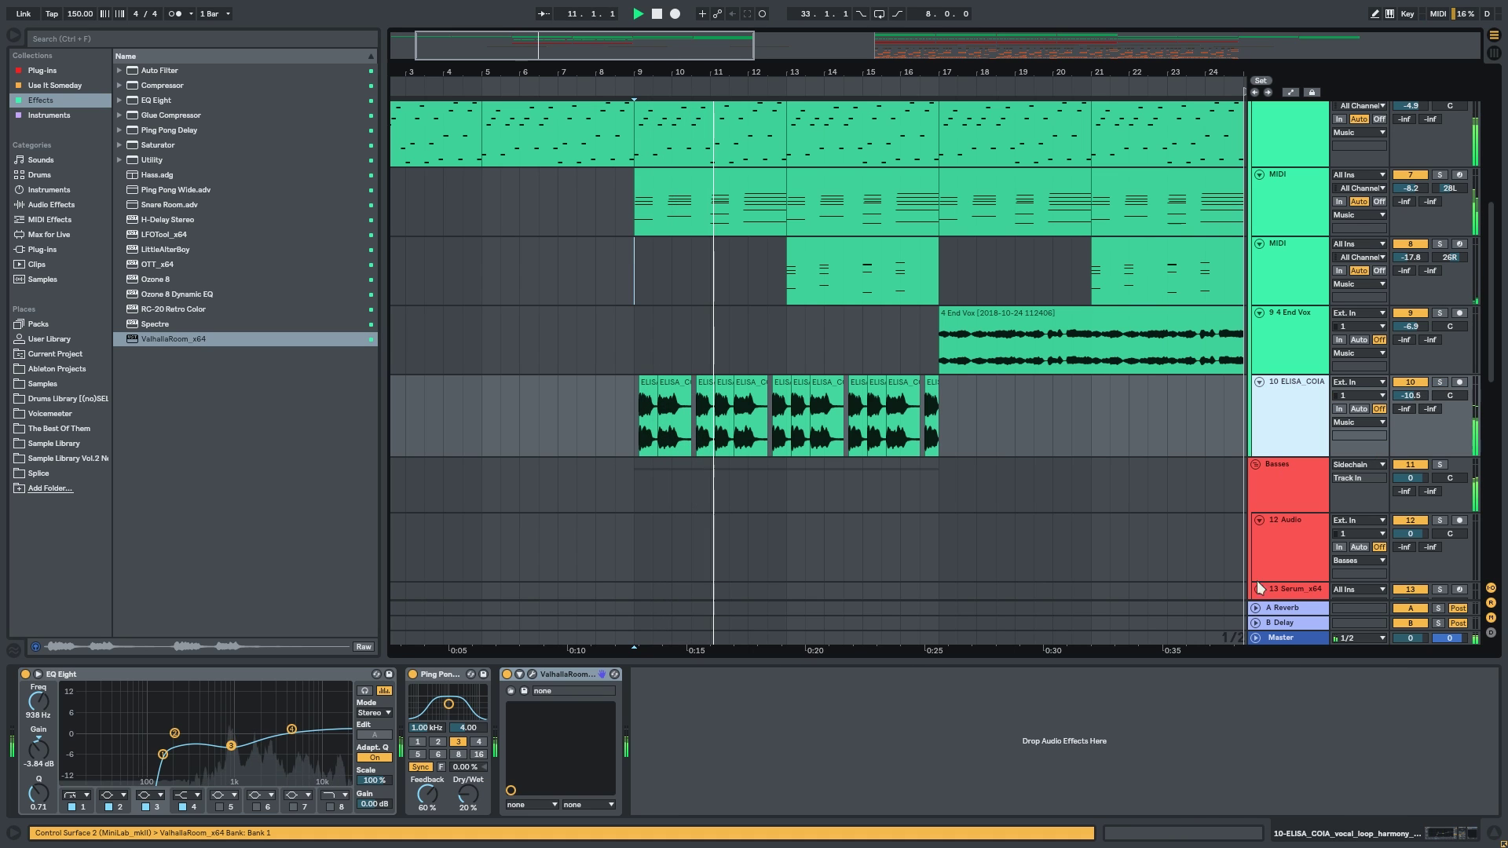
click(531, 674)
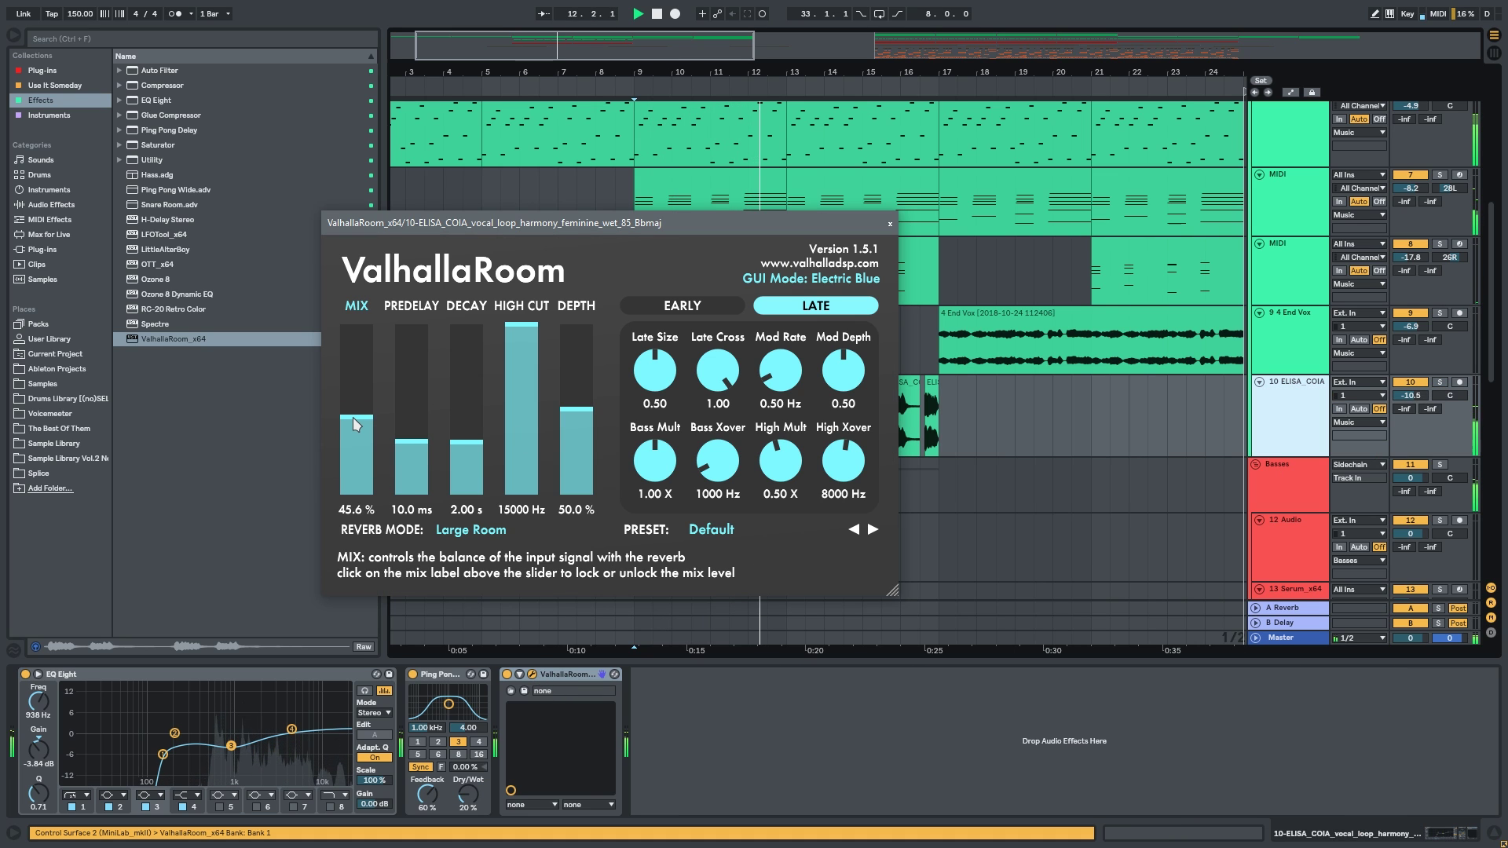
drag(354, 419, 350, 452)
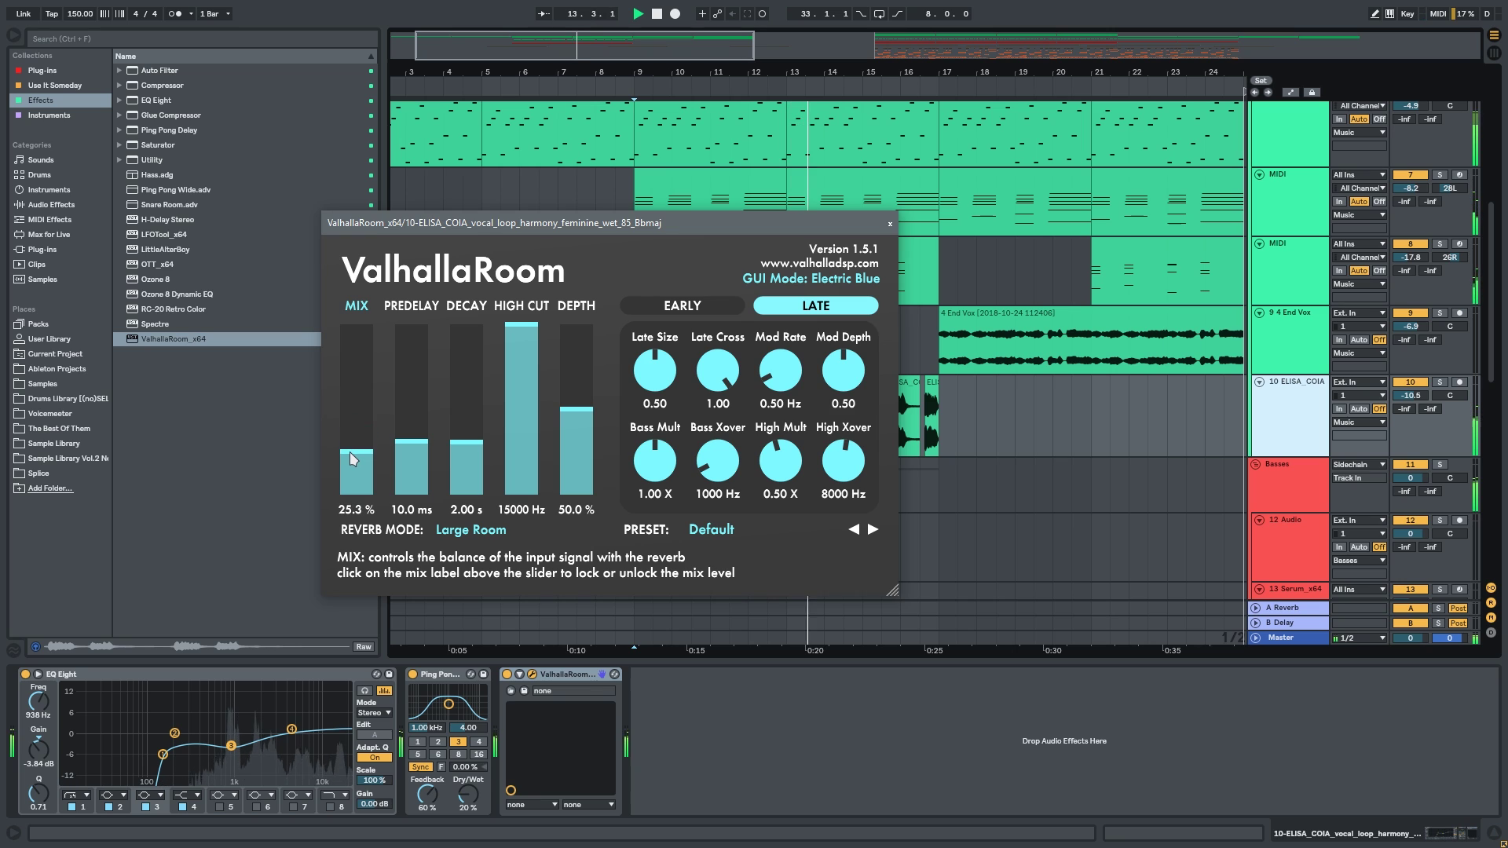
click(890, 223)
Hide the device view and start playback from bar 1 of the arrangement.
drag(587, 356, 650, 374)
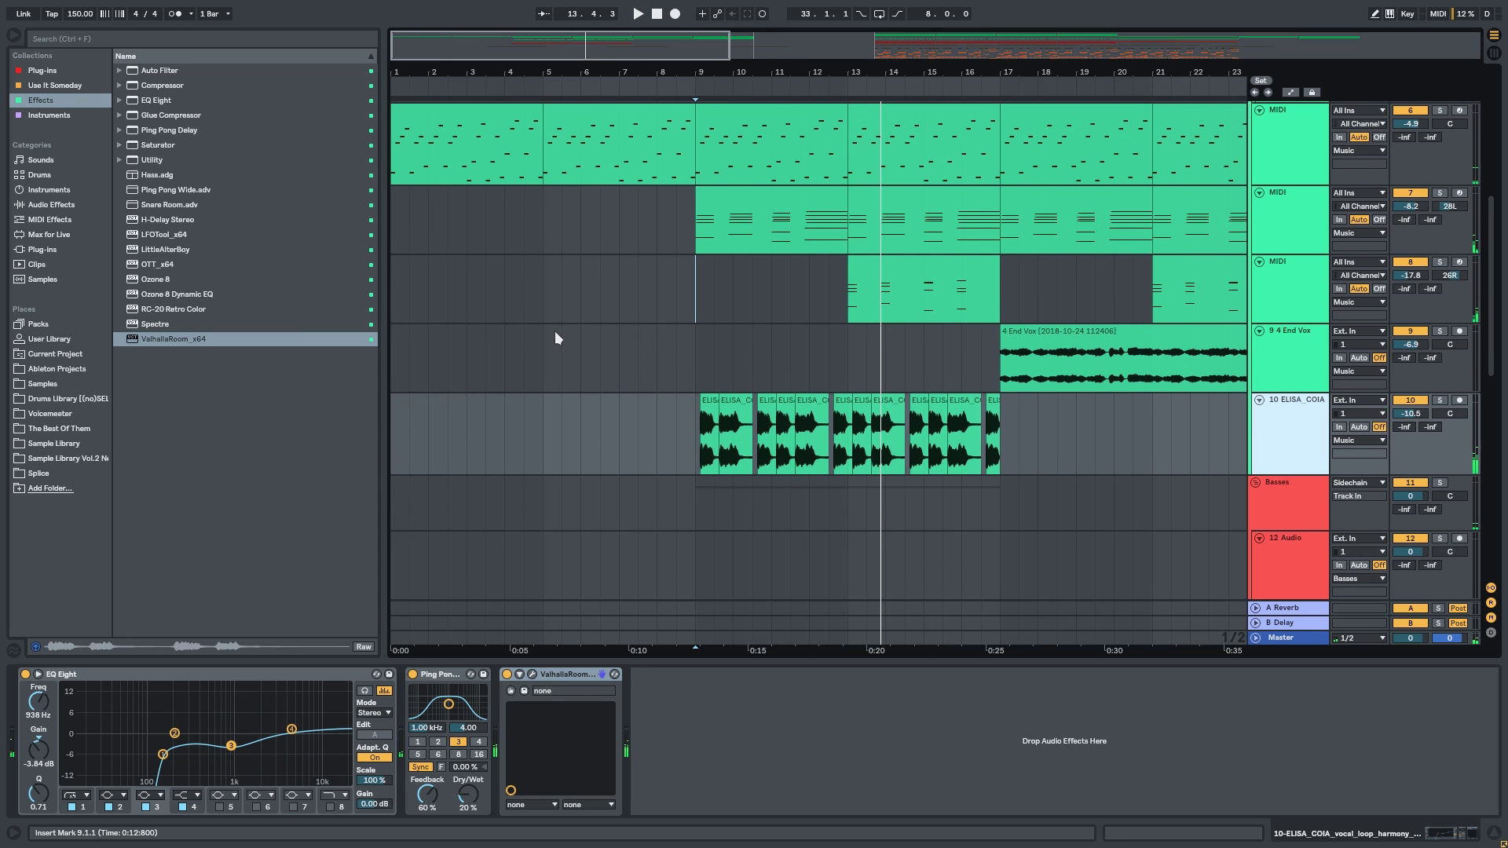
scroll(549, 338, down, 2)
drag(479, 430, 346, 422)
key(space)
click(746, 661)
scroll(511, 440, up, 2)
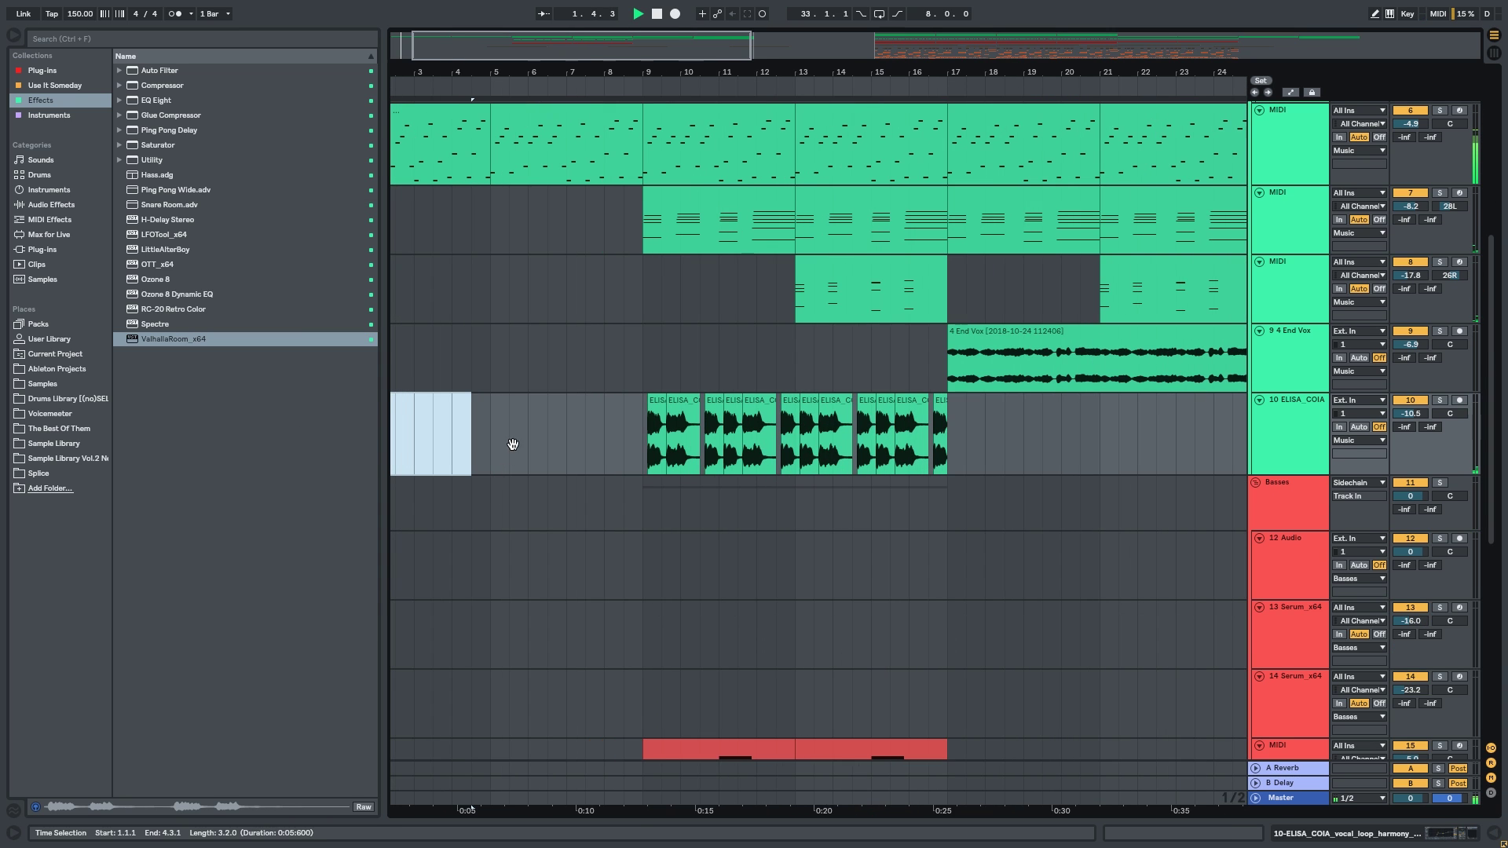
Listen through the intro from bar 1 and examine how the melody, chord, vocal and bass clips are layered.
scroll(565, 424, up, 2)
click(584, 404)
click(457, 256)
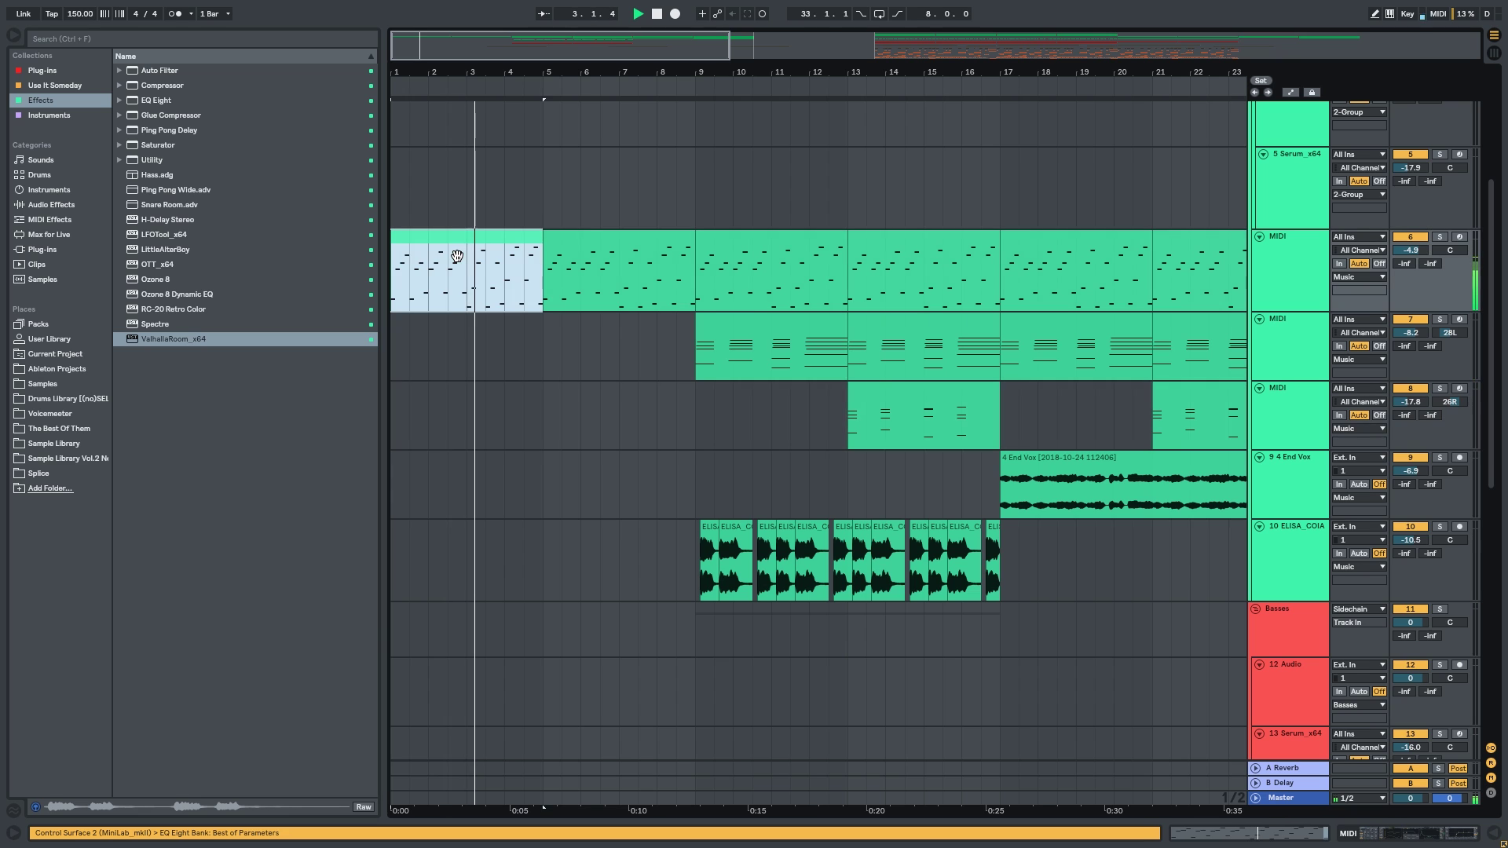
scroll(458, 259, down, 1)
scroll(459, 271, up, 1)
drag(471, 335, 586, 347)
scroll(519, 362, down, 2)
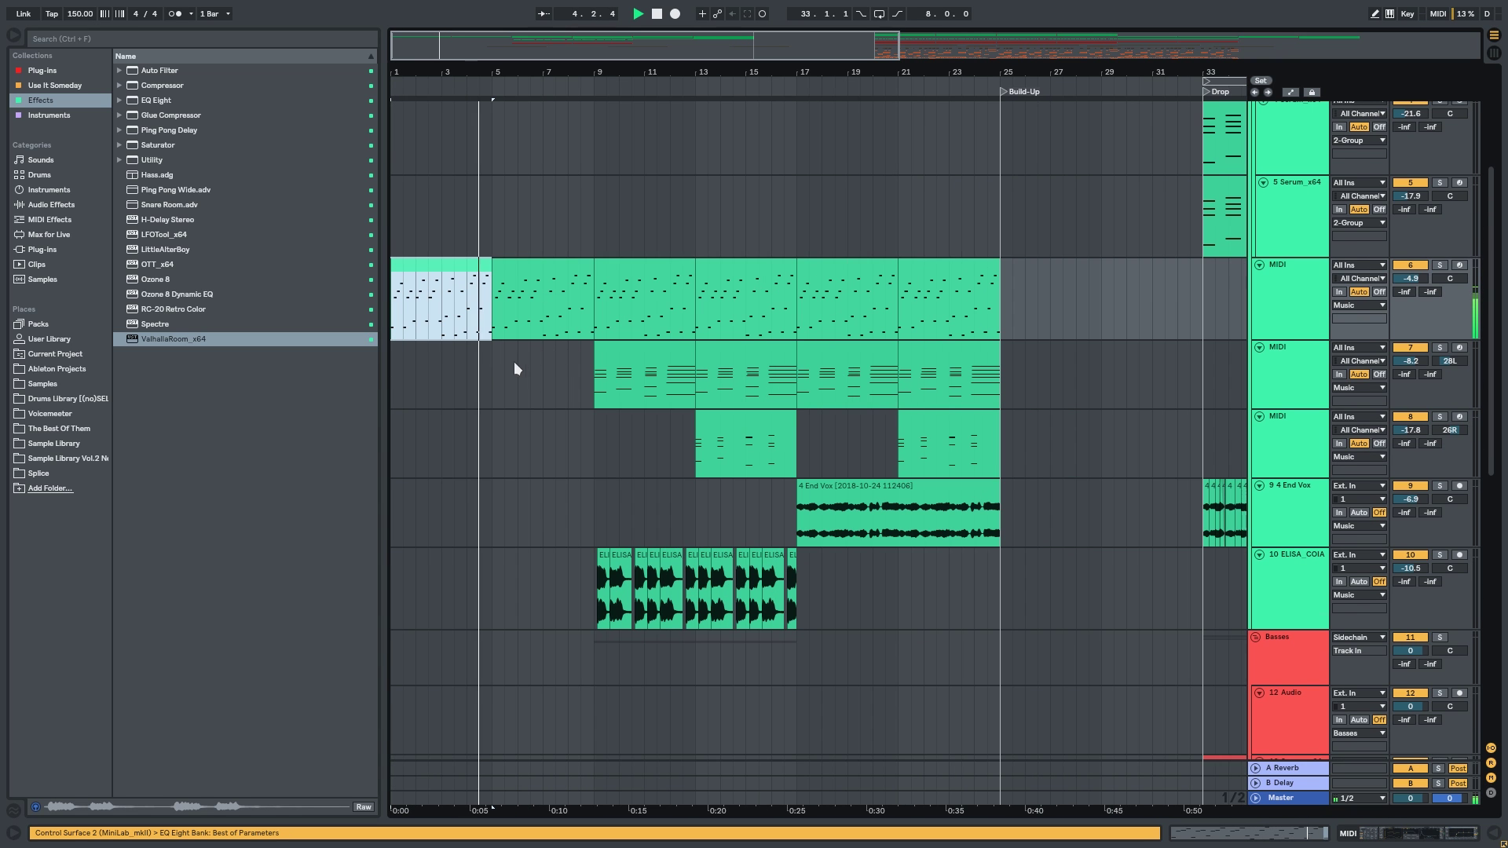
scroll(462, 372, up, 2)
drag(462, 372, 575, 356)
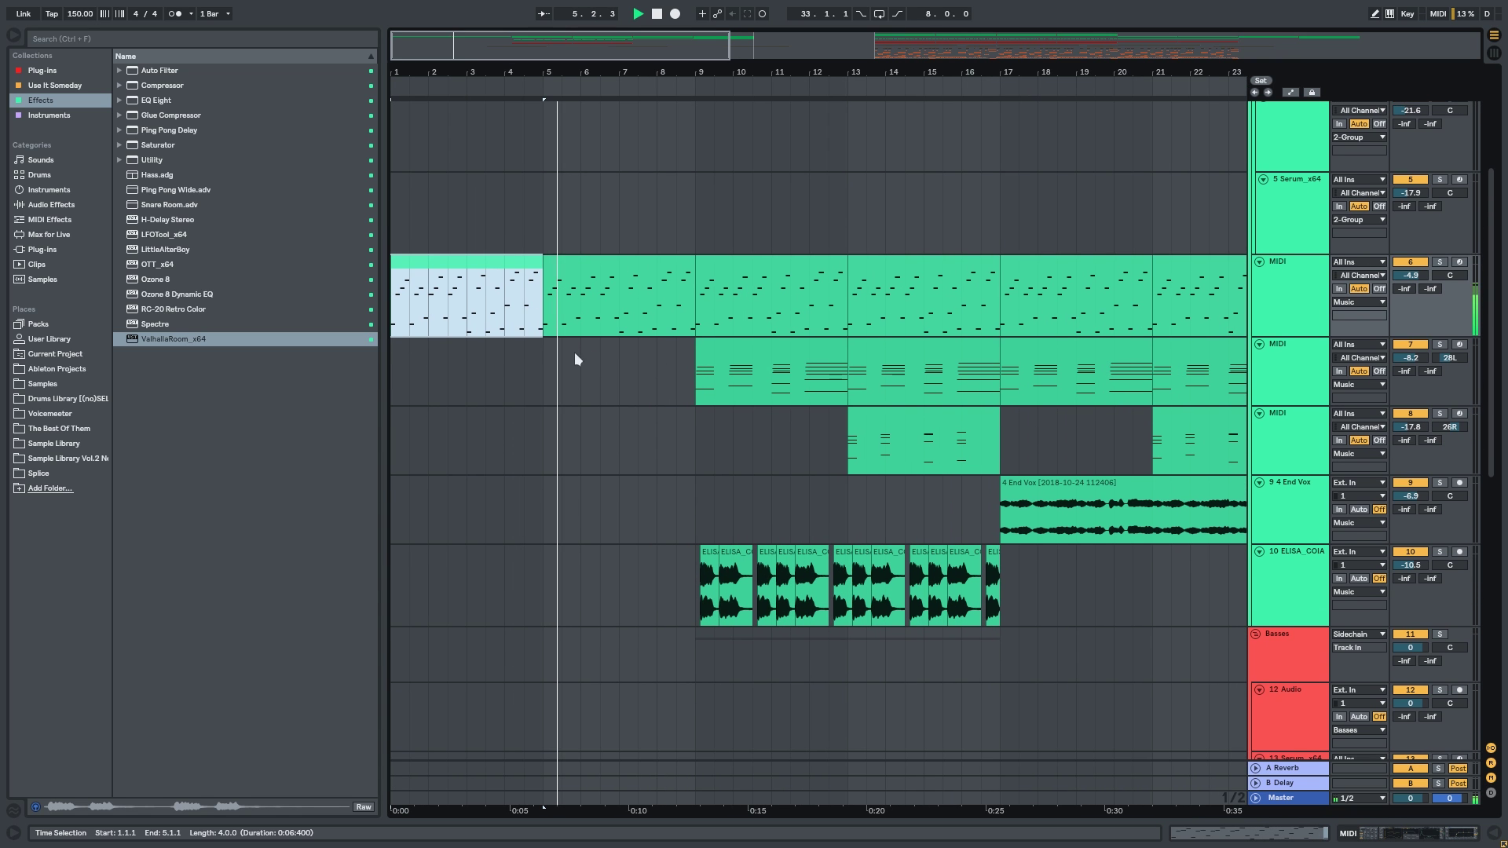
click(528, 356)
scroll(528, 356, down, 3)
scroll(526, 356, up, 1)
drag(526, 355, 1204, 364)
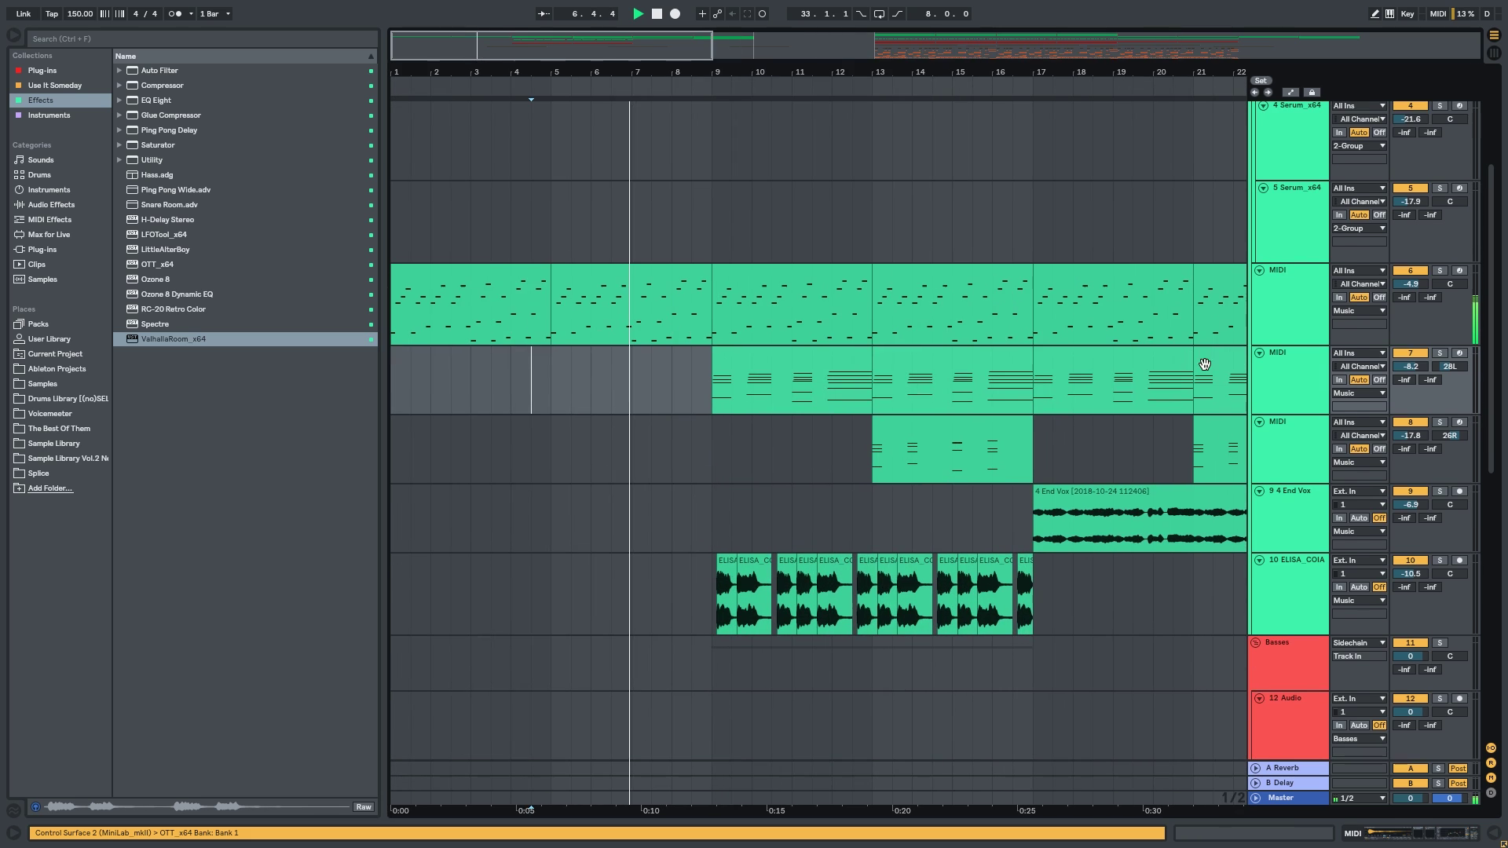
scroll(562, 345, down, 1)
scroll(472, 381, up, 1)
drag(472, 382, 699, 392)
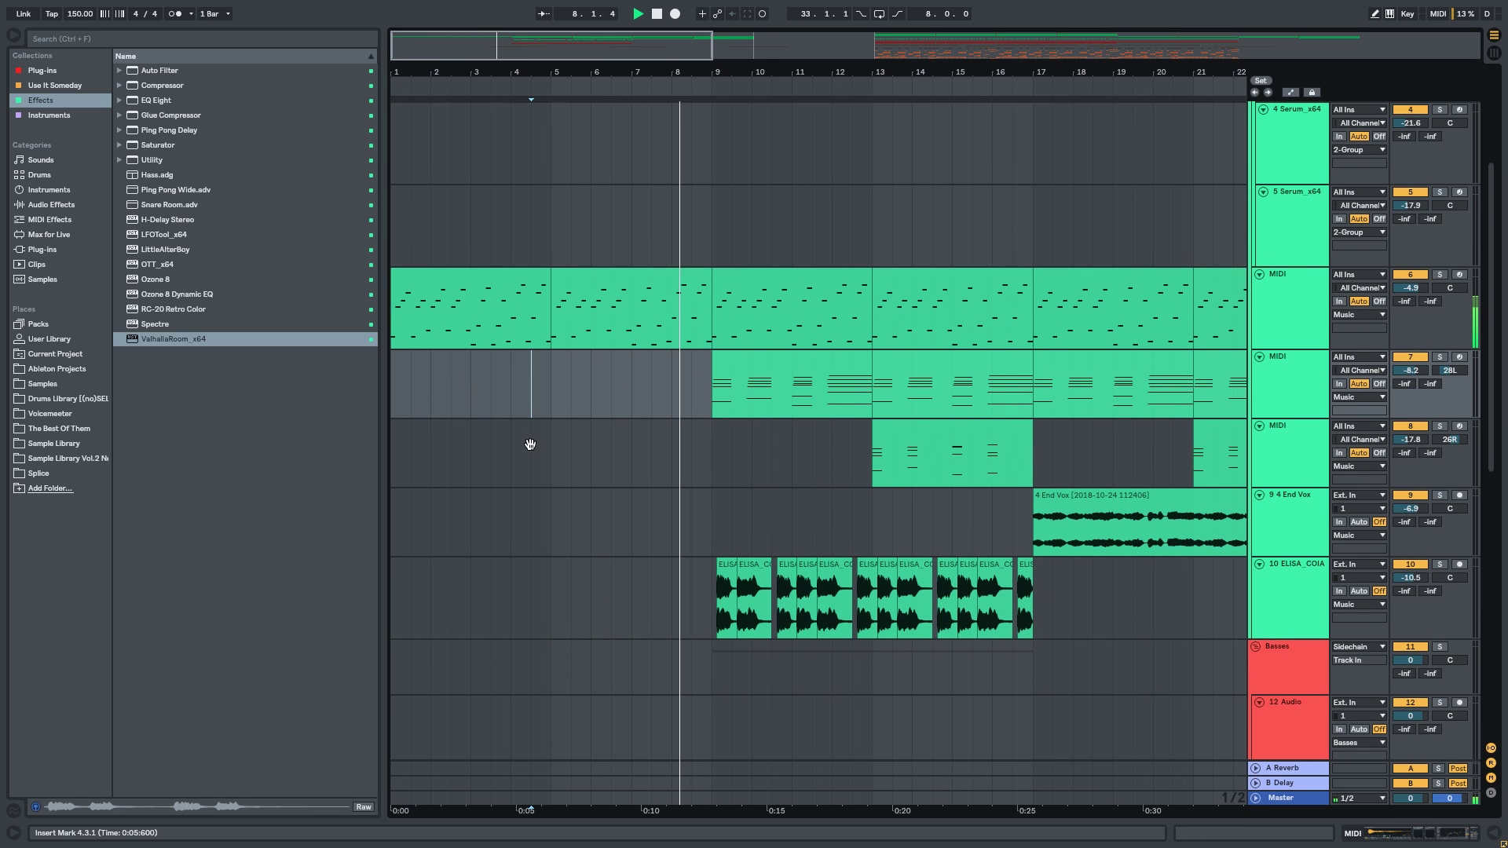
drag(532, 463, 507, 161)
drag(560, 317, 571, 458)
drag(632, 289, 534, 245)
scroll(921, 377, down, 1)
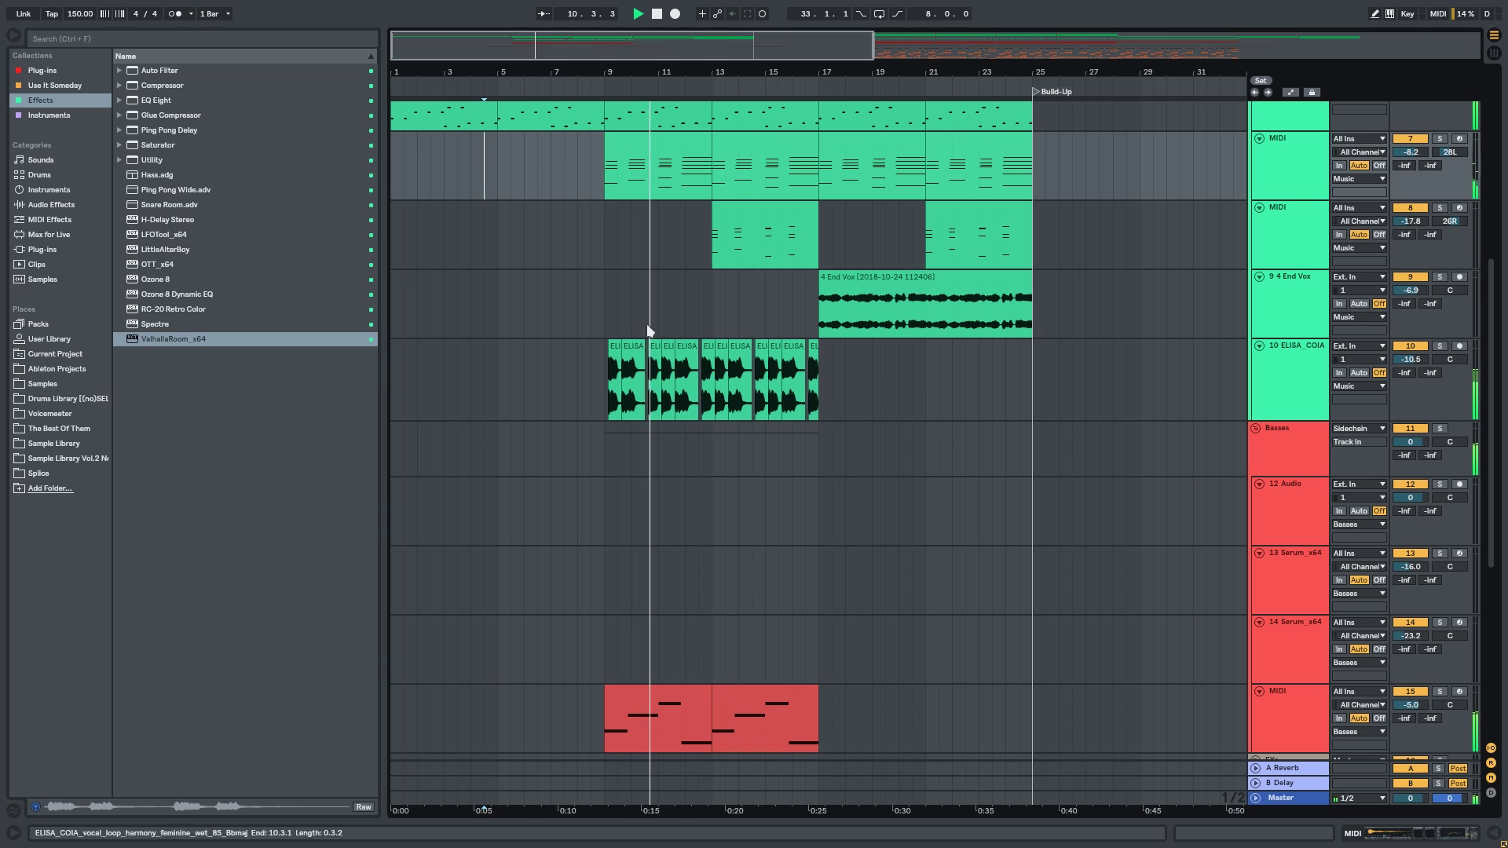
scroll(675, 369, up, 5)
scroll(707, 439, down, 5)
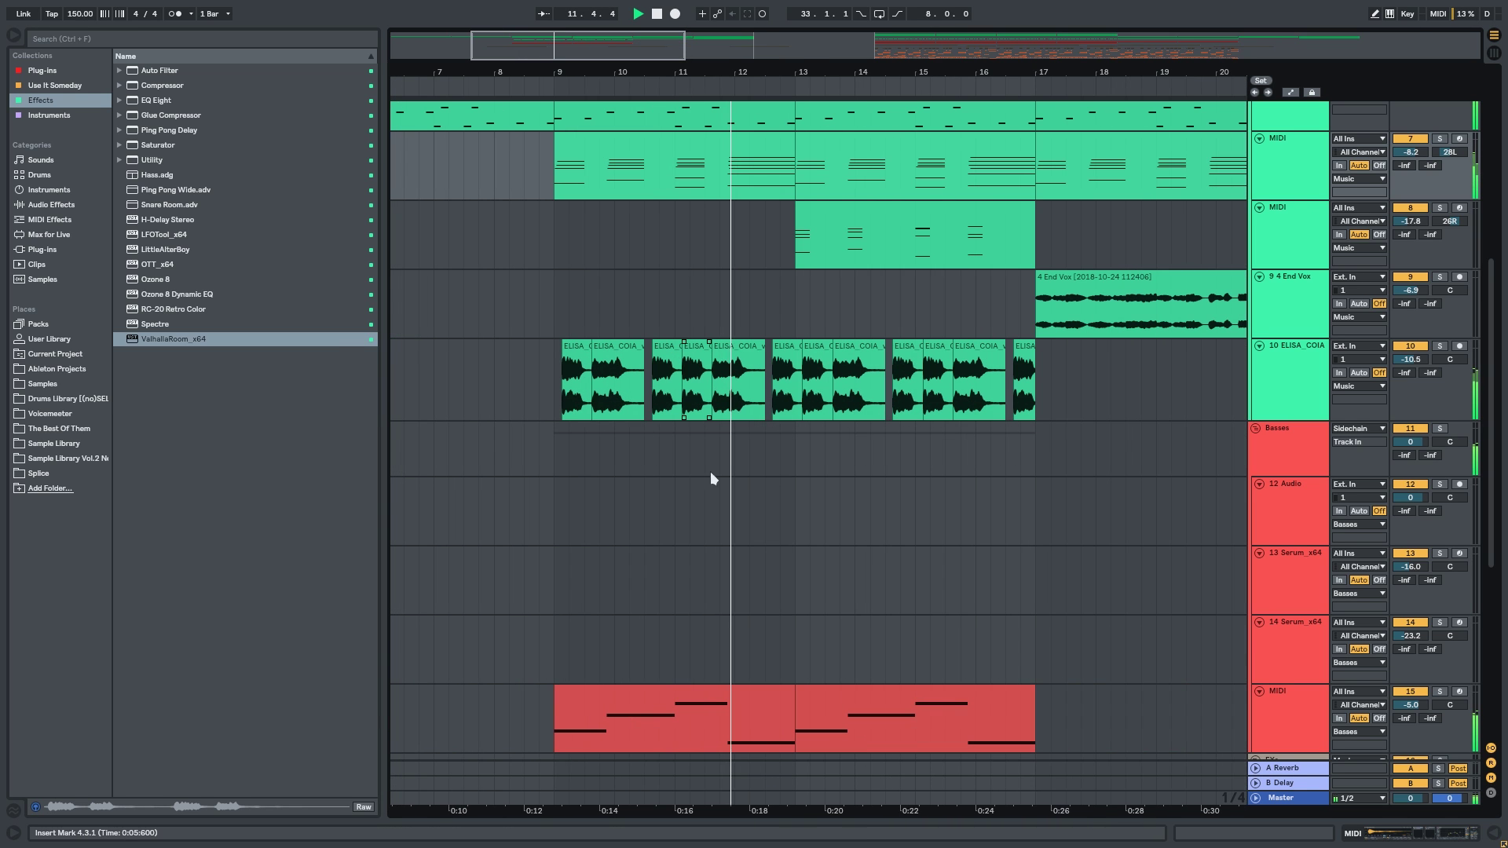
Duplicate the two bass MIDI clips from bars 9–17 to bars 17–25 and set the bass track's volume to -4.8 dB.
drag(727, 633, 709, 296)
click(733, 396)
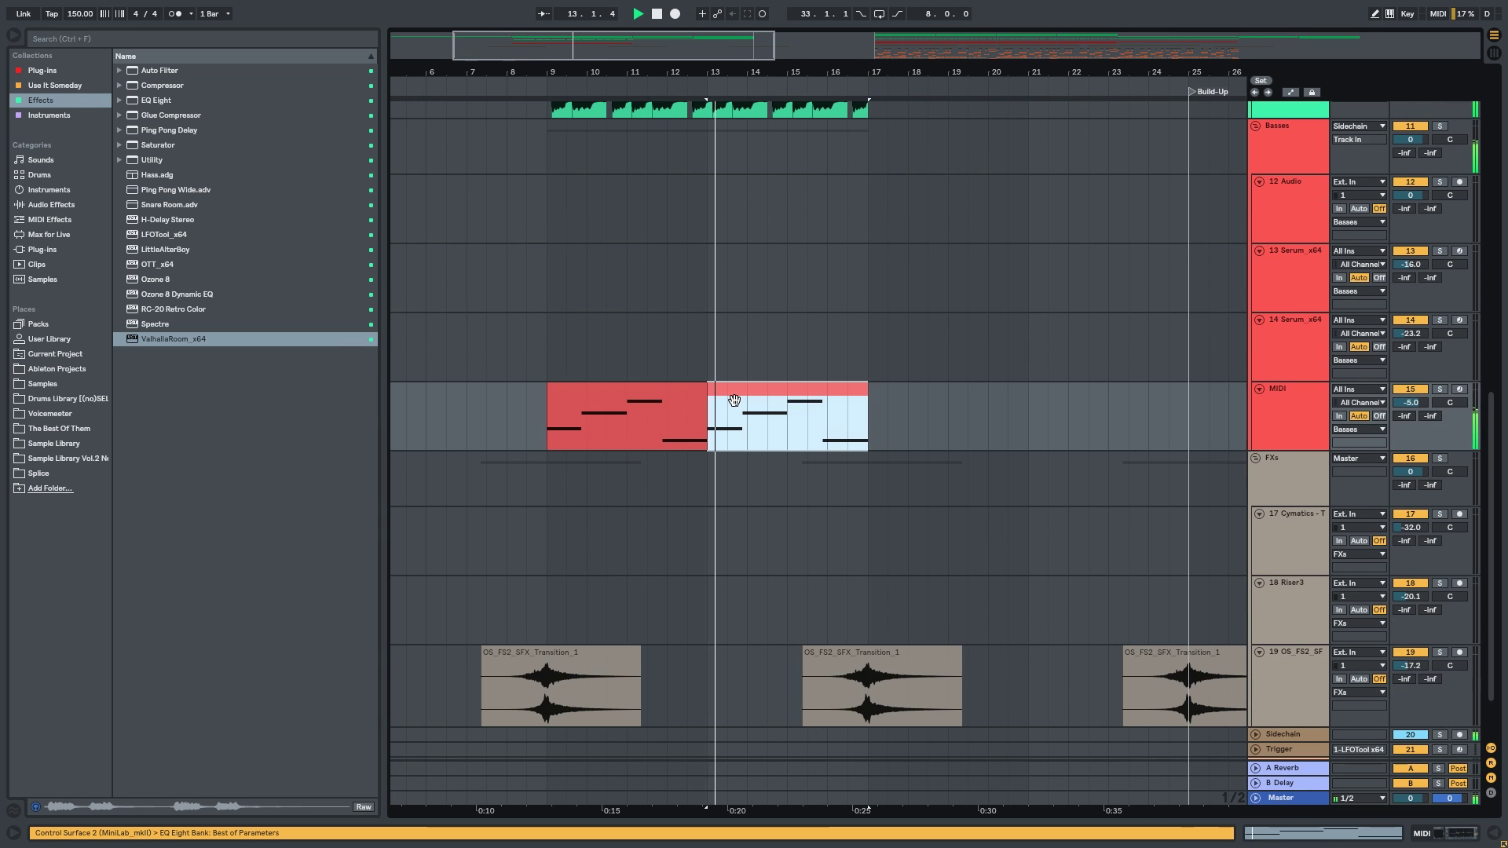
shift+click(677, 395)
key(ctrl+d)
drag(1418, 406, 1418, 404)
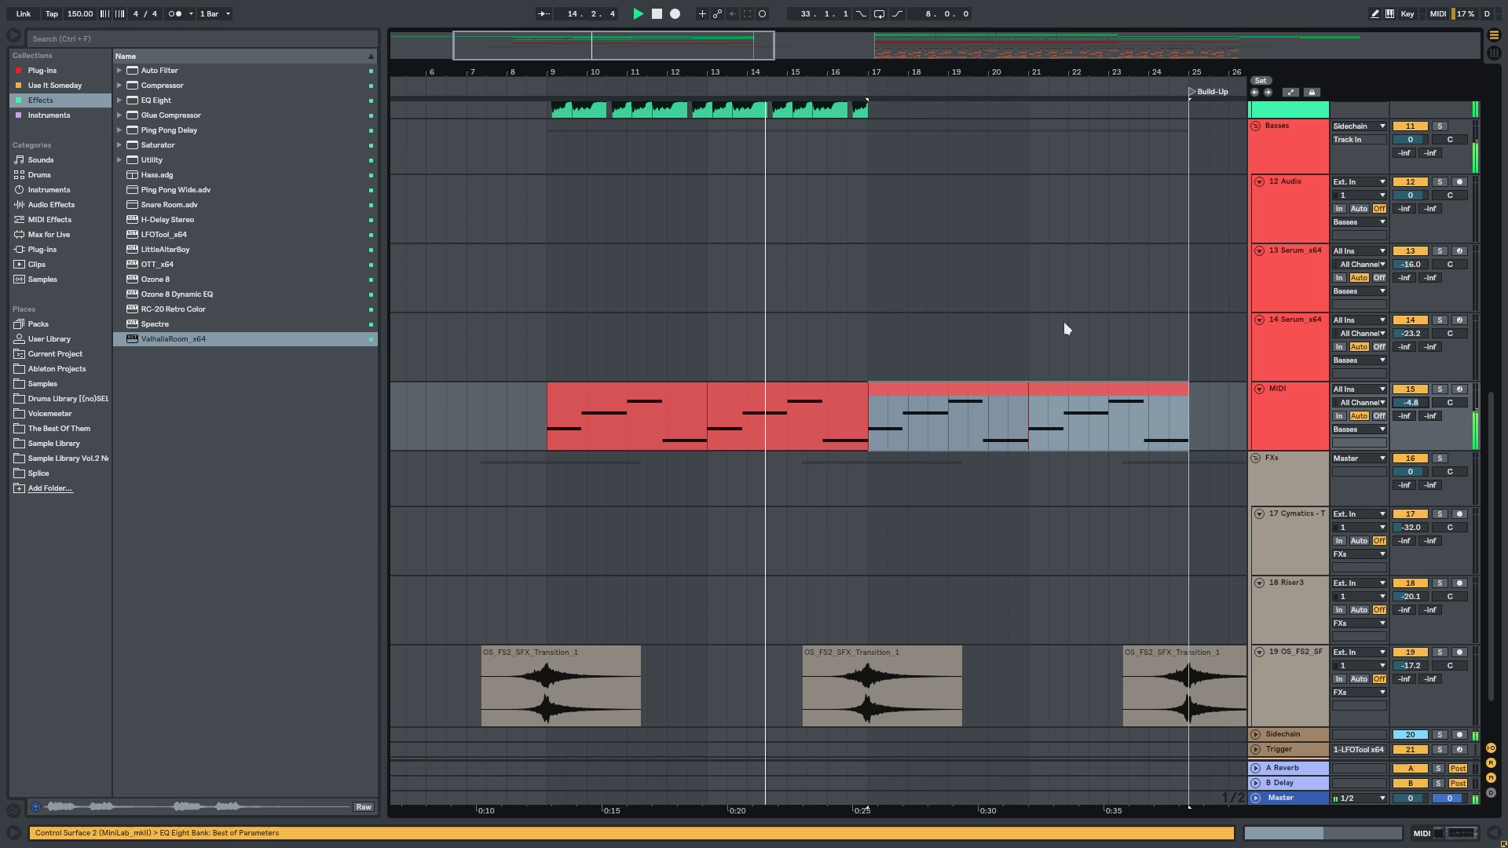
Try consolidating the harmony vocal slices from bar 9 to 17 into a single clip, then undo it.
drag(888, 191, 845, 382)
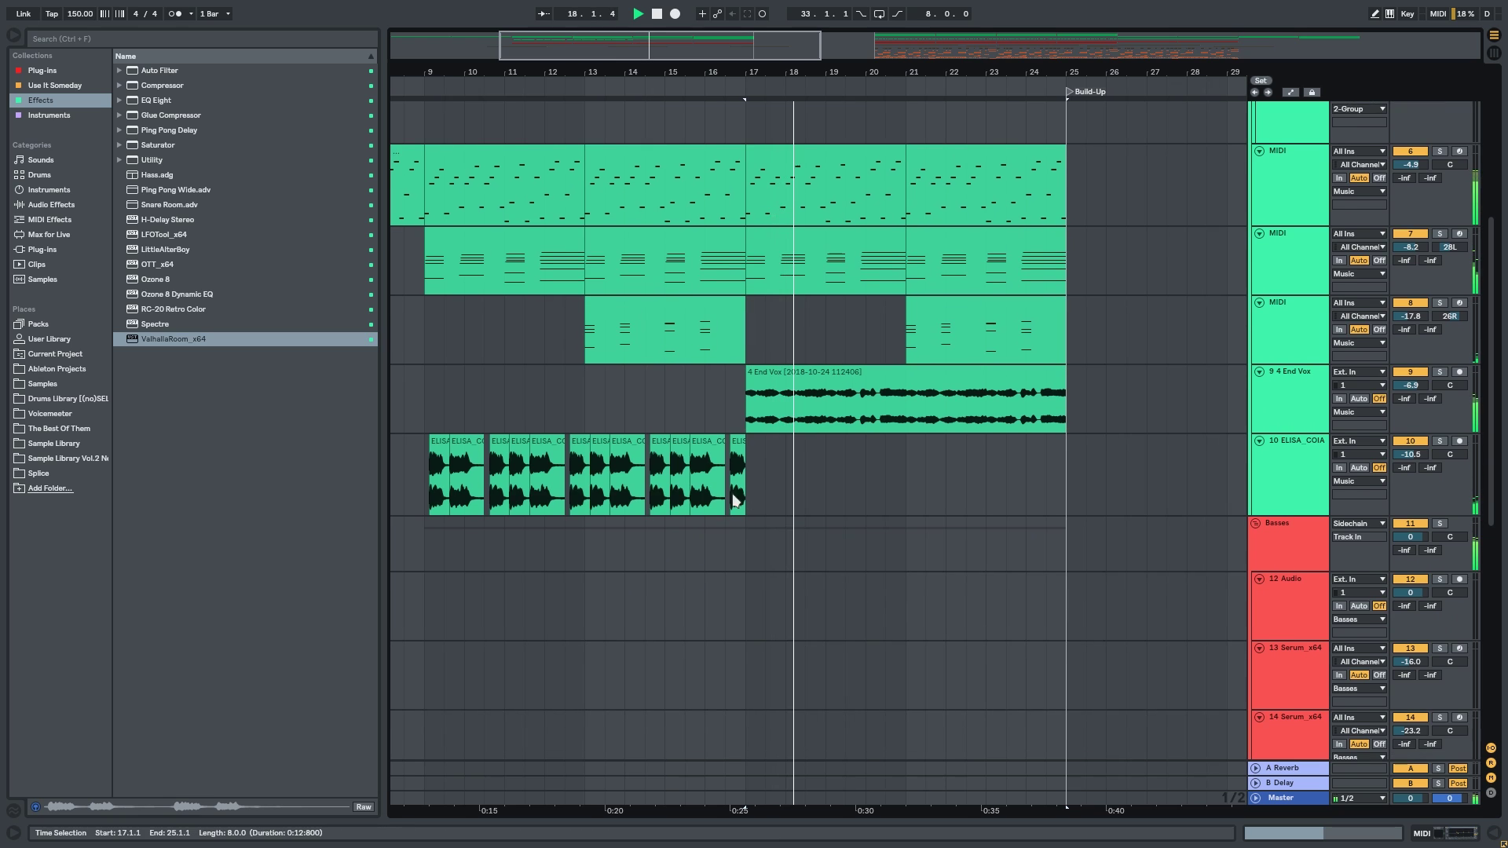
drag(425, 476, 750, 474)
key(ctrl+j)
key(space)
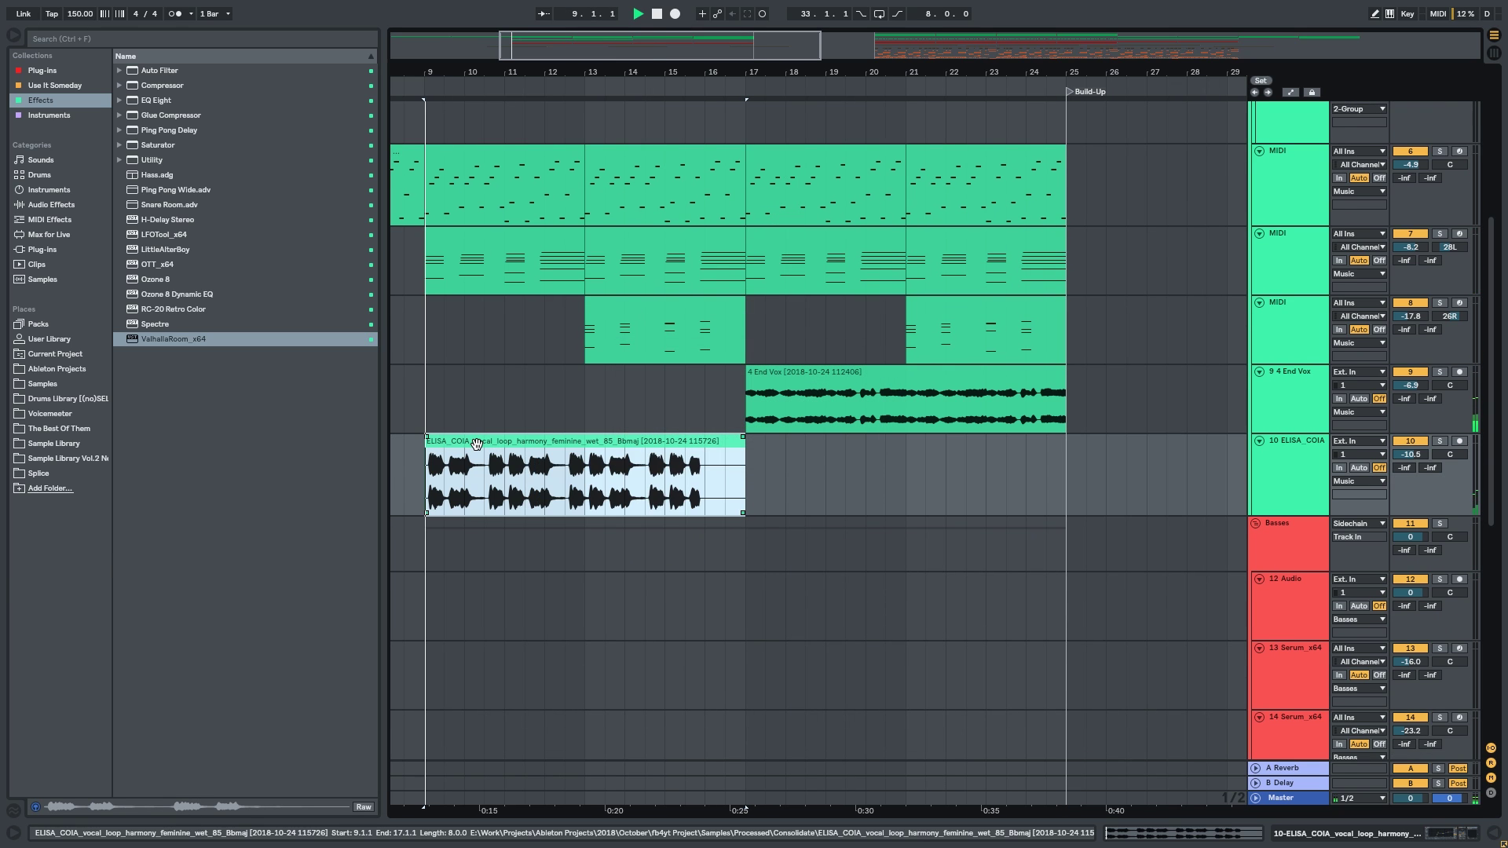
double_click(476, 445)
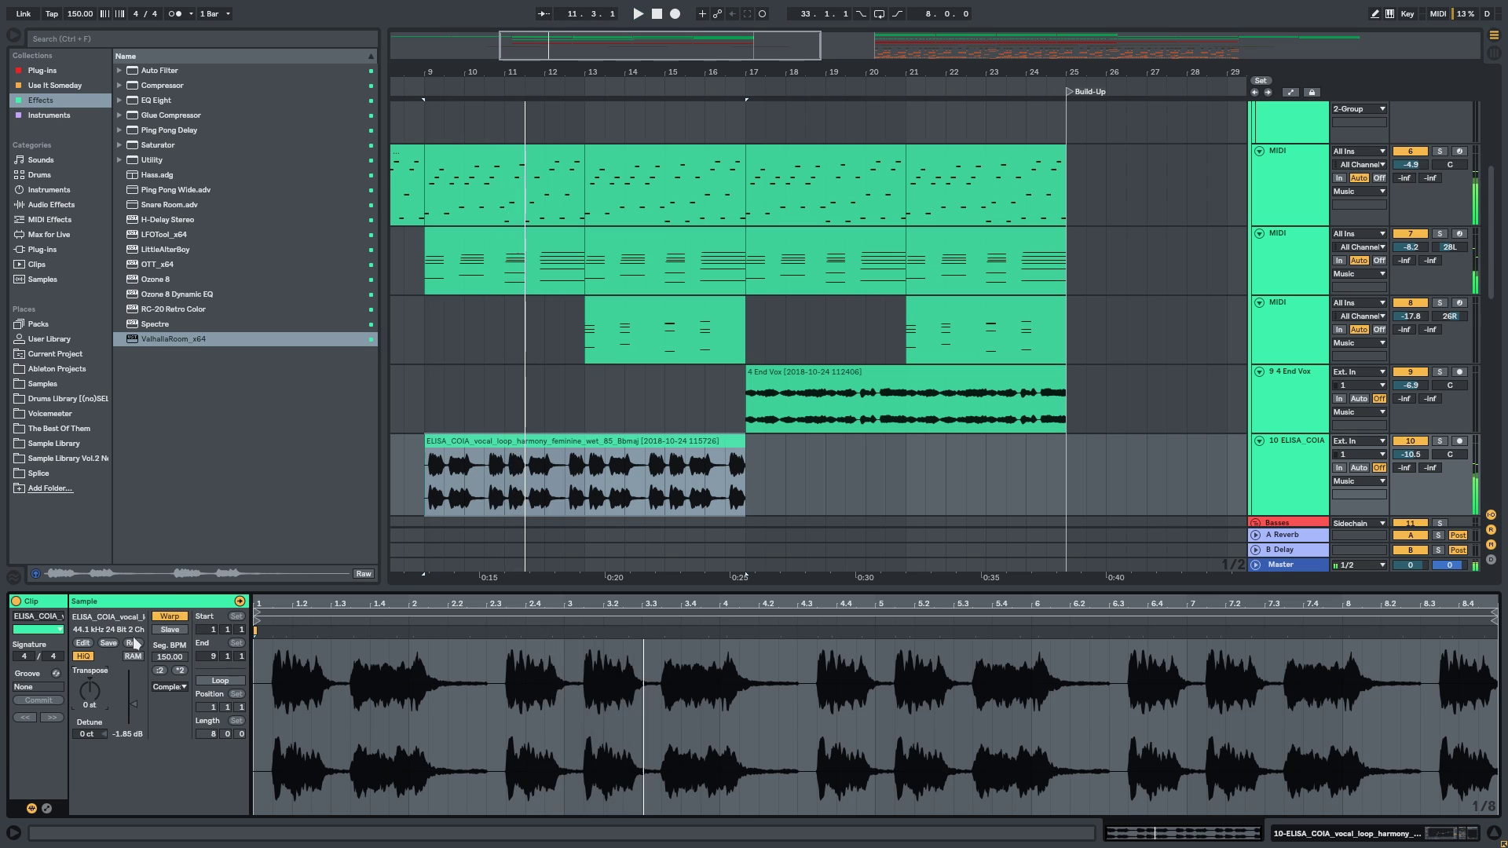
key(ctrl+z)
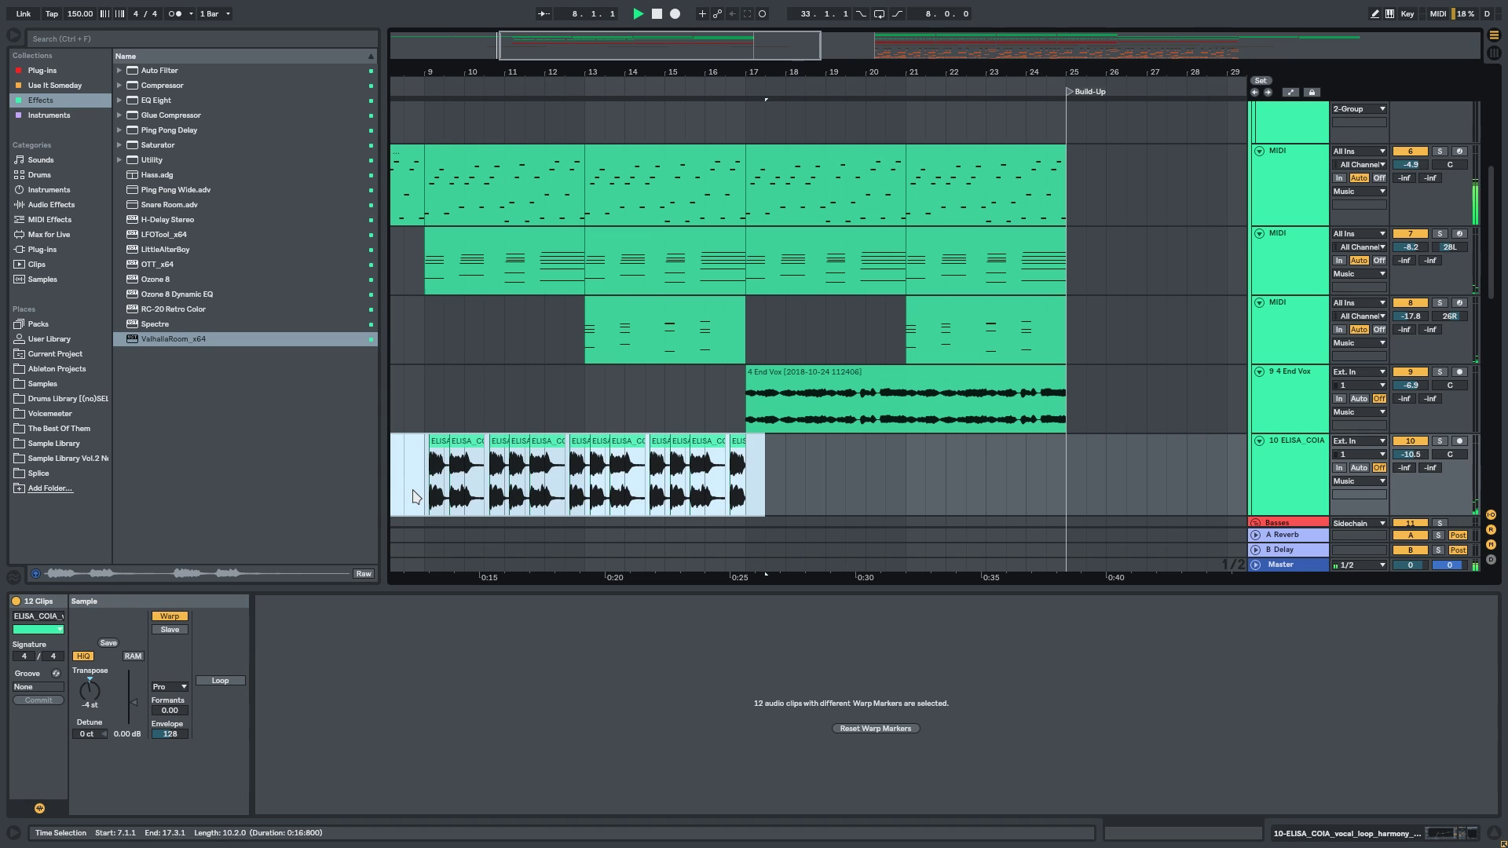
Hide the clip view and set the harmony vocal track's volume to -12.9 dB while playing from bar 9.
click(422, 496)
drag(657, 590, 659, 801)
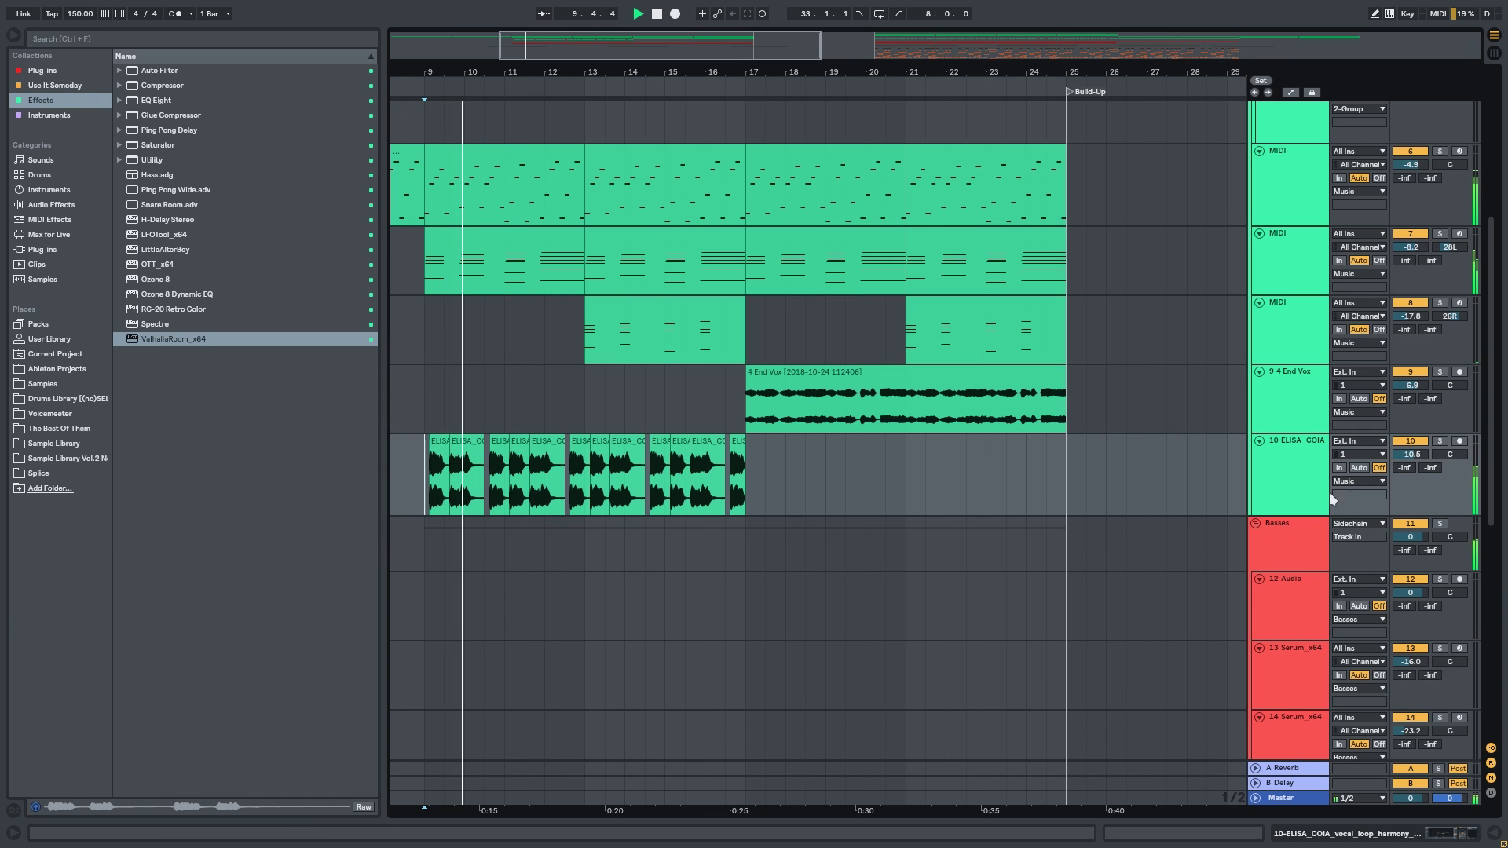
drag(1411, 455, 1410, 465)
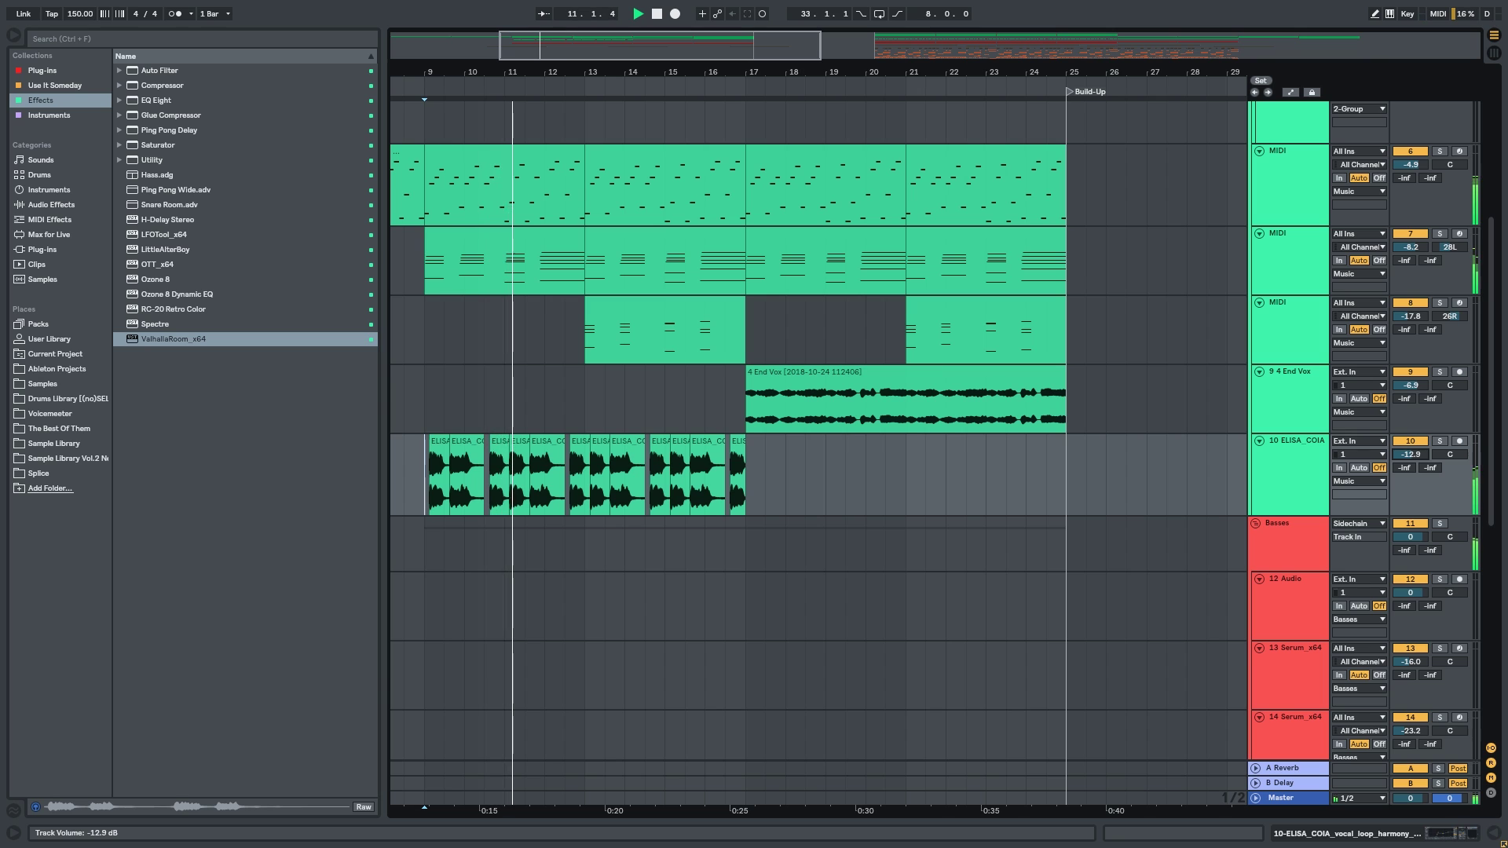
drag(832, 433, 775, 505)
scroll(827, 488, down, 5)
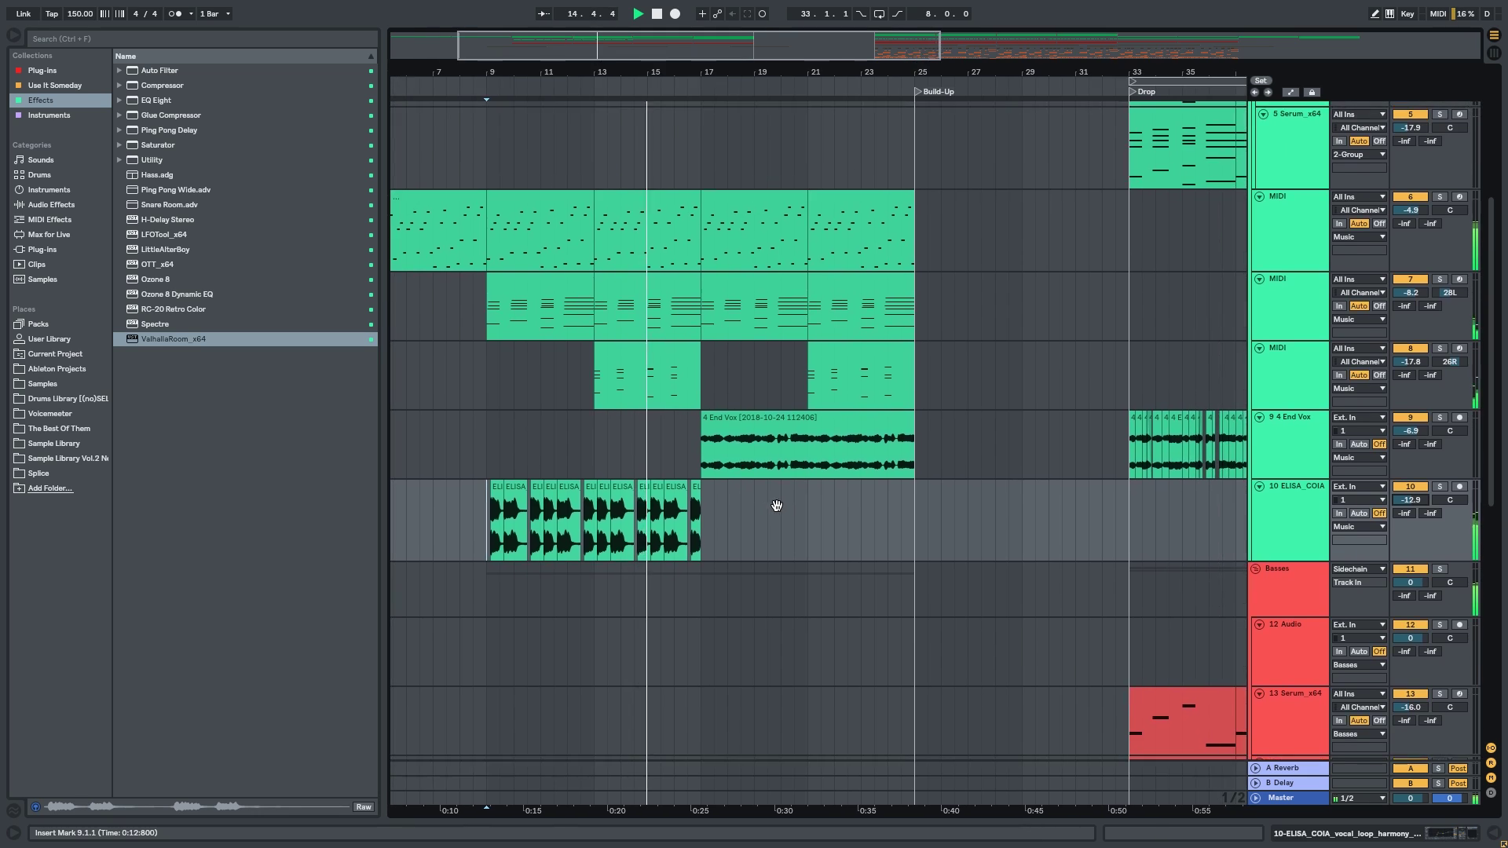